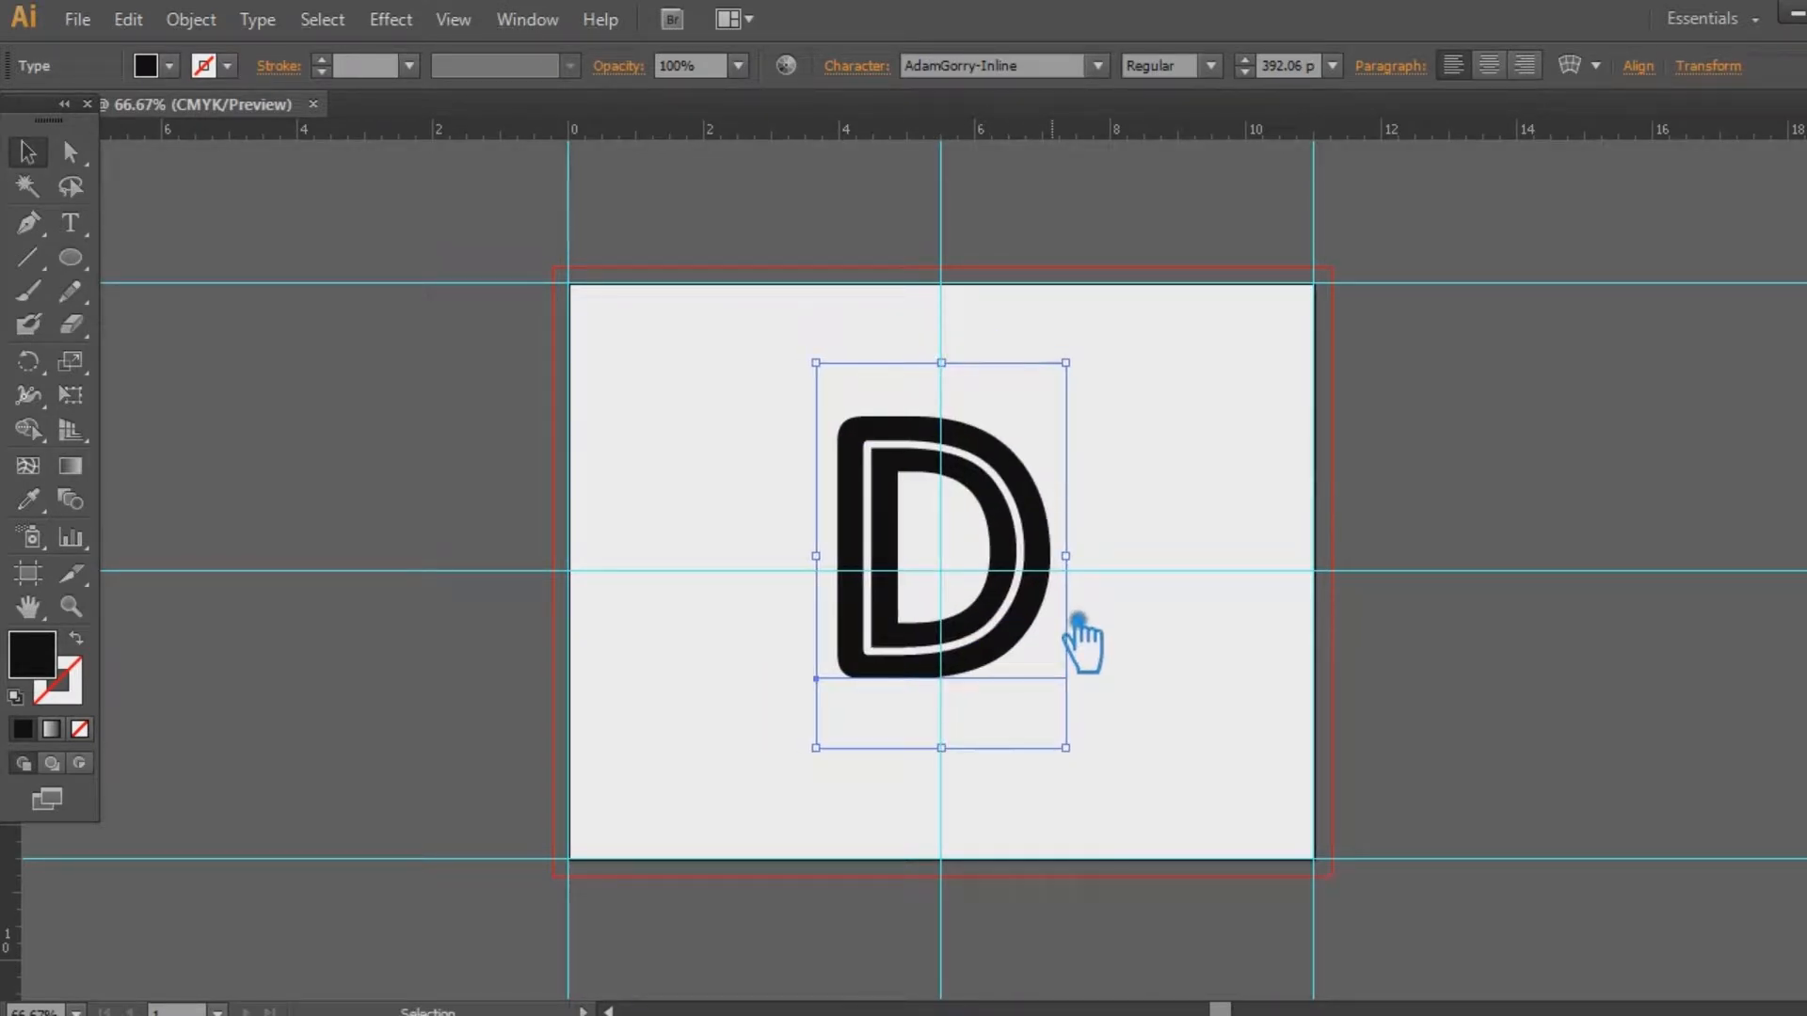
Nudge the inline D down onto the artboard's middle horizontal guide and reselect it
key(Down)
key(Down)
key(Down)
key(Down)
key(Down)
key(Down)
key(Down)
key(Down)
key(Down)
key(Down)
key(Down)
key(Down)
key(Down)
key(Down)
key(Down)
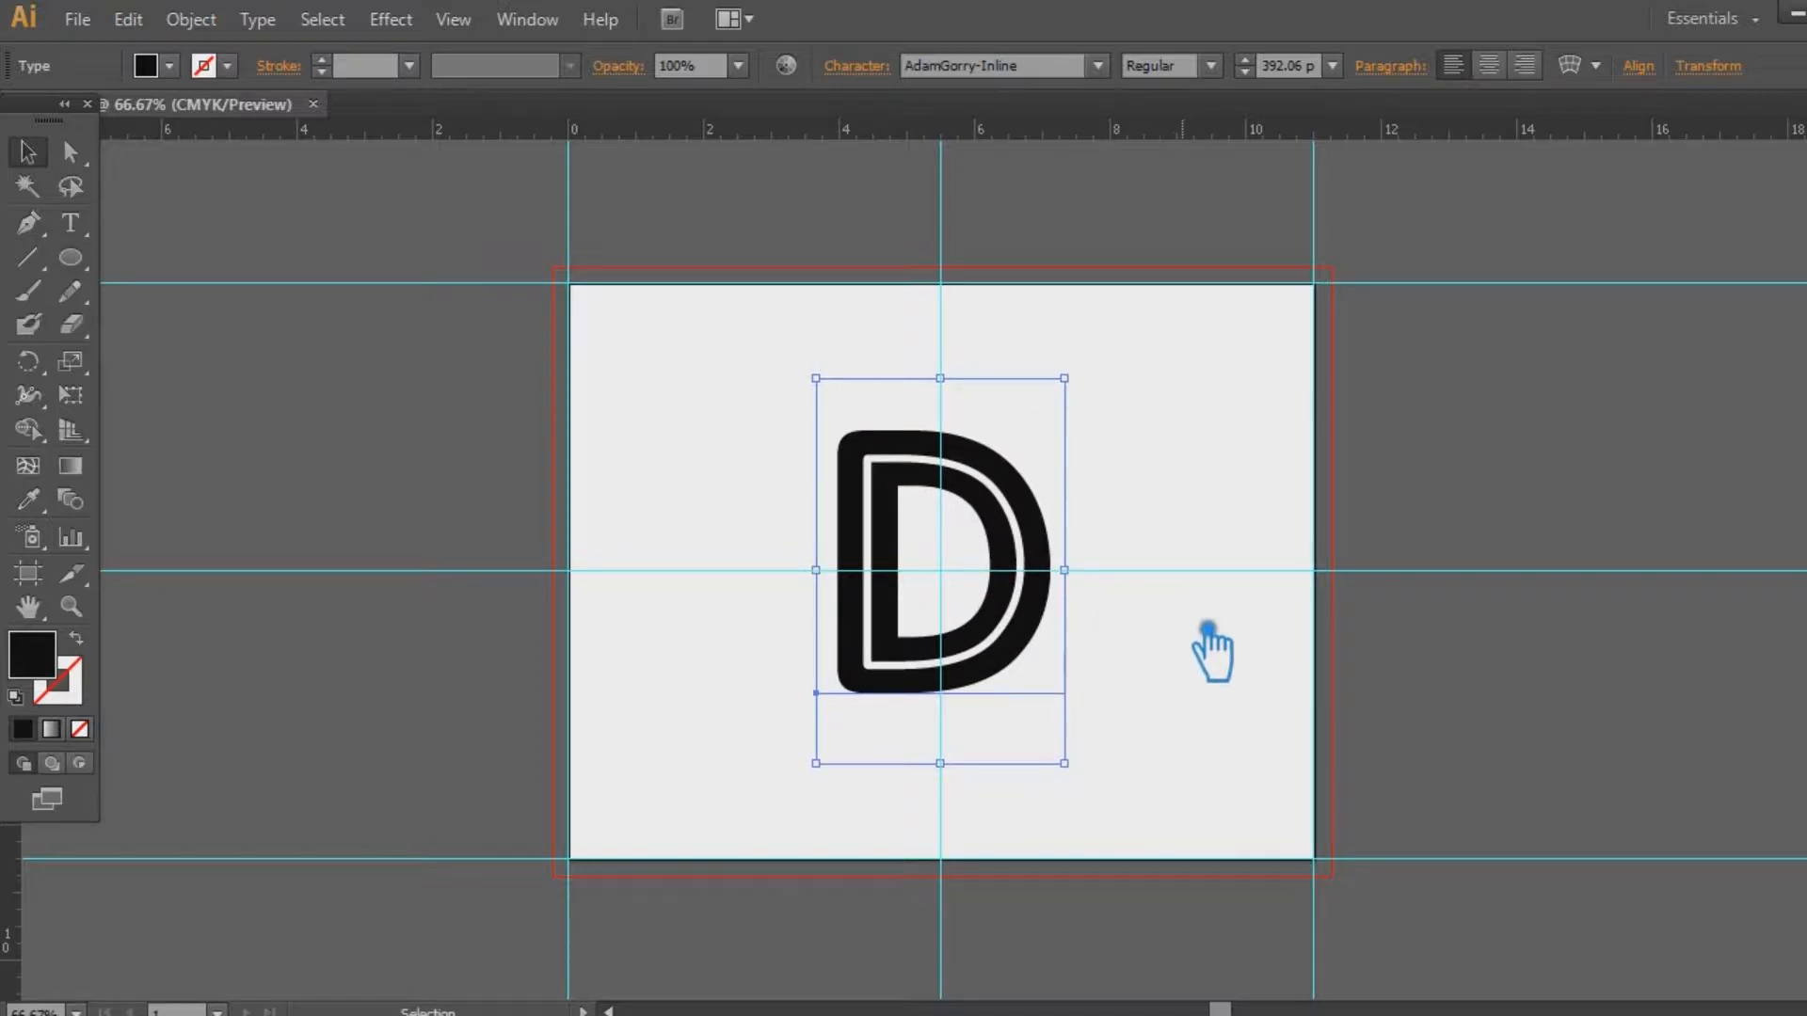
click(1208, 656)
click(1035, 630)
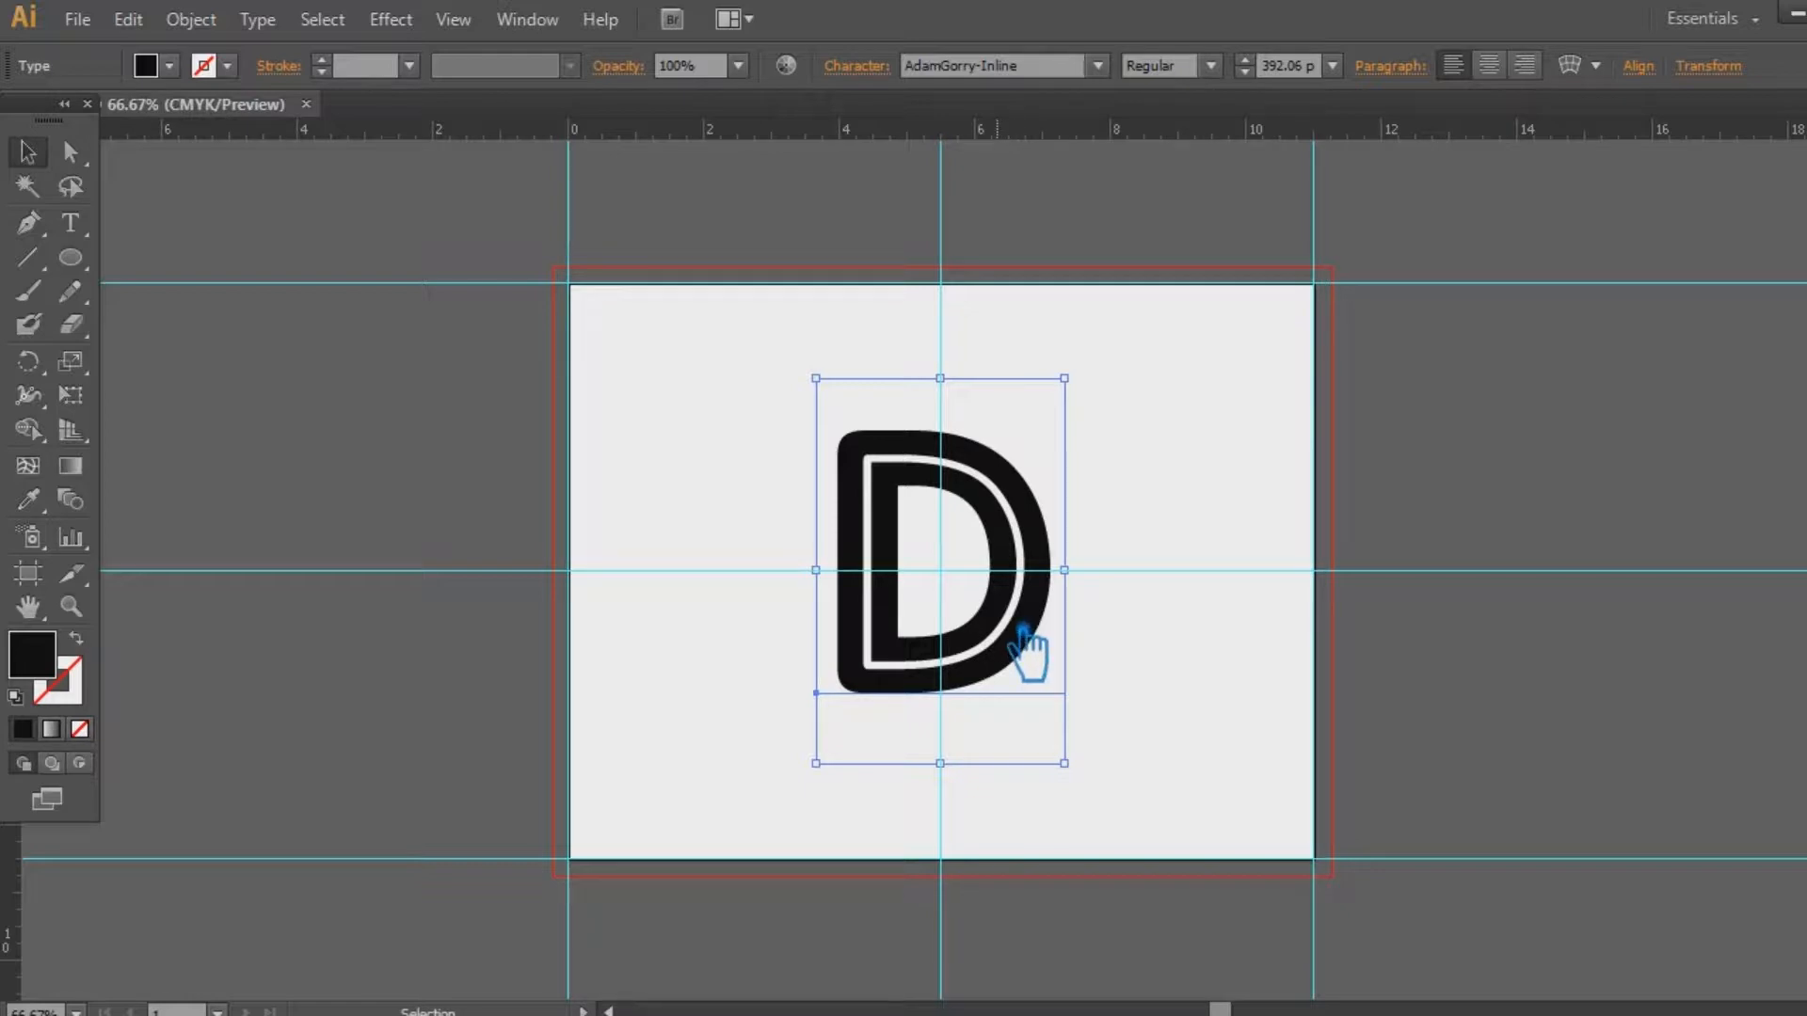
Convert the D to outlines, ungroup it, release its compound path, and select all pieces
key(ctrl+shift+o)
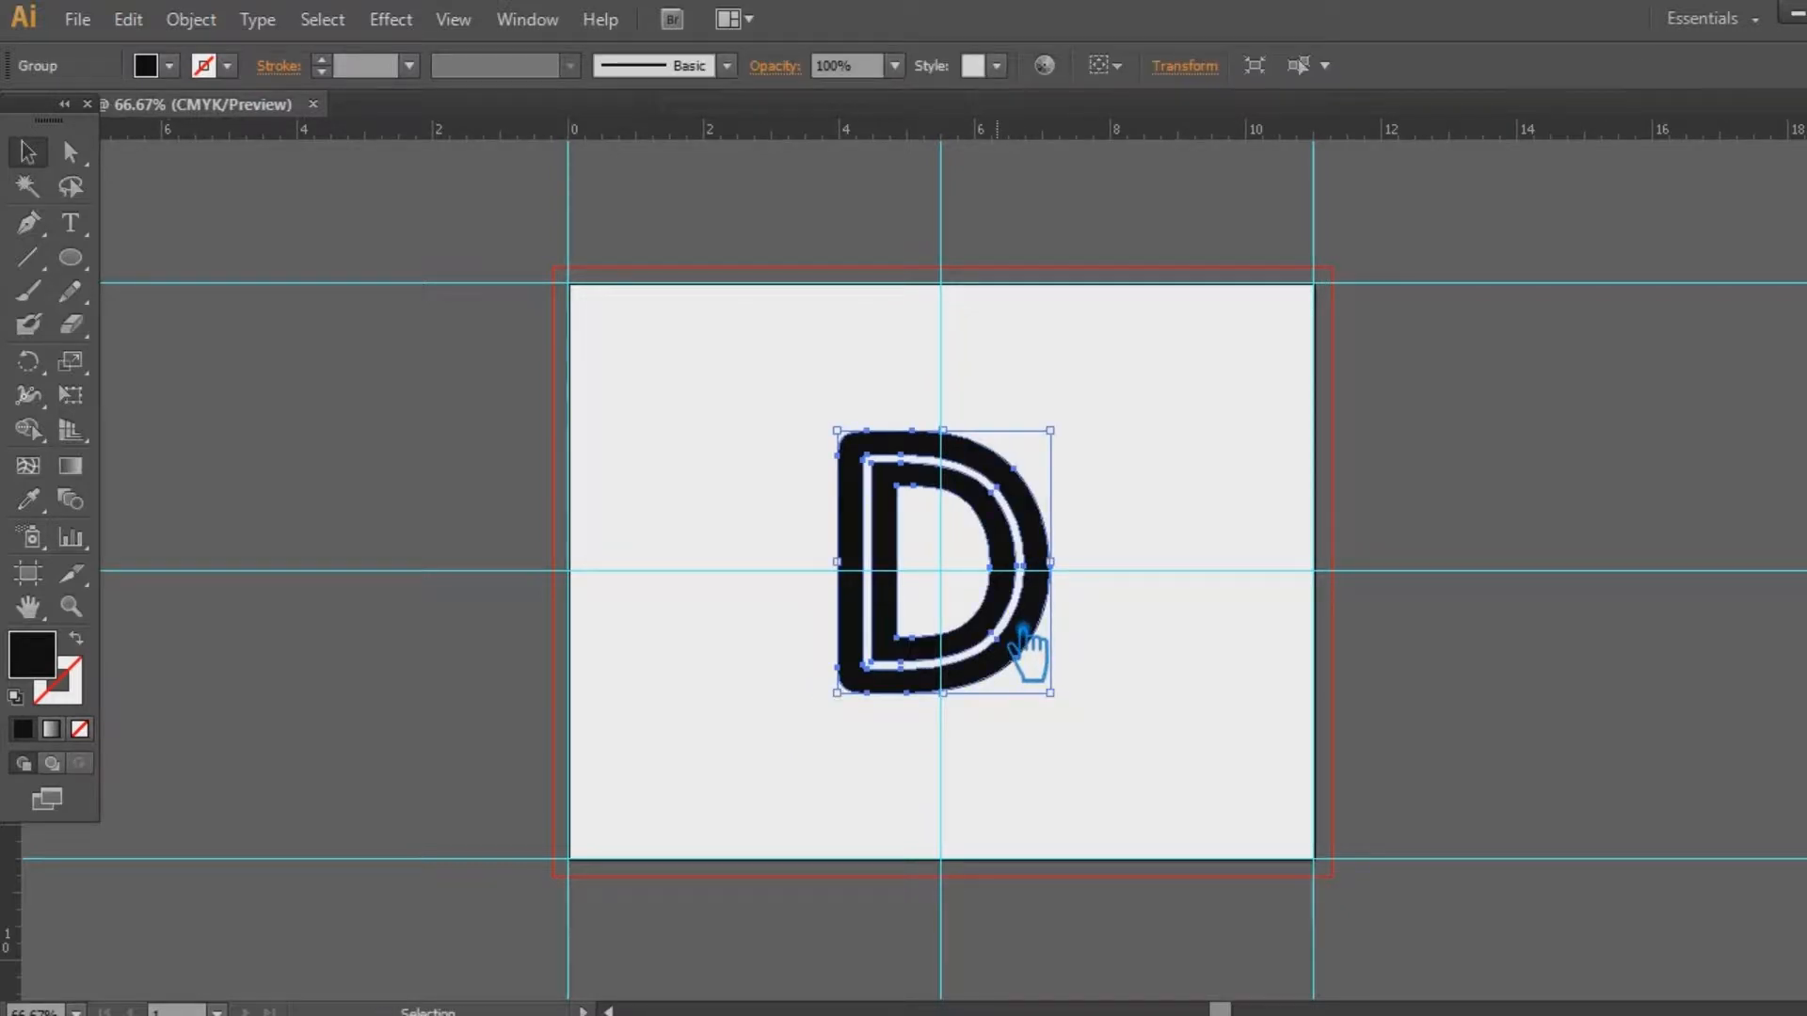
click(1230, 646)
right_click(1023, 484)
click(1115, 650)
click(1146, 565)
click(1035, 513)
click(1120, 550)
right_click(1040, 523)
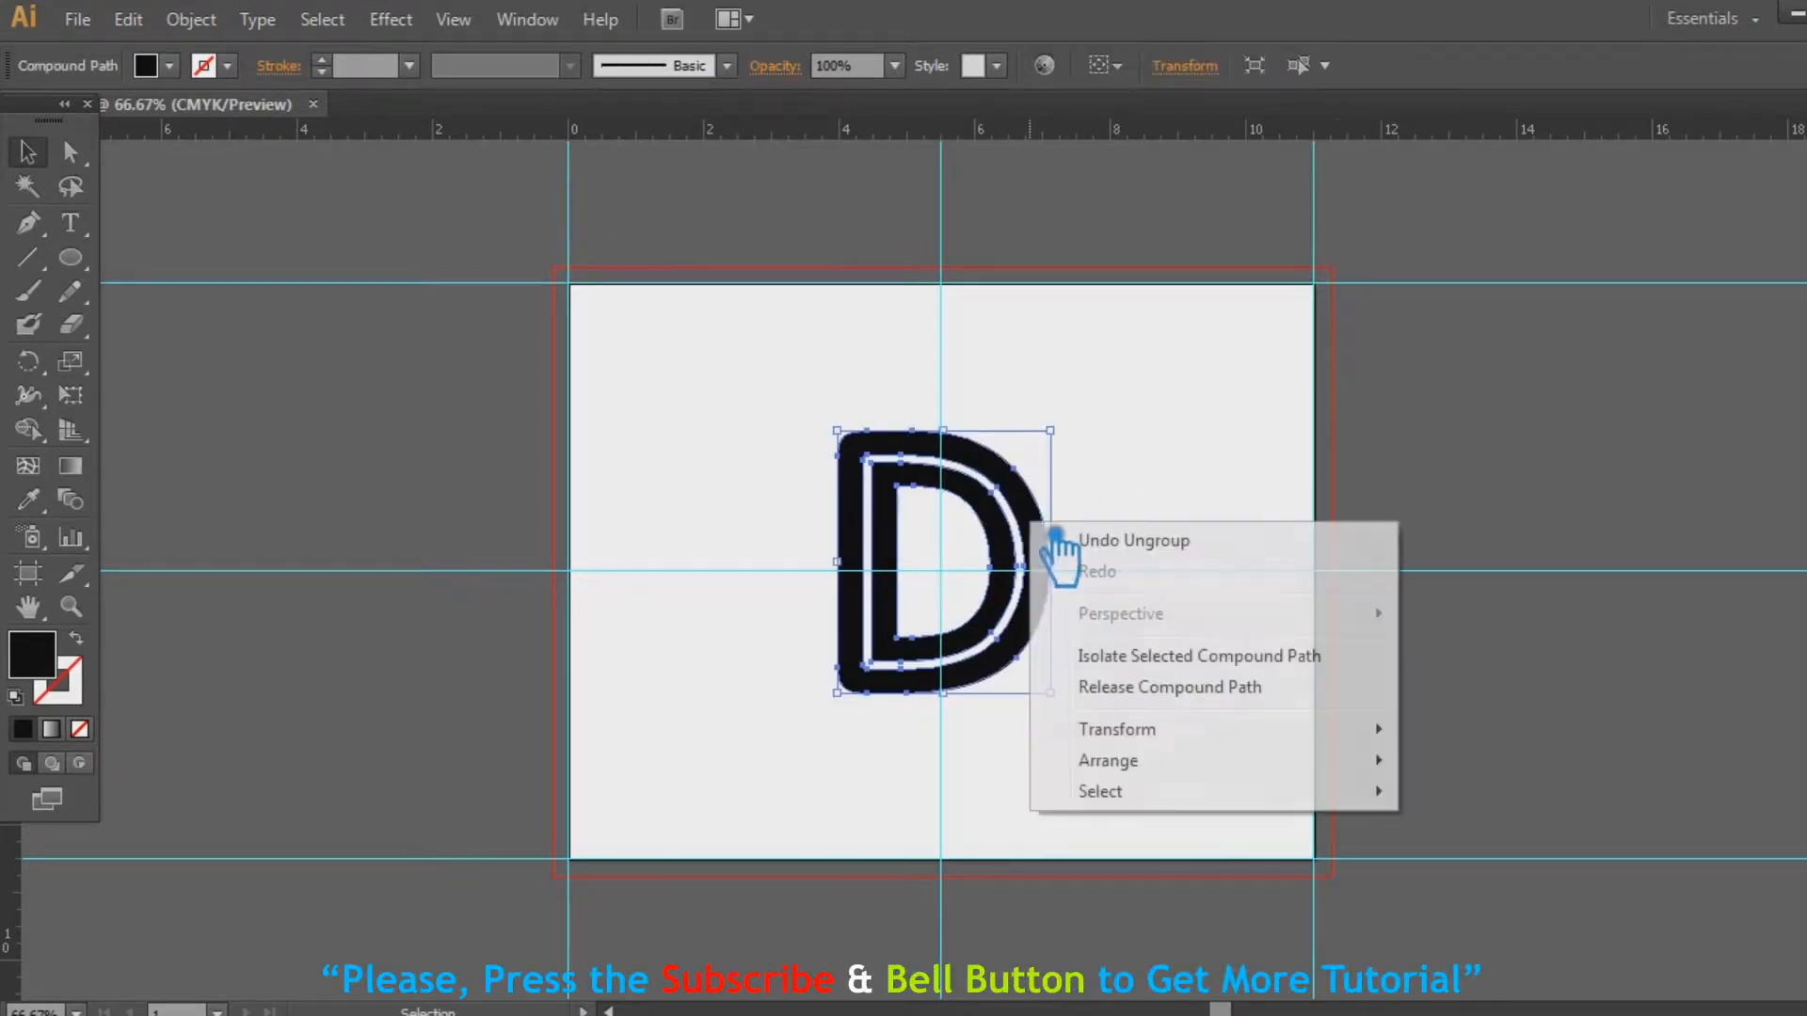
click(1161, 693)
click(1074, 550)
click(1041, 542)
drag(1146, 758, 804, 385)
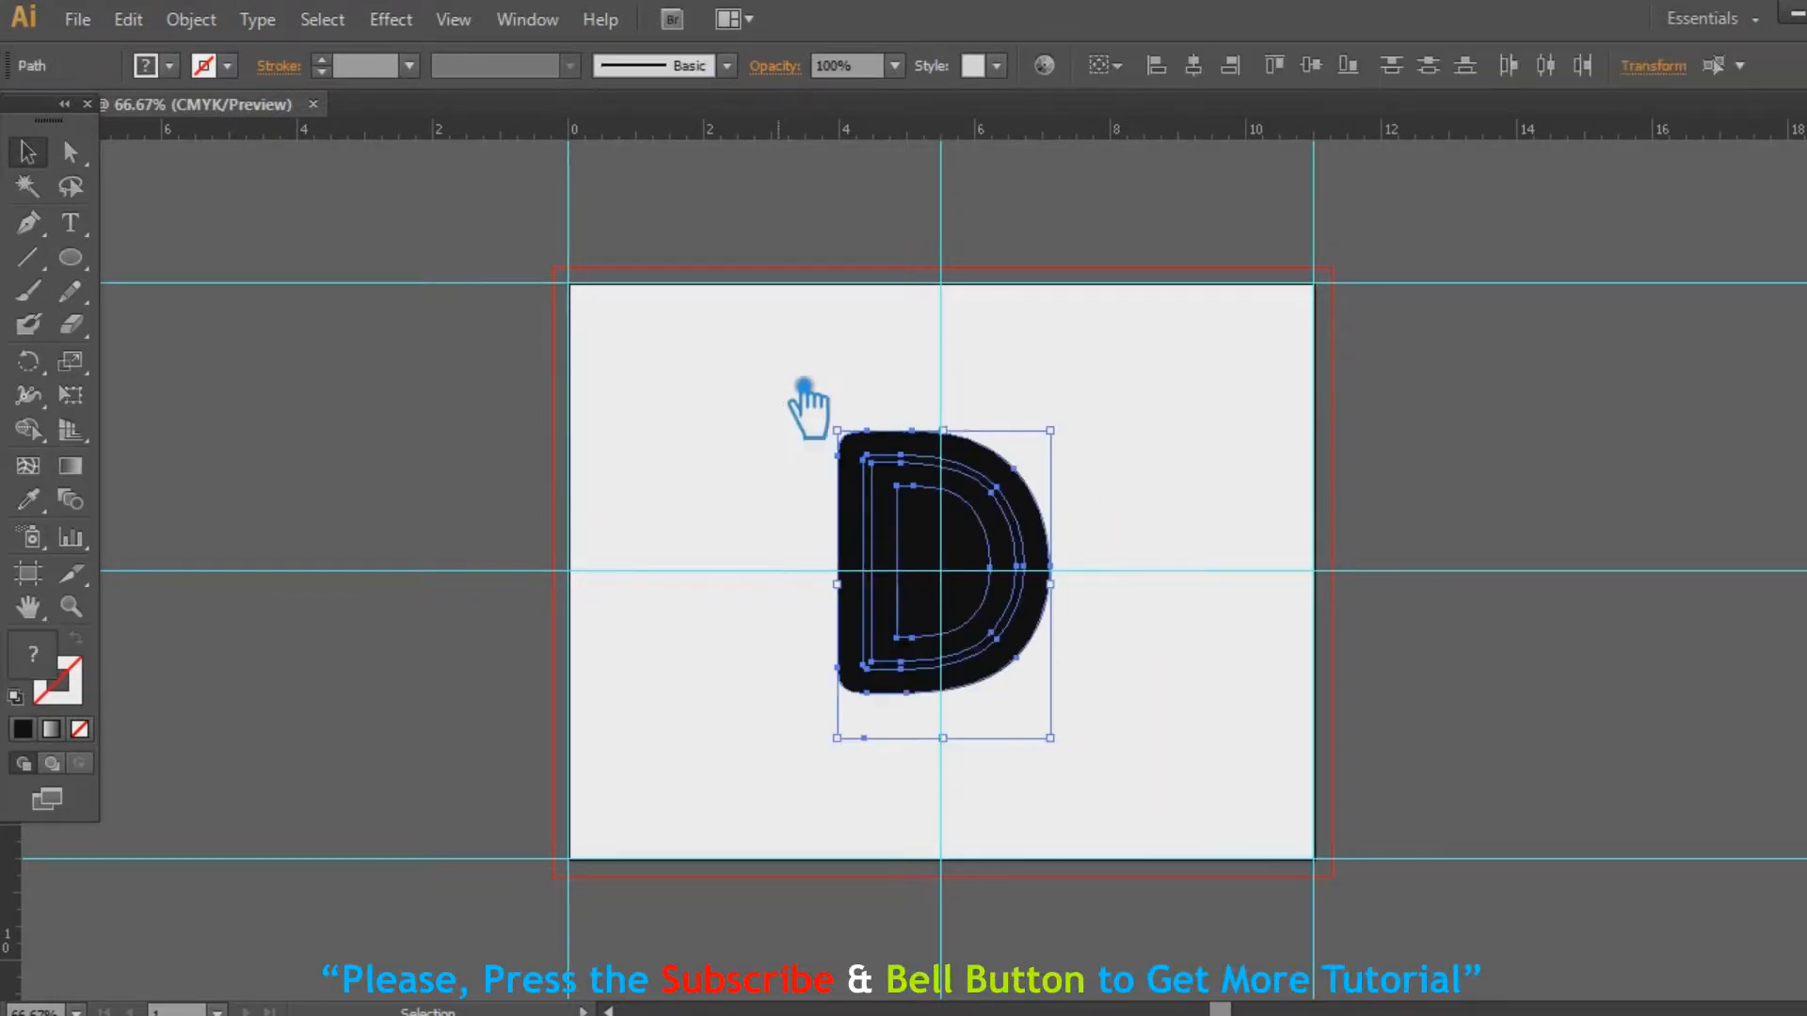
Divide the D paths with Pathfinder, then delete the outer piece and the inner counter piece
key(ctrl+shift+F9)
click(1576, 722)
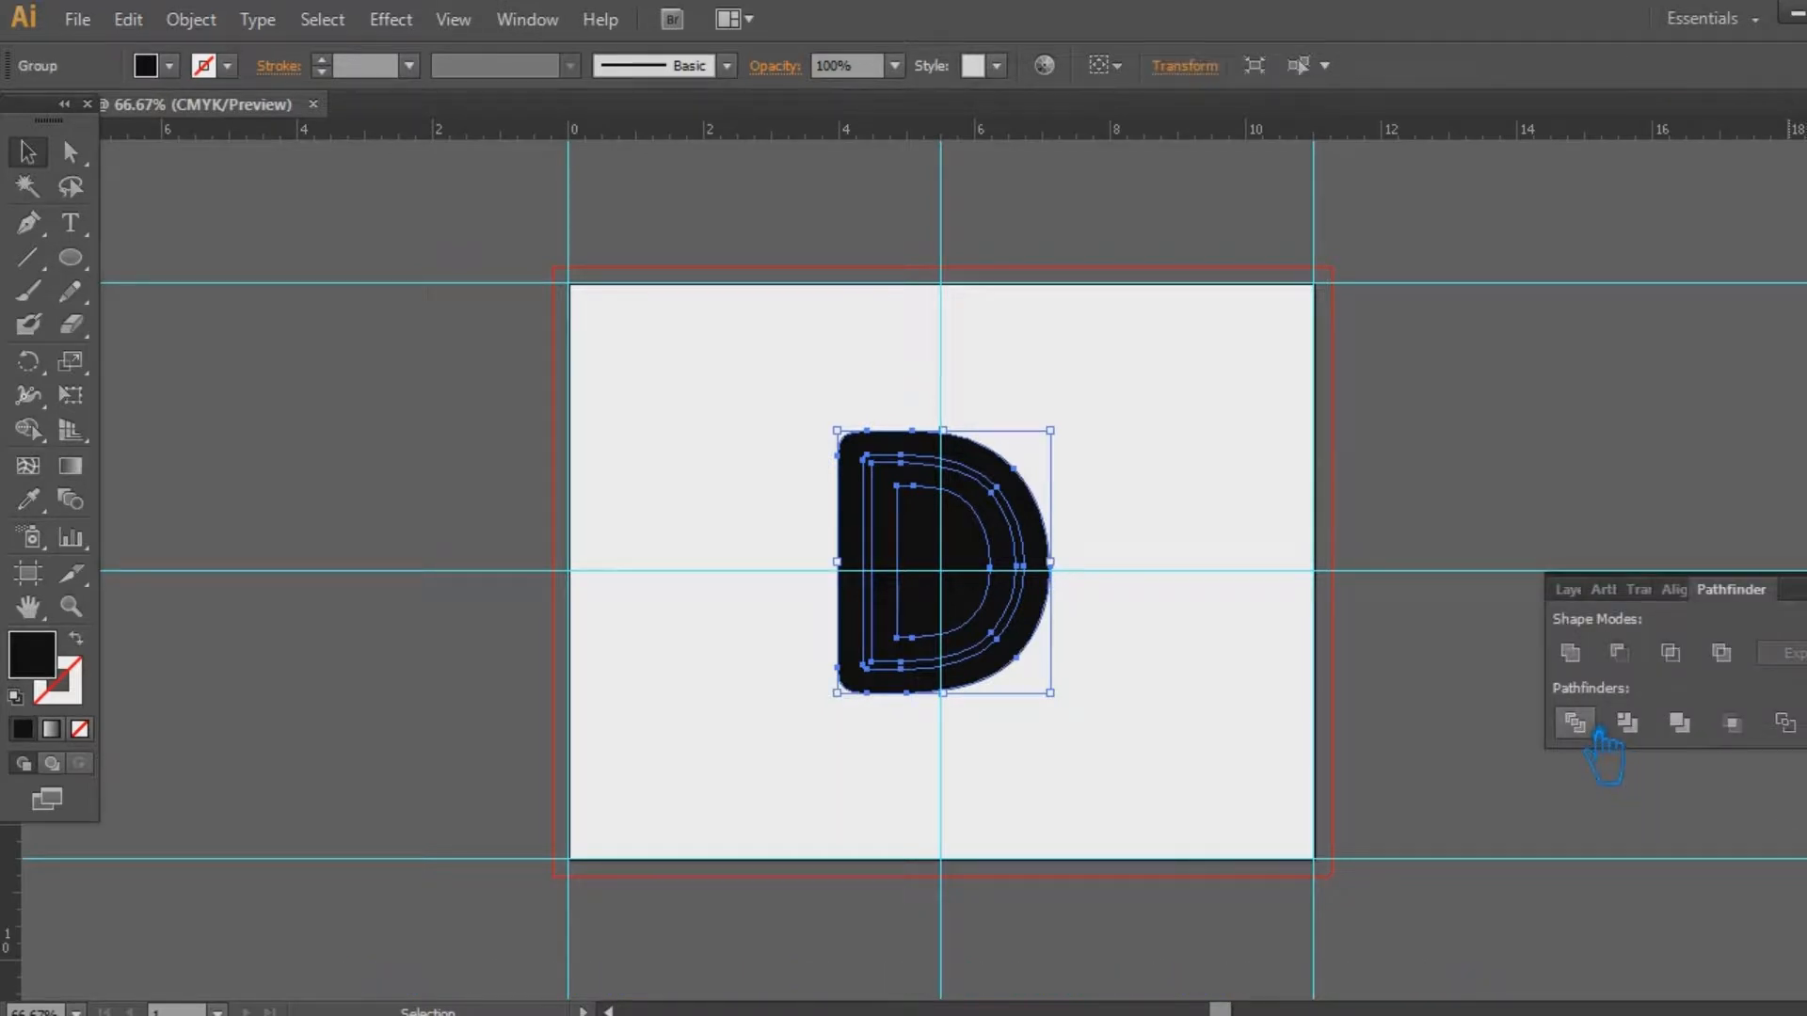
key(ctrl+shift+F9)
click(1073, 548)
right_click(1040, 527)
click(1142, 698)
click(1081, 597)
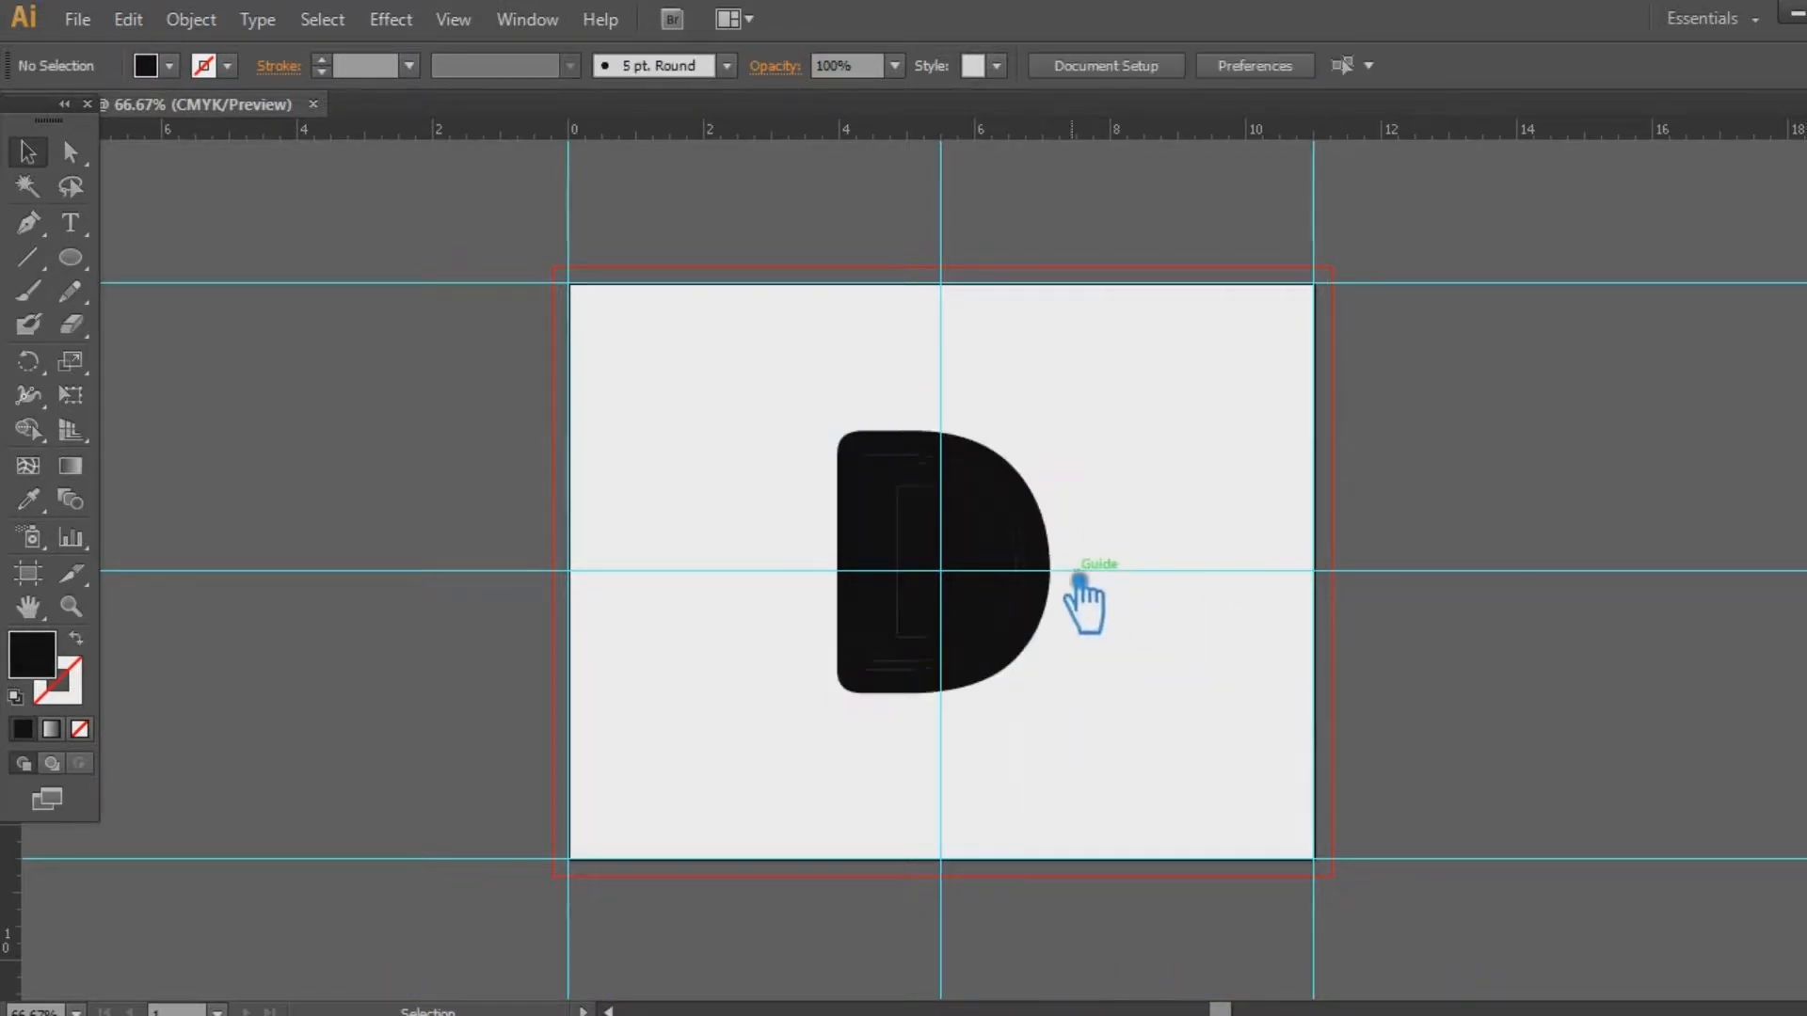
click(1066, 532)
key(Delete)
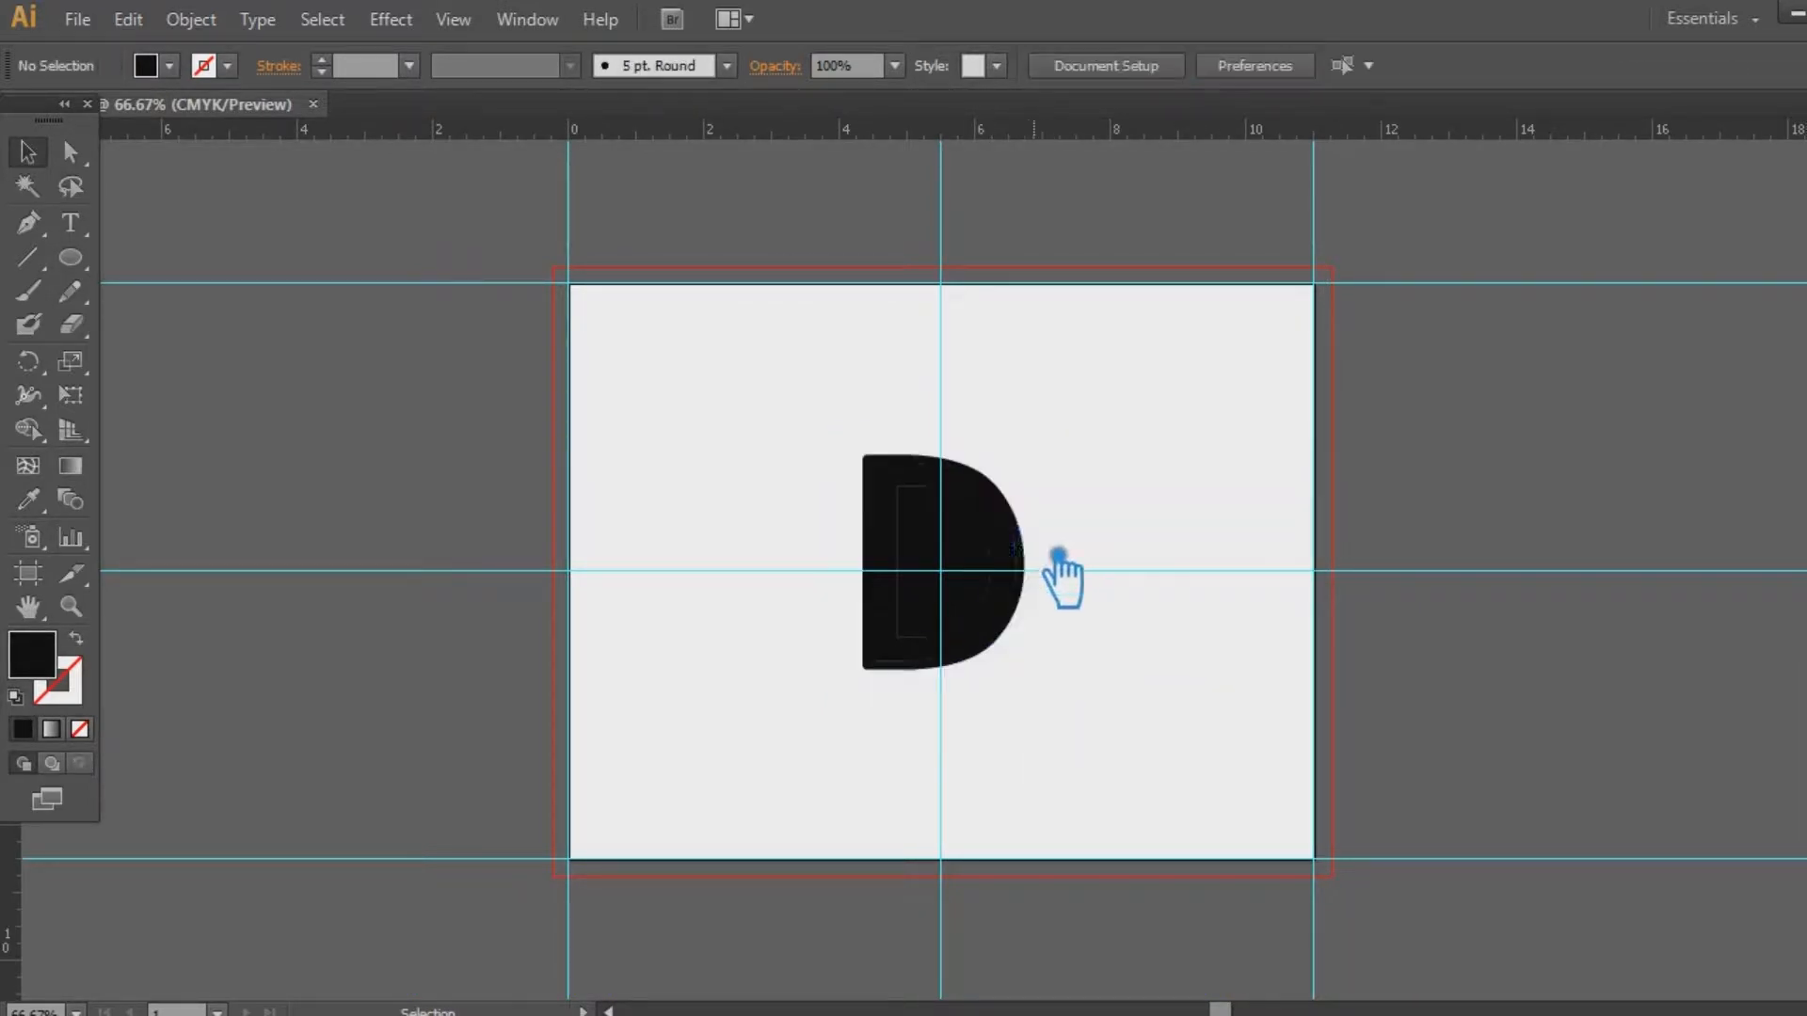
click(988, 613)
key(Delete)
Unite the remaining D pieces into one solid black shape and view it at 100%
drag(1154, 597, 812, 466)
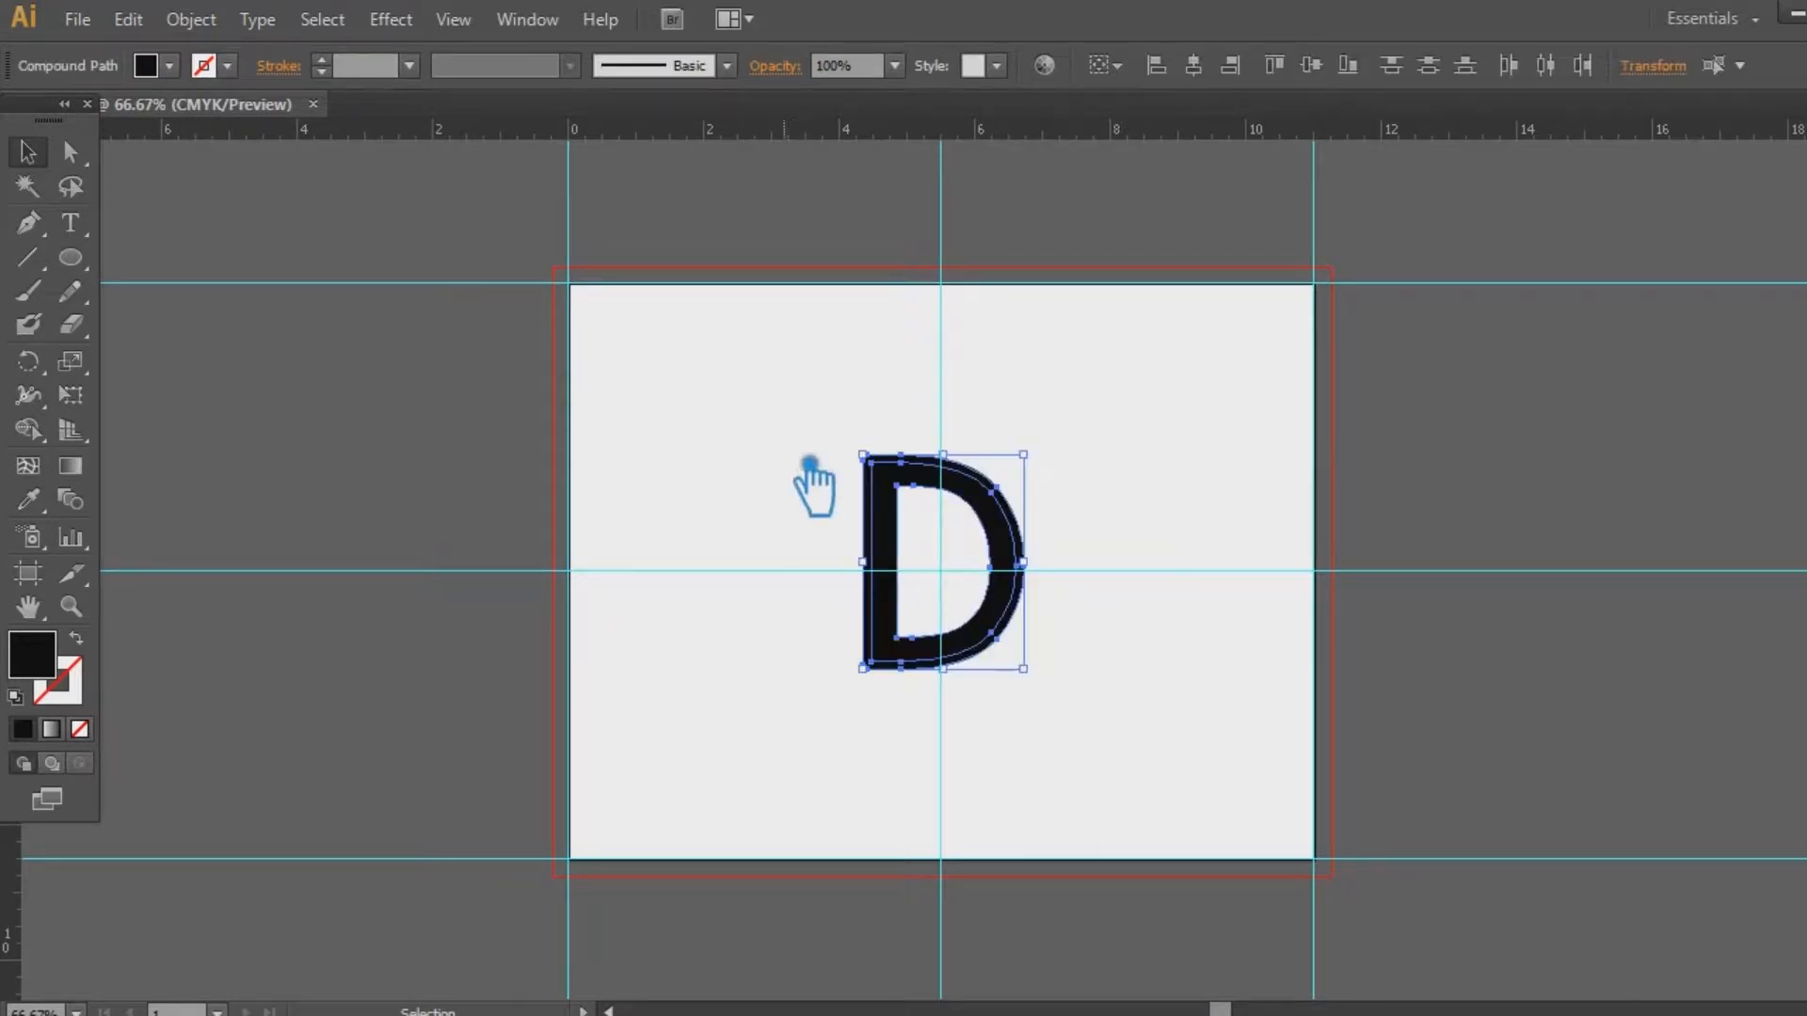
key(ctrl+shift+F9)
click(1570, 649)
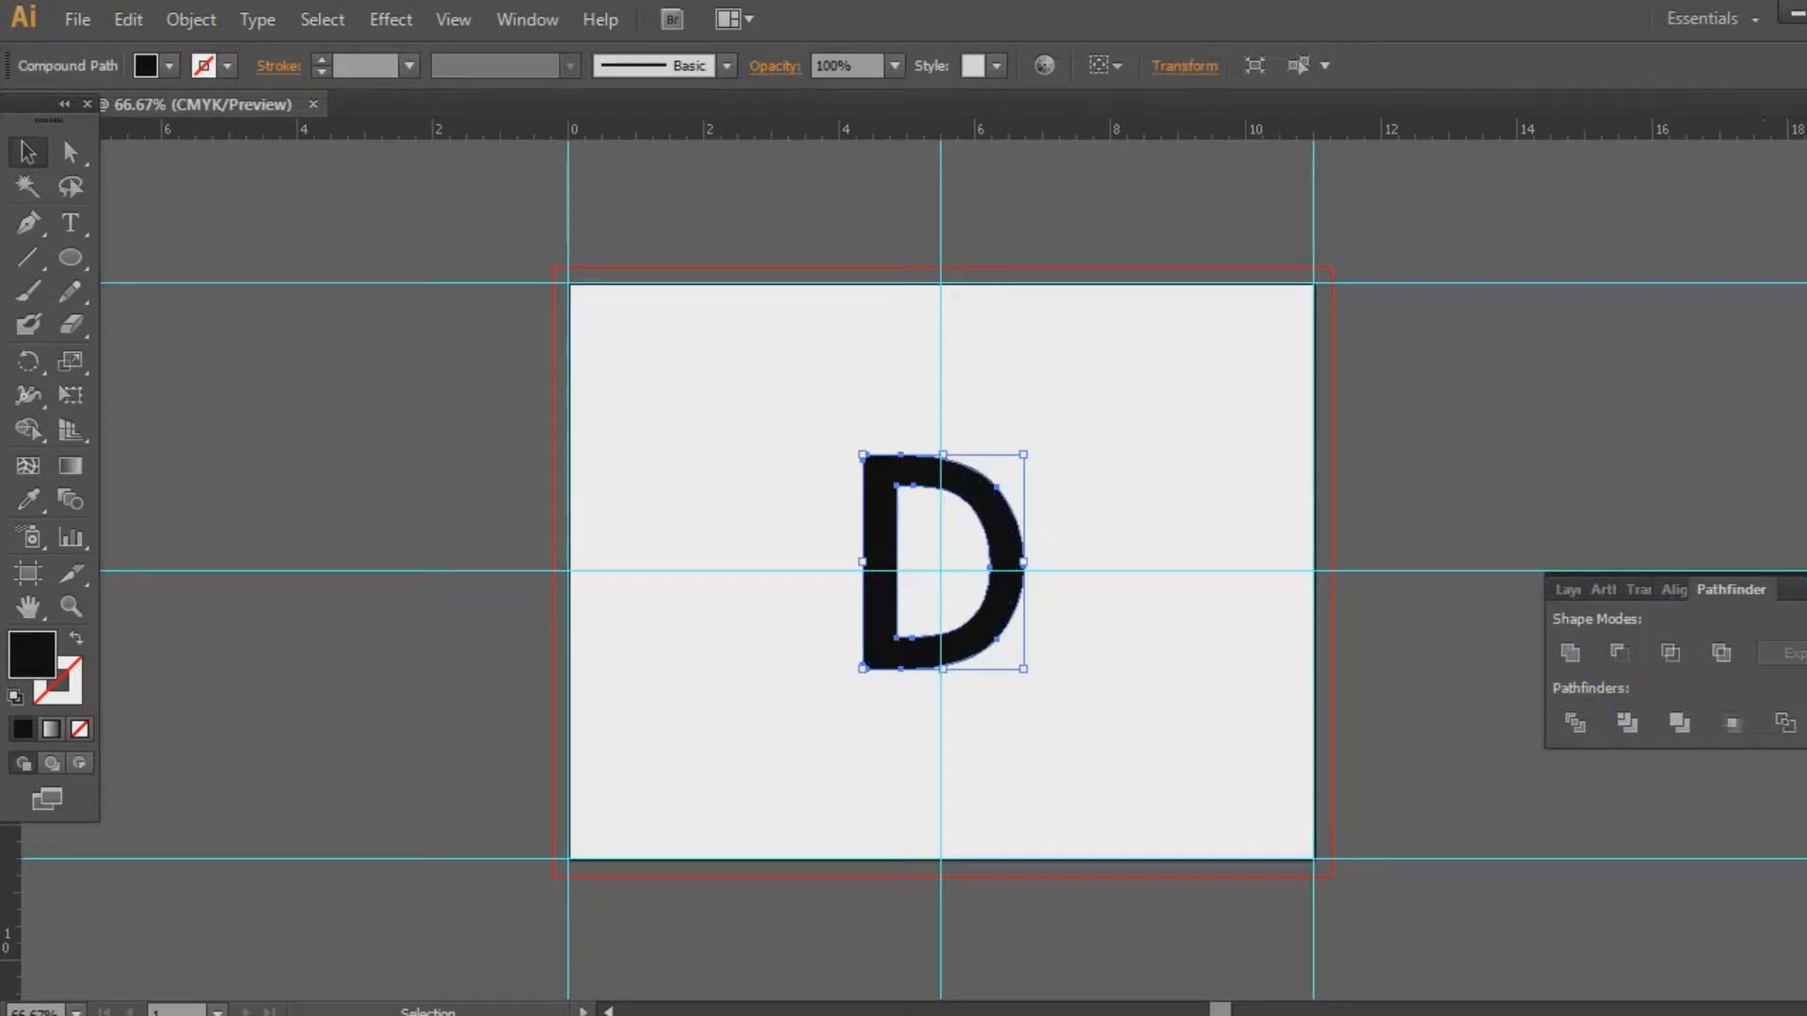
click(1193, 585)
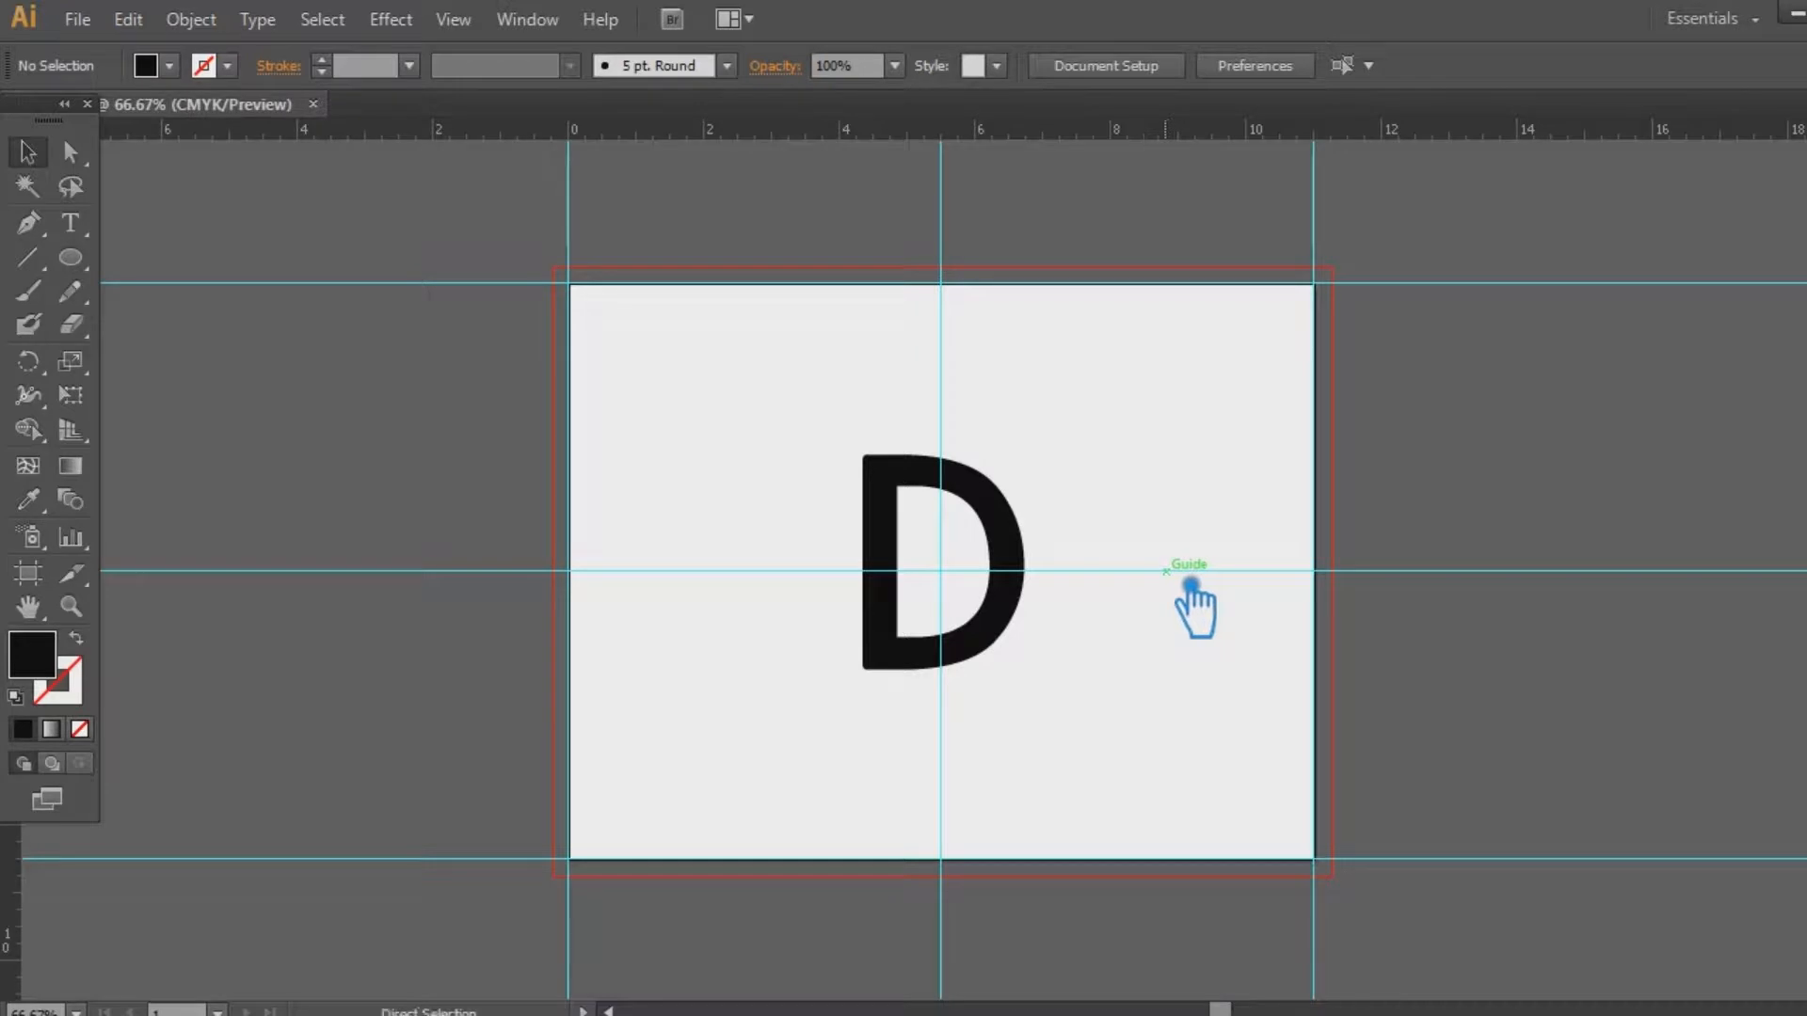
drag(1027, 573, 1028, 573)
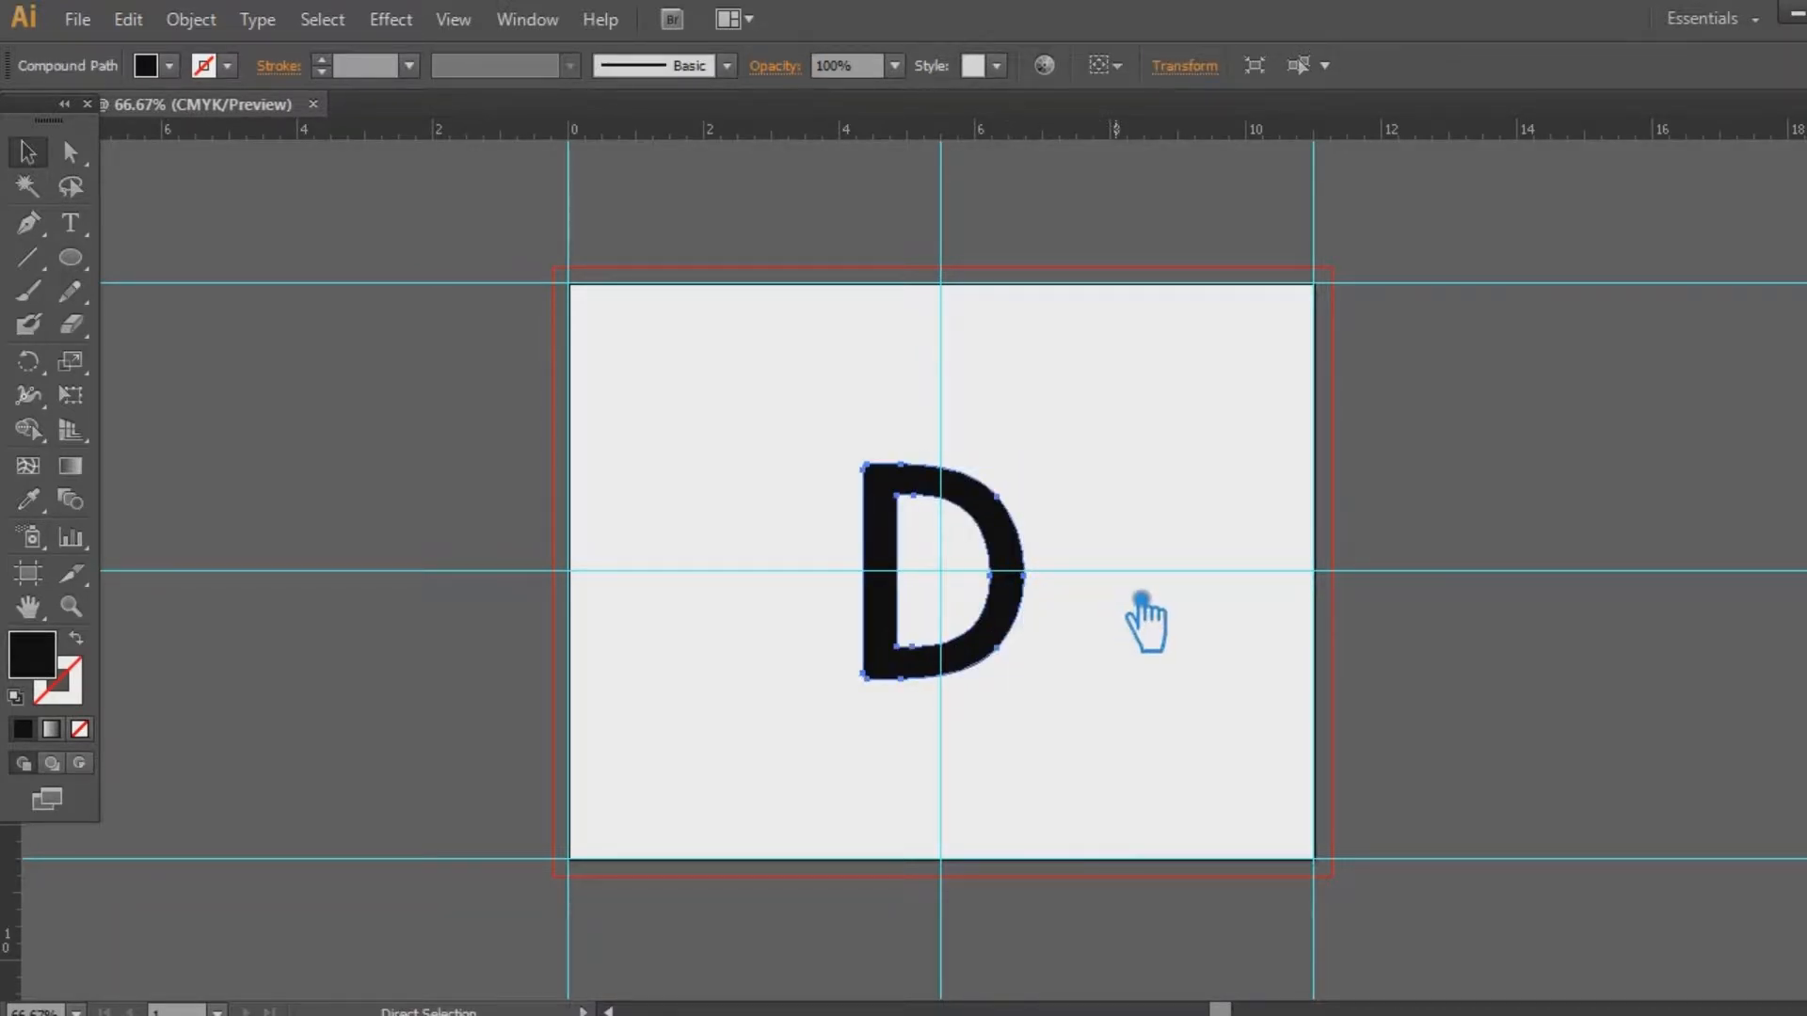
key(ctrl+1)
key(ctrl+shift+F9)
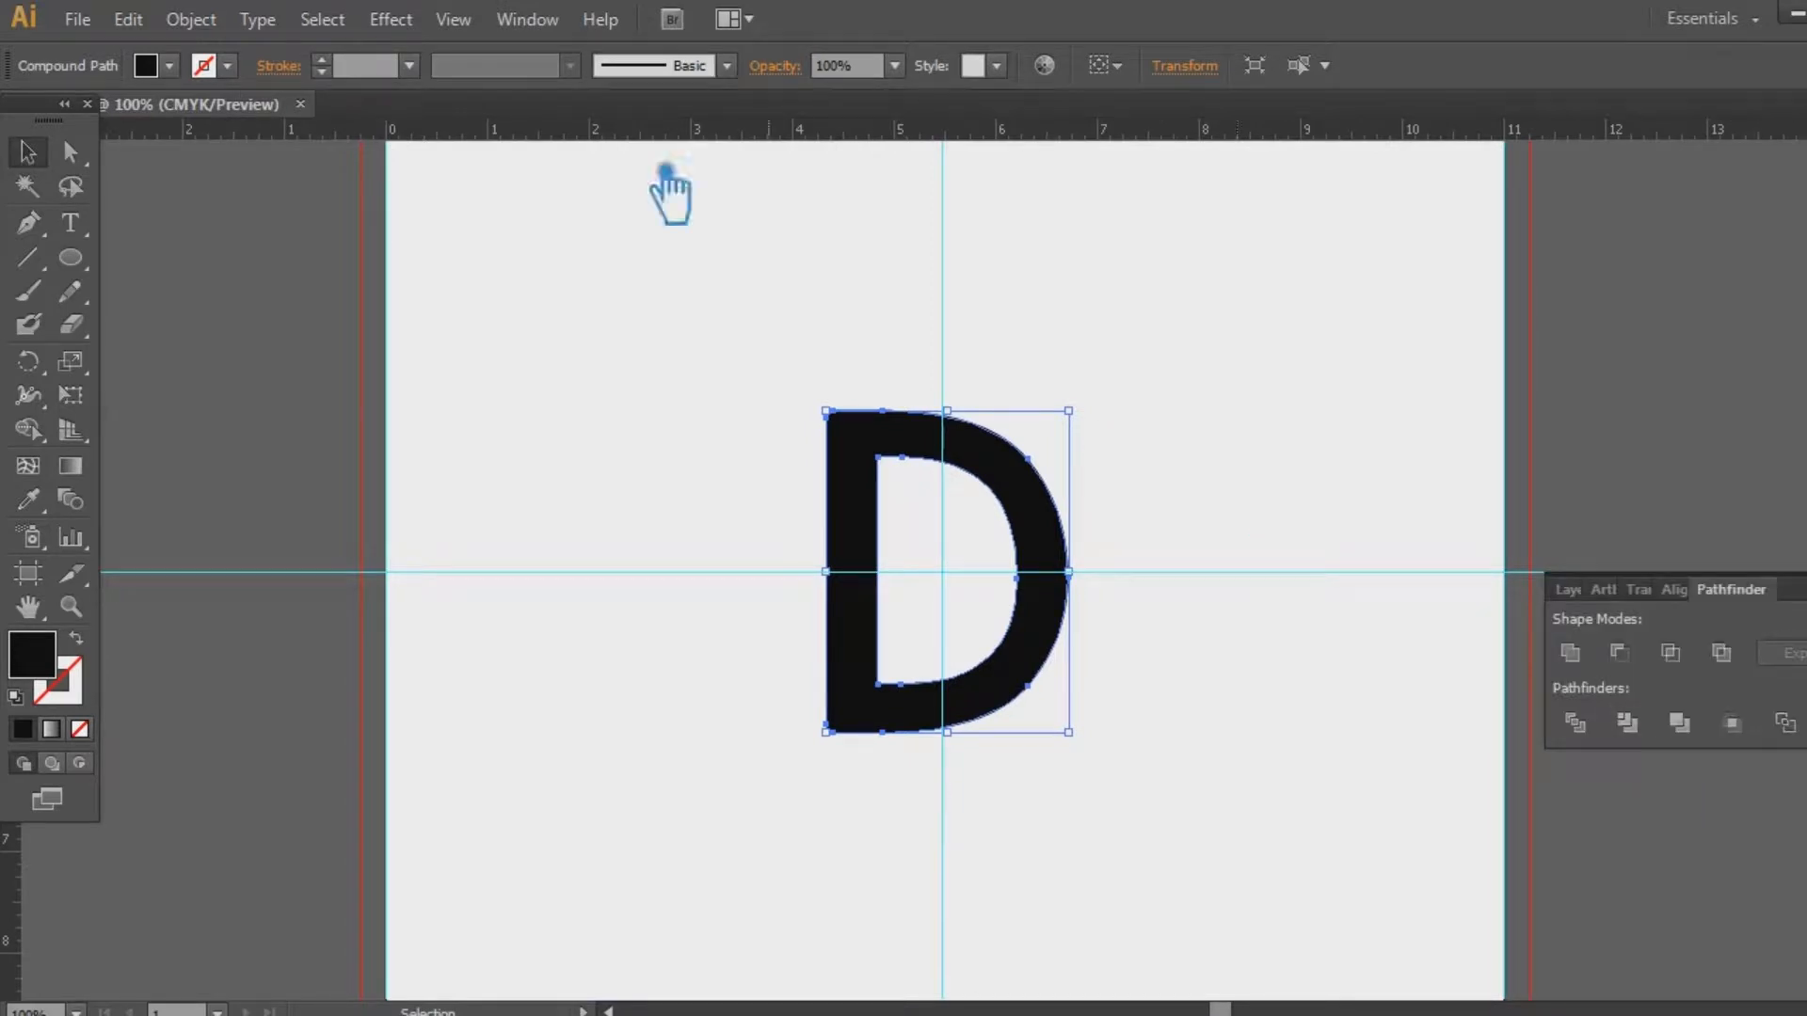
Apply Offset Path to grow the D outward, checking it with Preview
click(193, 19)
mouse_move(311, 605)
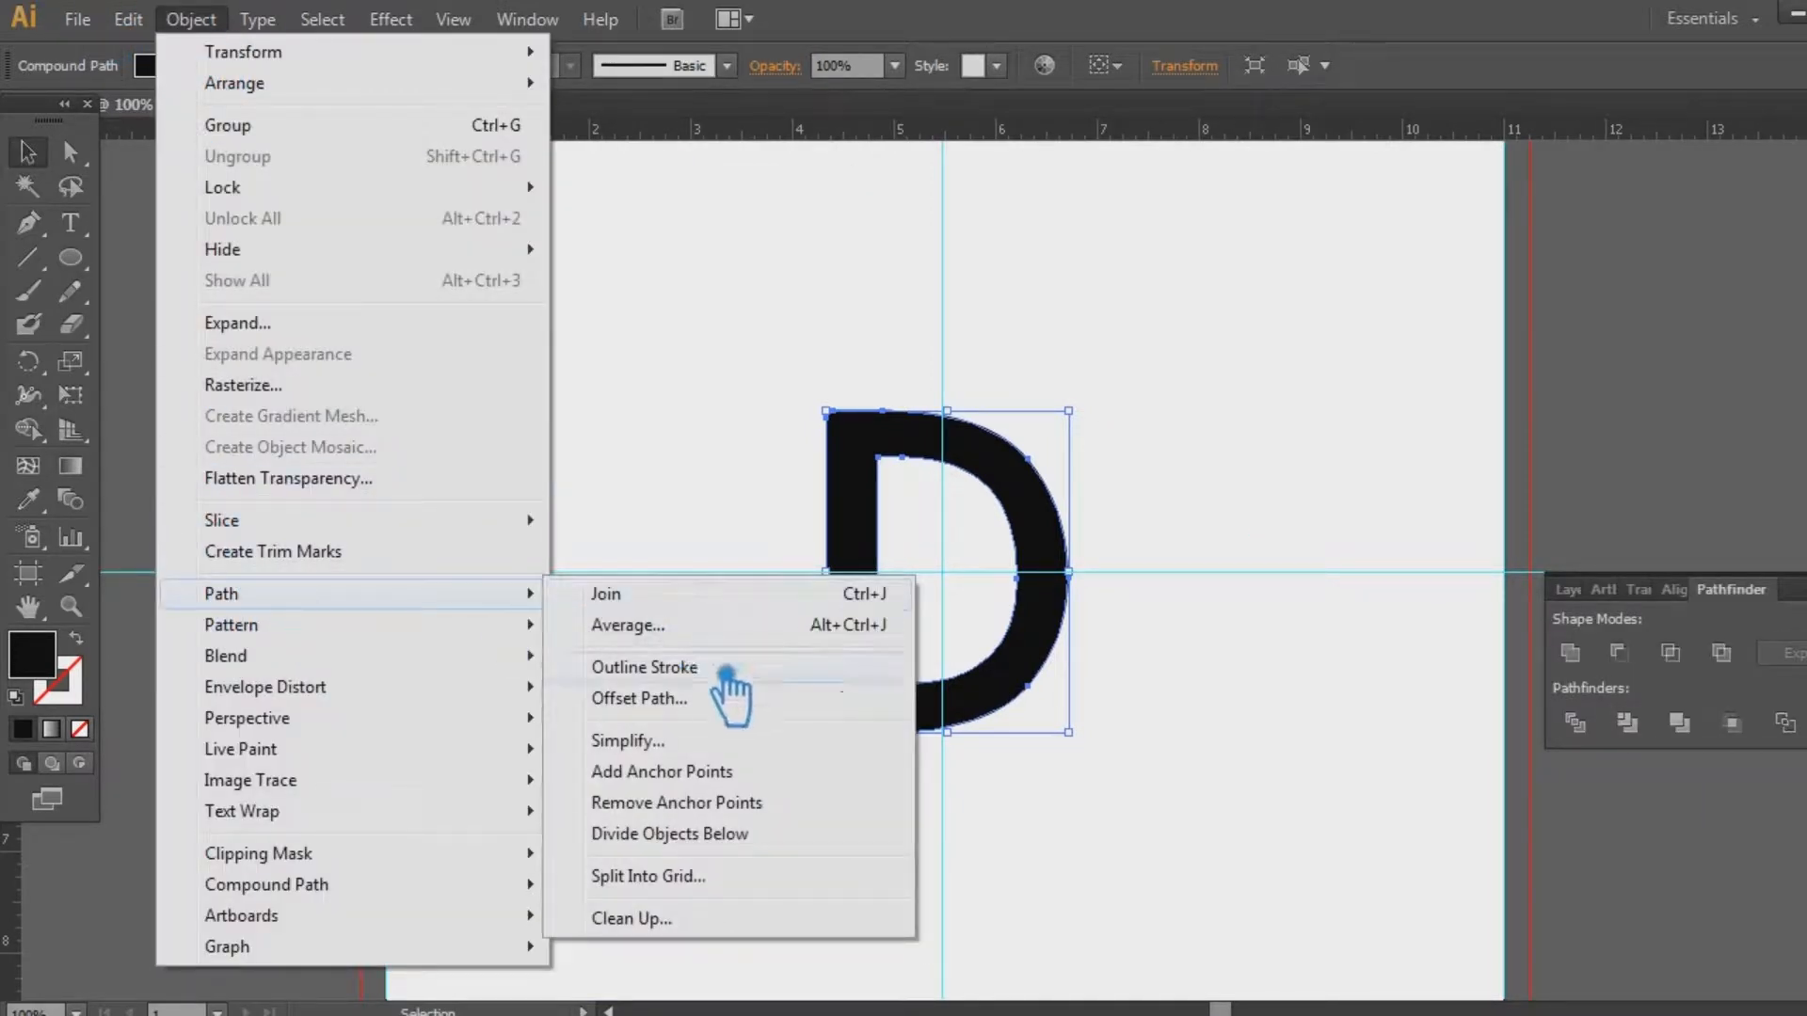
click(748, 702)
click(1352, 450)
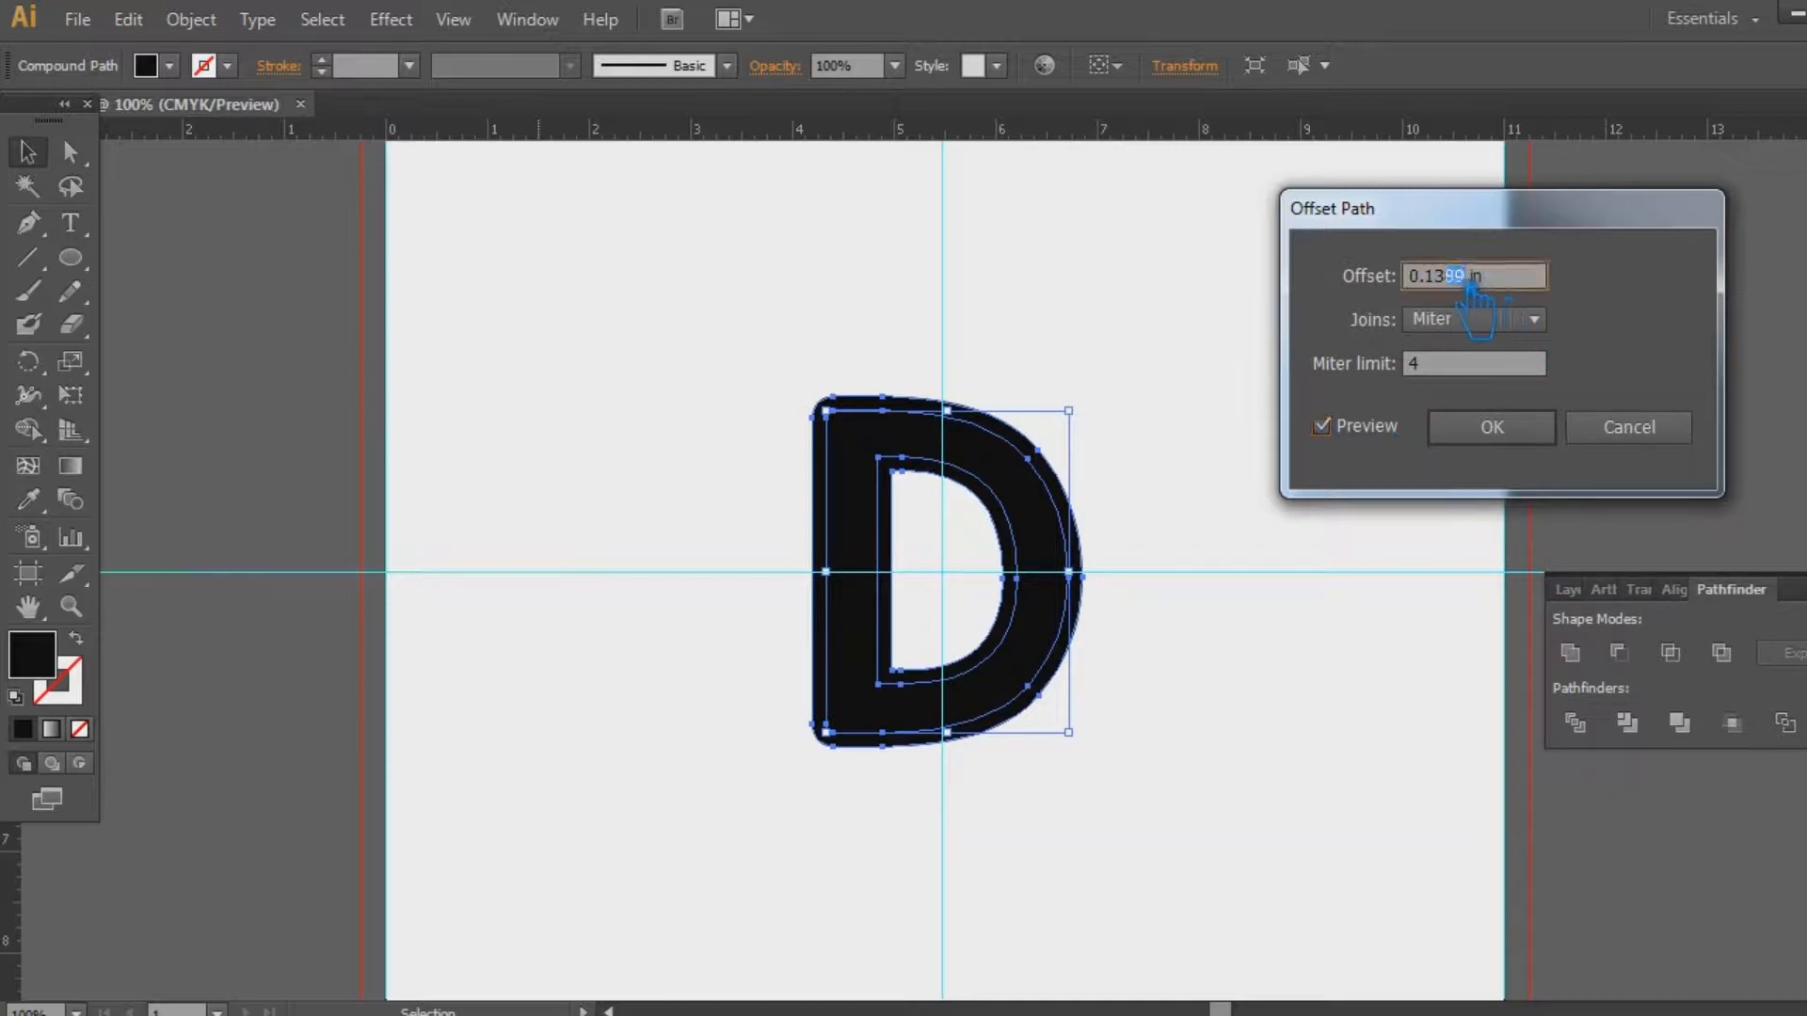
click(1491, 426)
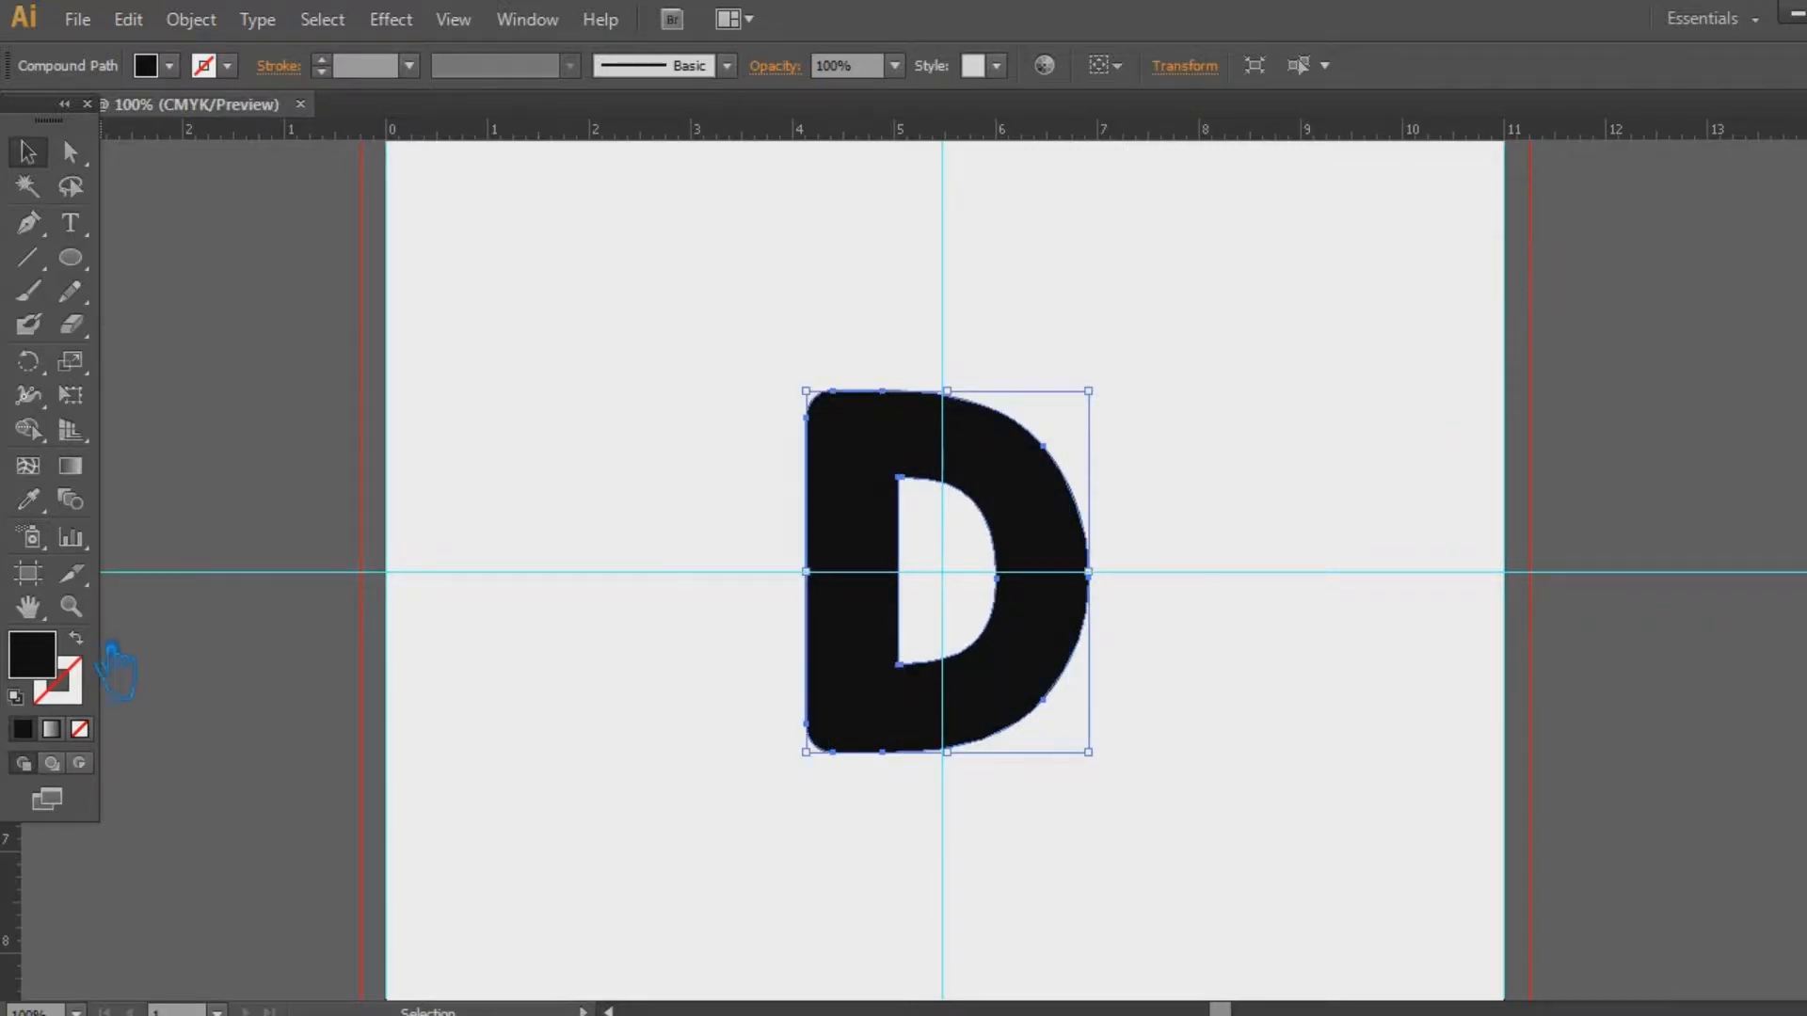
Swap fill and stroke so the D becomes a 1 pt black outline, nudged slightly left
click(76, 637)
key(Left)
key(Left)
key(Left)
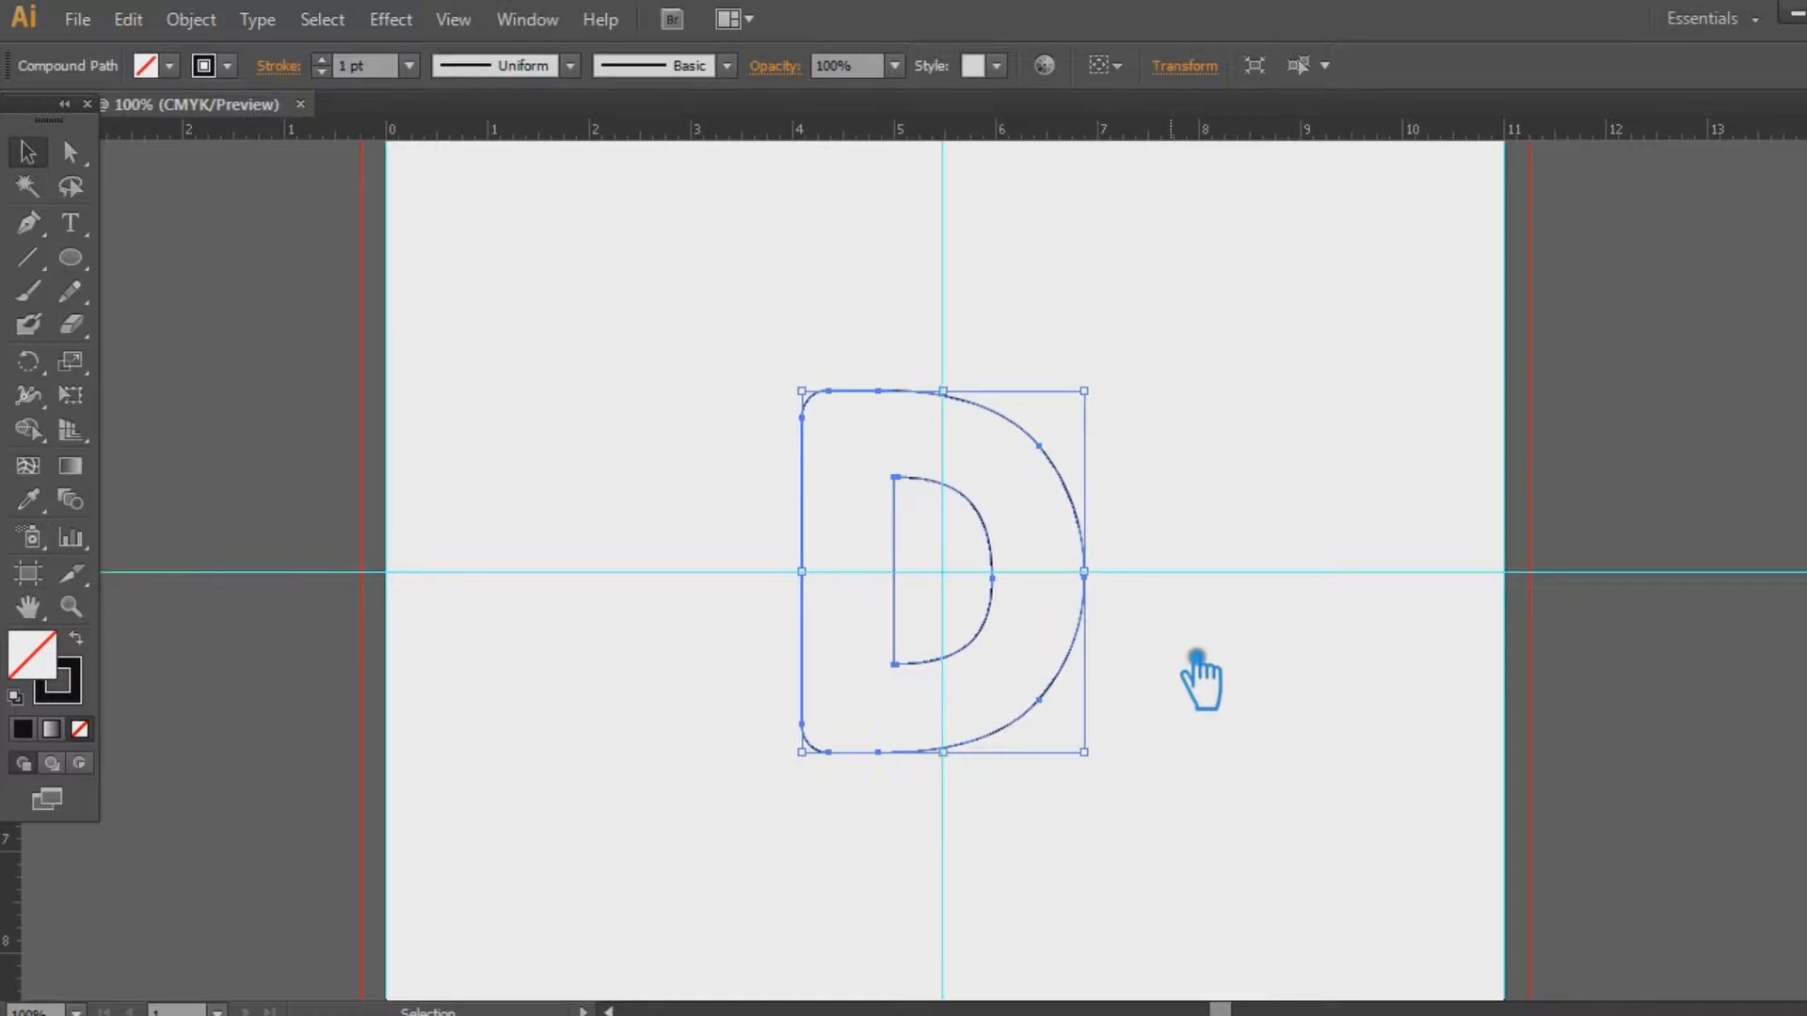
click(1190, 661)
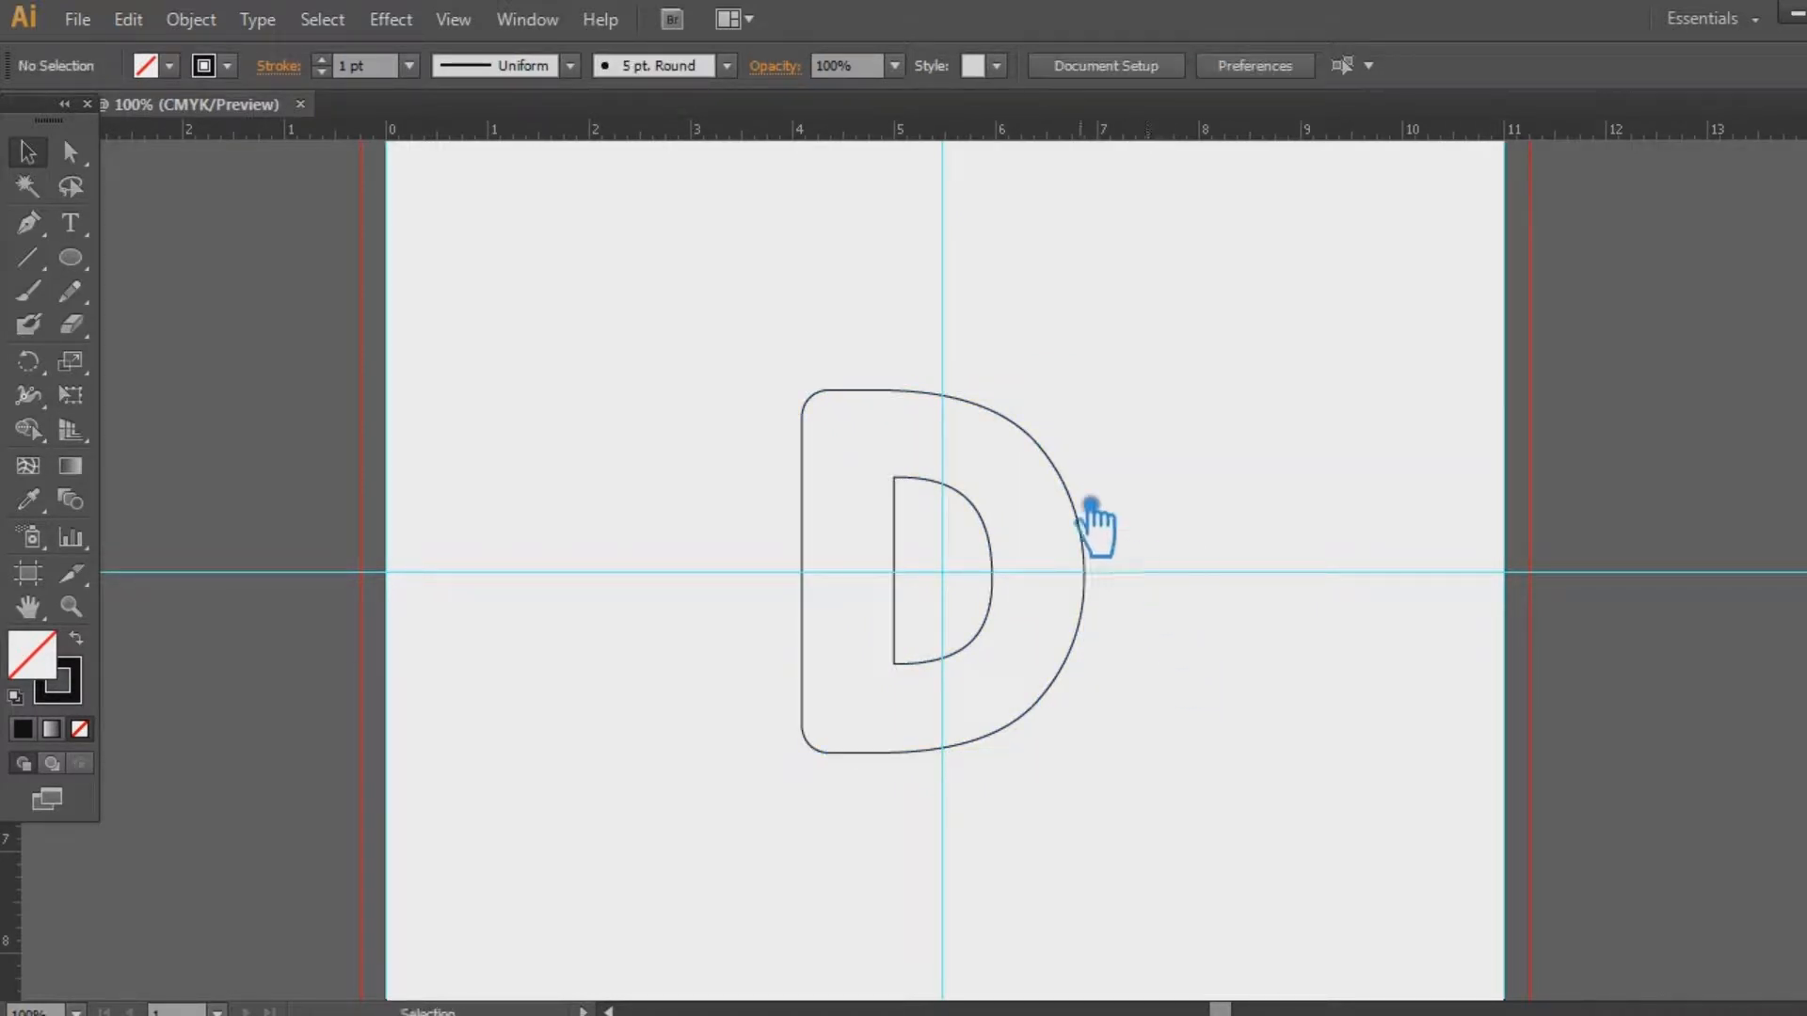
key(a)
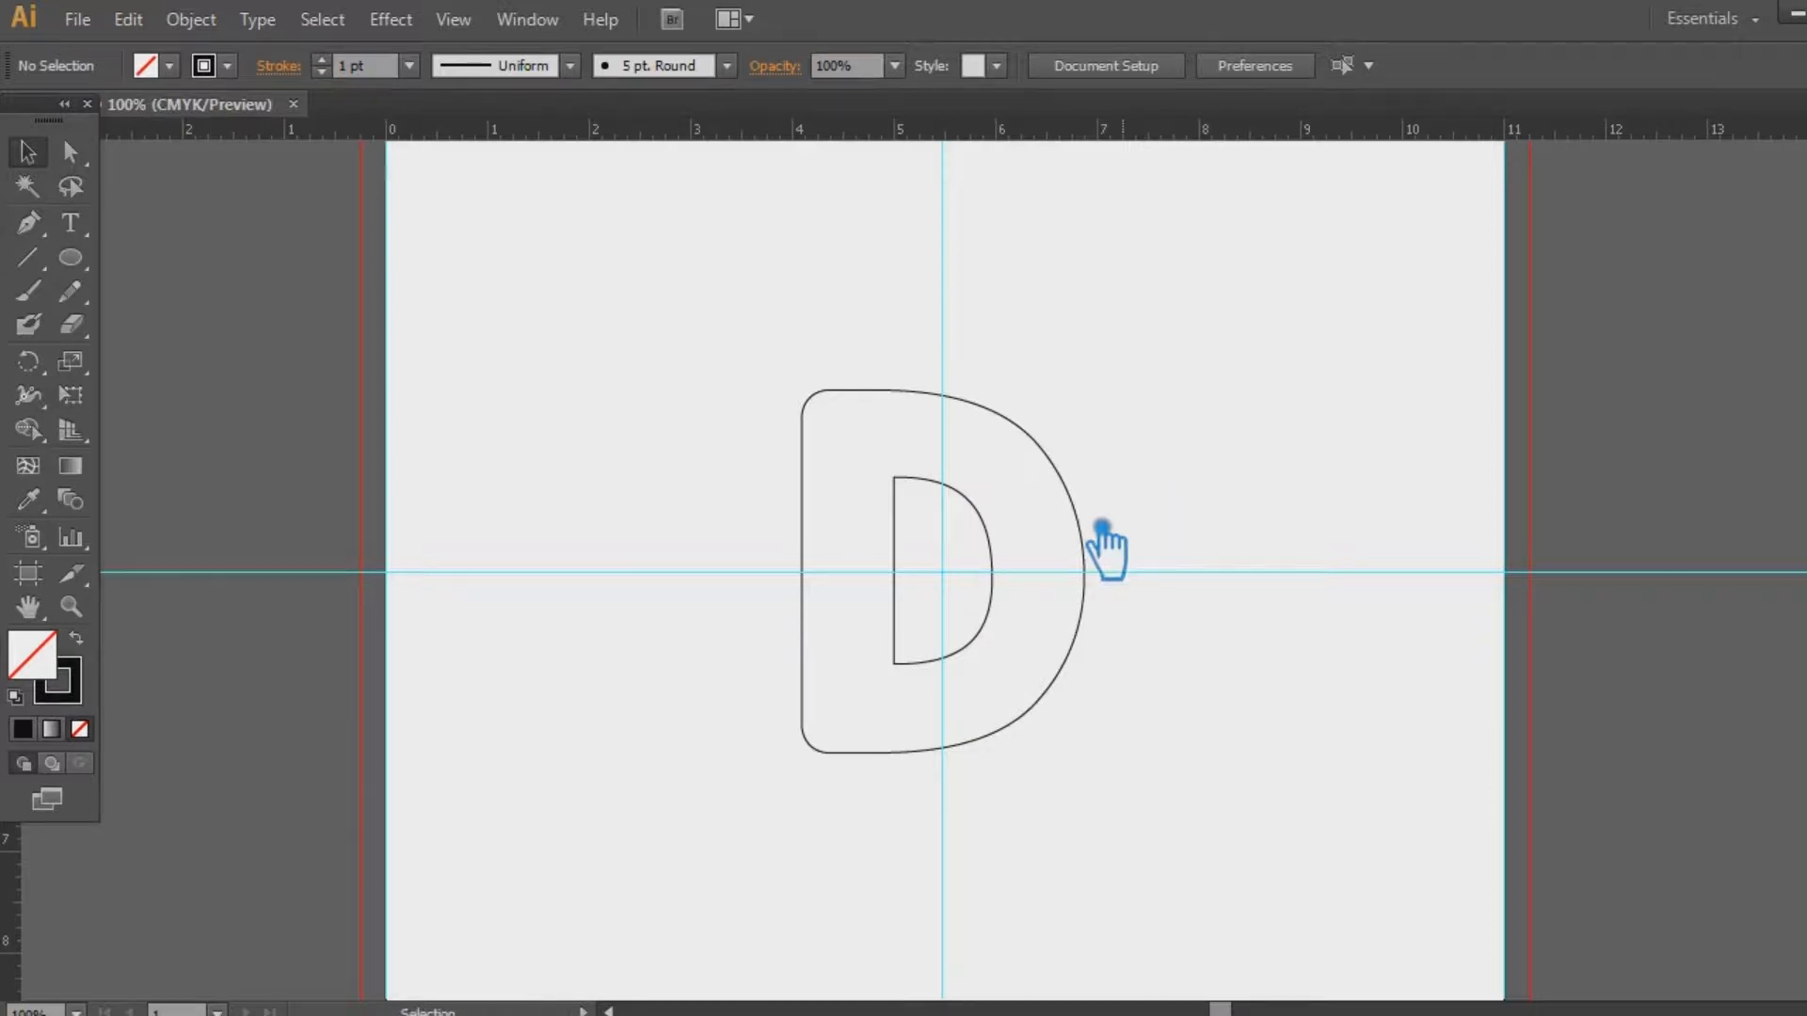
Draw a 0.25 in black, strokeless dot at the D's bottom-left corner and copy it rightward
click(94, 647)
click(70, 258)
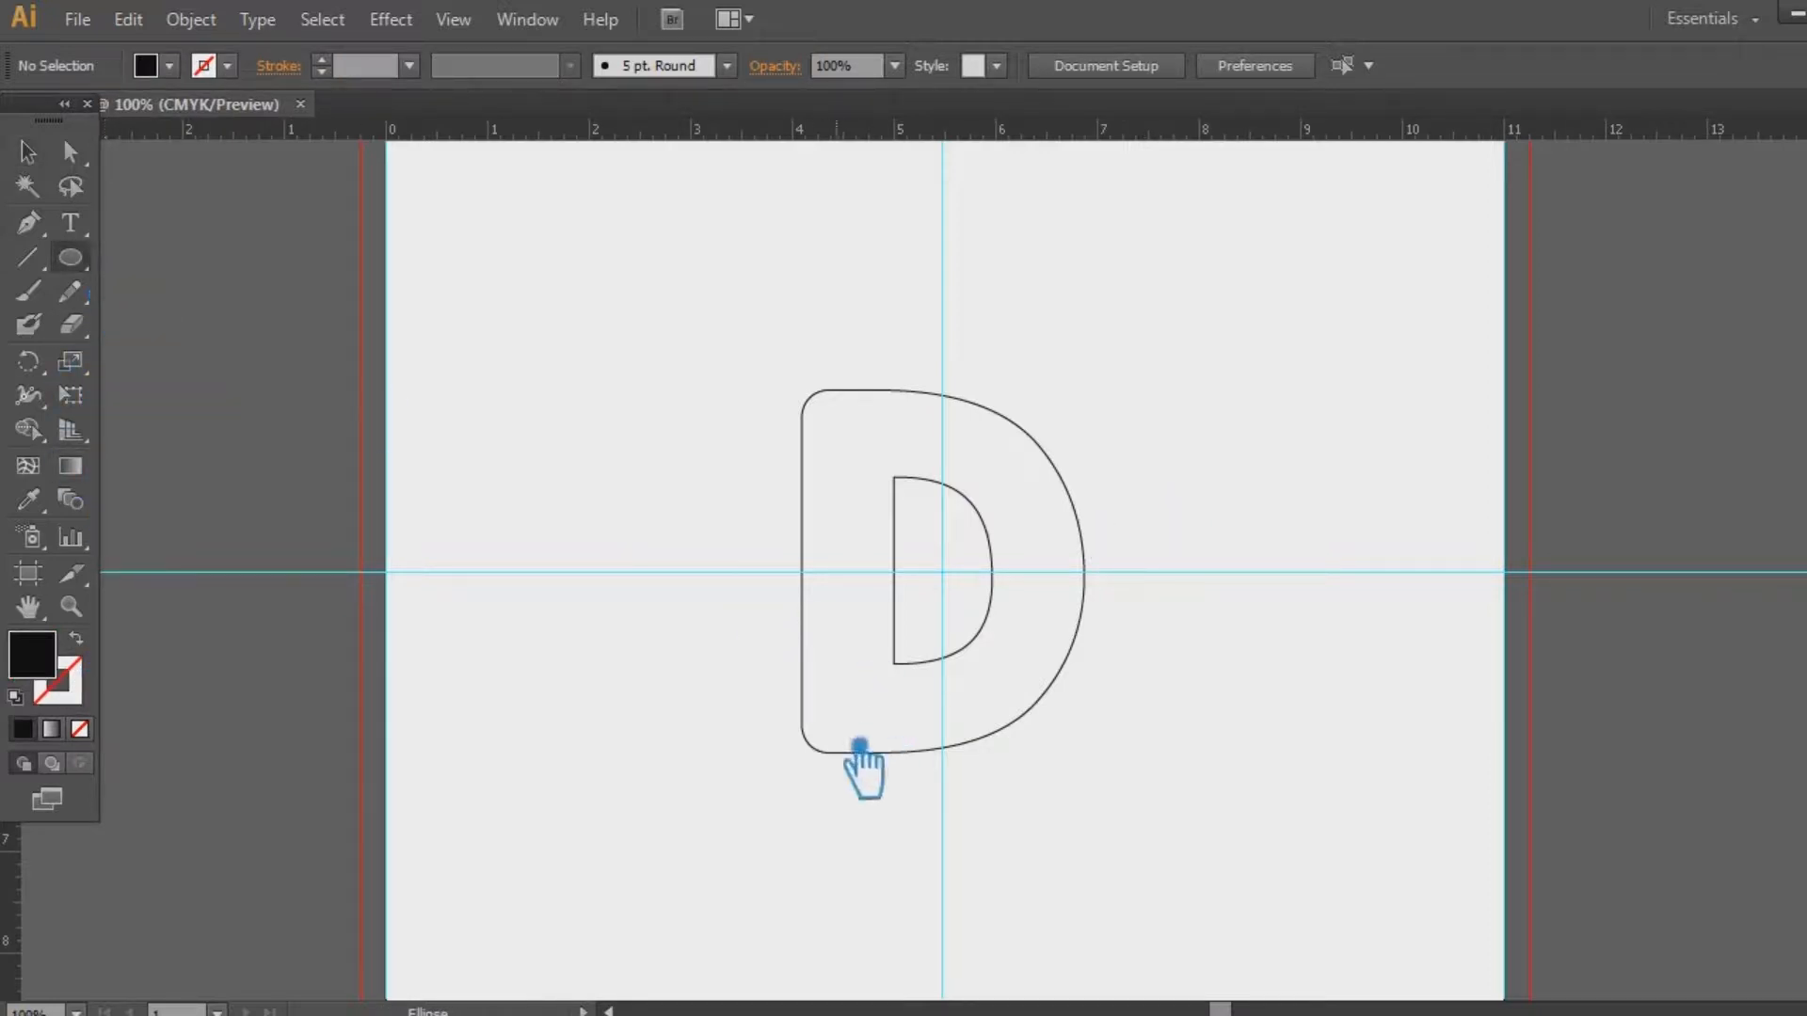
drag(847, 752, 855, 758)
key(v)
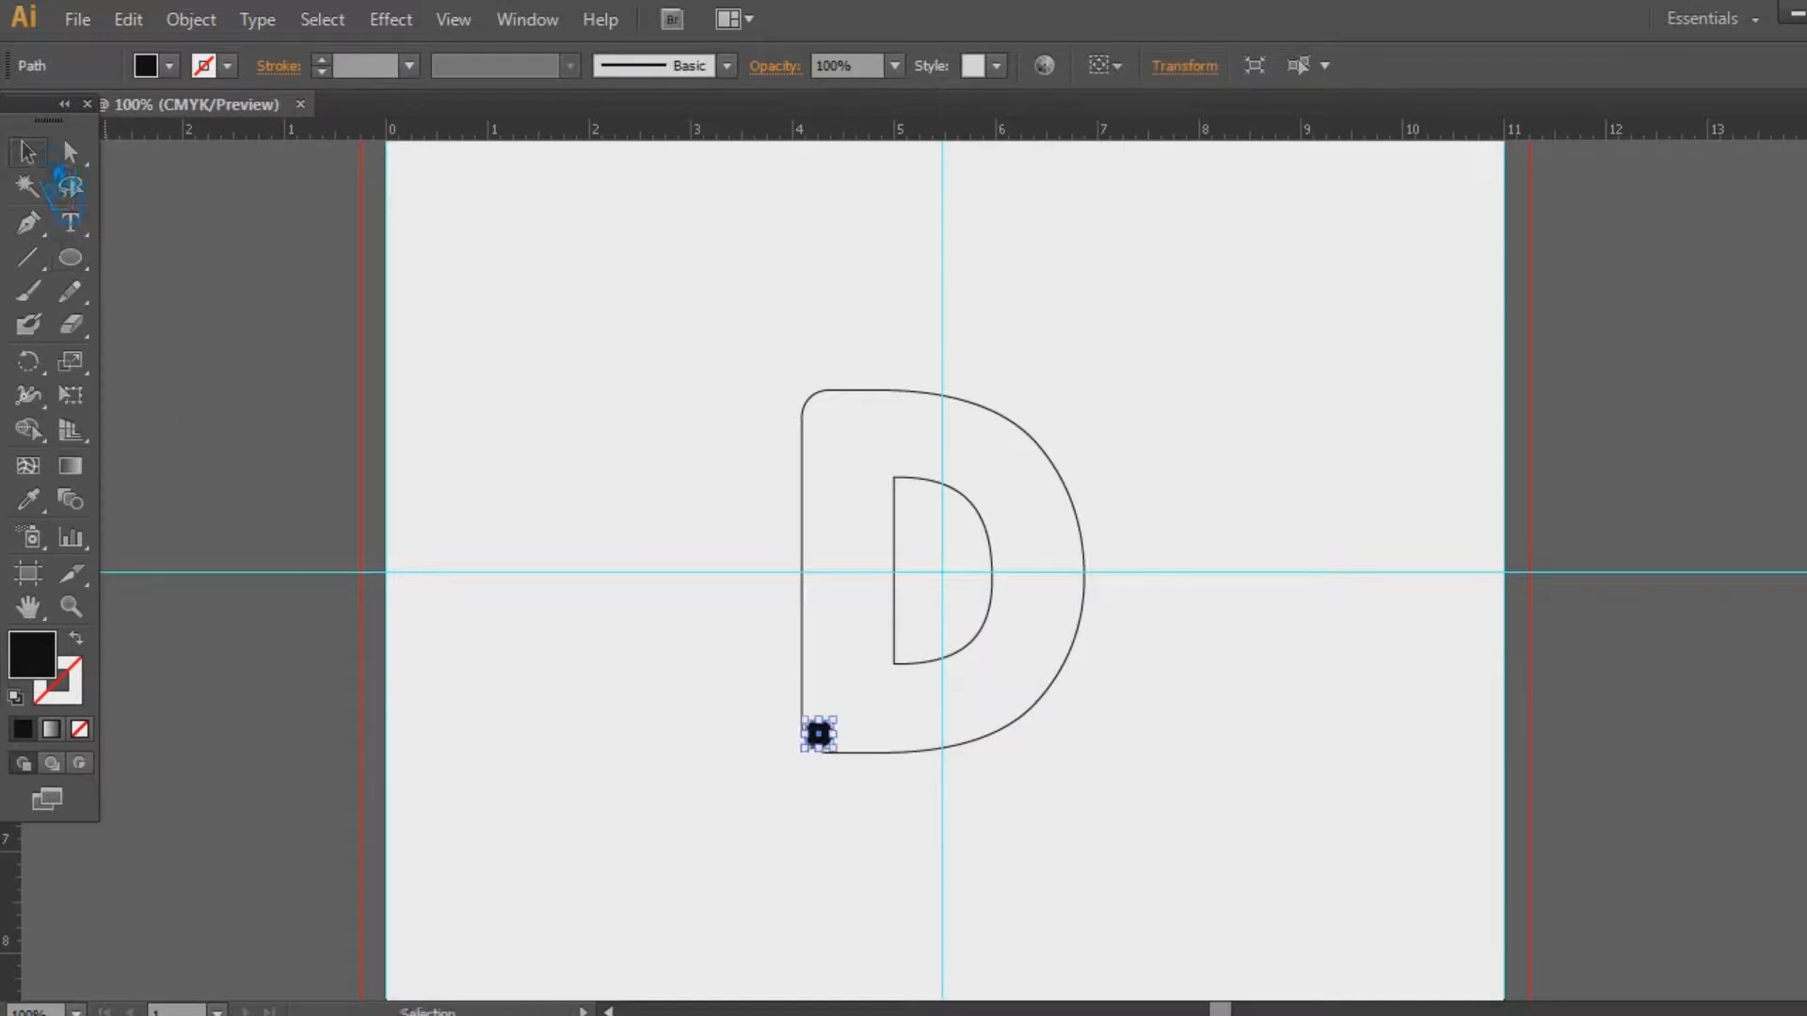
key(ctrl+plus)
drag(958, 732, 919, 536)
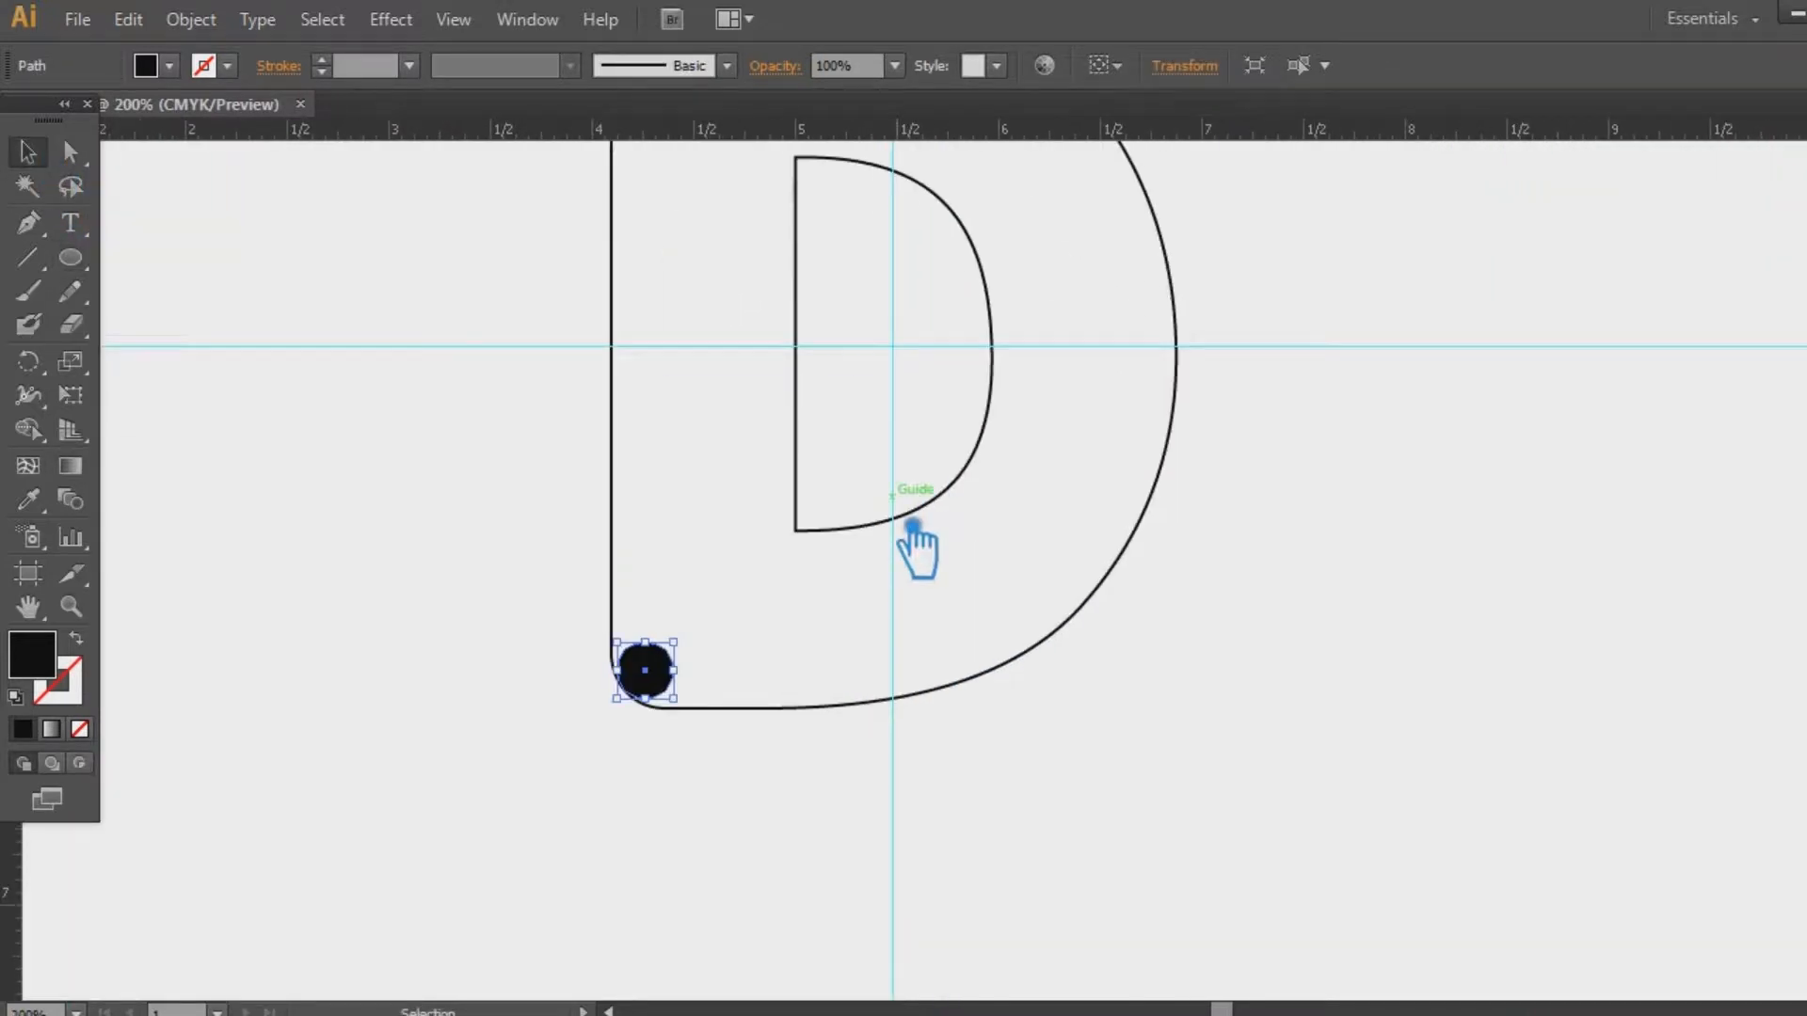
drag(672, 643, 801, 690)
click(720, 672)
key(ctrl+z)
drag(682, 634, 800, 689)
click(807, 677)
click(1013, 659)
Lay guides along the D's outer and counter edges, then copy the dot pair upward
scroll(1013, 659, up, 3)
drag(828, 132, 859, 215)
drag(32, 889, 701, 649)
drag(837, 131, 940, 380)
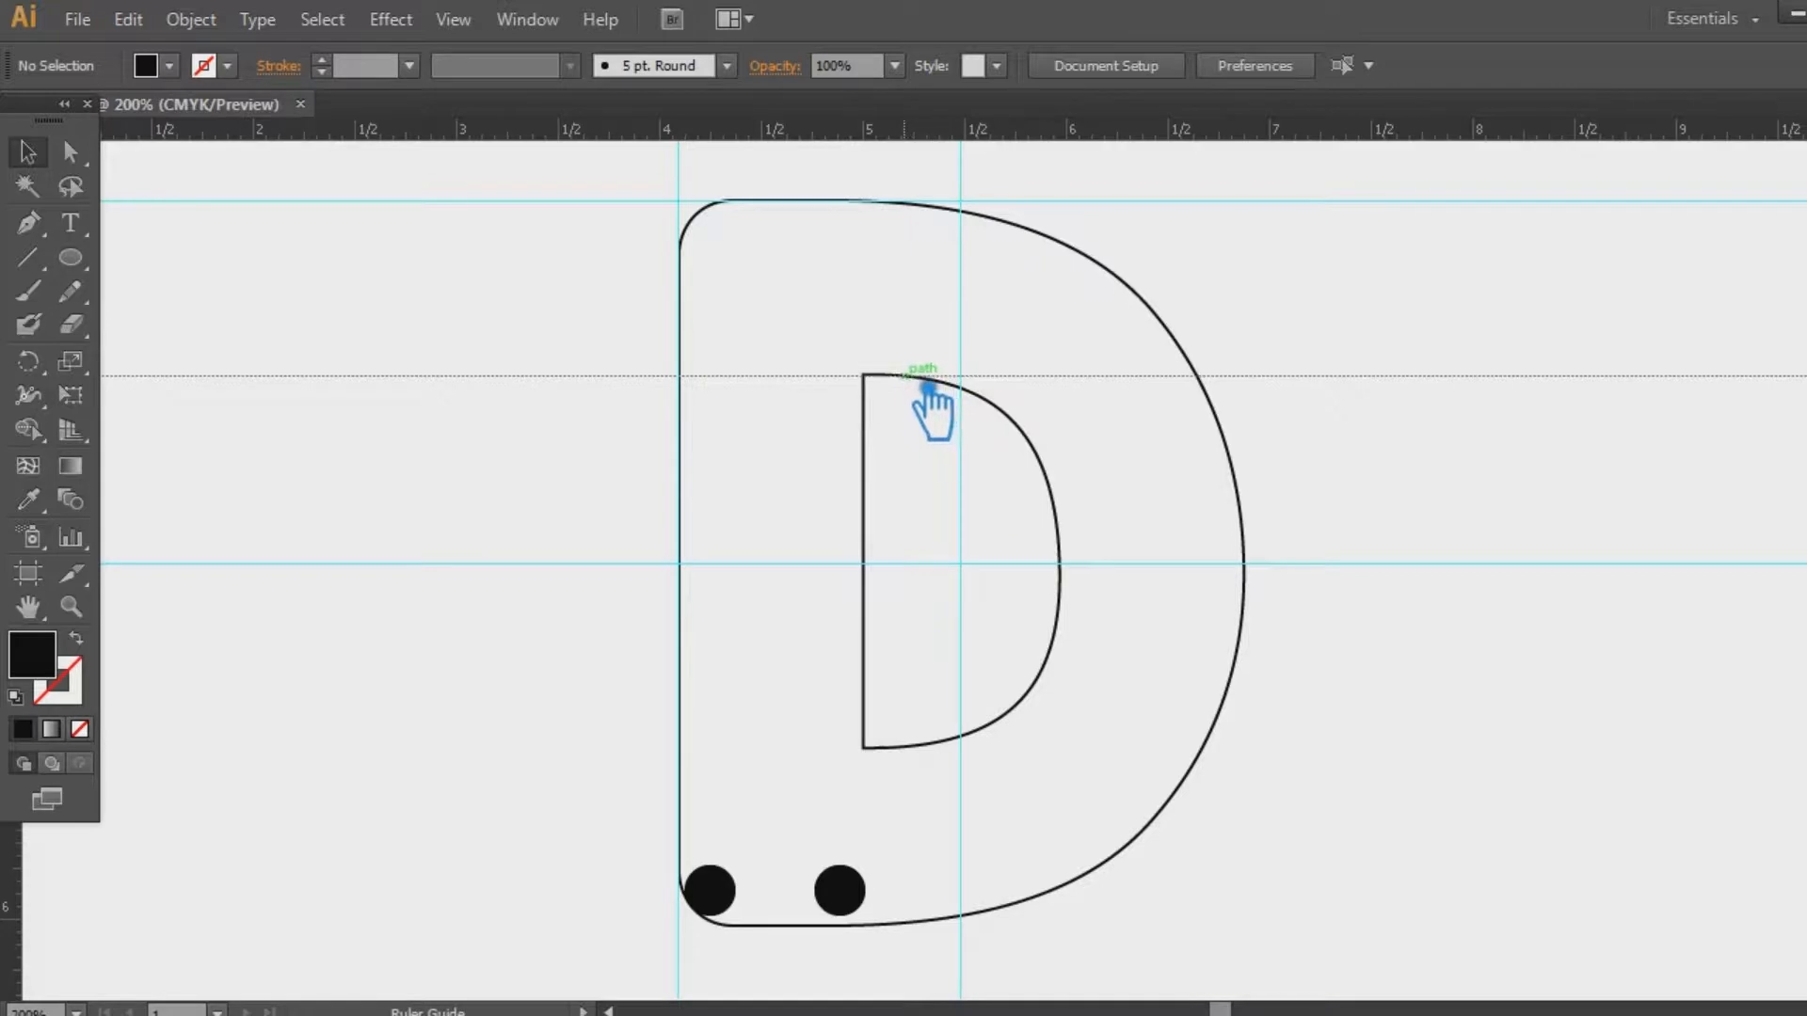
drag(901, 384, 901, 384)
drag(17, 950, 884, 640)
drag(931, 132, 913, 753)
drag(41, 910, 1274, 701)
drag(1039, 129, 941, 925)
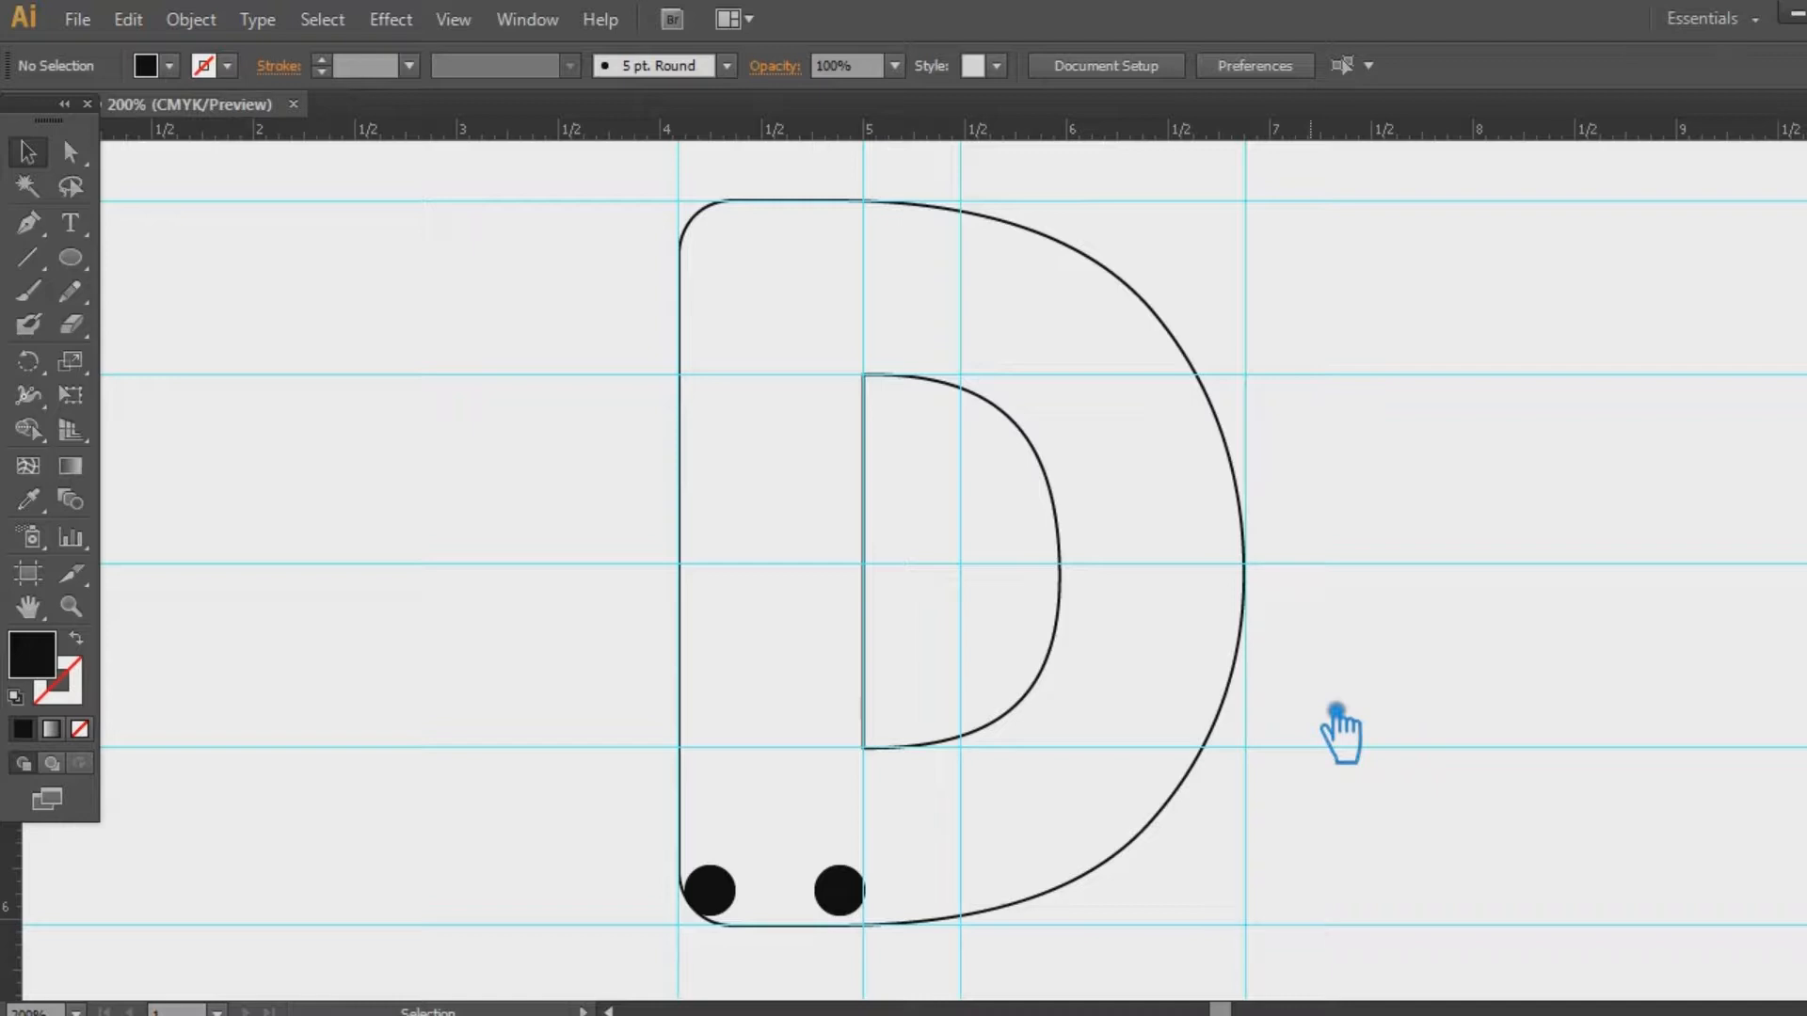
drag(910, 931, 625, 843)
drag(849, 900, 867, 783)
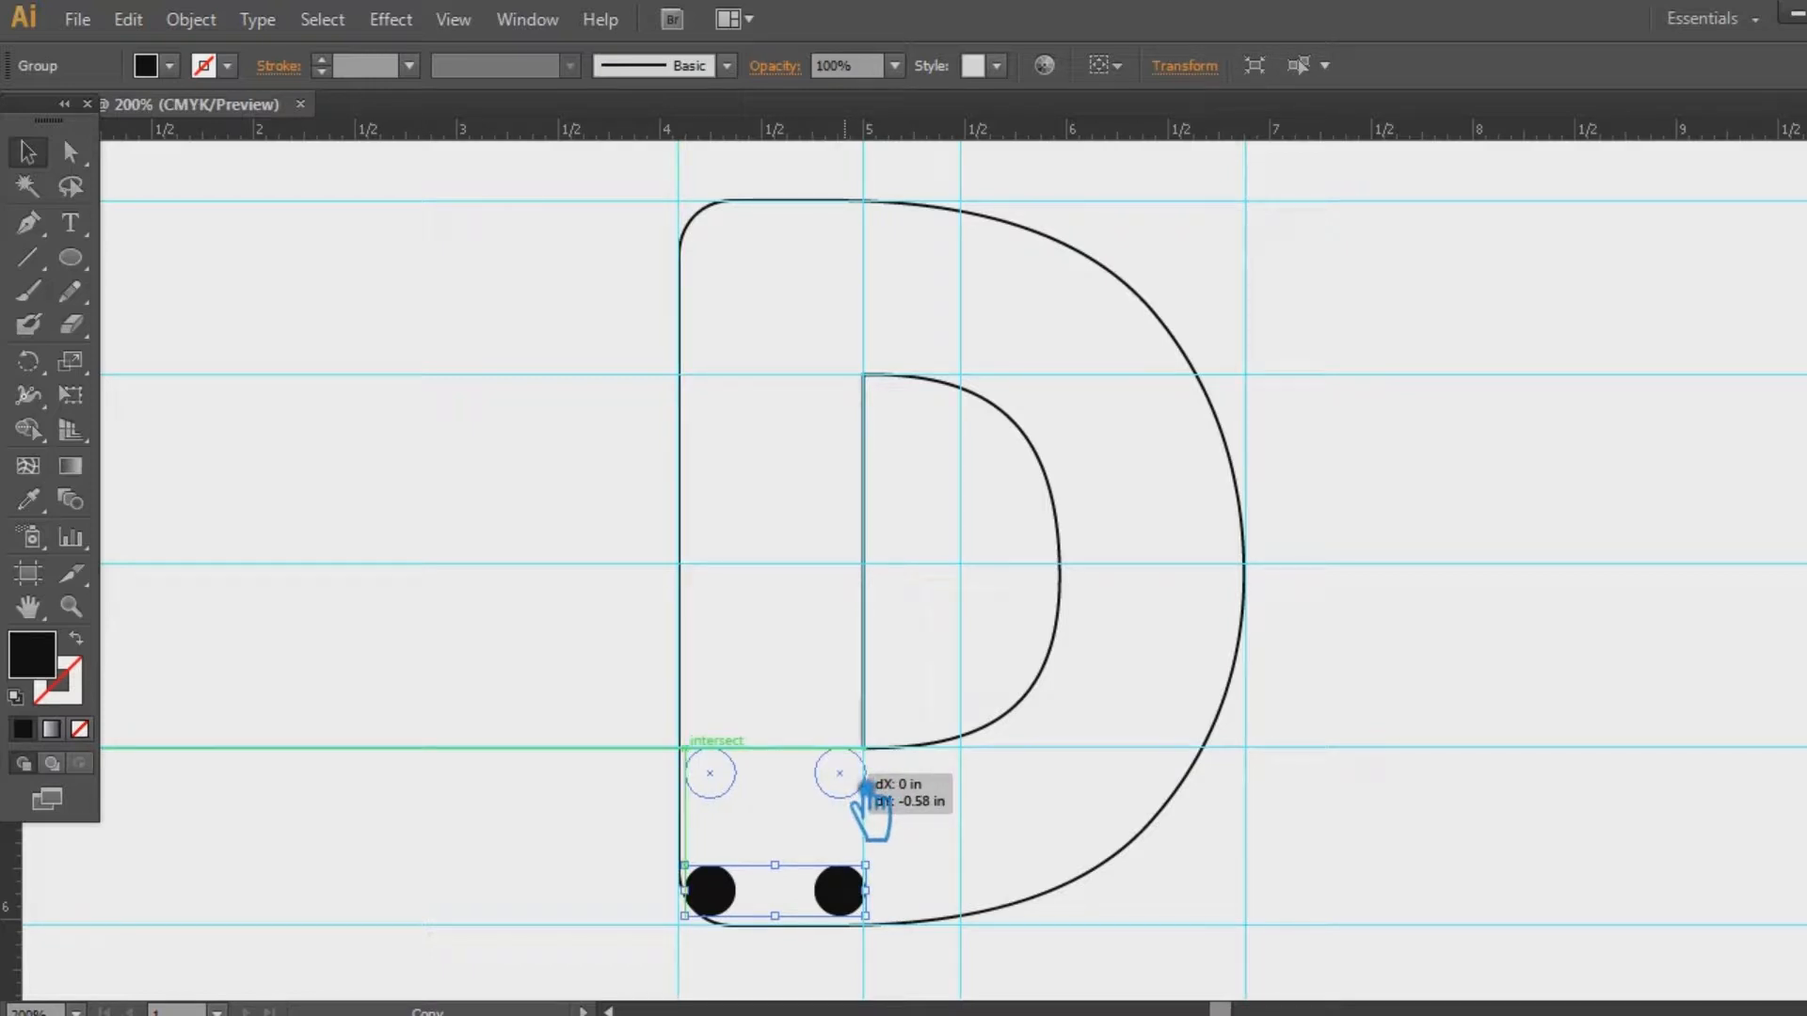
Repeat the dot pair up the stem into two seven-dot columns, group them, and nudge down
drag(865, 783, 864, 783)
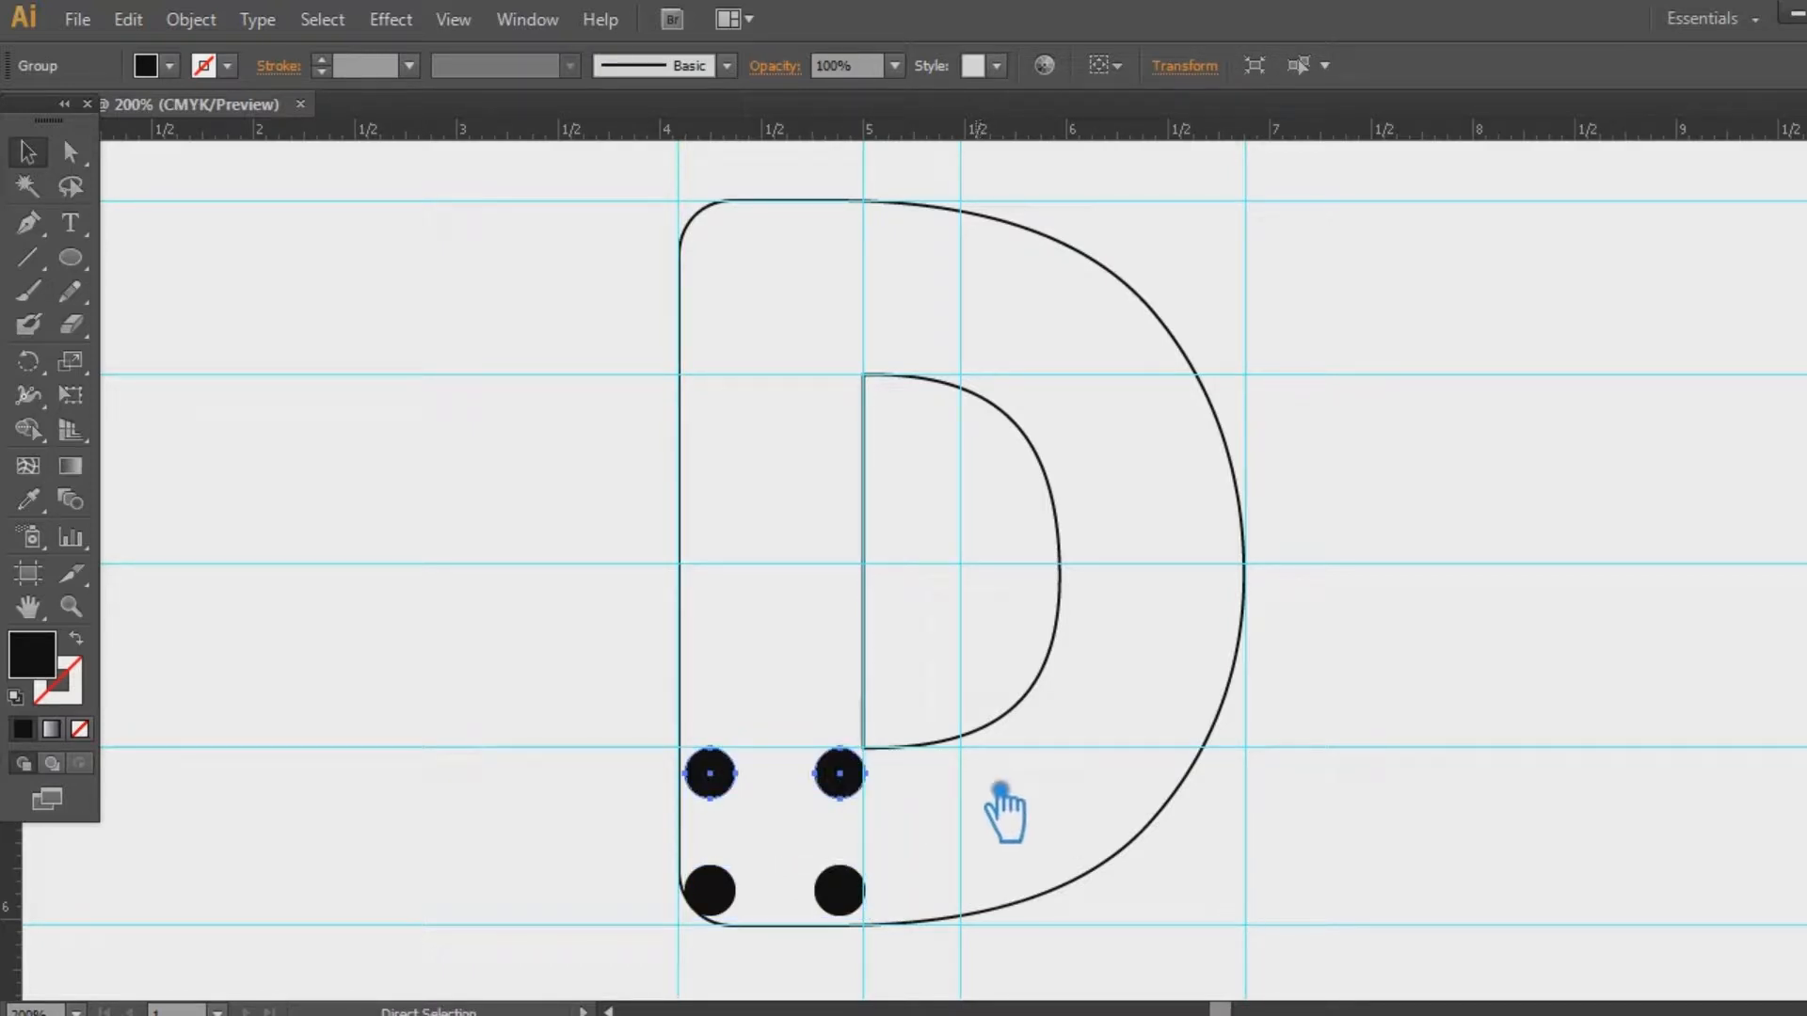
key(ctrl+d)
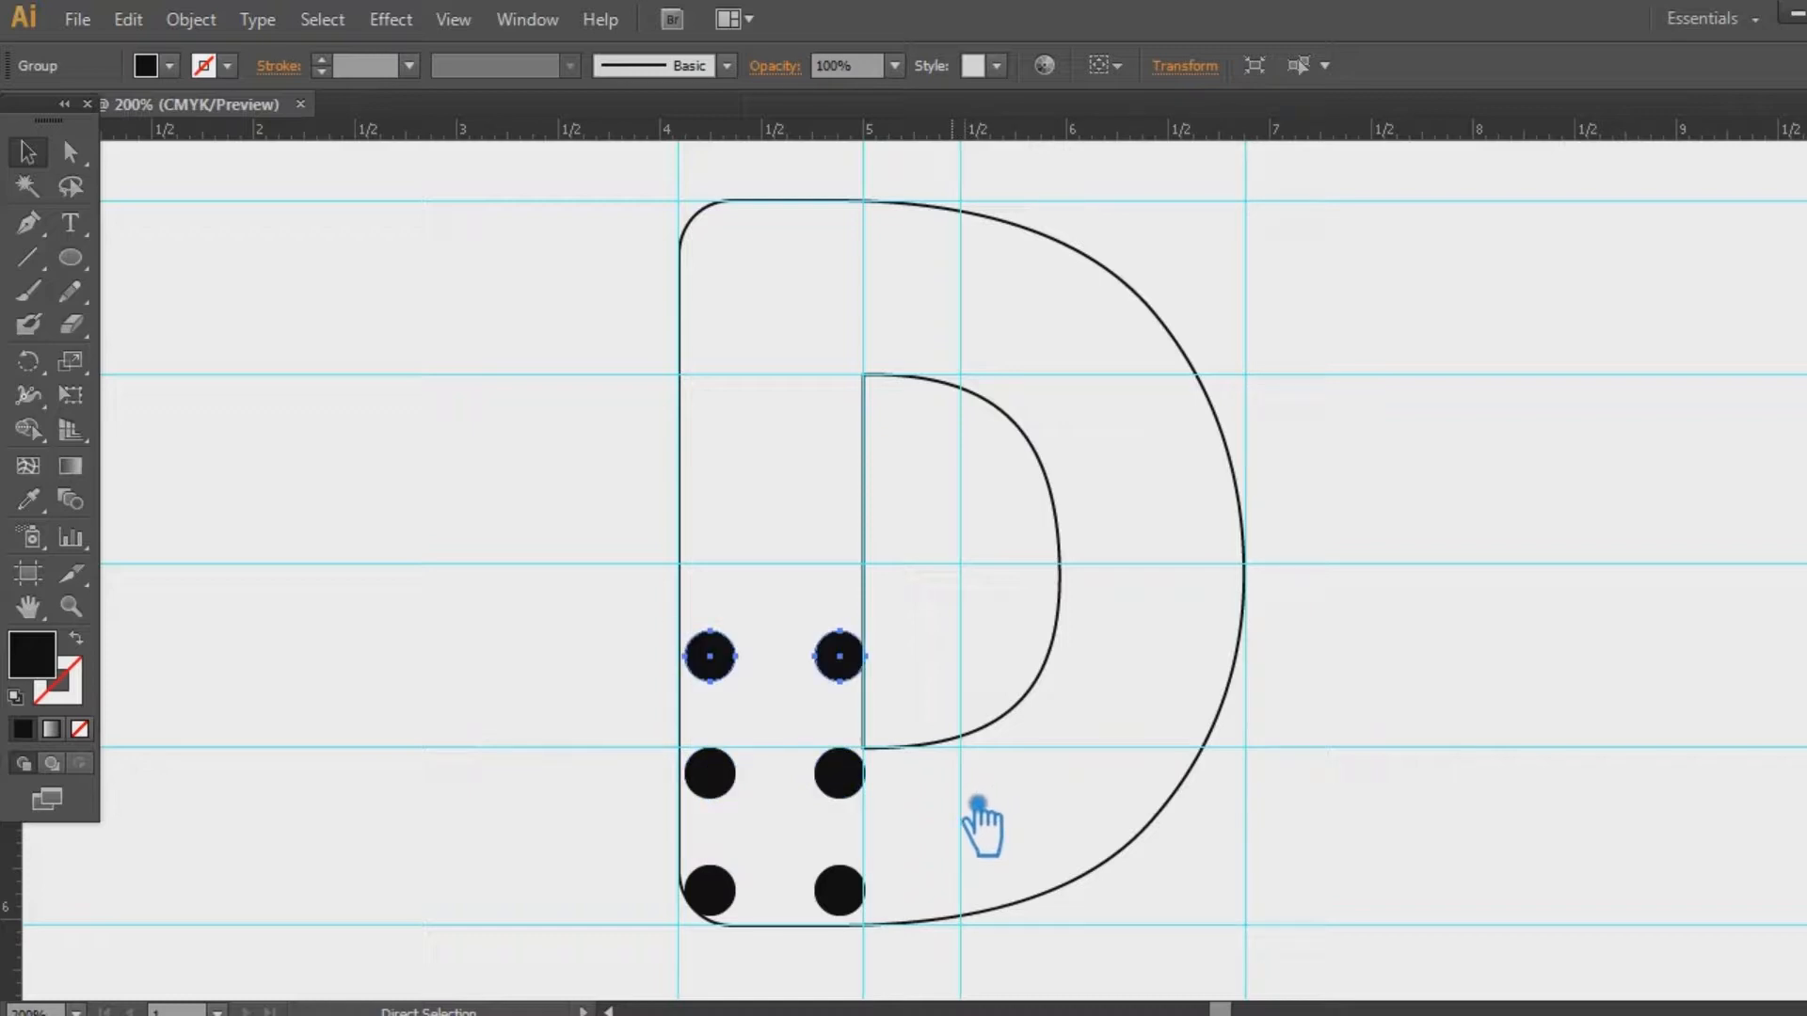
key(ctrl+d)
key(ctrl+d)
key(ctrl+d)
key(ctrl+d)
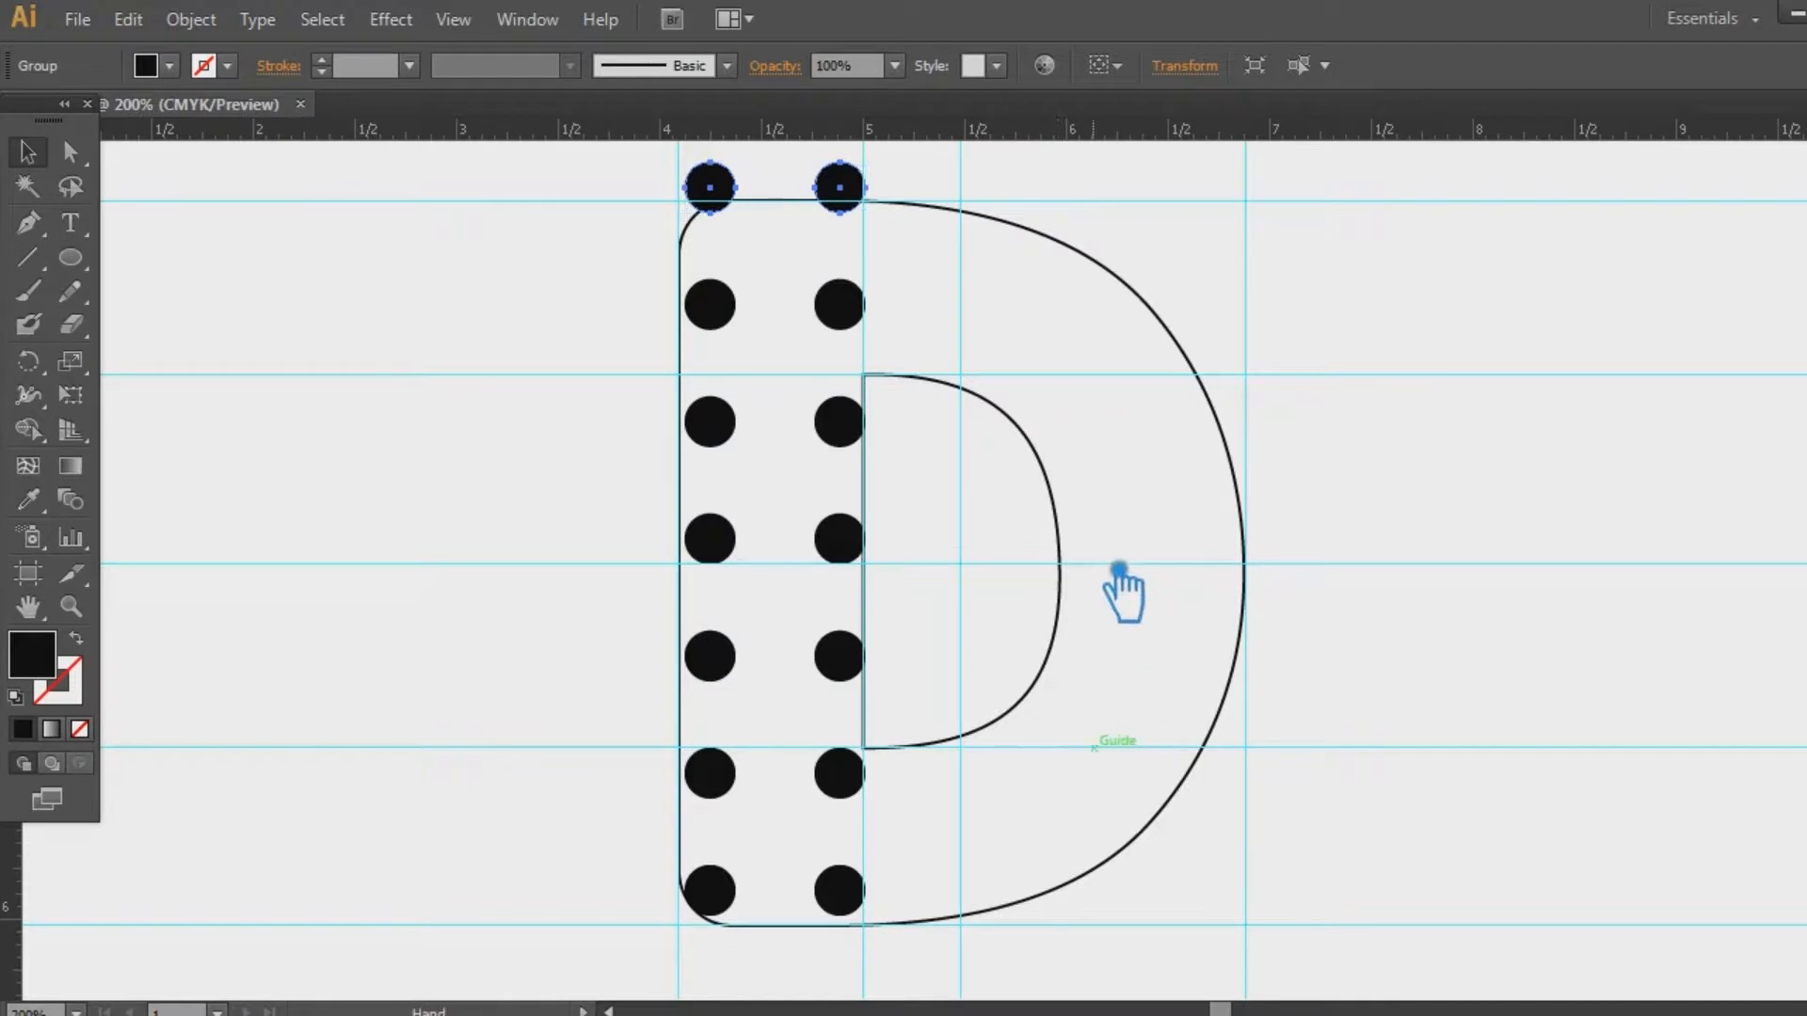
scroll(1123, 594, up, 1)
drag(996, 926, 641, 194)
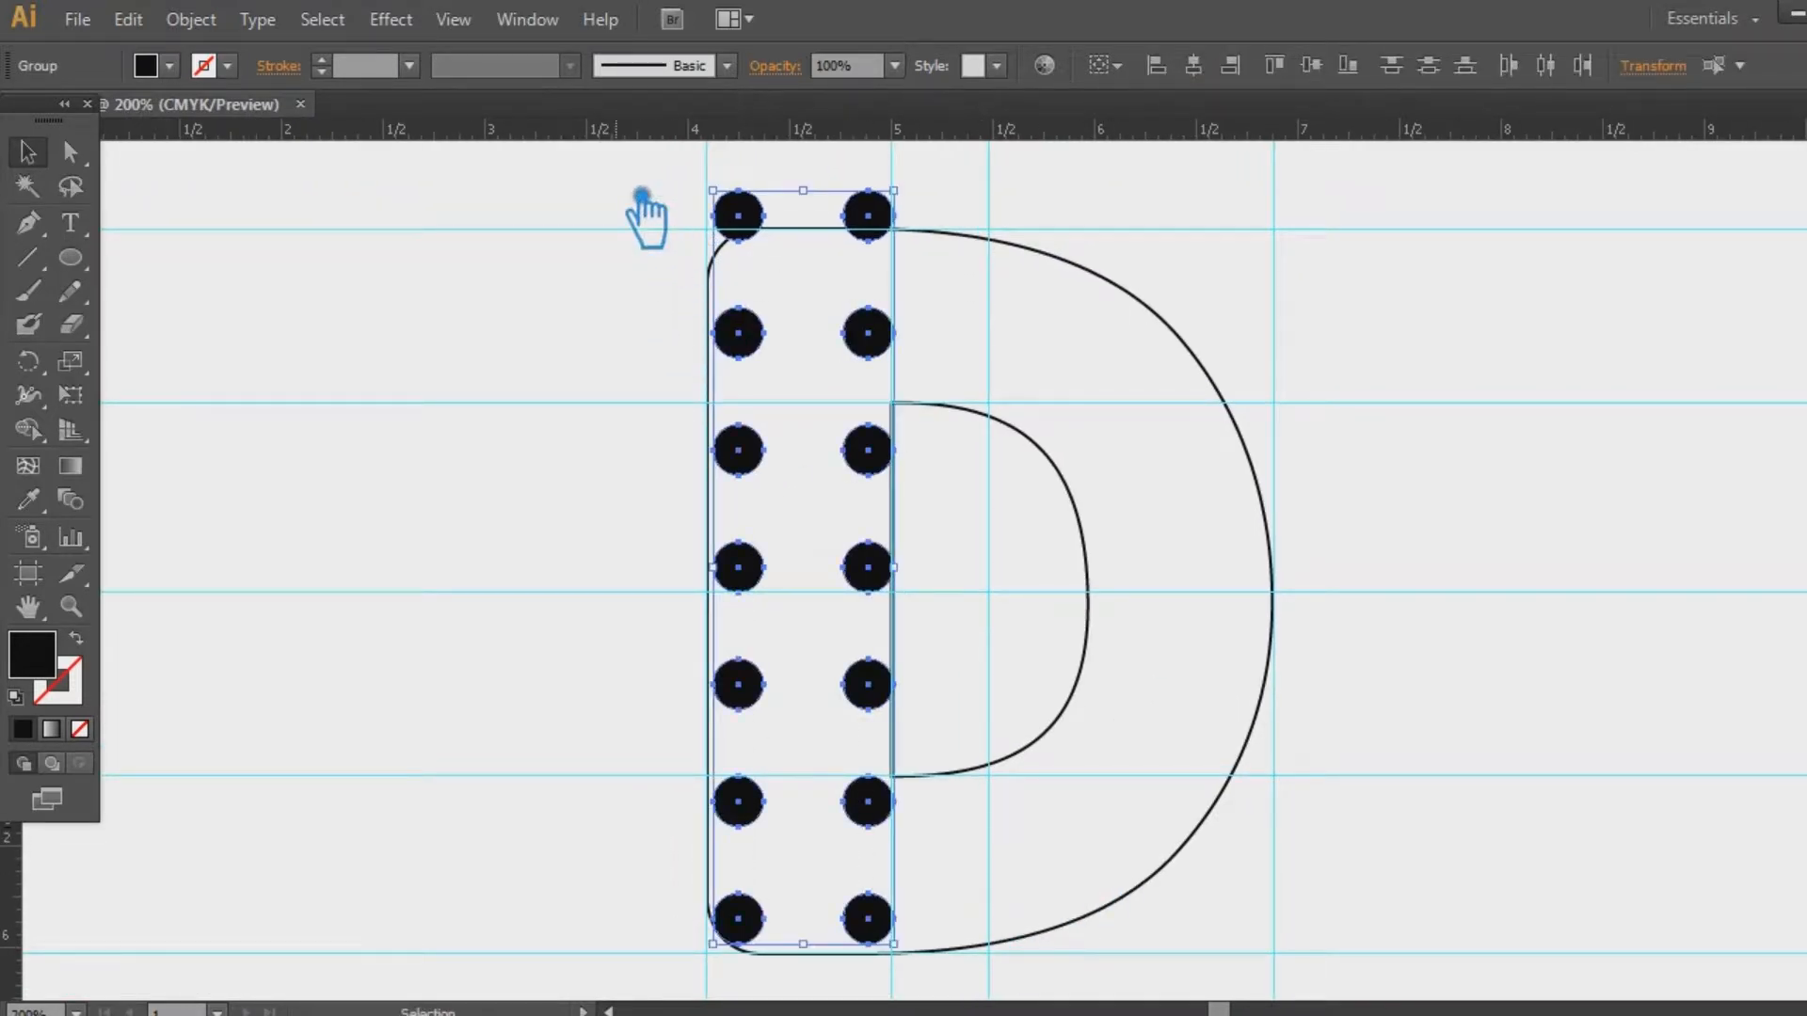
key(ctrl+g)
key(Down)
key(Down)
key(Down)
key(Down)
key(Down)
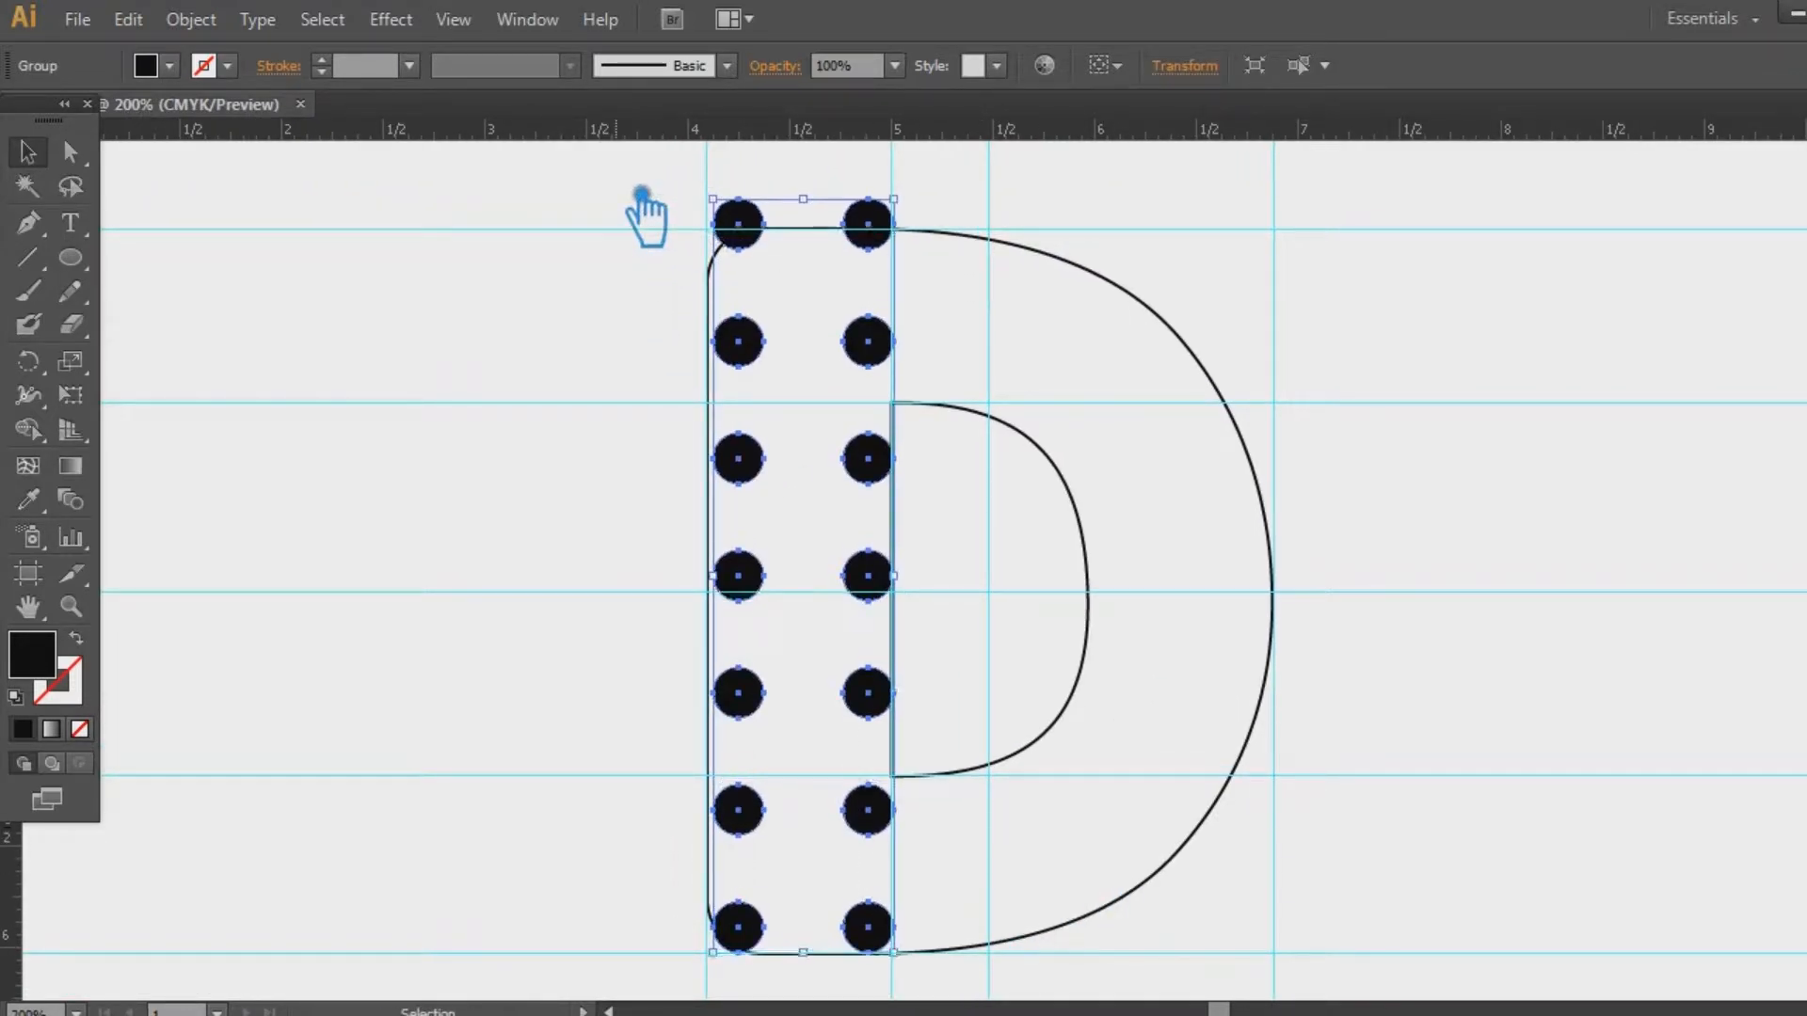
key(Down)
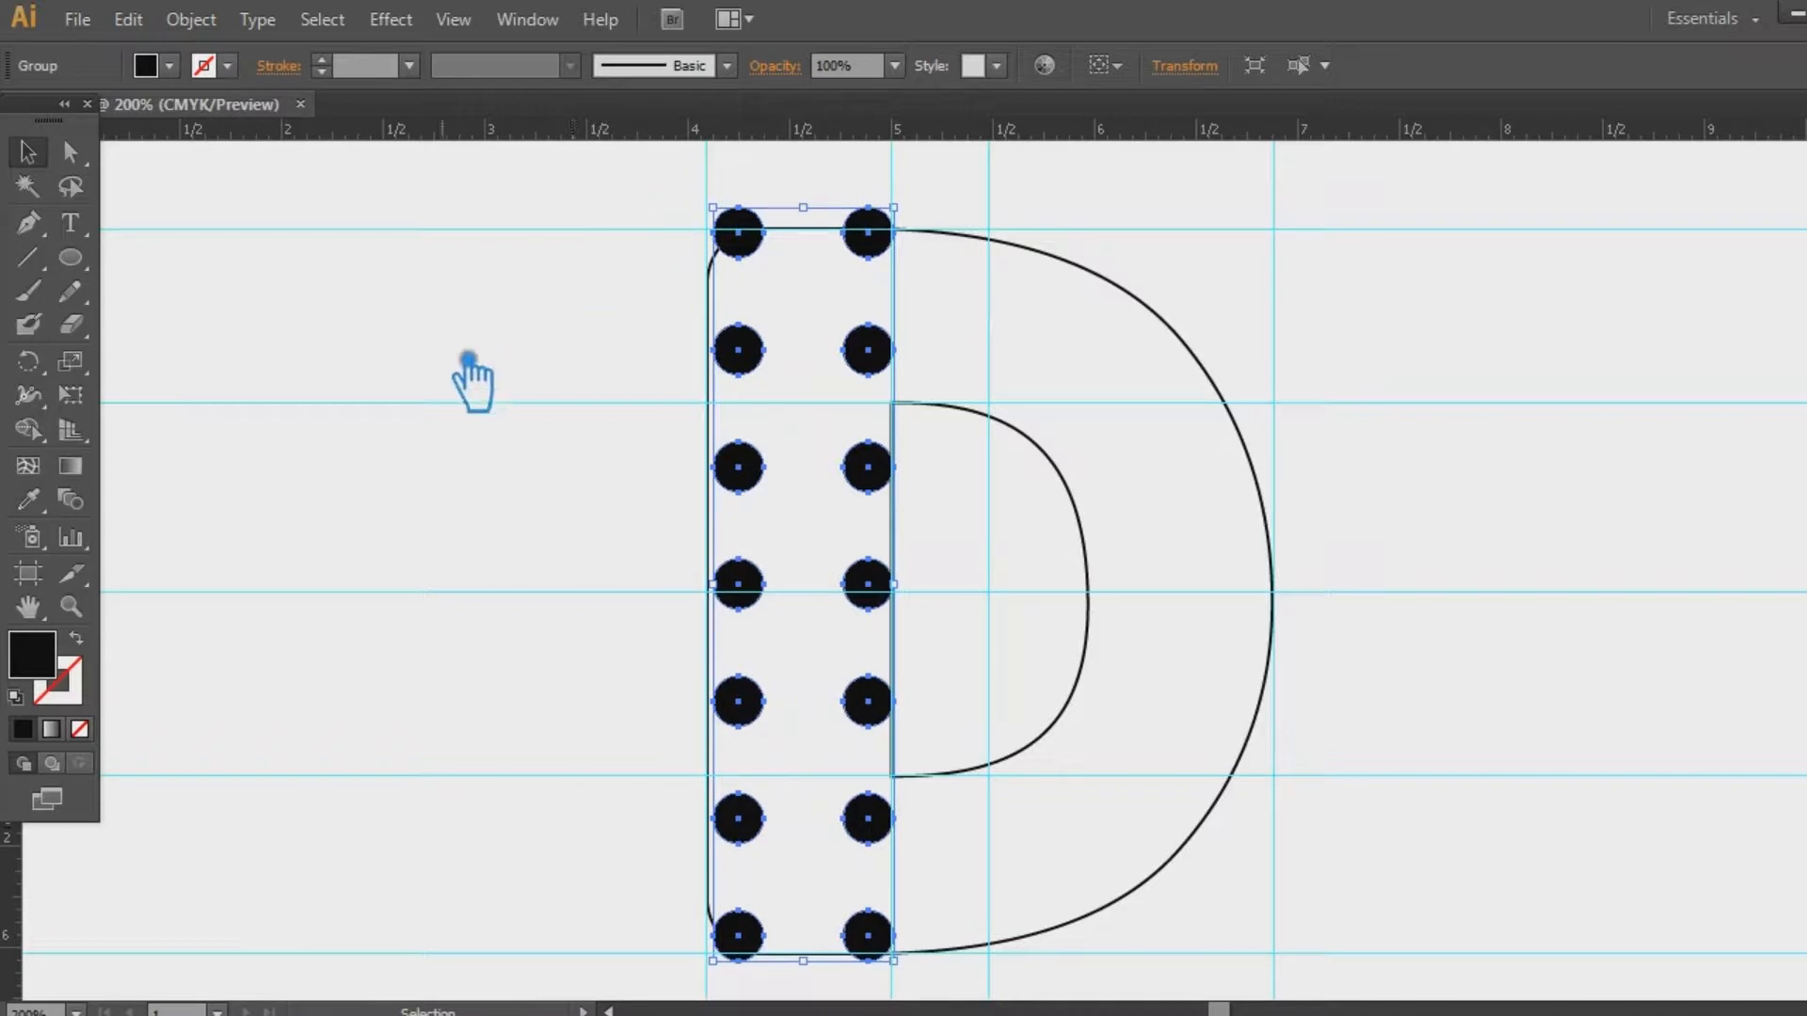
click(431, 480)
key(ctrl+1)
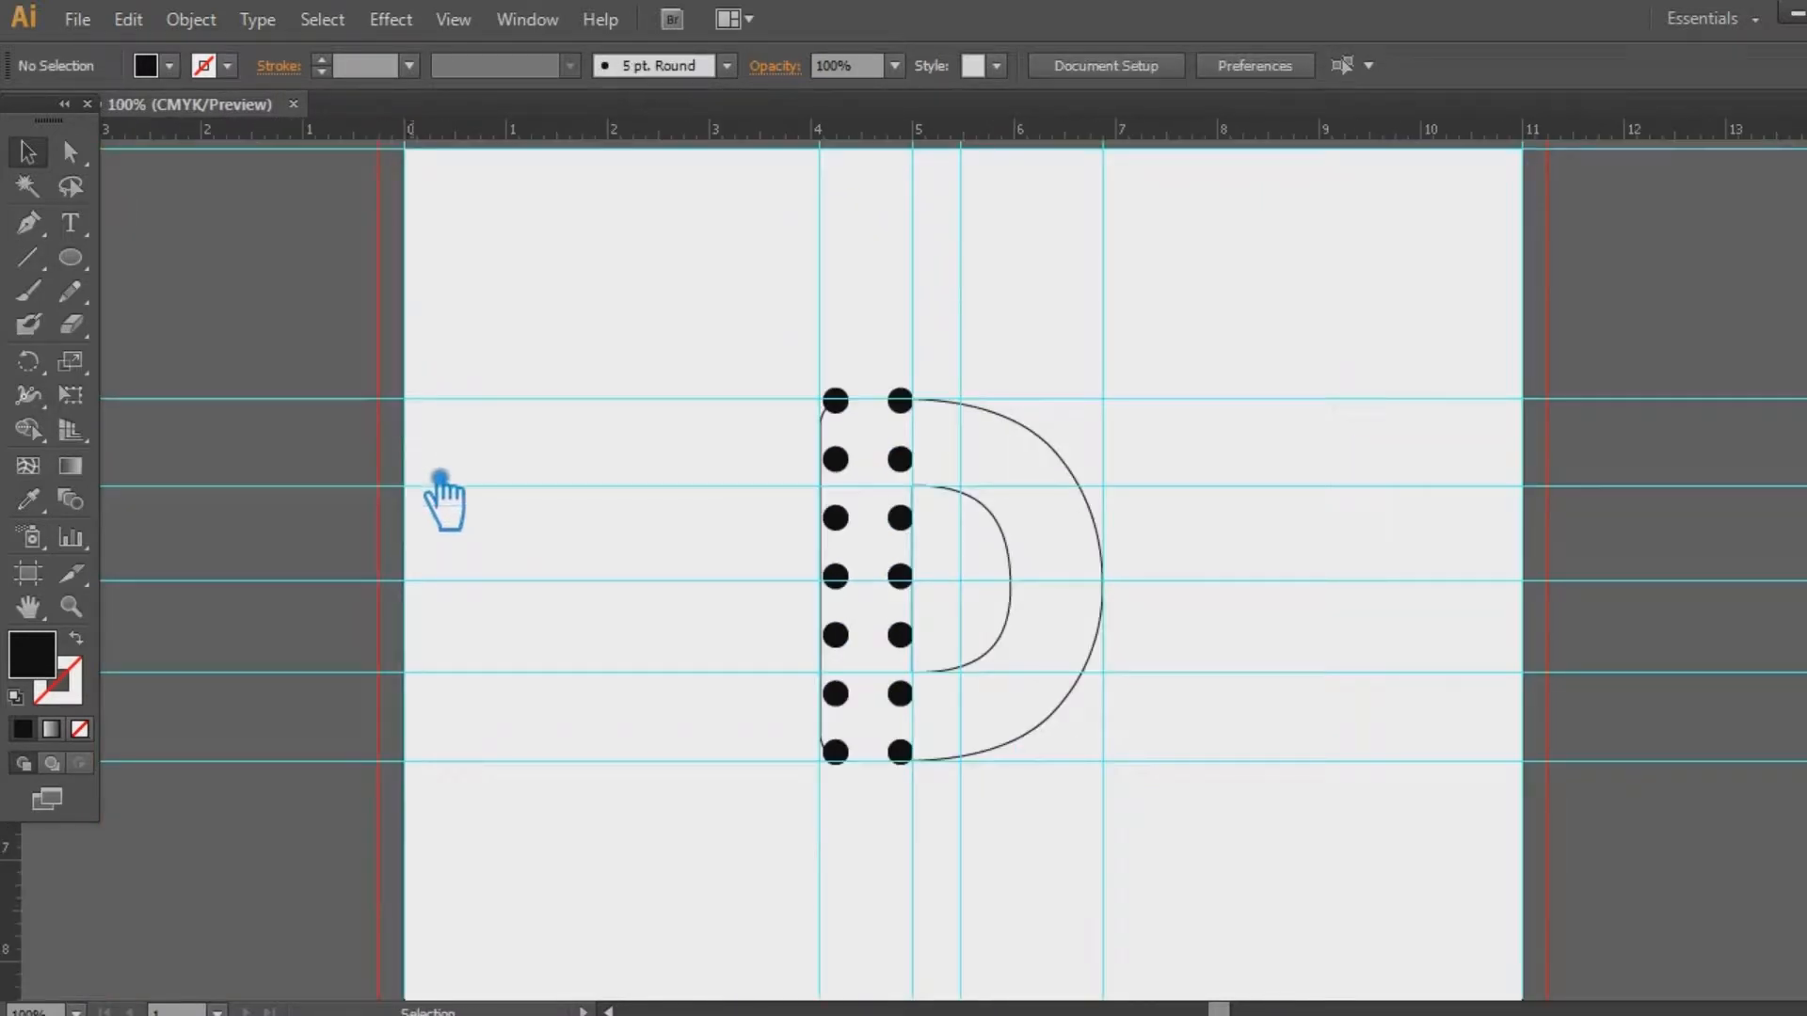
Stretch the 14-dot group up so it reaches the stem's top guide
right_click(904, 577)
click(985, 745)
drag(988, 847, 908, 723)
click(1191, 730)
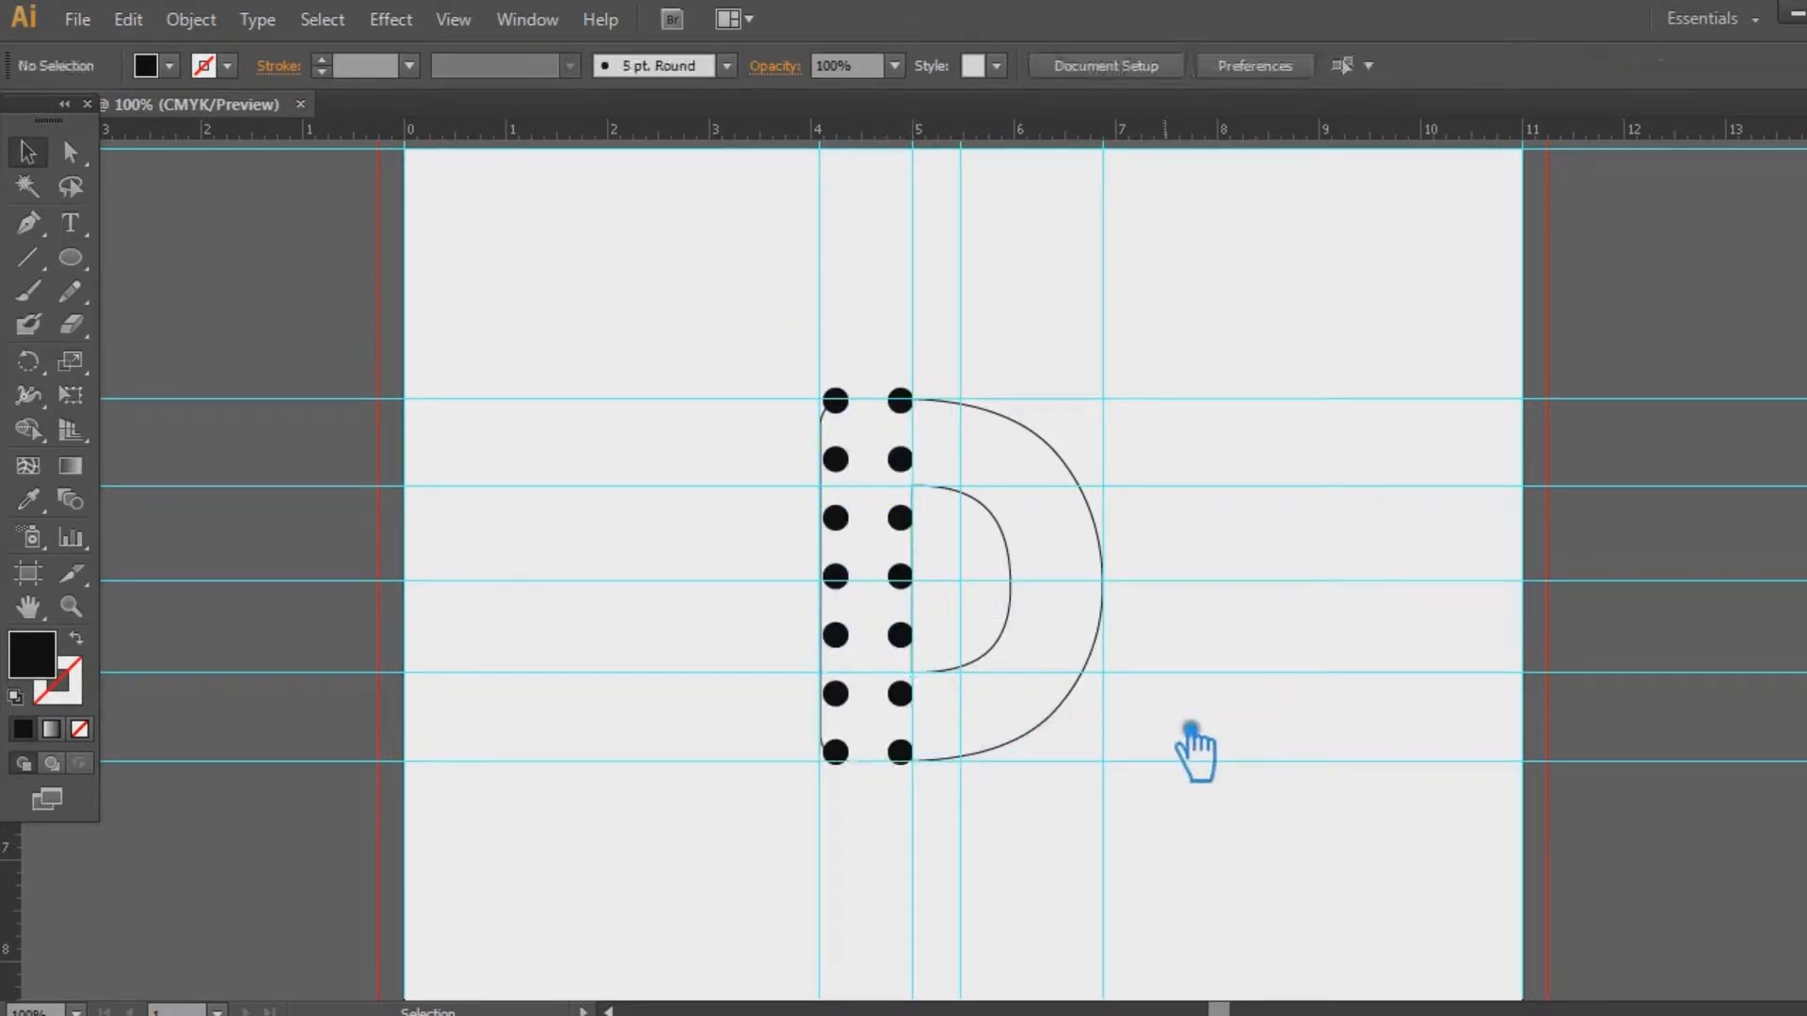
key(ctrl+plus)
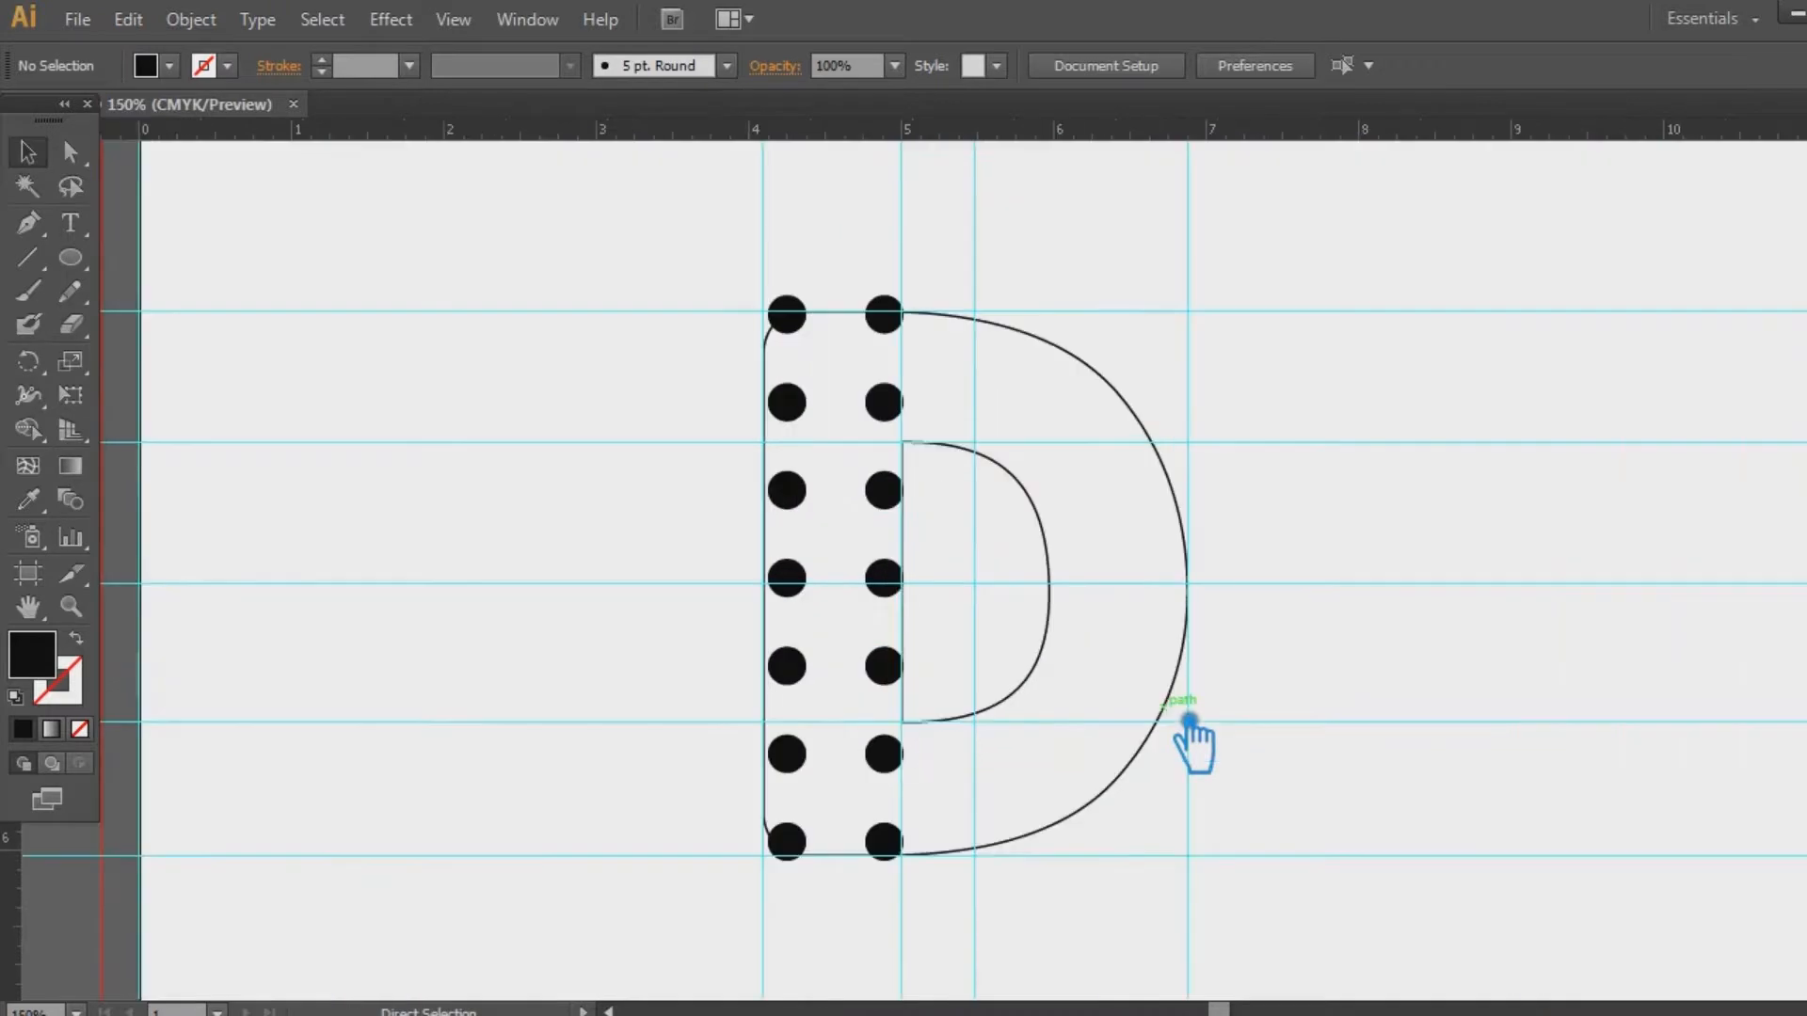
drag(1045, 932, 840, 504)
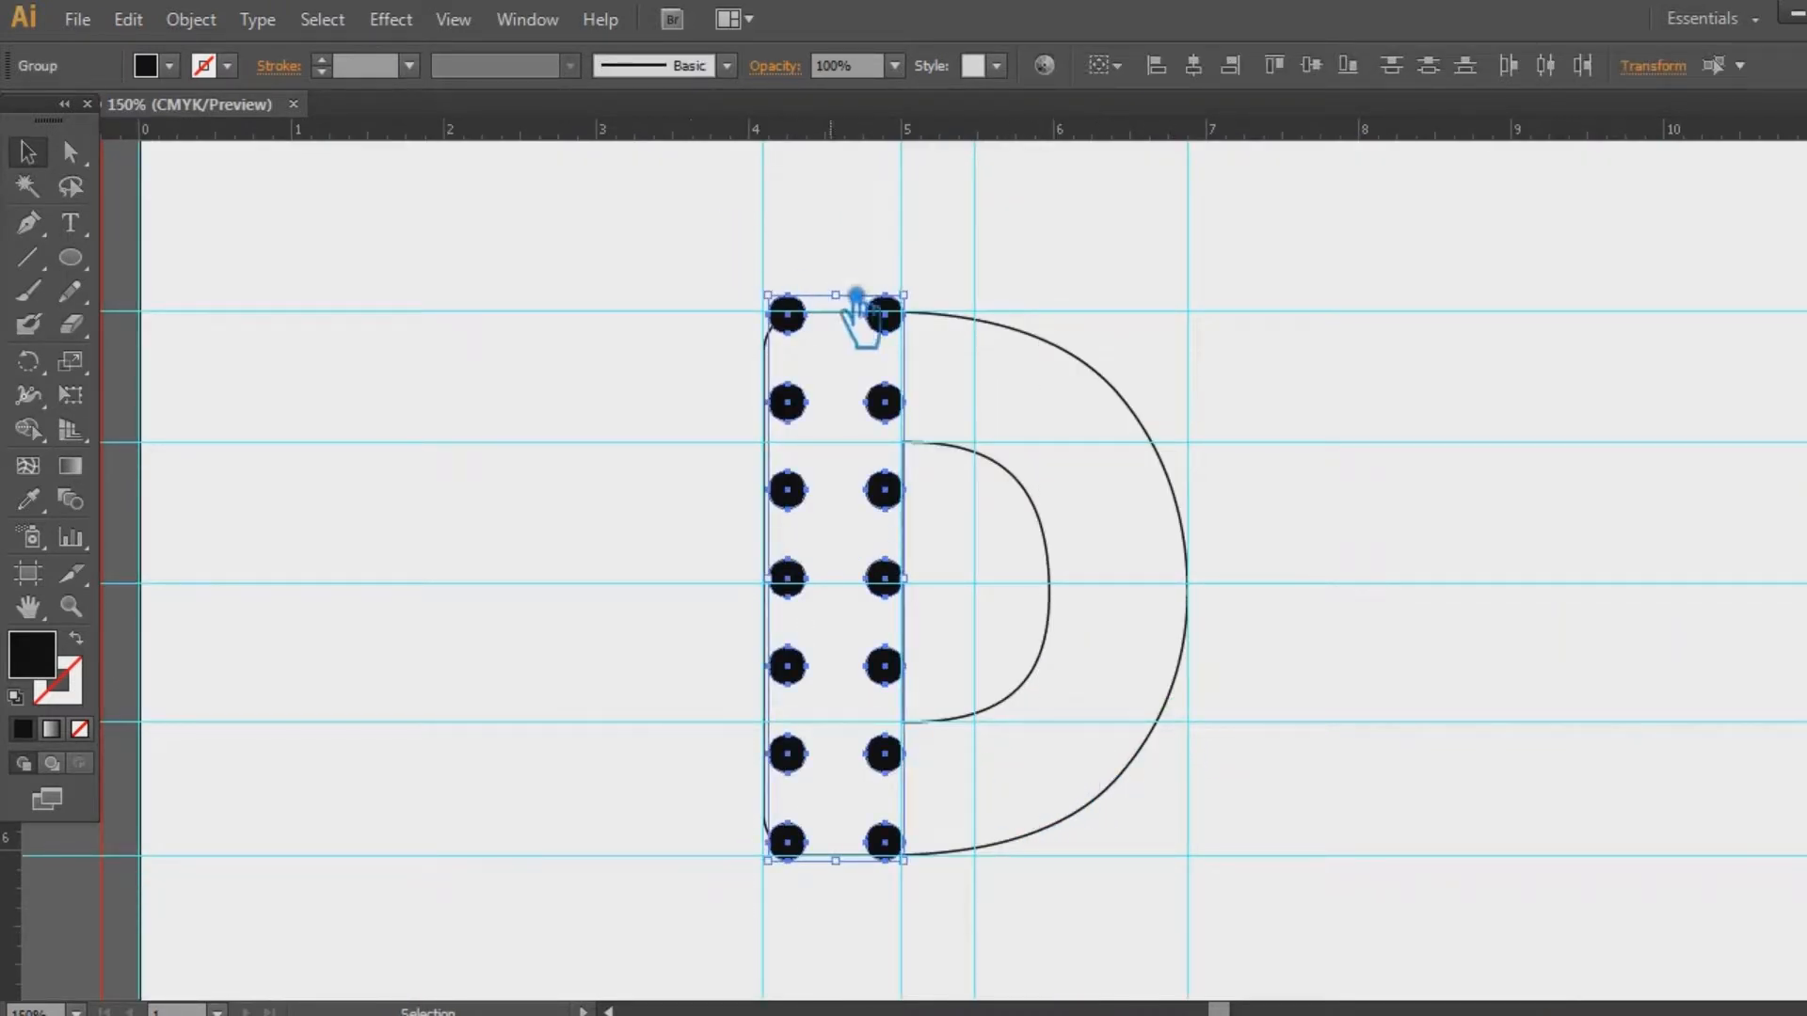
drag(922, 313, 920, 315)
click(1311, 441)
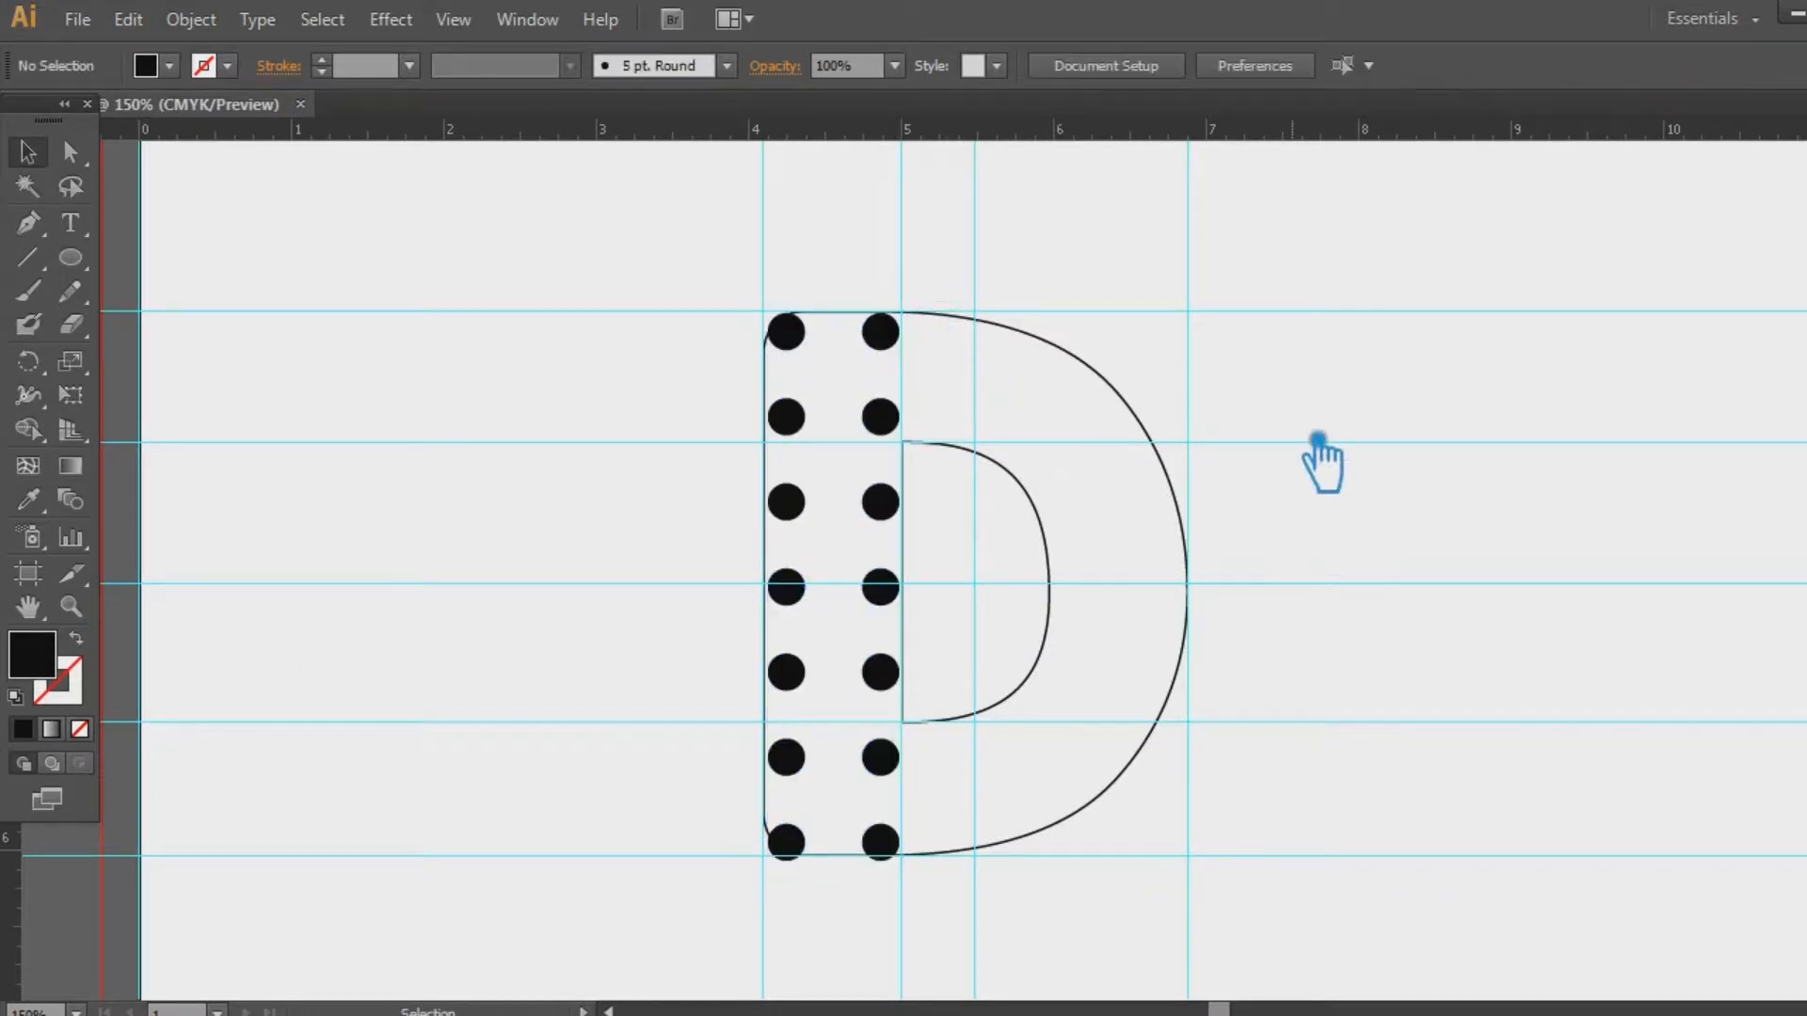
Stretch the dot group down to the bottom guide and nudge it left onto the D's edge
click(889, 842)
key(ctrl+a)
scroll(633, 153, up, 1)
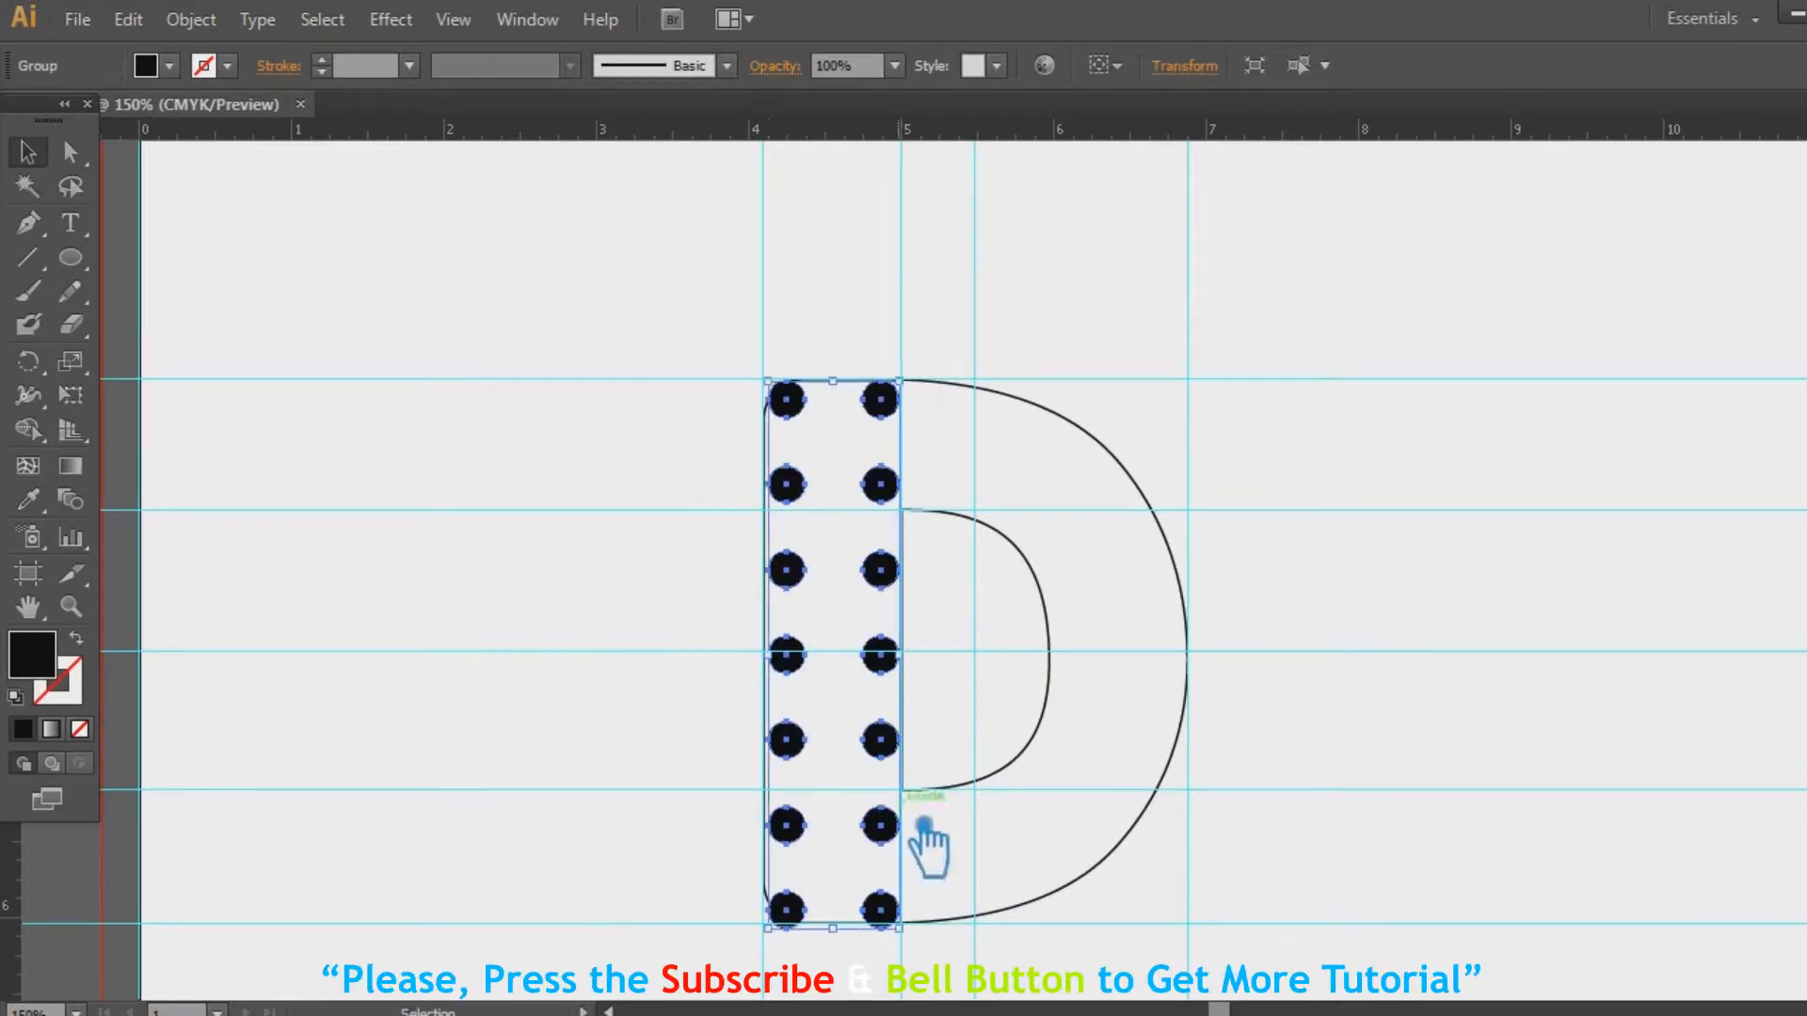
key(ctrl+plus)
key(ctrl+plus)
scroll(1020, 402, down, 3)
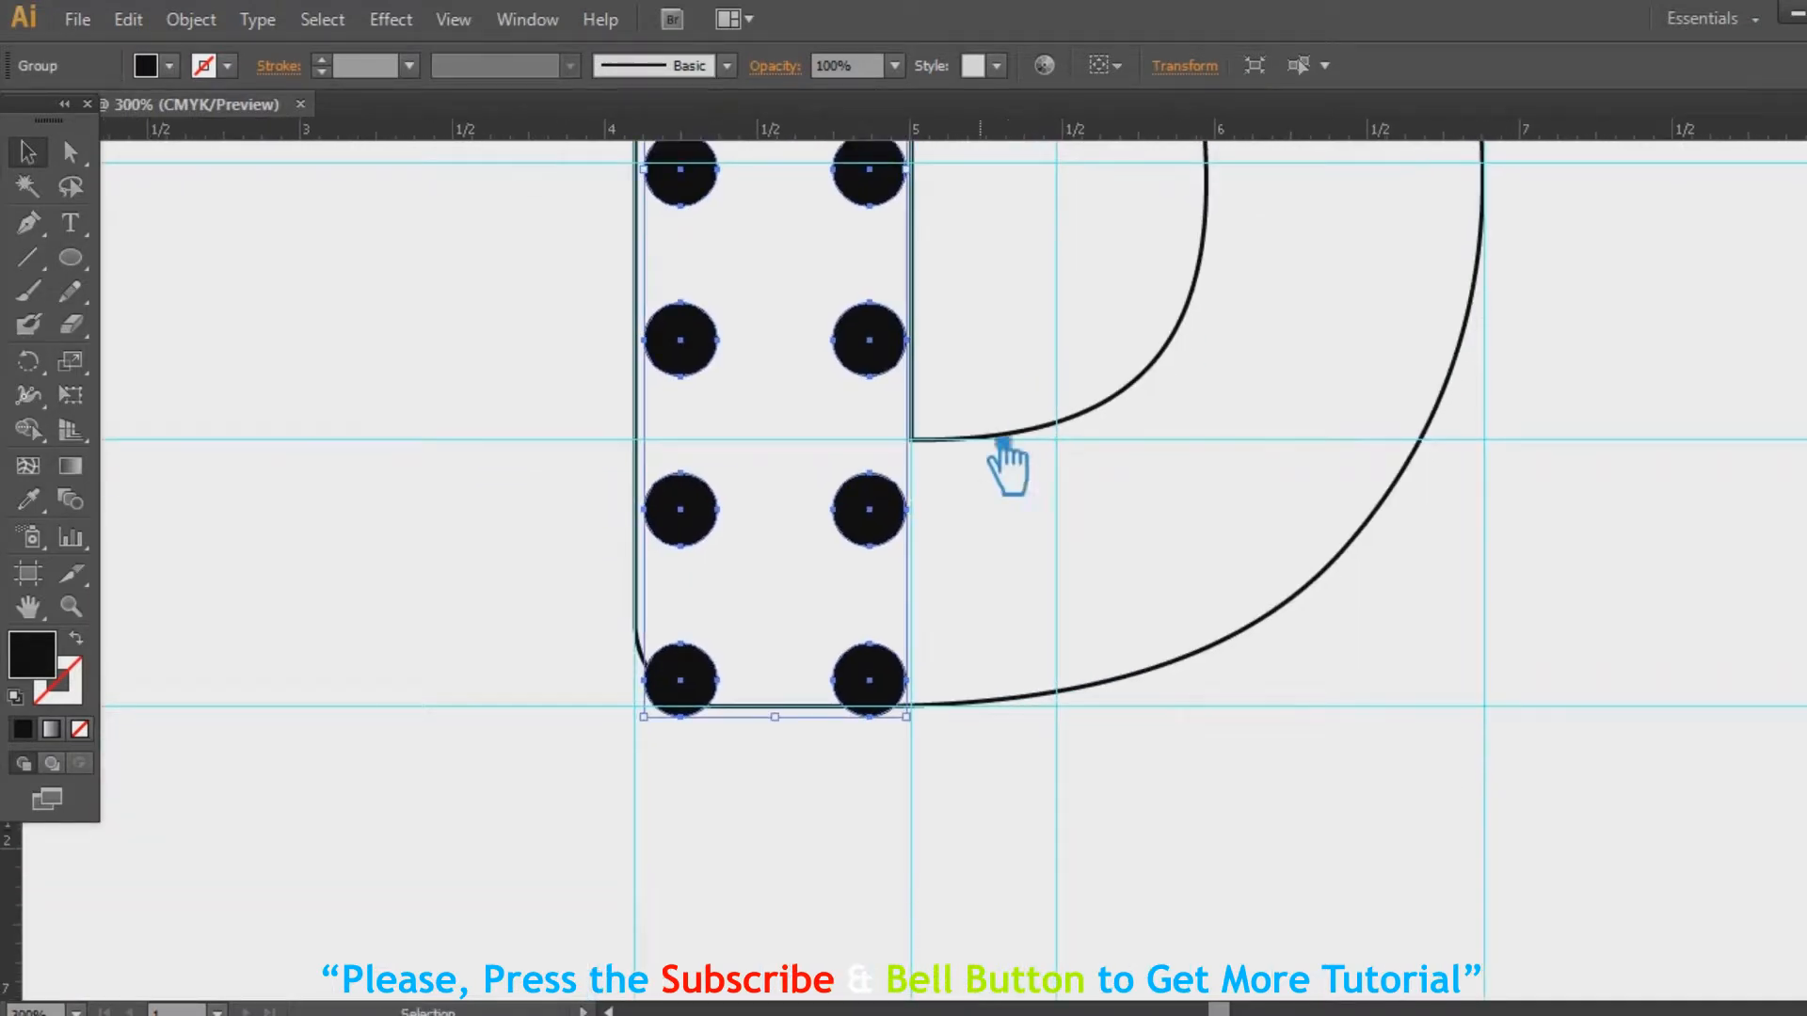
mouse_move(925, 721)
mouse_down()
mouse_move(947, 745)
mouse_move(941, 715)
mouse_up()
click(1108, 595)
click(679, 501)
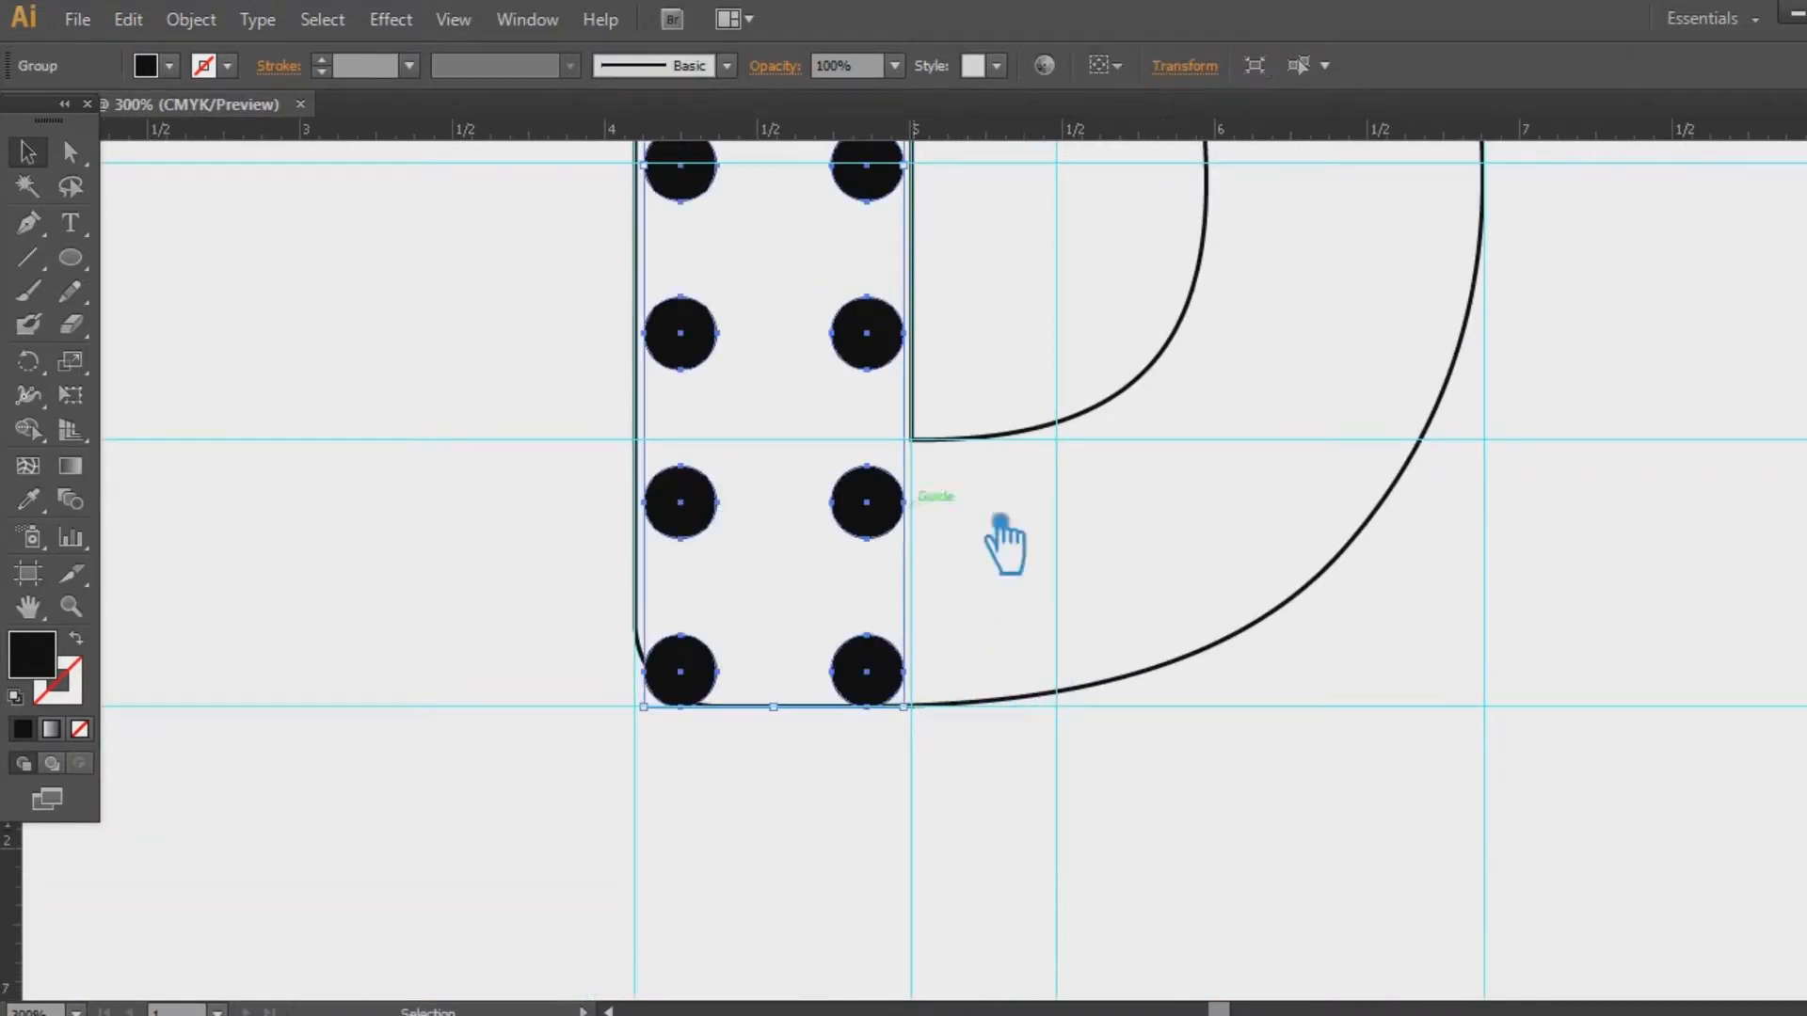
key(Left)
key(Left)
click(1163, 564)
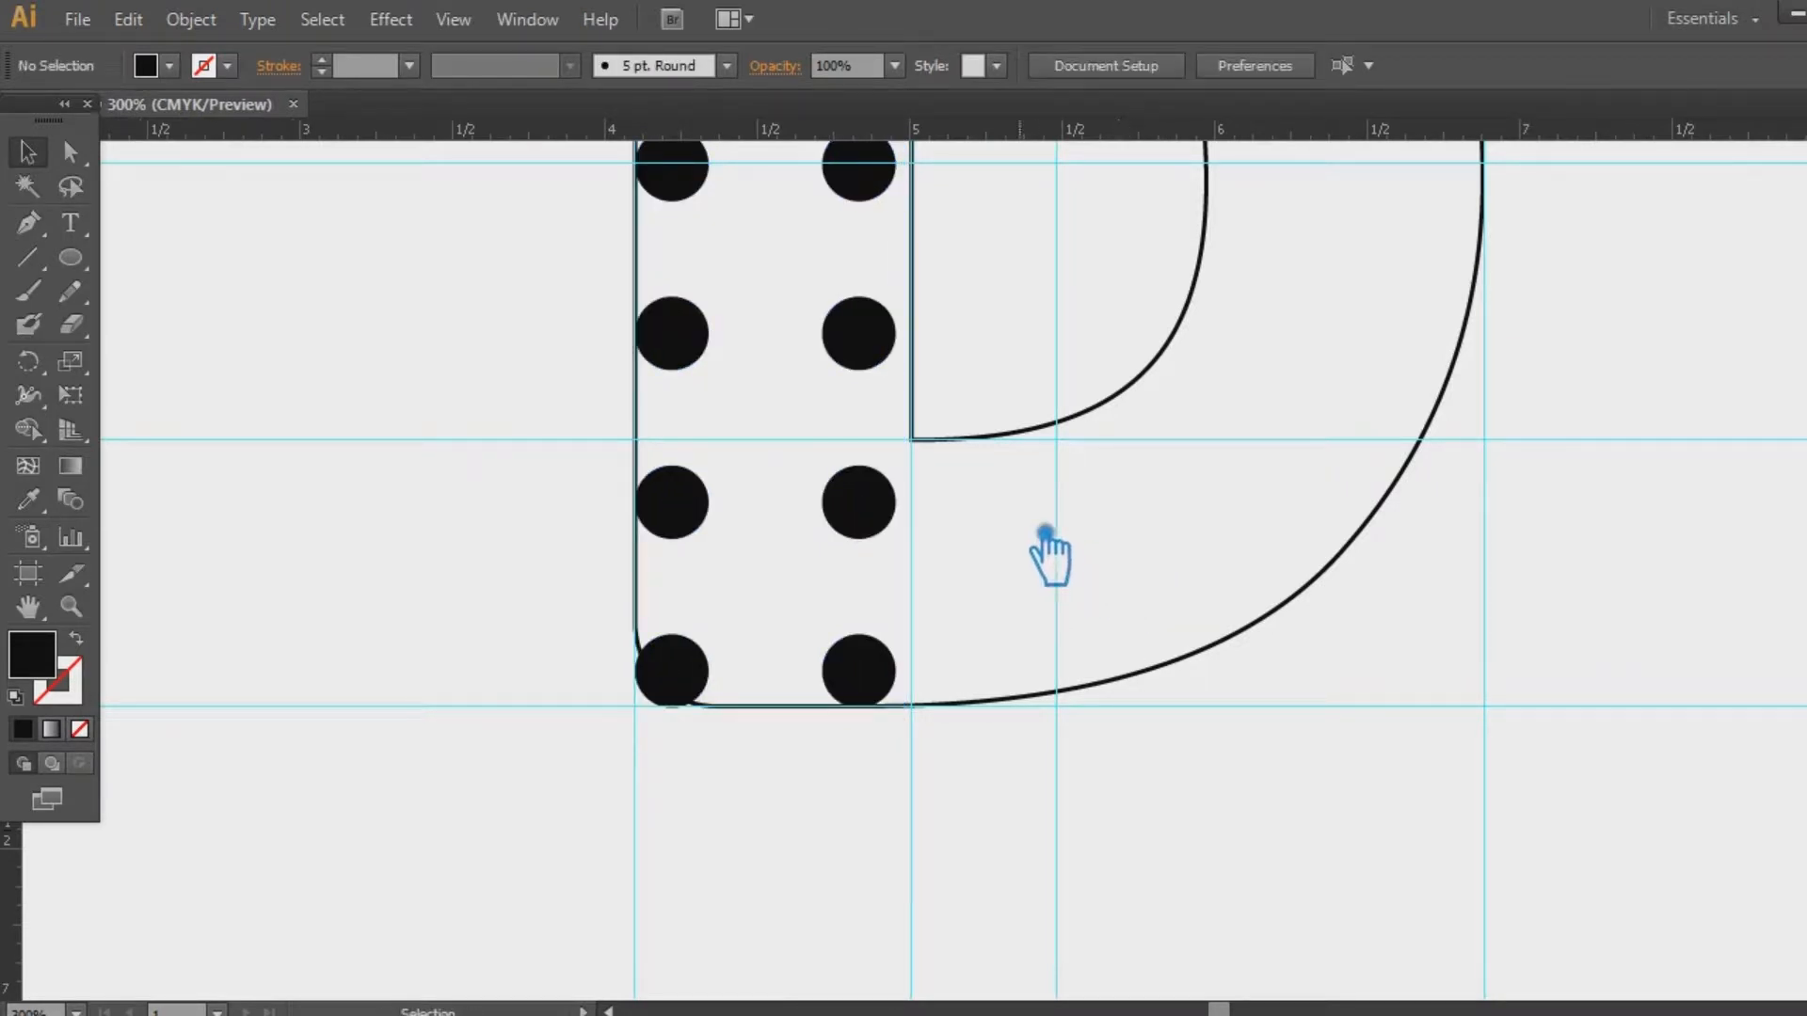
Zoom out to the whole D and select the D outline
scroll(1057, 565, up, 7)
drag(905, 494, 894, 453)
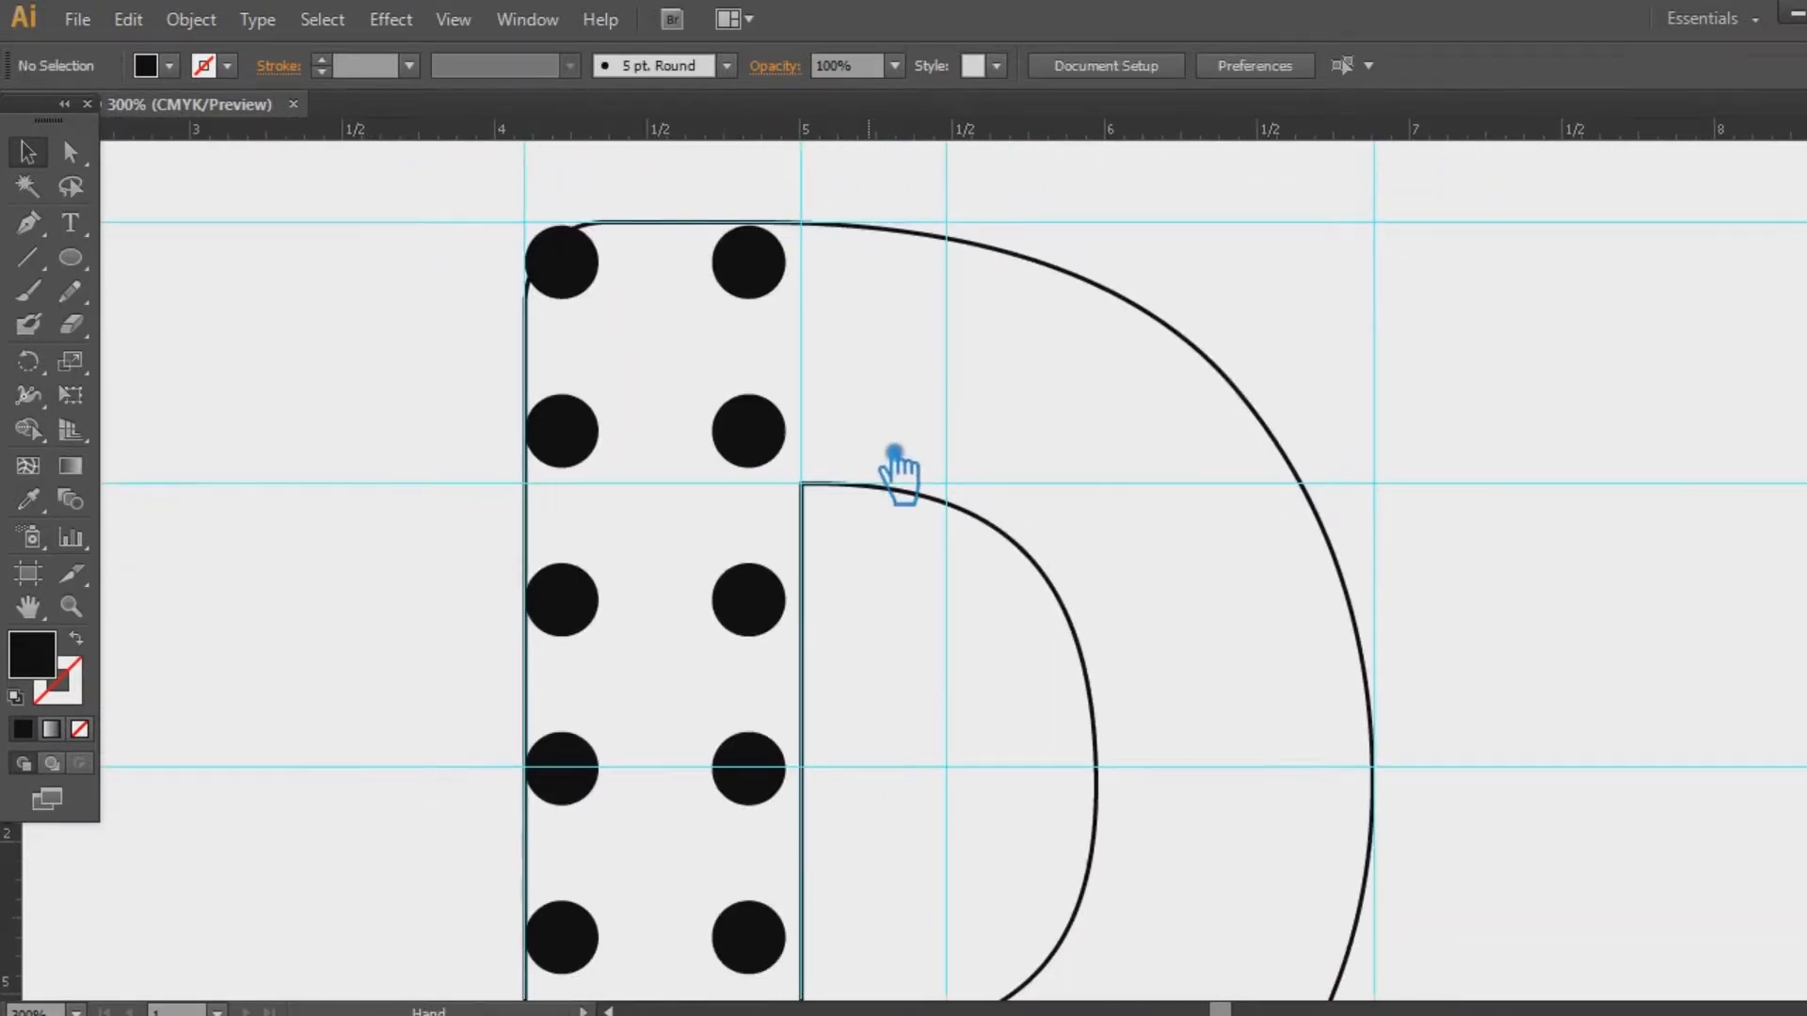
key(ctrl+minus)
key(ctrl+minus)
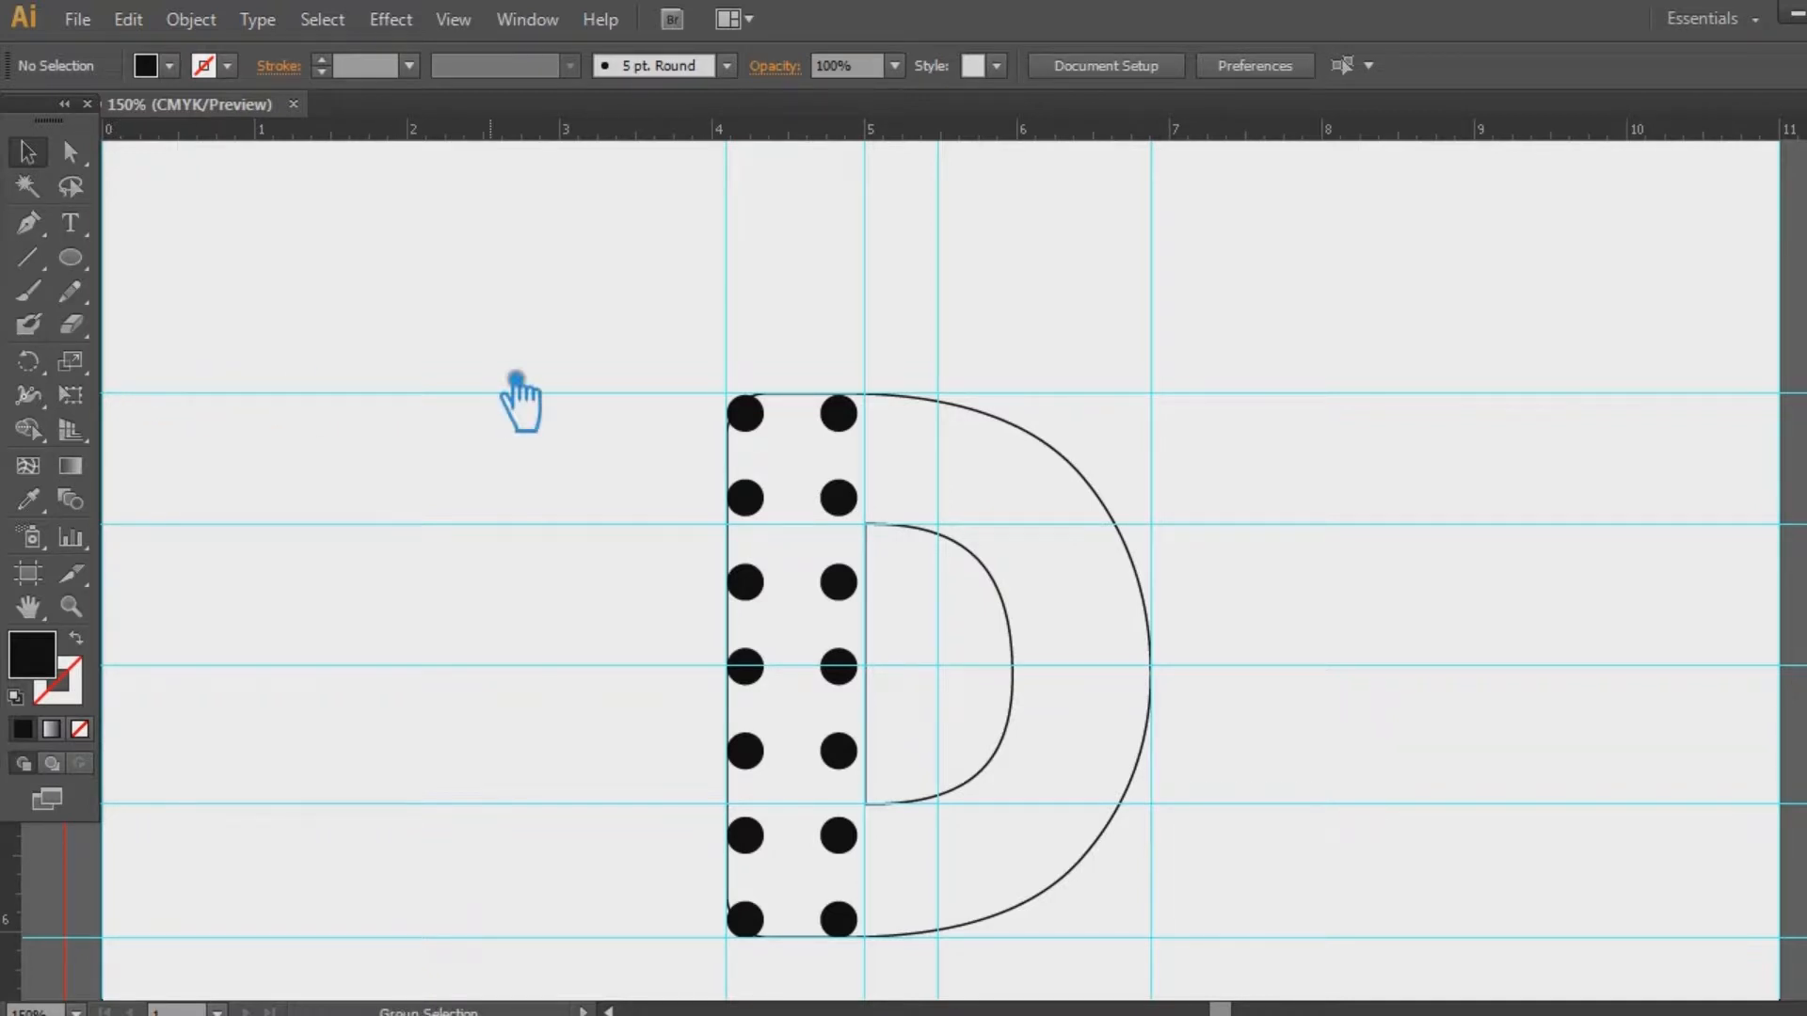
key(ctrl+a)
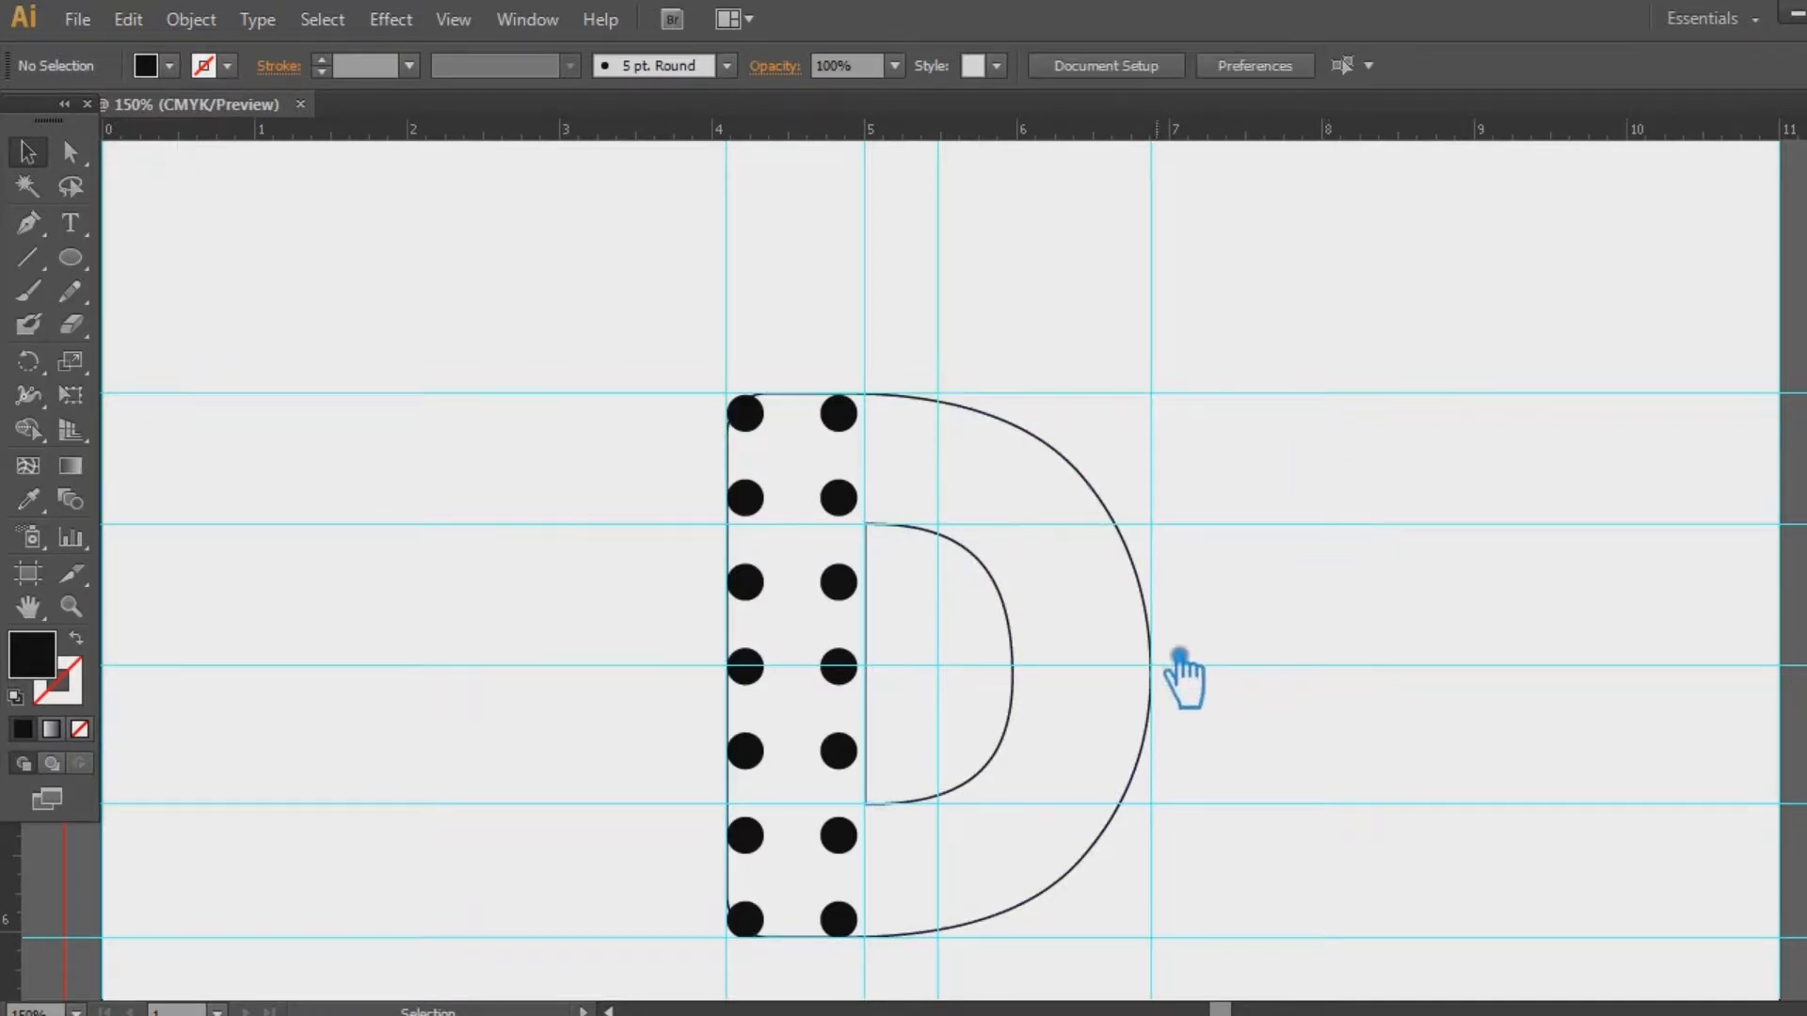
click(1169, 651)
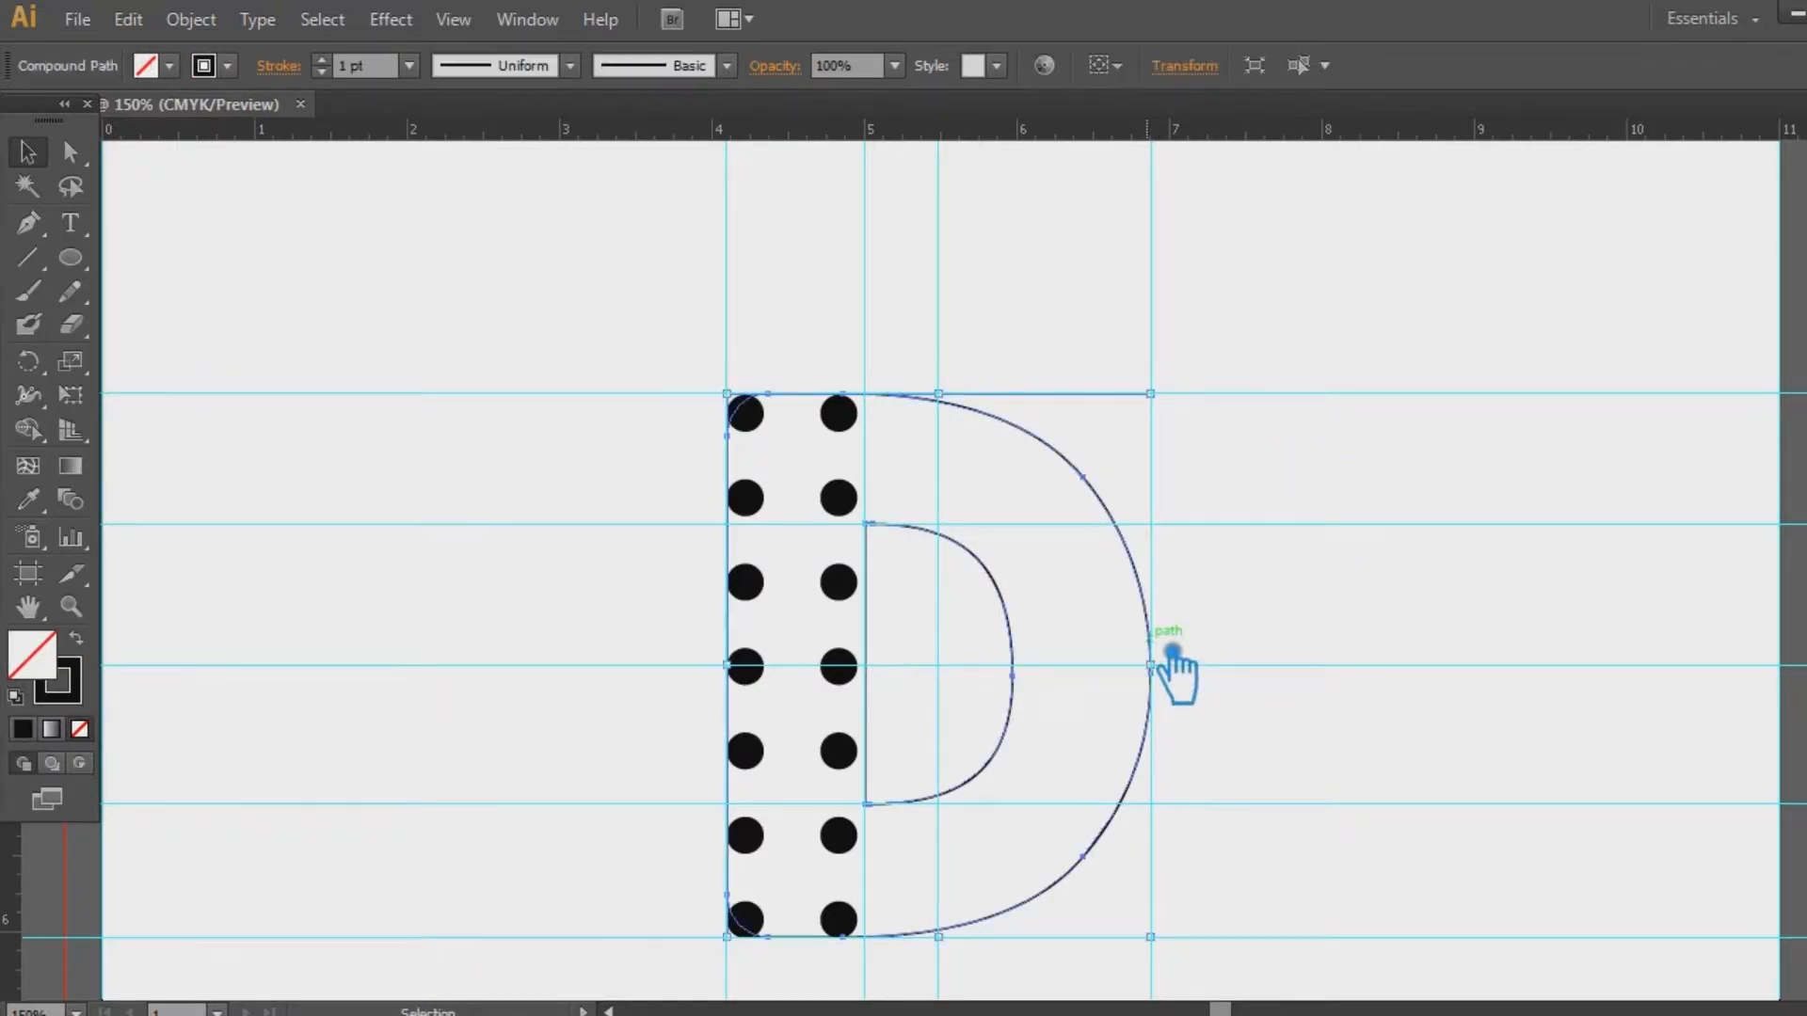
Ungroup the dots and copy the top two right-column dots 0.65 in right onto the next guide
click(1250, 670)
key(a)
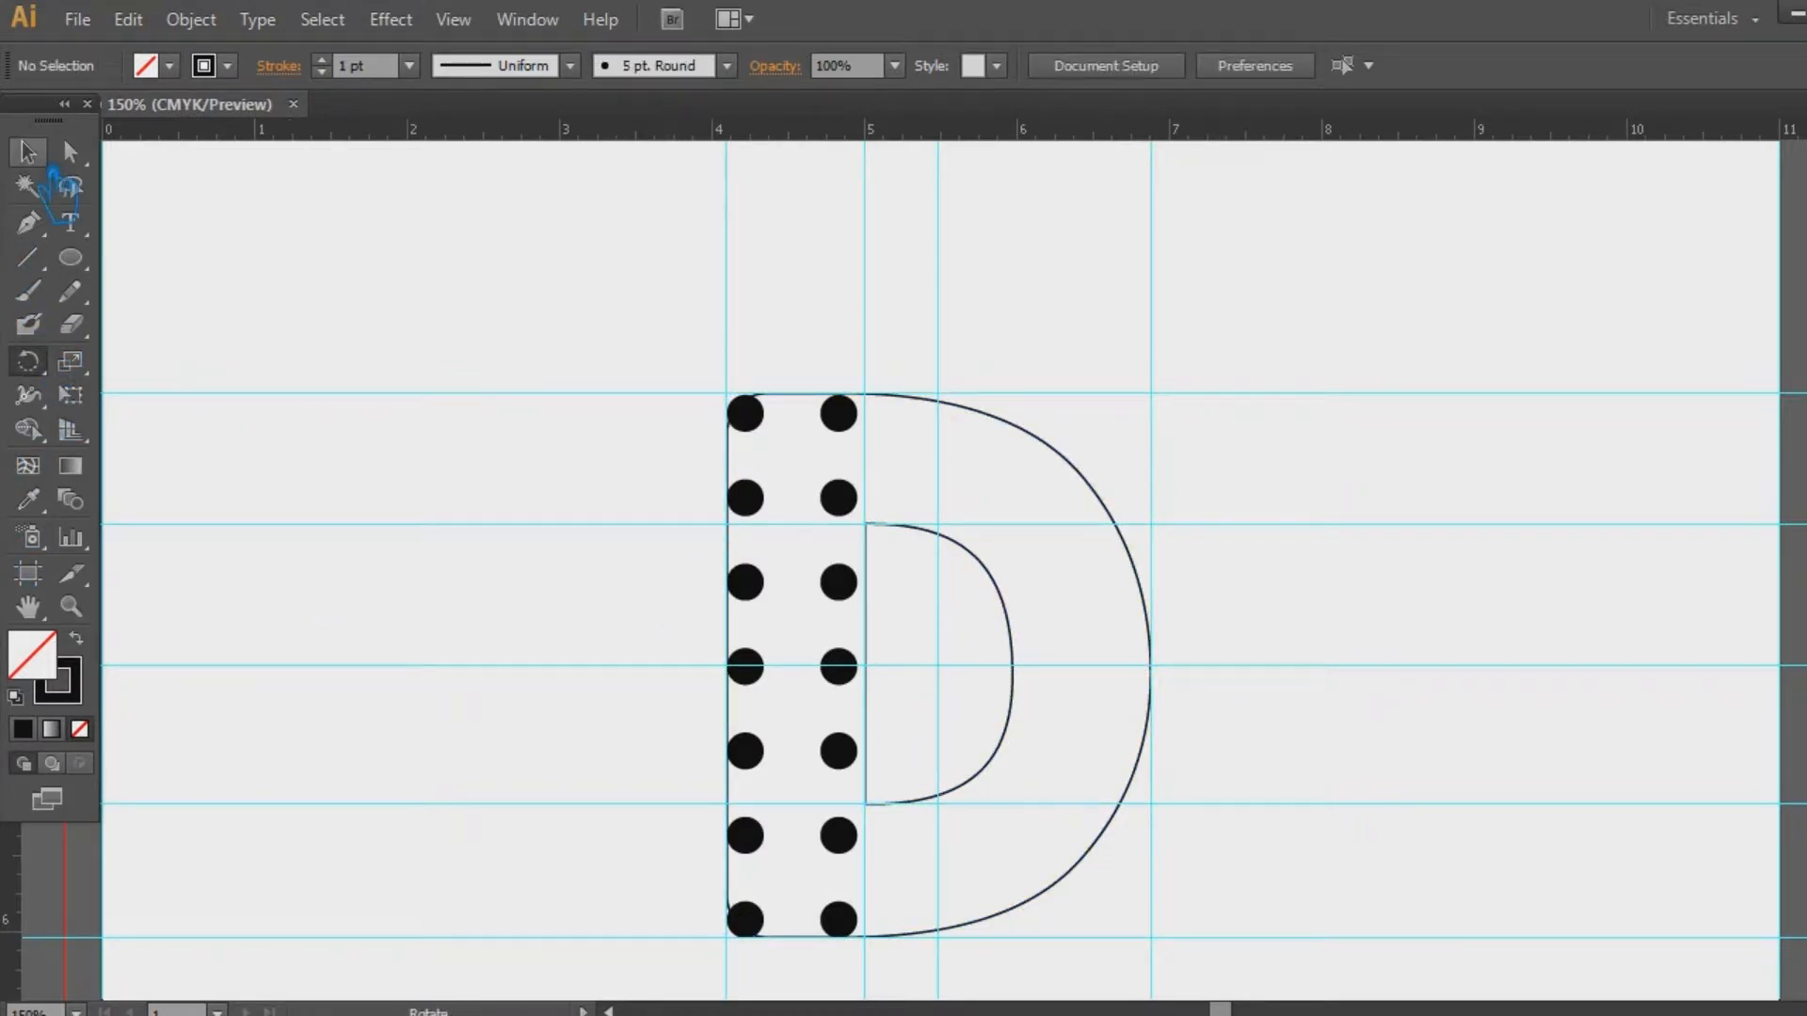
right_click(840, 414)
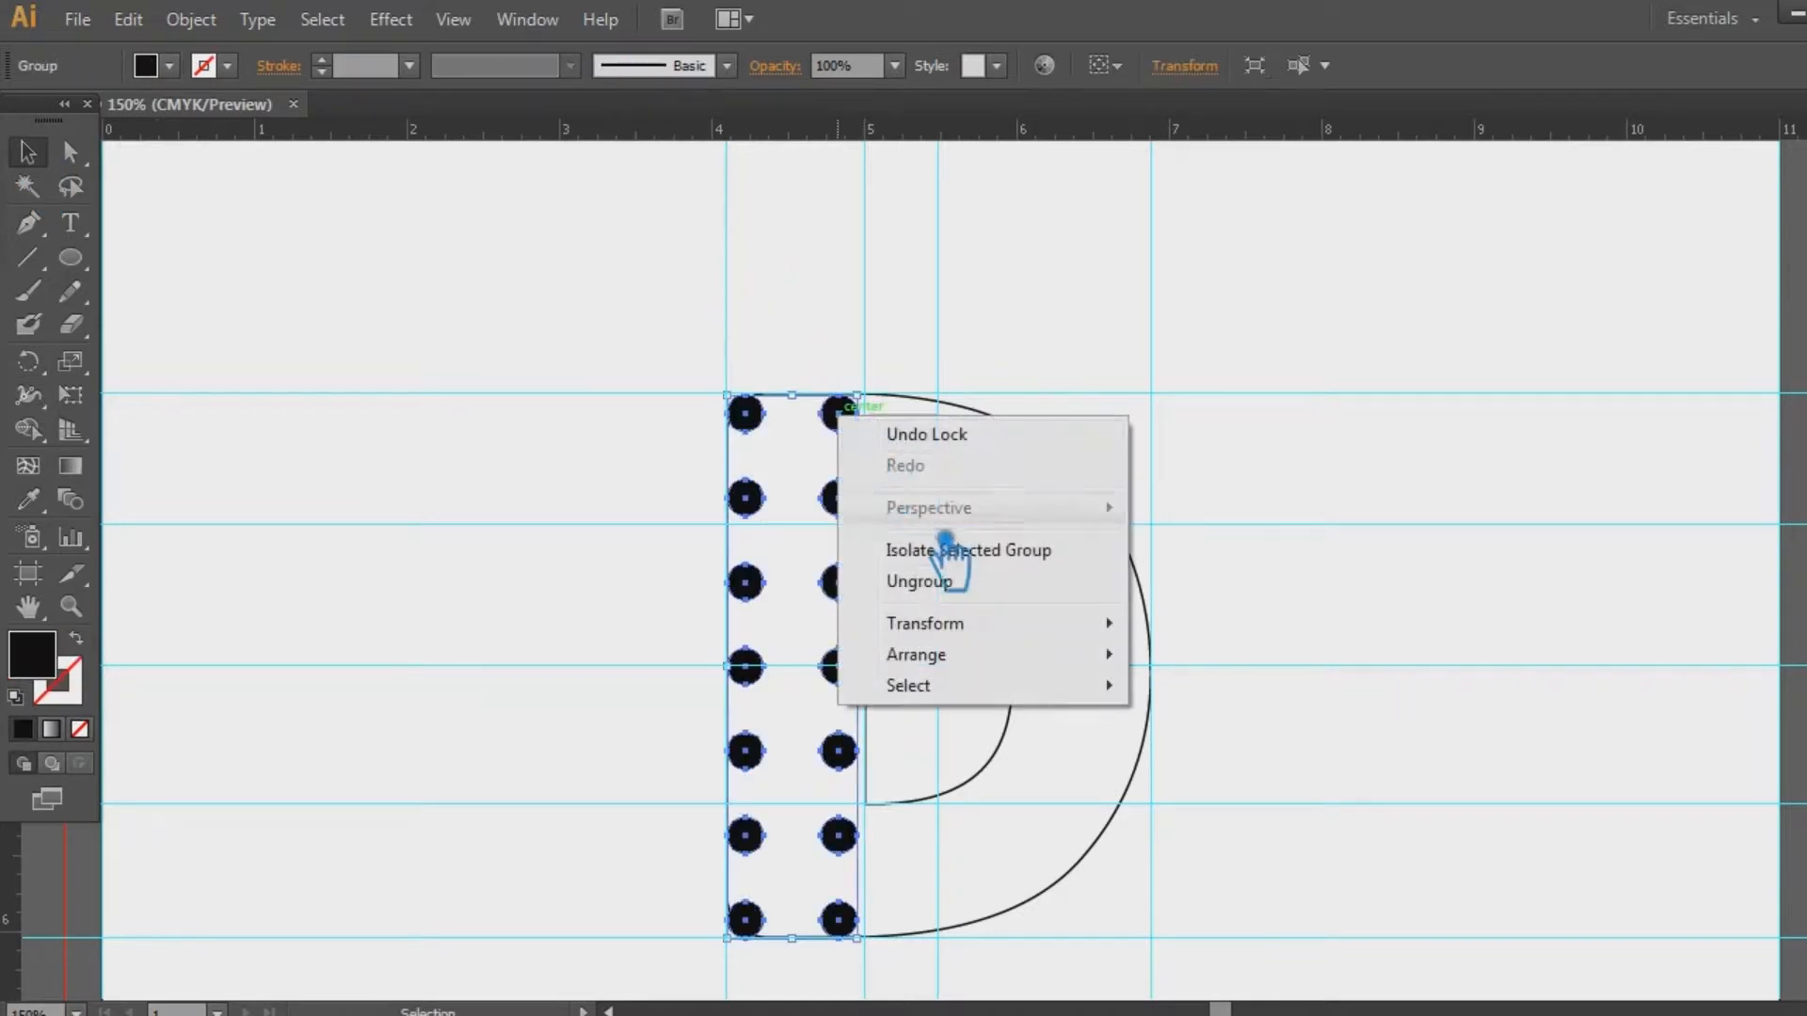
click(944, 589)
click(935, 527)
click(837, 414)
right_click(836, 417)
click(941, 581)
key(a)
click(836, 410)
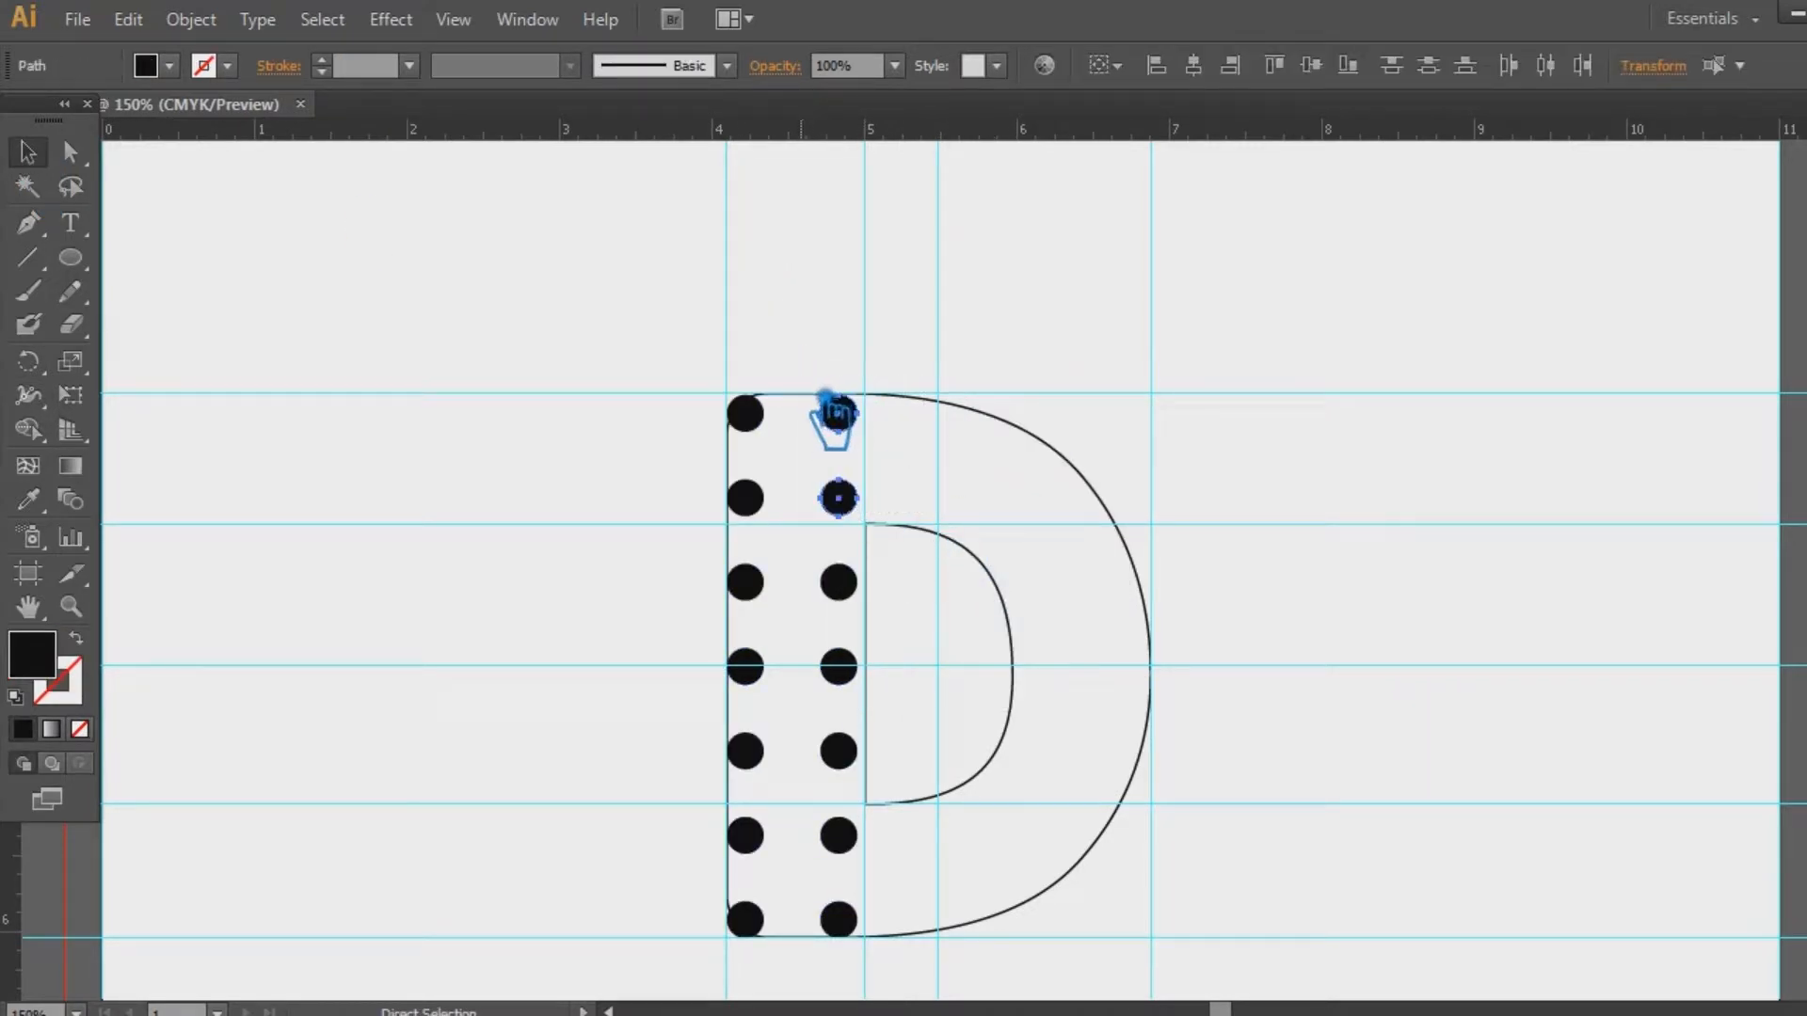
drag(871, 438, 970, 442)
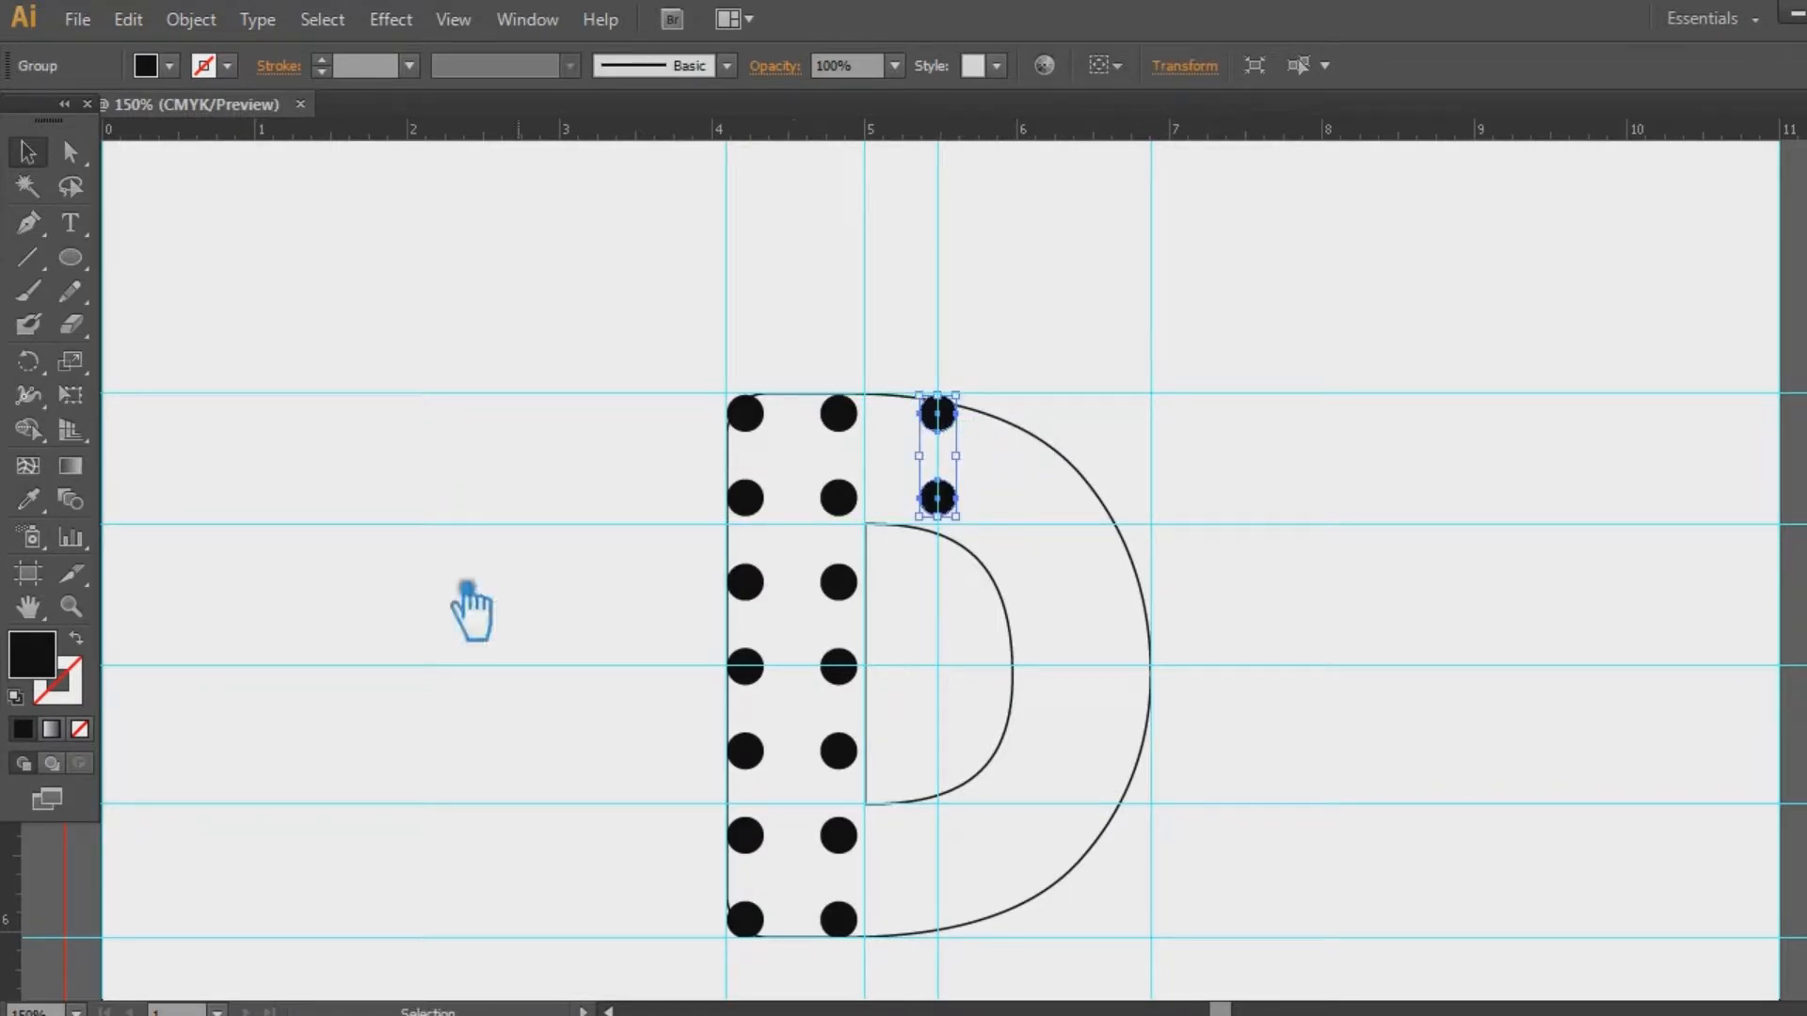
Try rotated copies of the top dot pair, then undo them and select the two dot columns
key(r)
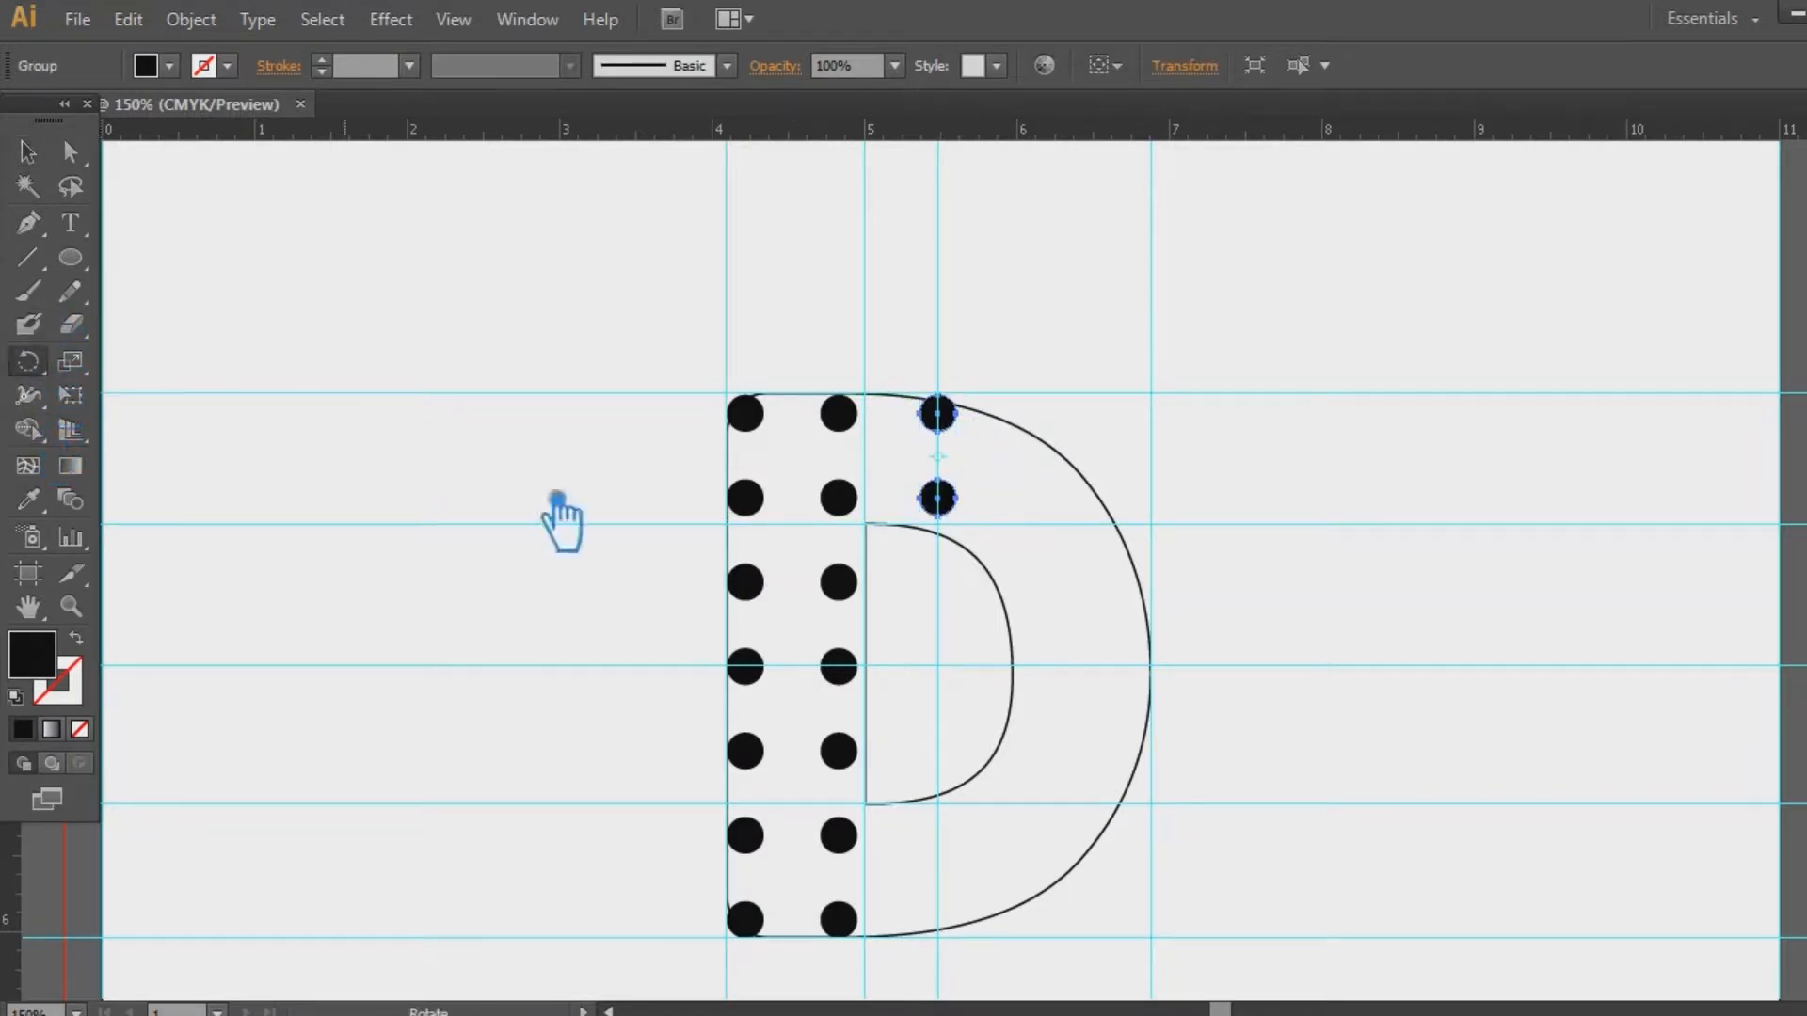
alt+click(959, 675)
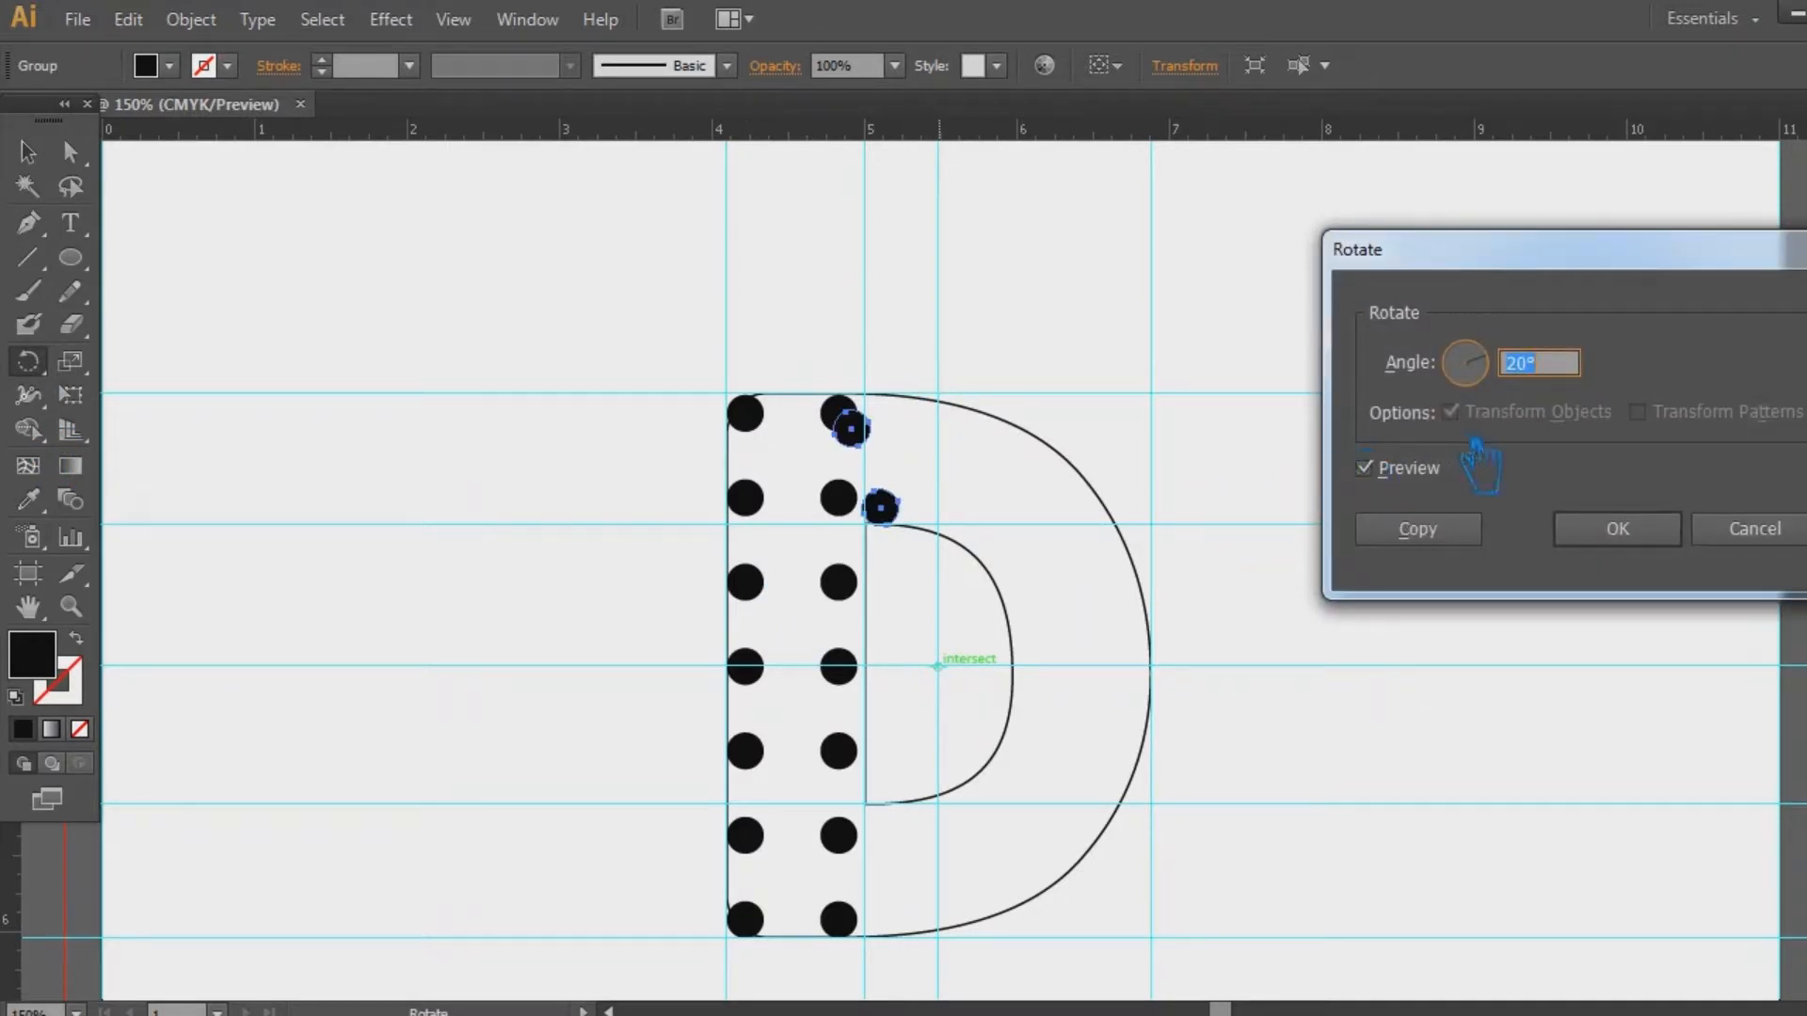
click(1449, 528)
key(ctrl+d)
key(ctrl+d)
key(ctrl+d)
key(ctrl+d)
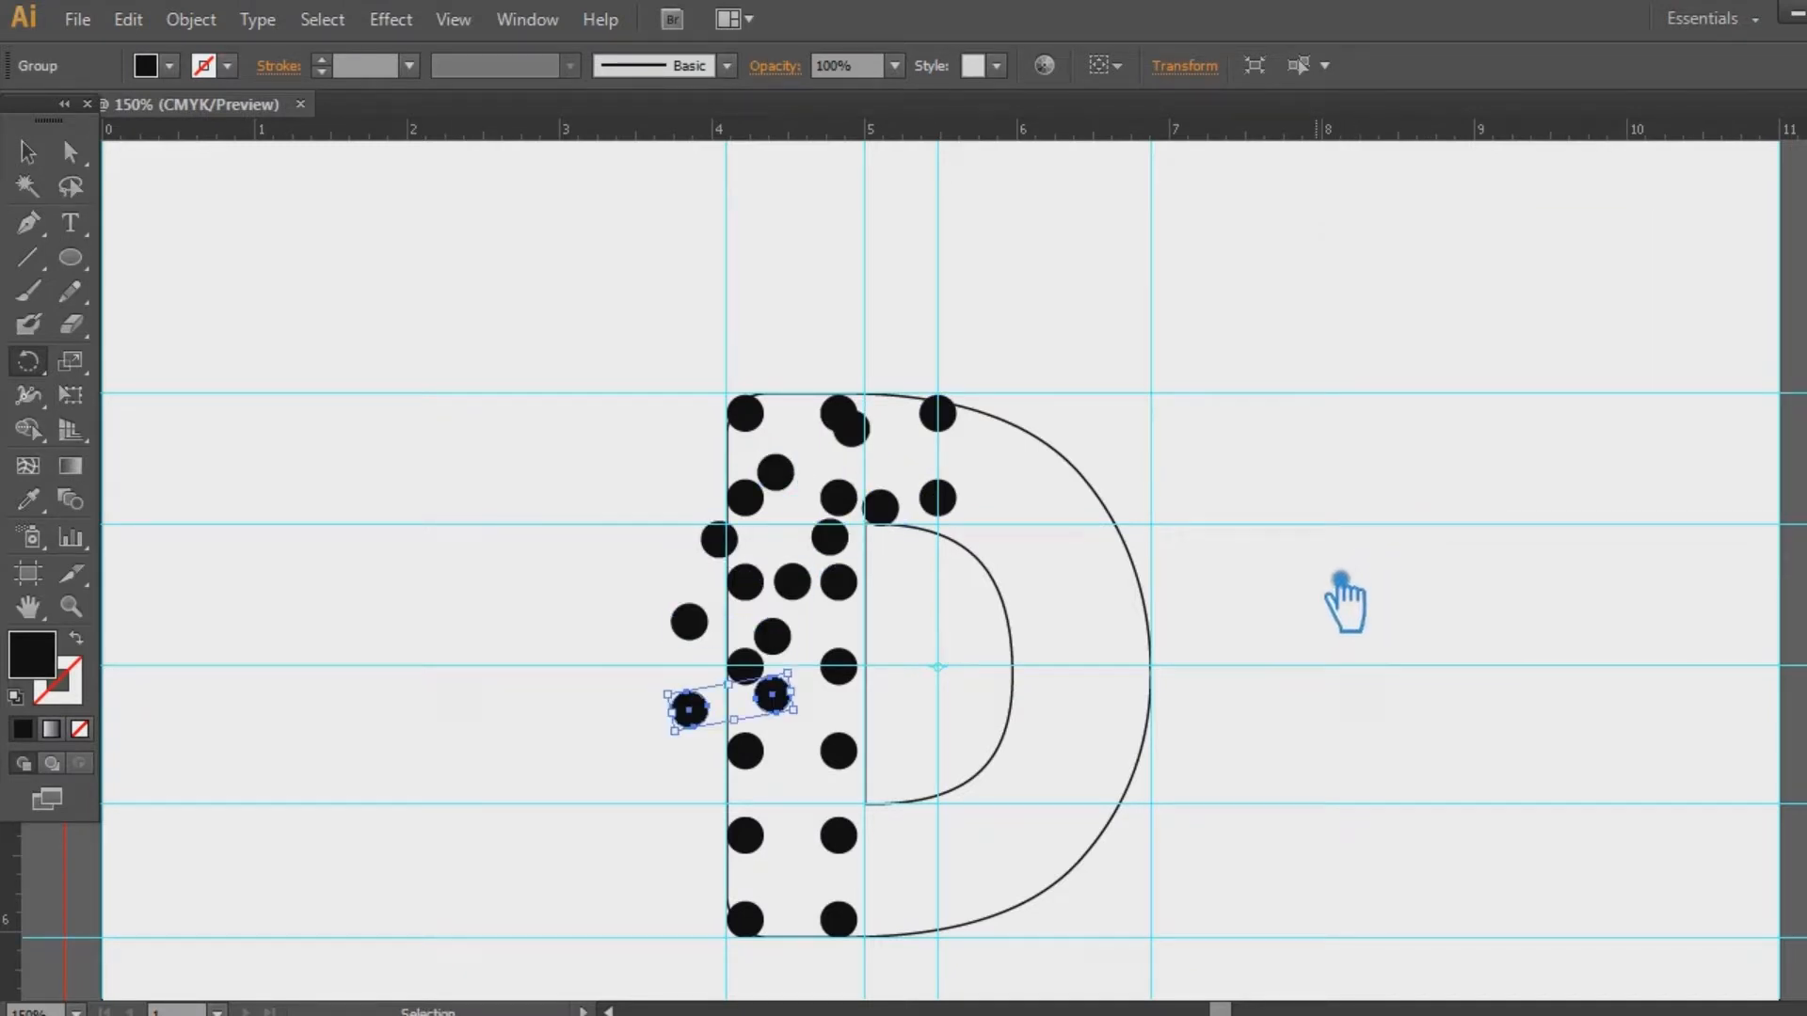
key(ctrl+d)
key(ctrl+d)
key(ctrl+d)
key(ctrl+d)
key(ctrl+d)
key(ctrl+d)
key(ctrl+d)
key(ctrl+d)
key(ctrl+d)
key(ctrl+d)
key(ctrl+d)
key(ctrl+d)
key(ctrl+d)
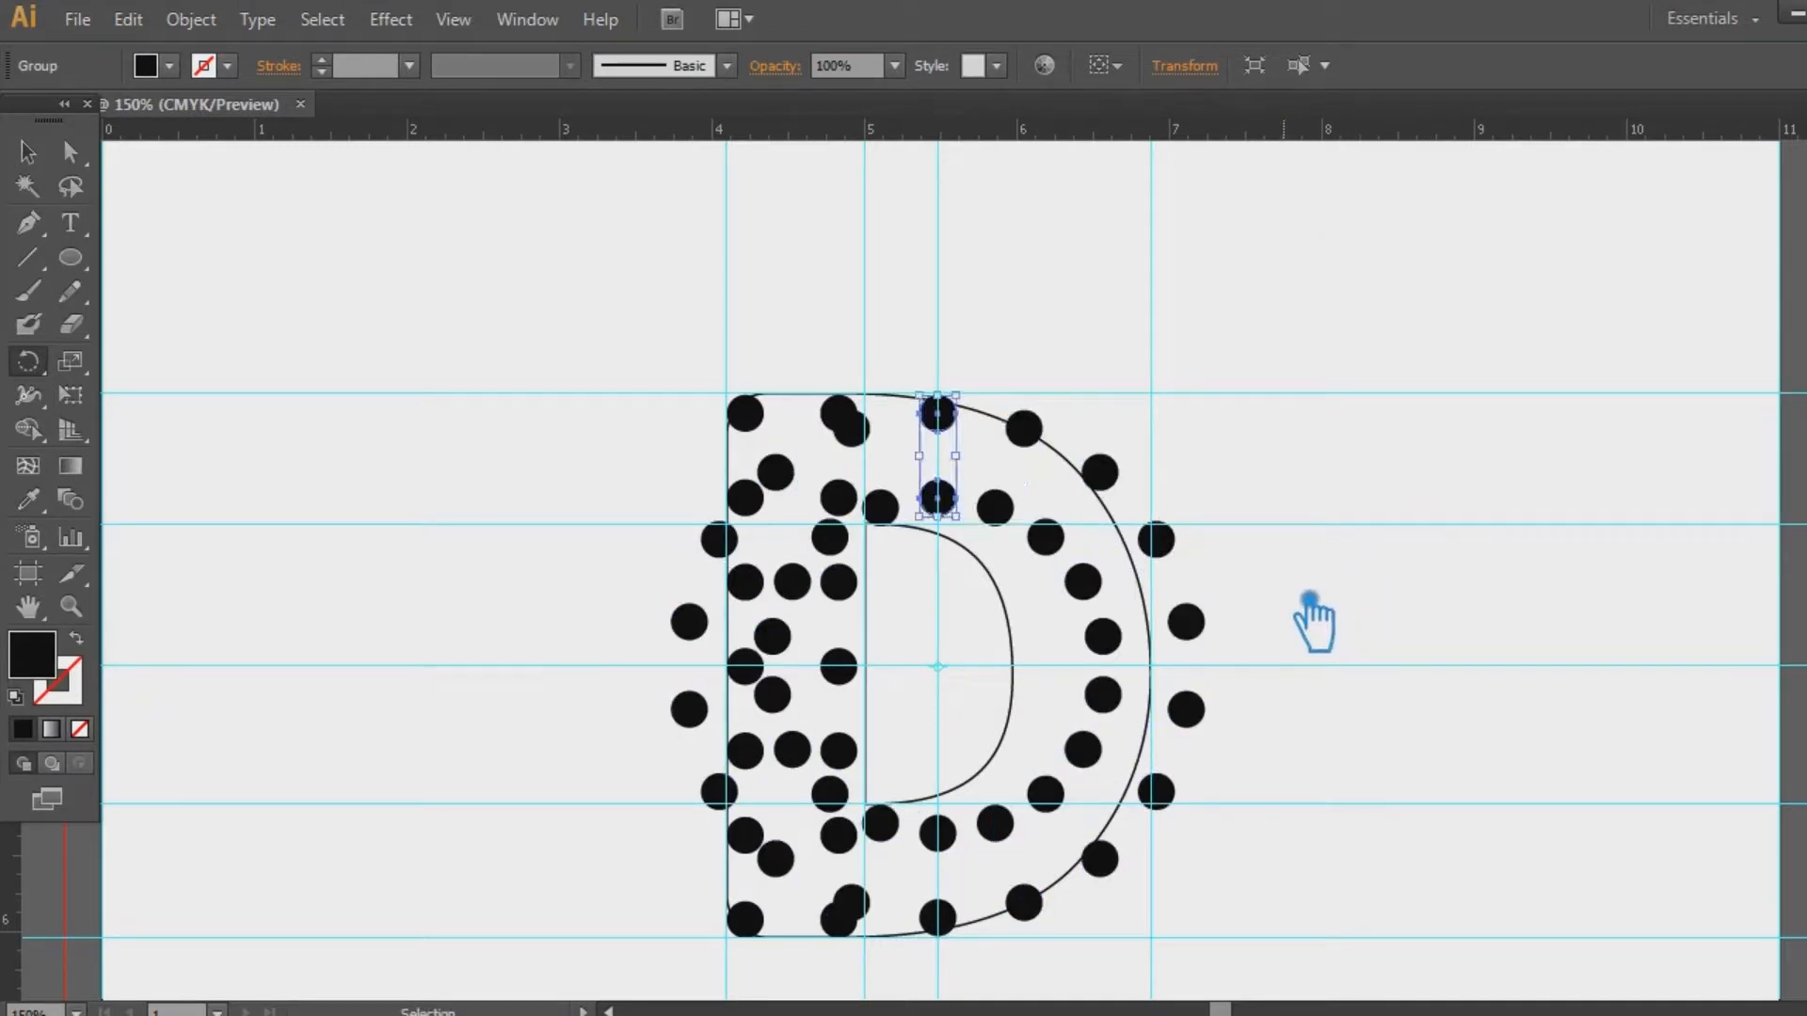
click(1309, 598)
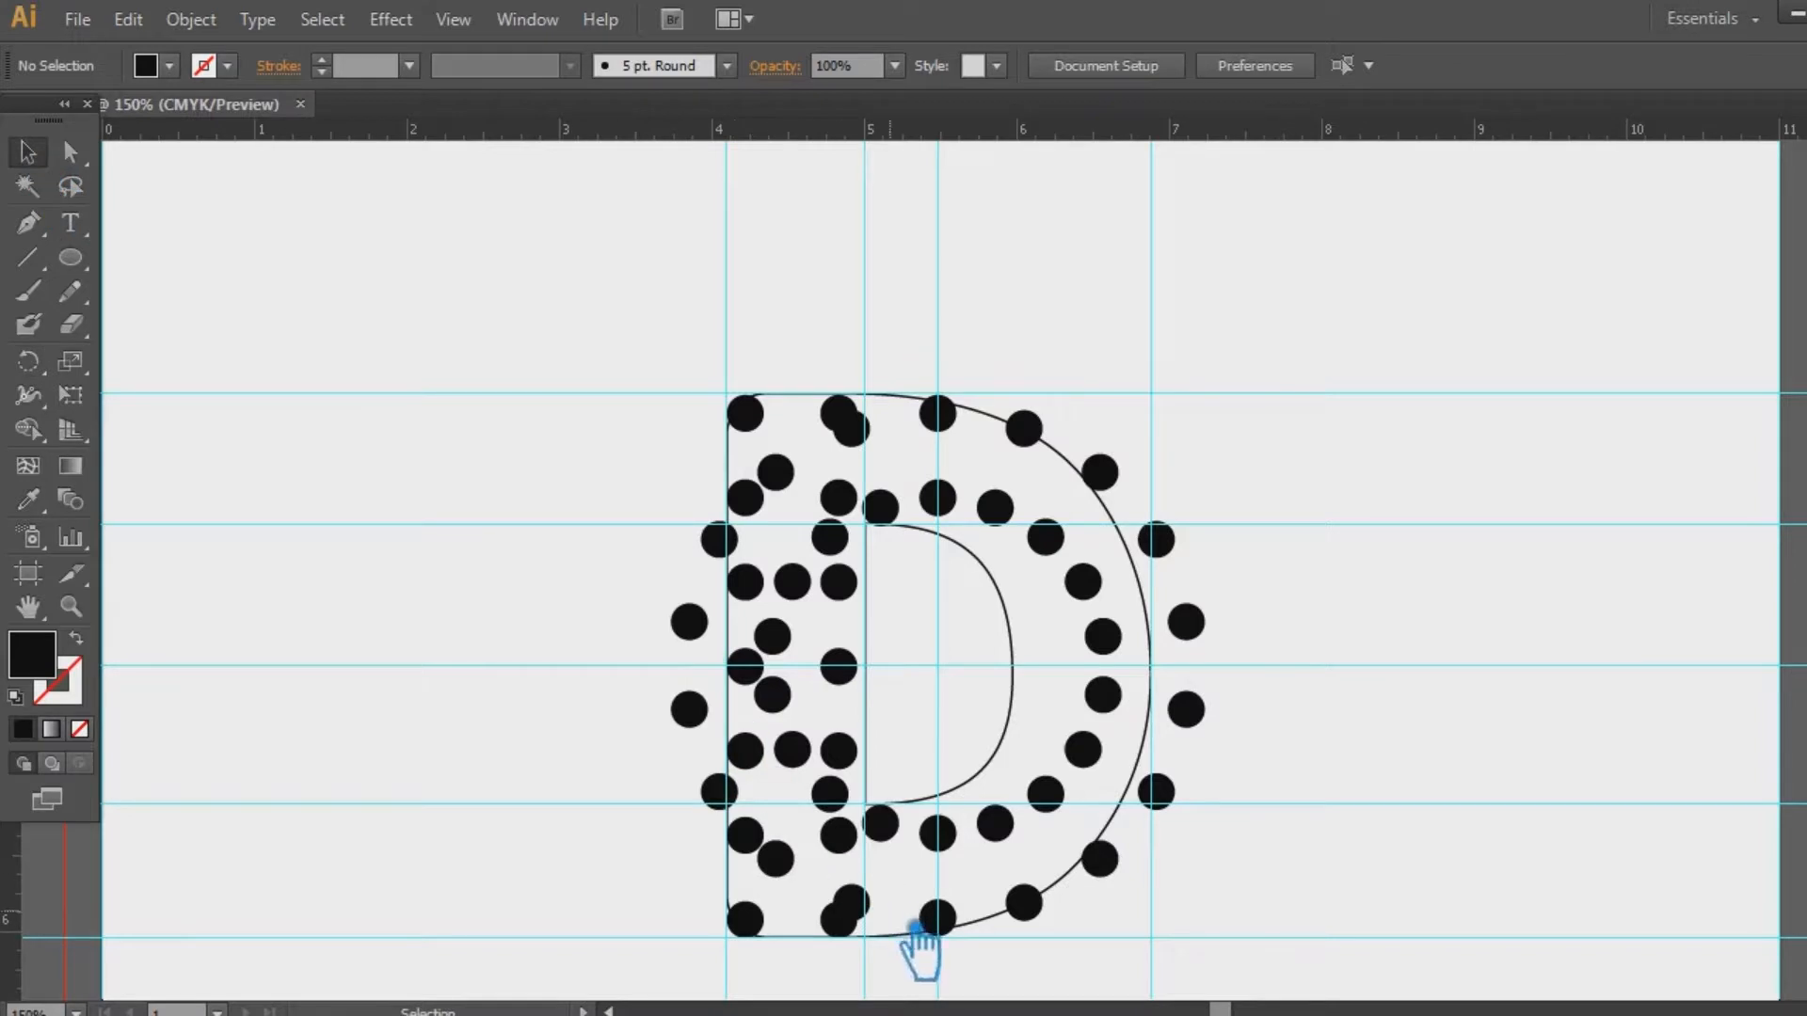
key(ctrl+z)
key(ctrl+z)
key(ctrl+z)
key(ctrl+z)
key(ctrl+z)
key(ctrl+z)
key(ctrl+z)
key(ctrl+z)
key(ctrl+z)
key(ctrl+z)
key(ctrl+z)
key(ctrl+z)
key(ctrl+z)
key(ctrl+z)
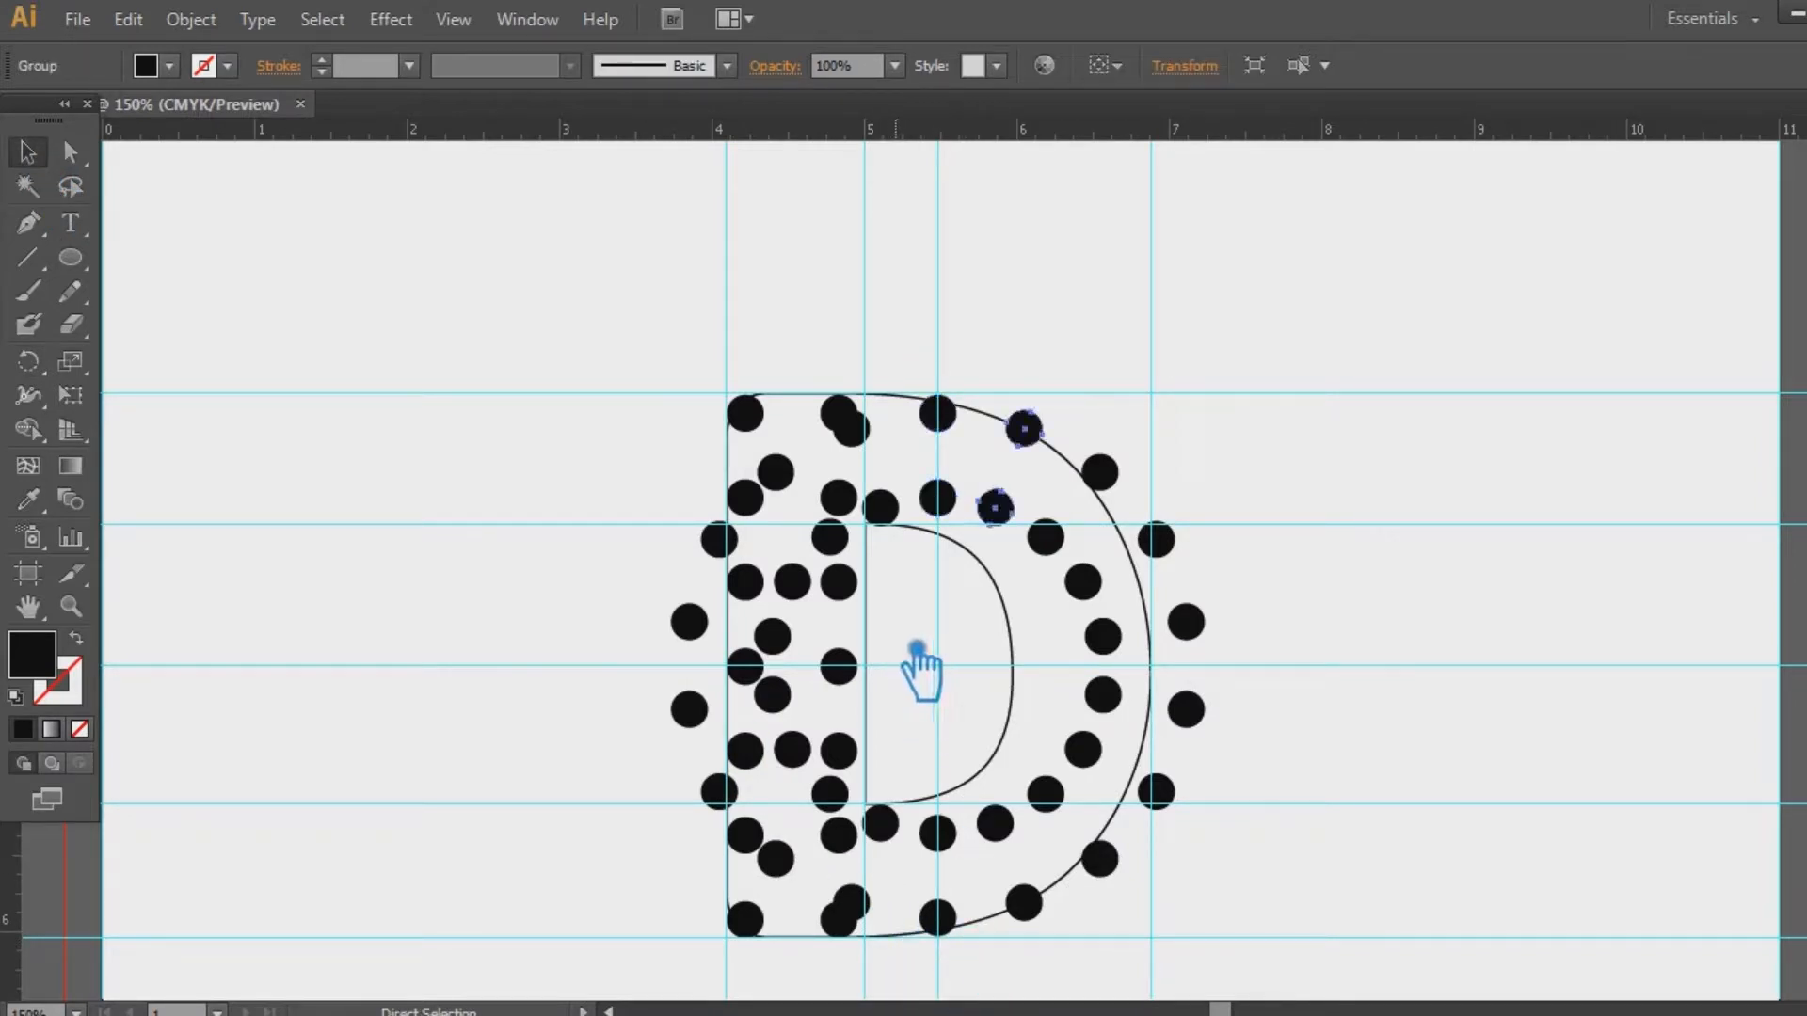
key(ctrl+z)
key(ctrl+z)
key(ctrl+z)
key(ctrl+z)
key(ctrl+z)
key(ctrl+z)
key(ctrl+z)
key(ctrl+z)
key(ctrl+z)
key(ctrl+z)
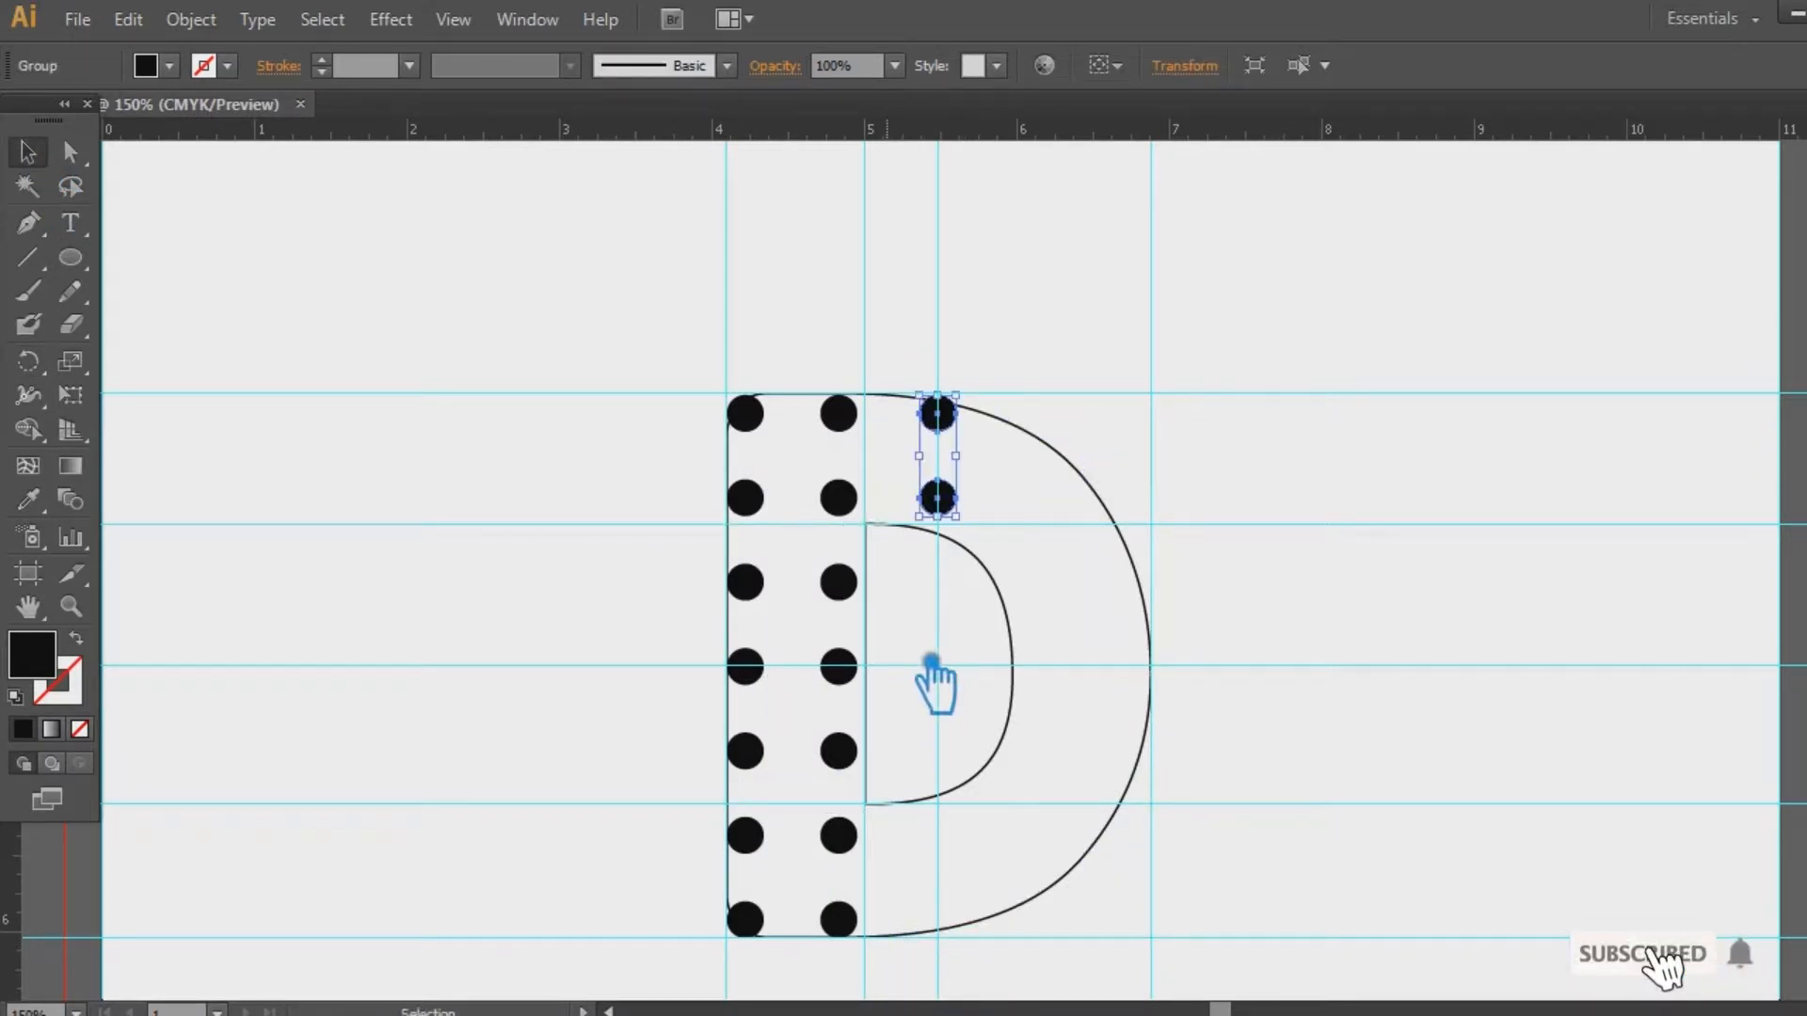
drag(892, 959, 671, 357)
Nudge the top dot pair slightly left and reselect it
click(639, 398)
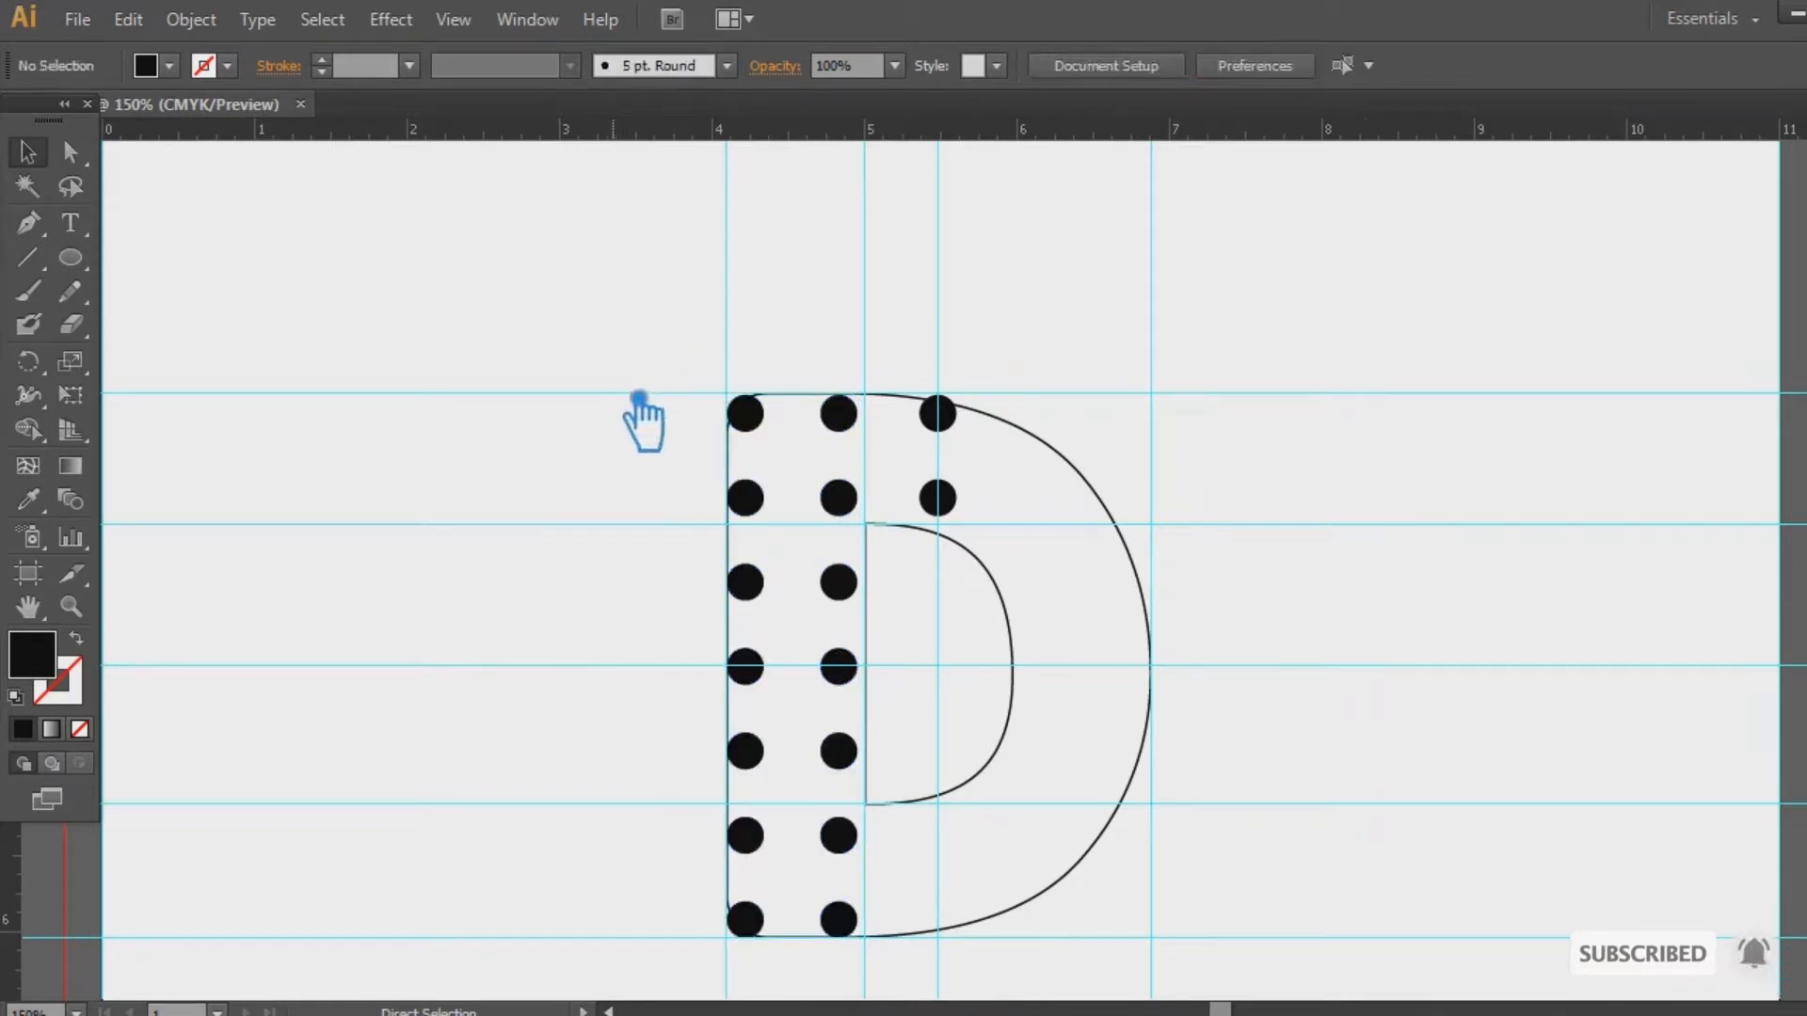
key(v)
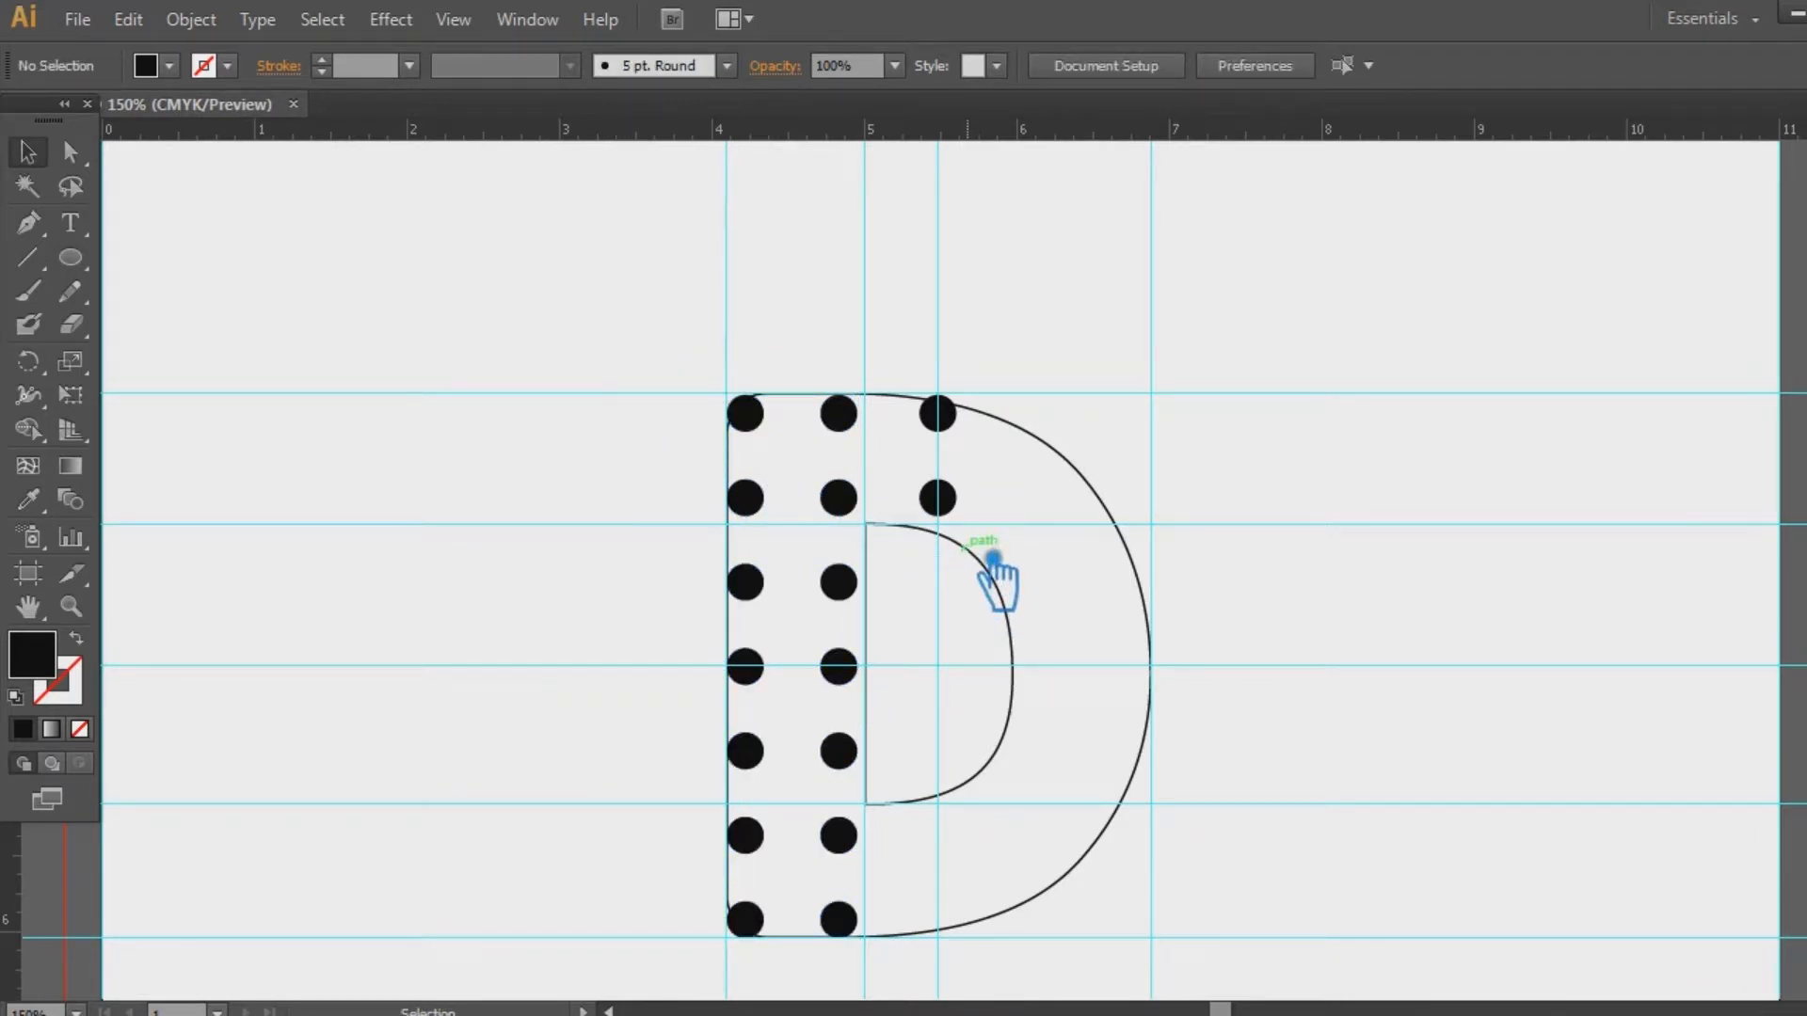
click(971, 515)
key(Left)
key(Left)
click(1261, 497)
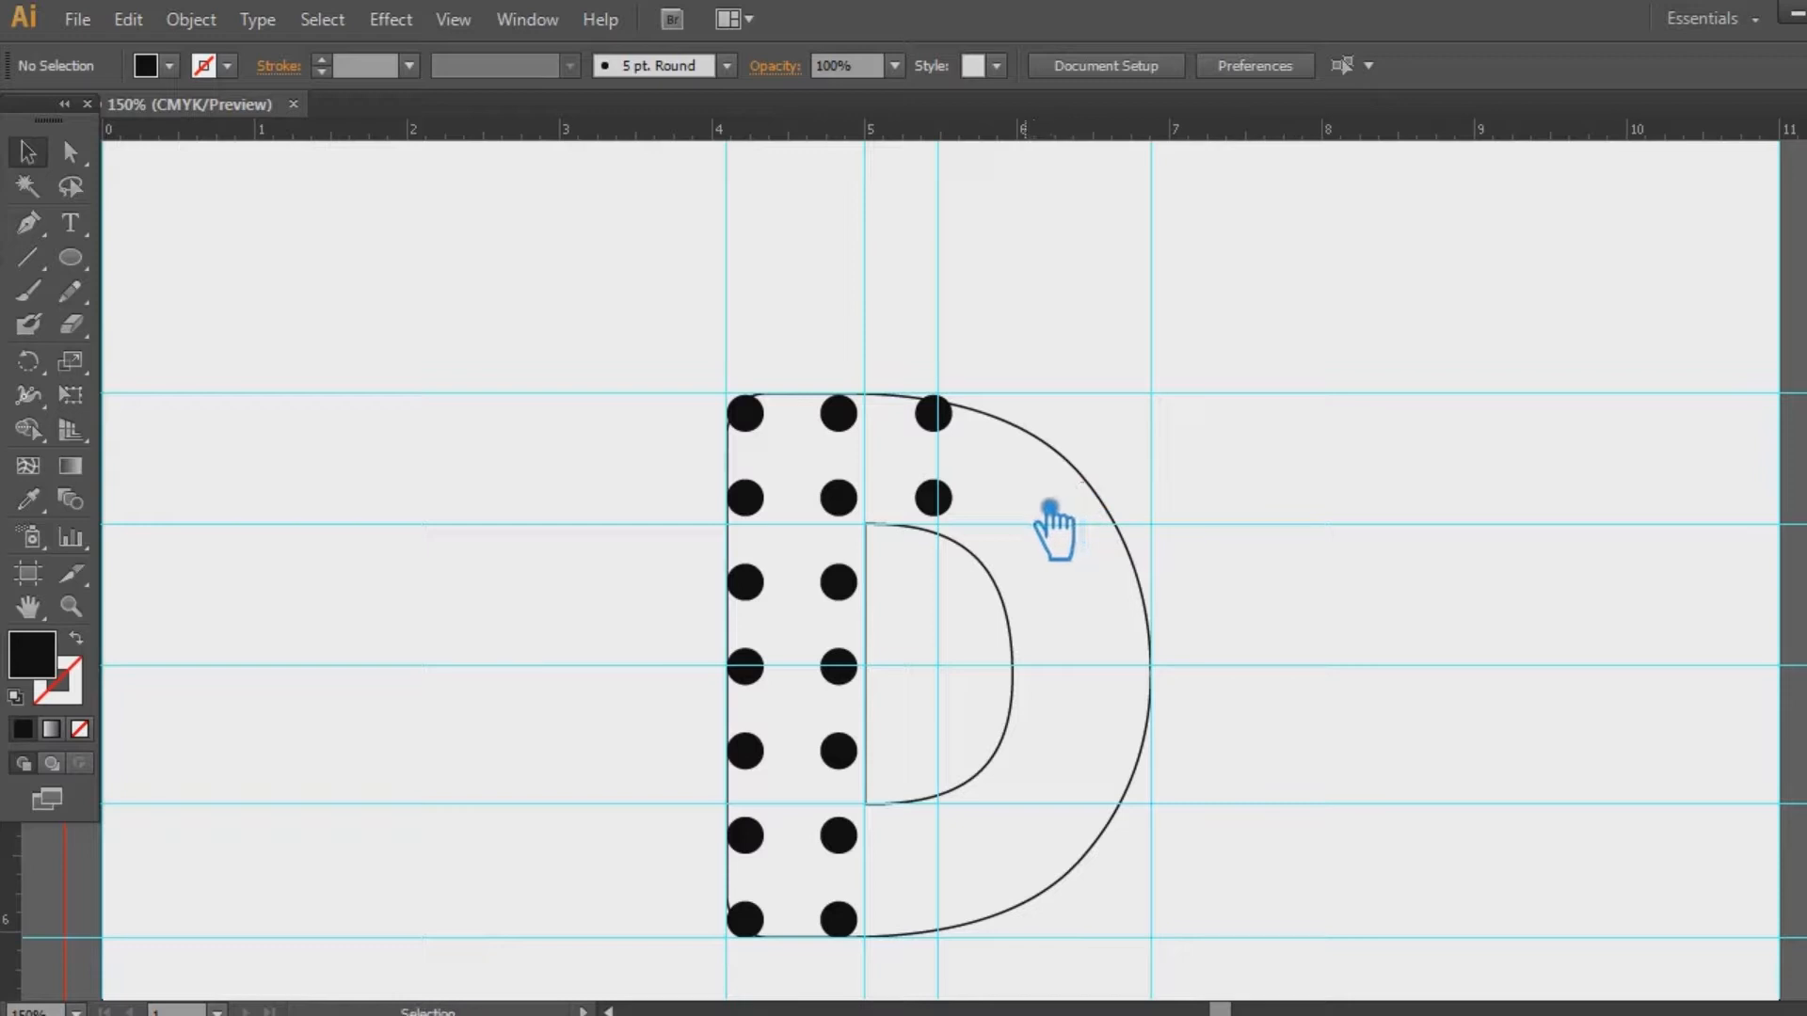
click(952, 499)
Rotate copies of the dot pair around the bowl centre in 20° steps and delete stray left-side dots
key(r)
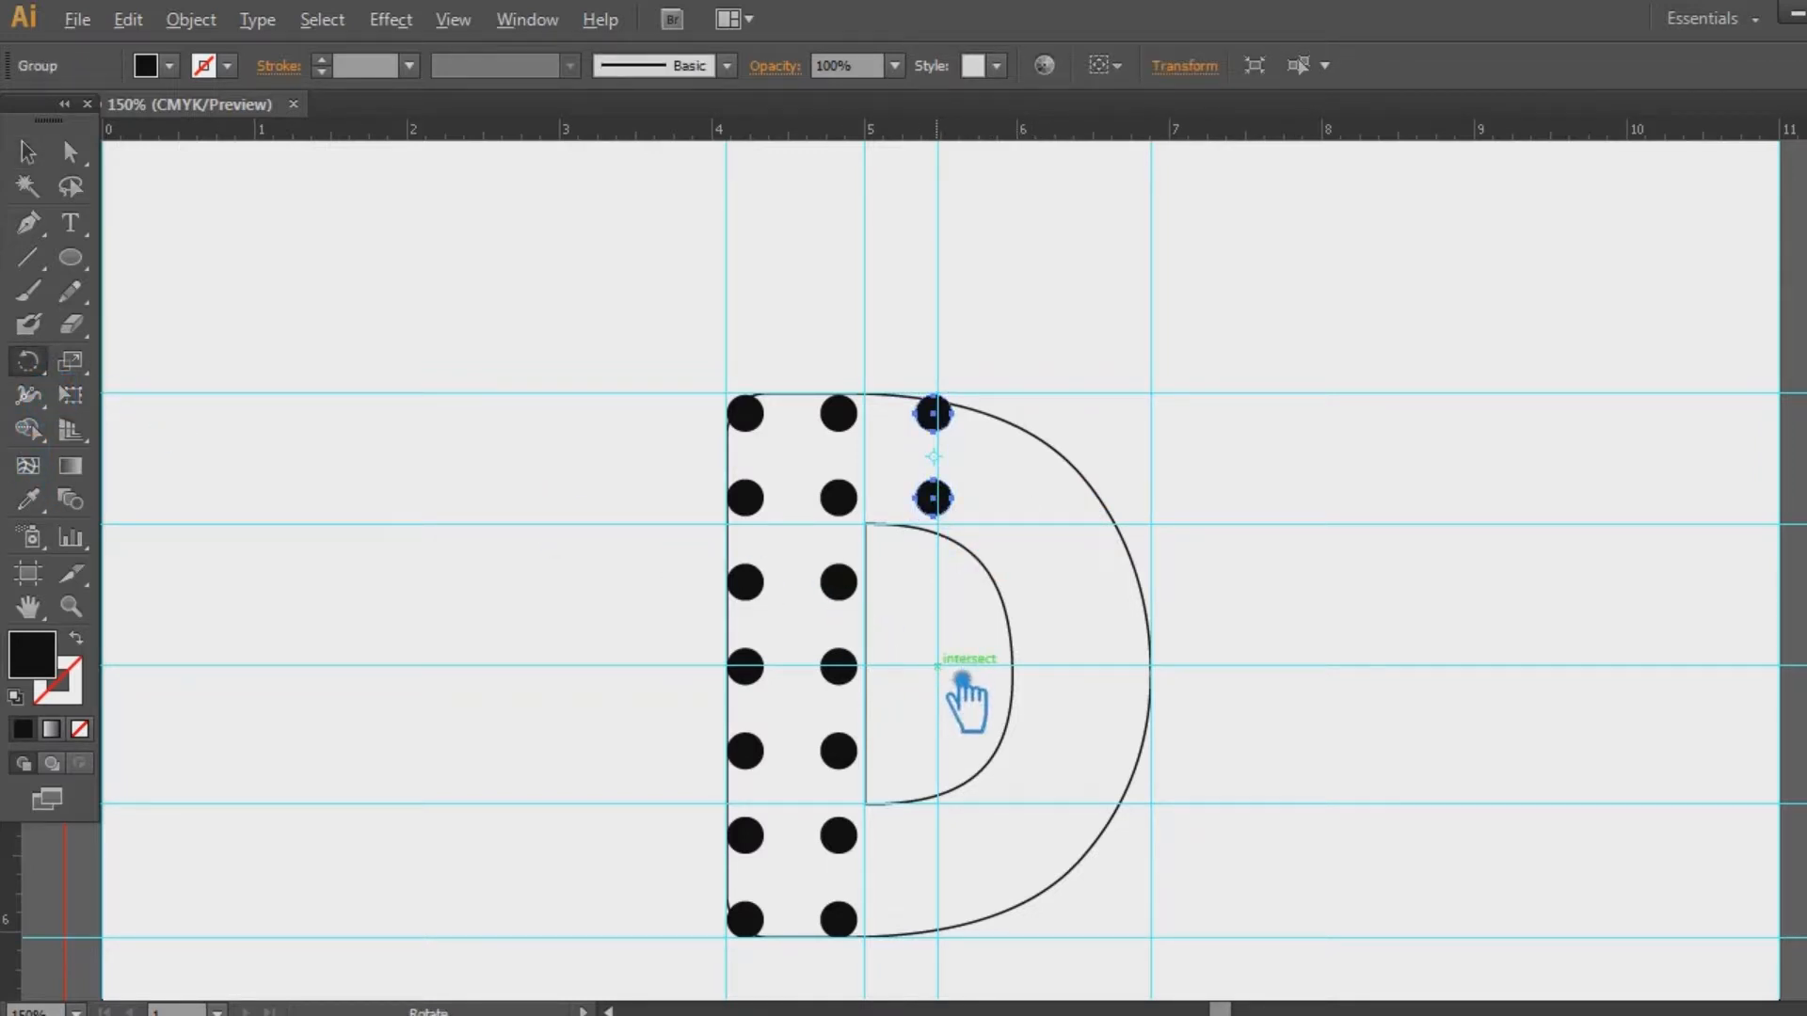
alt+click(962, 679)
click(1425, 532)
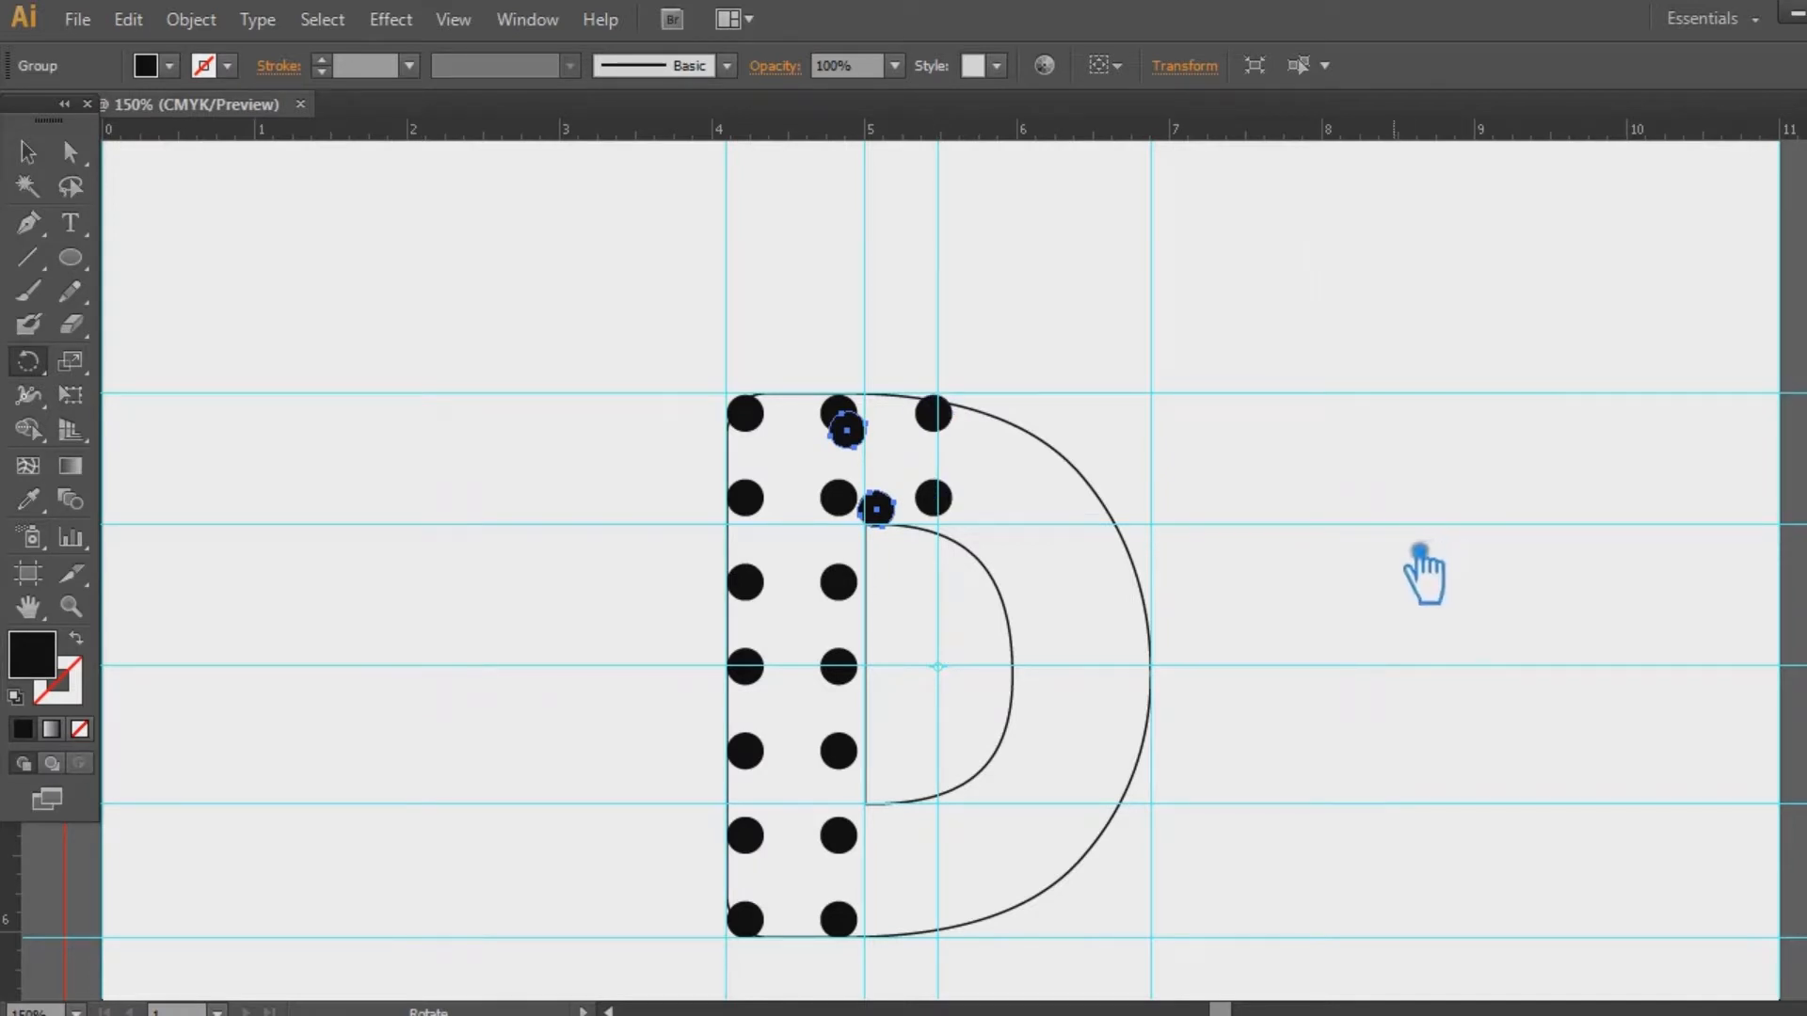
key(ctrl+d)
key(ctrl+d)
key(ctrl+d)
key(ctrl+d)
key(ctrl+d)
key(ctrl+d)
key(ctrl+d)
key(ctrl+d)
key(ctrl+d)
key(ctrl+d)
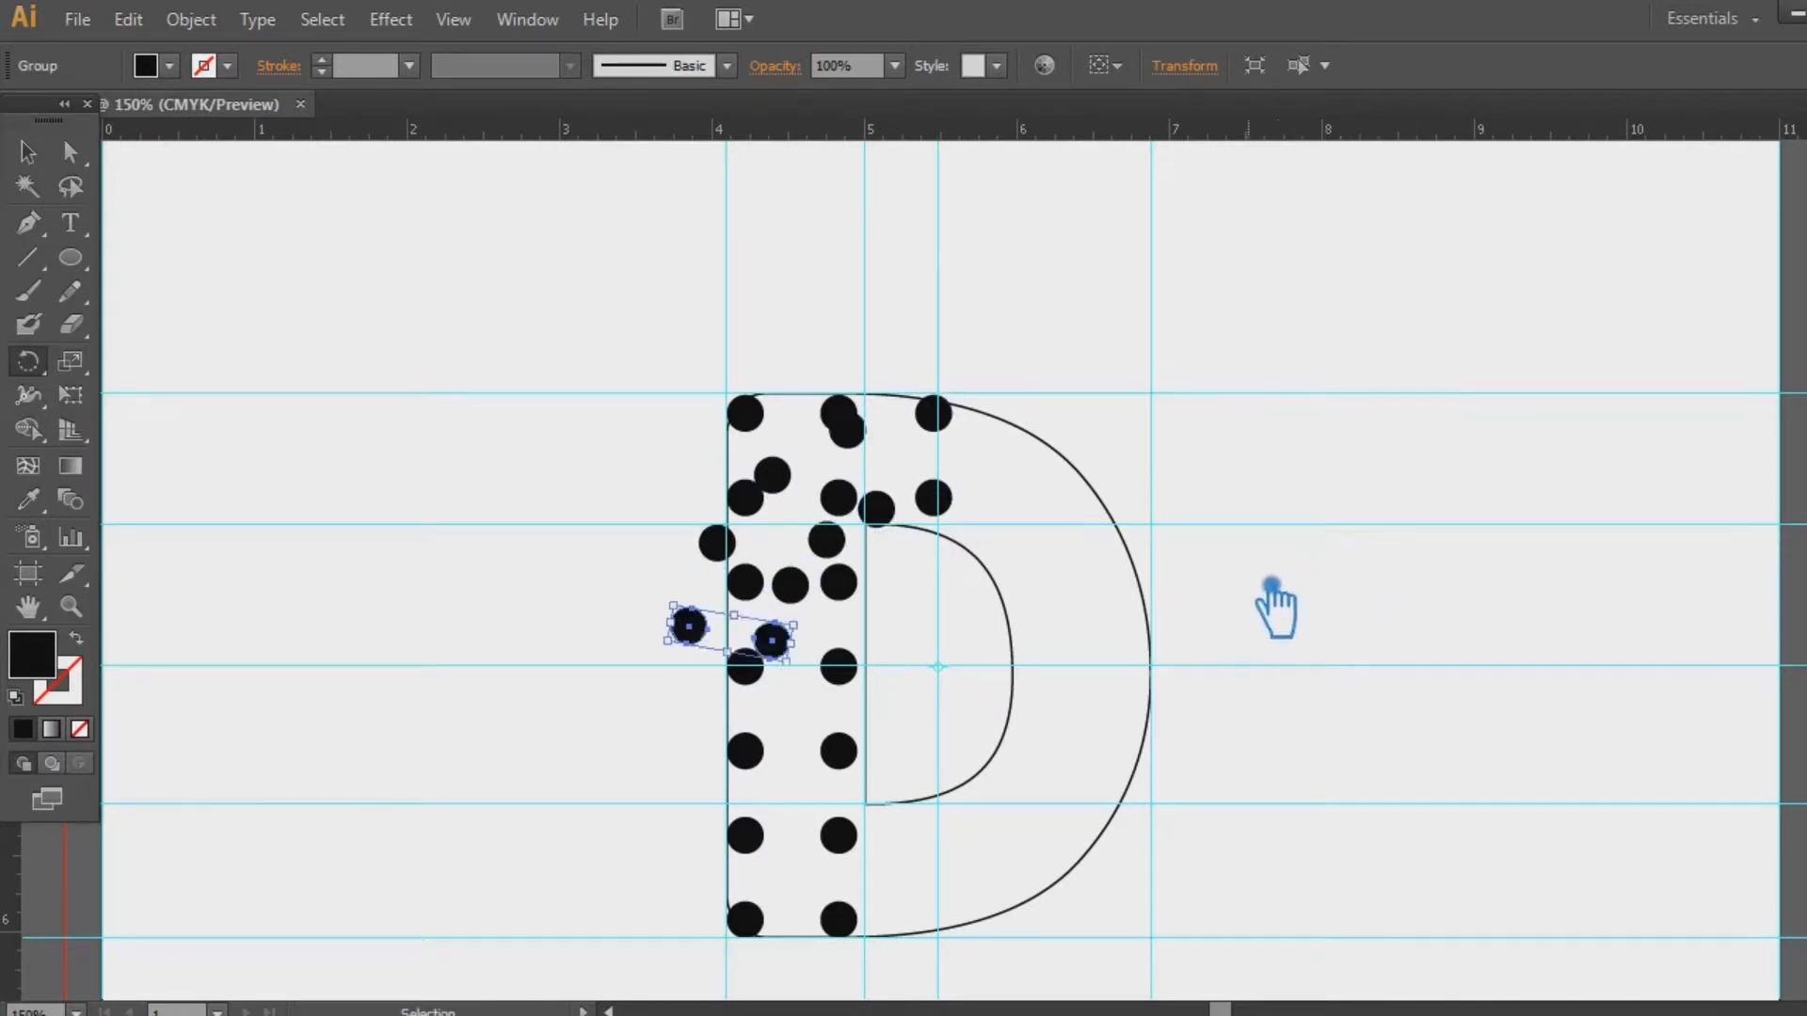
key(ctrl+d)
key(ctrl+d)
key(ctrl+d)
key(ctrl+d)
key(ctrl+d)
key(ctrl+d)
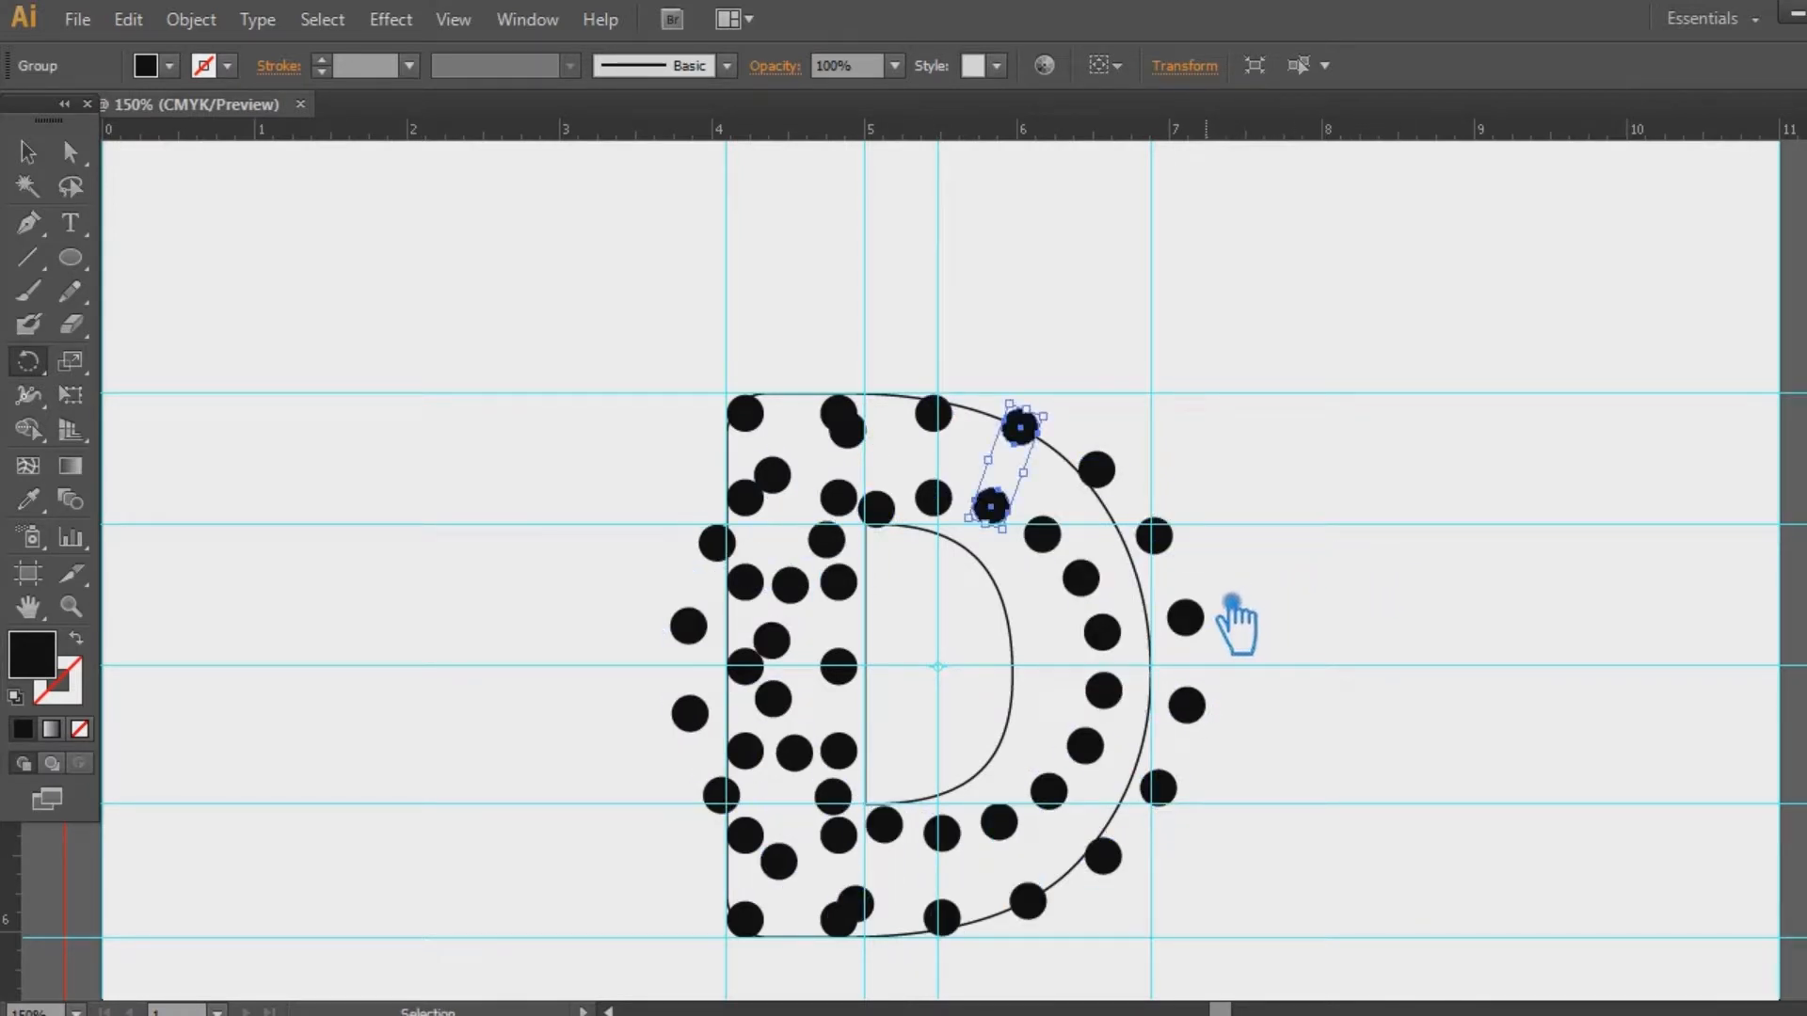
drag(612, 251, 927, 996)
key(Delete)
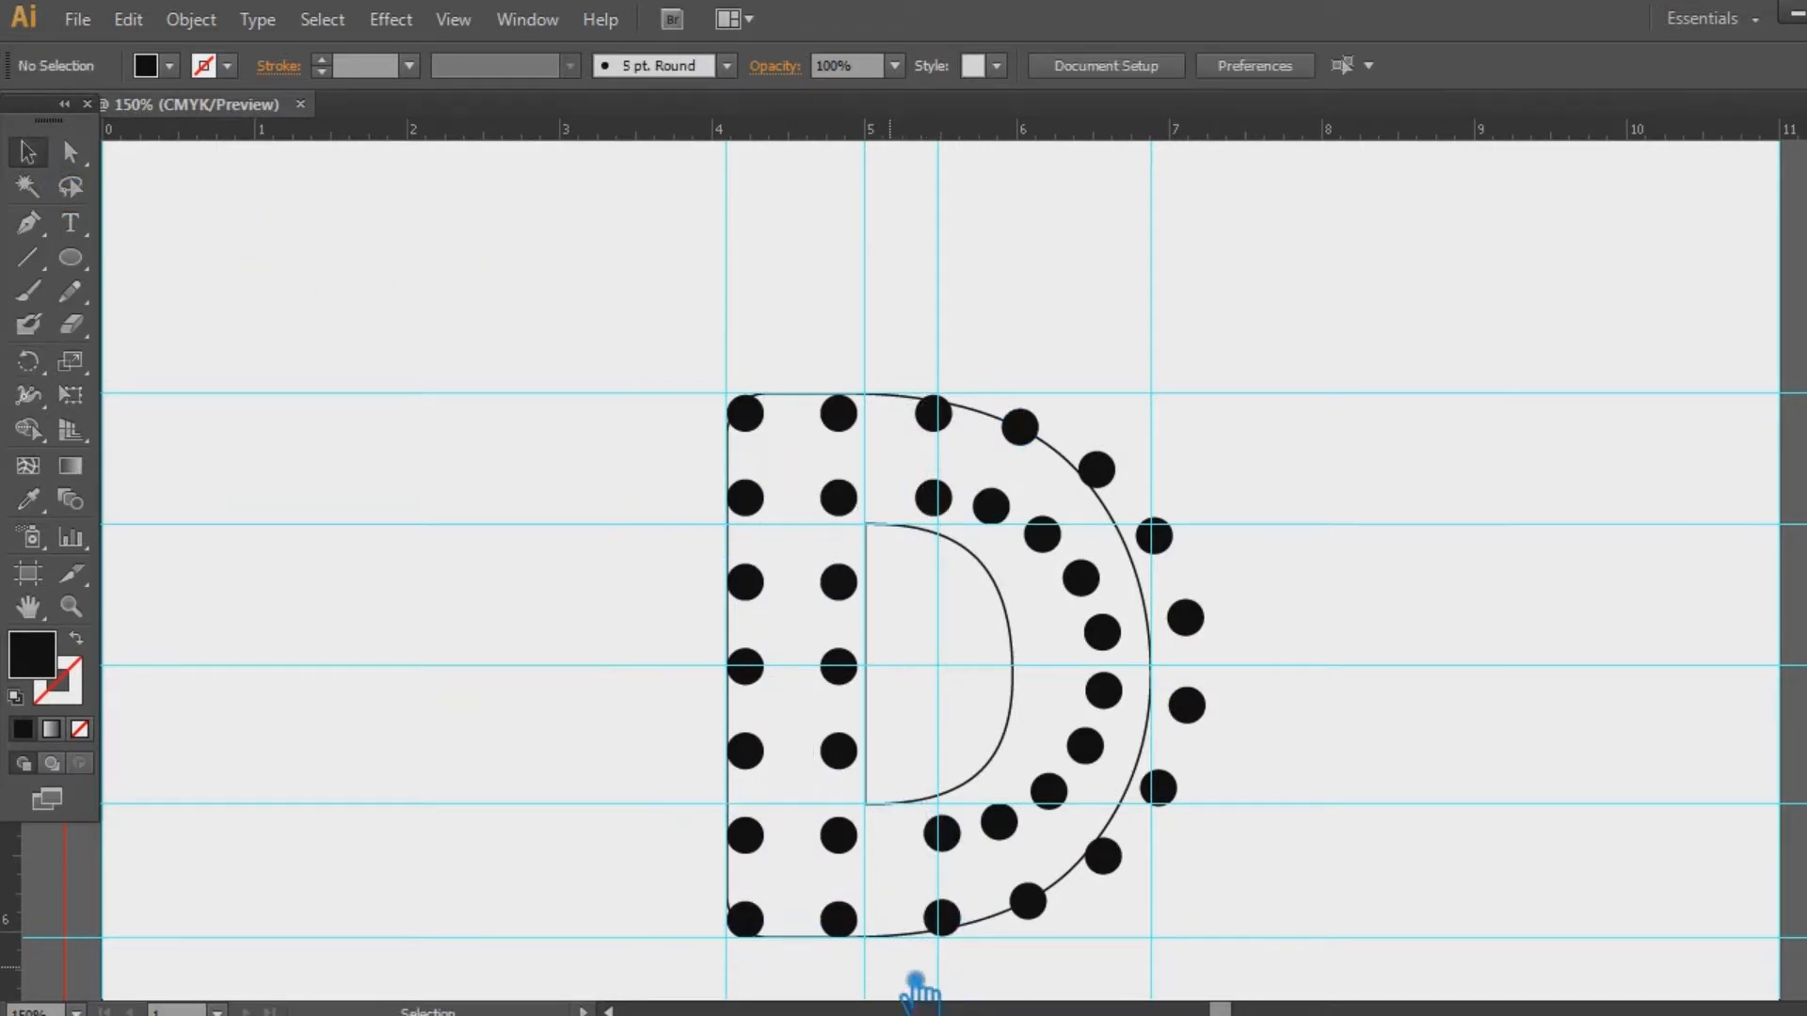
Marquee-select the dots on the D's right side and nudge them left, then back right
drag(1244, 941, 893, 402)
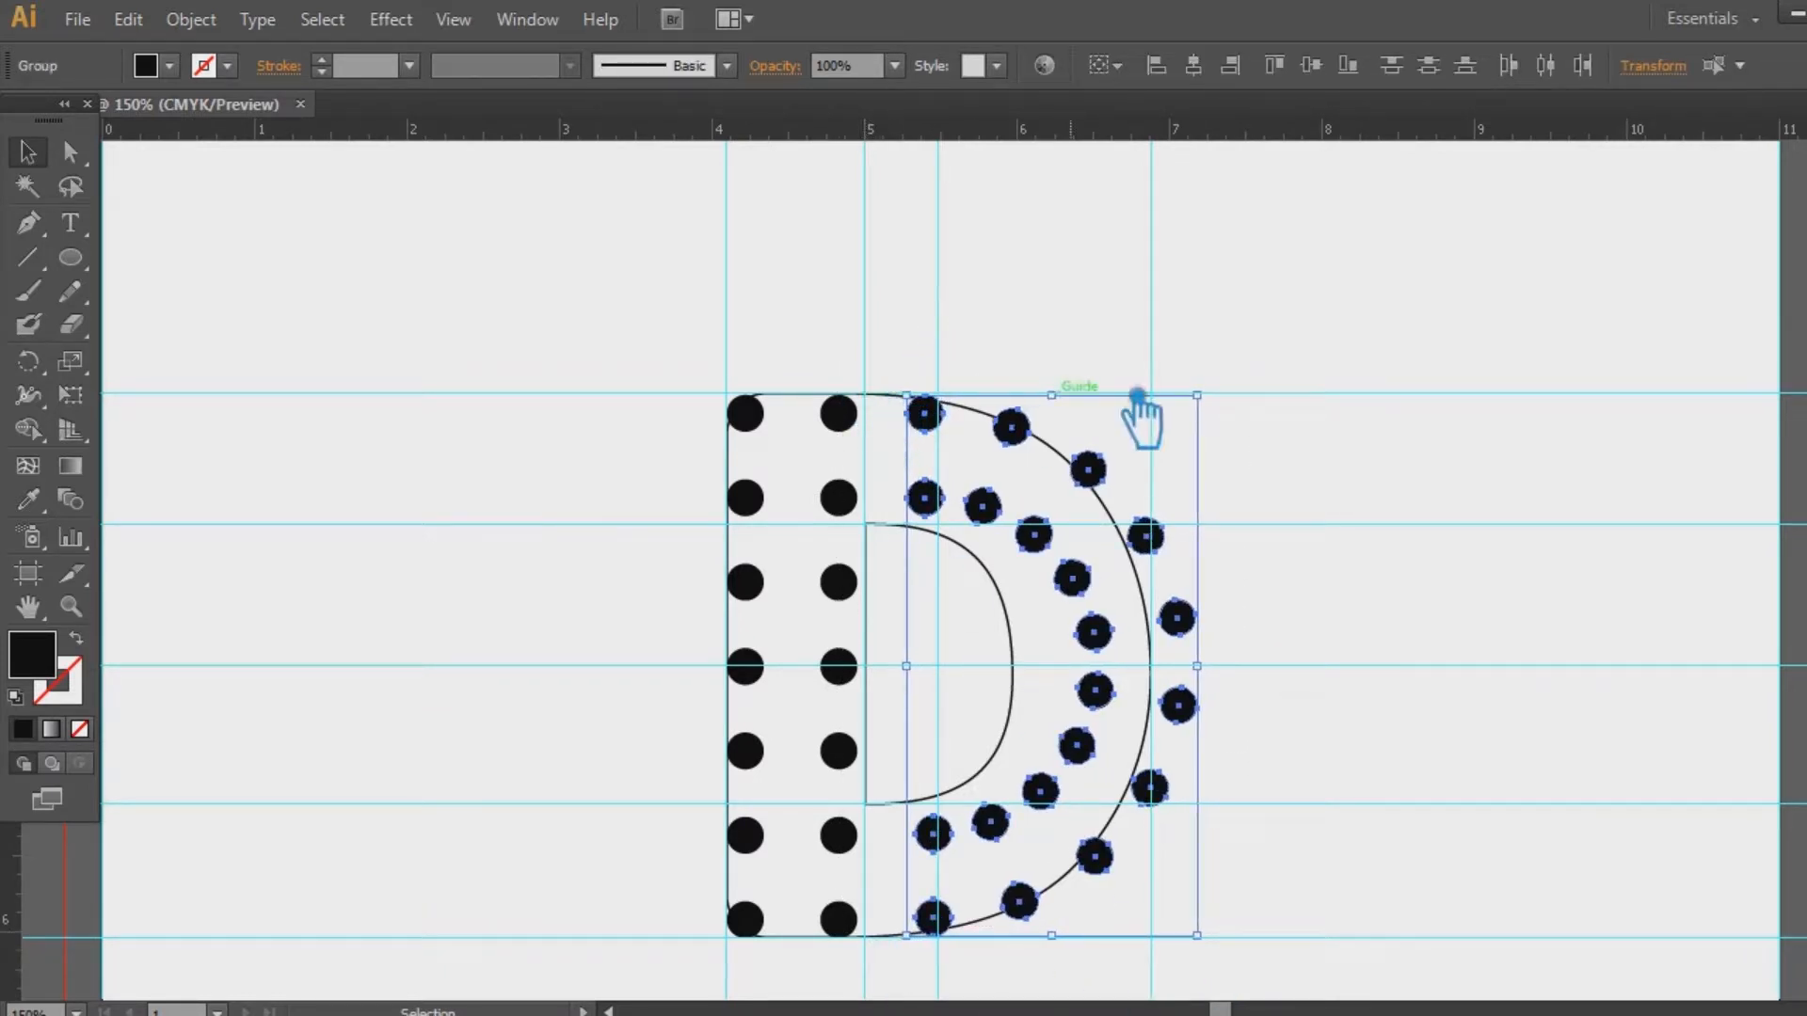
click(1404, 386)
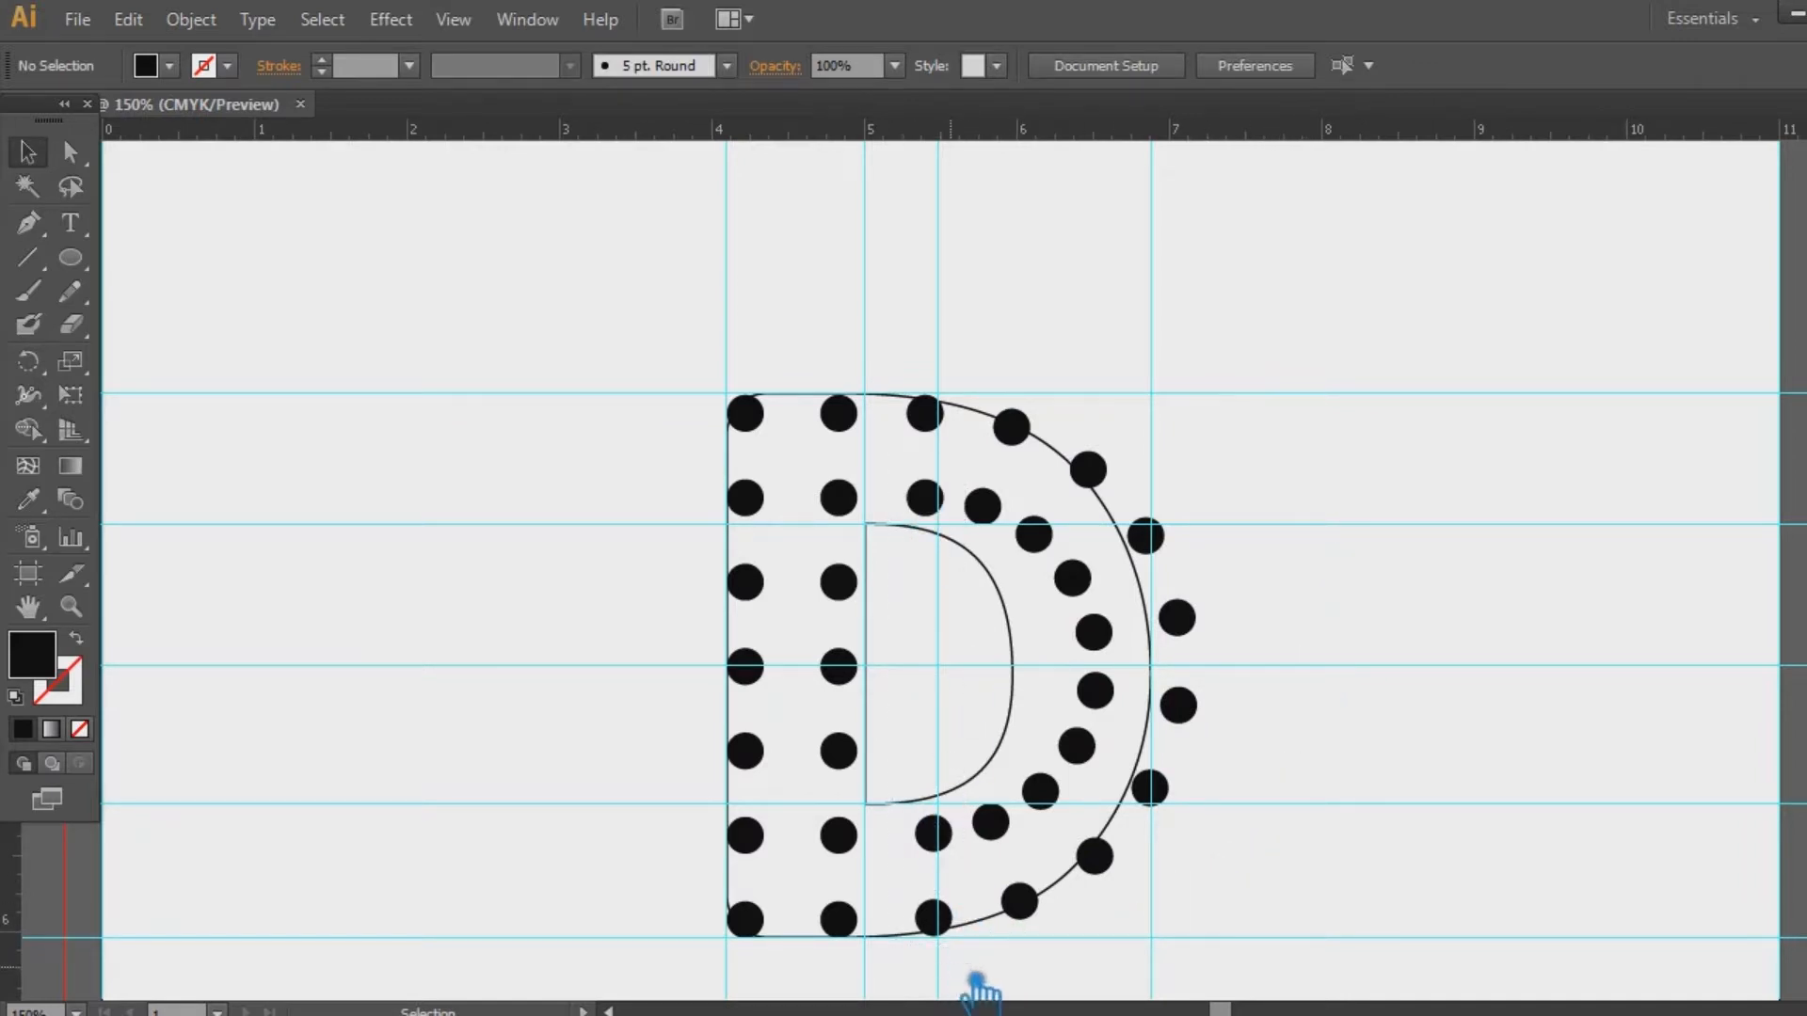
drag(953, 963, 911, 367)
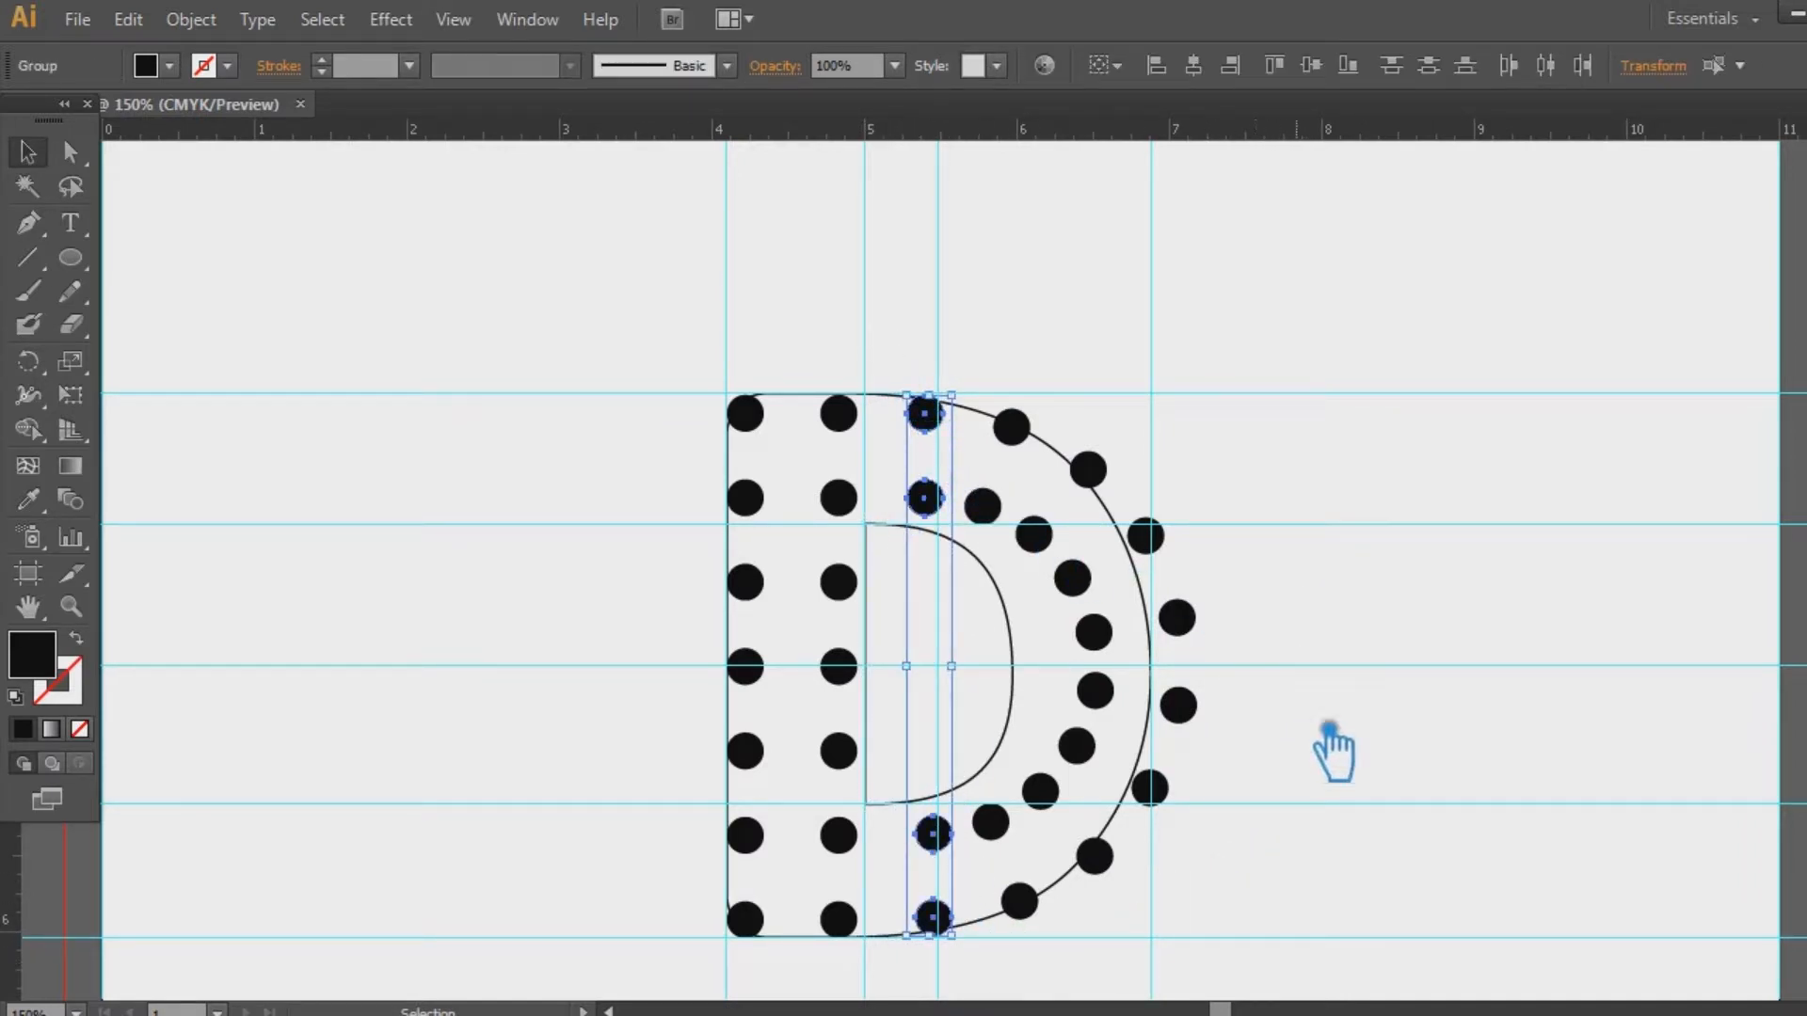
click(1302, 959)
drag(1251, 929, 934, 358)
key(Left)
key(Left)
key(Left)
key(Left)
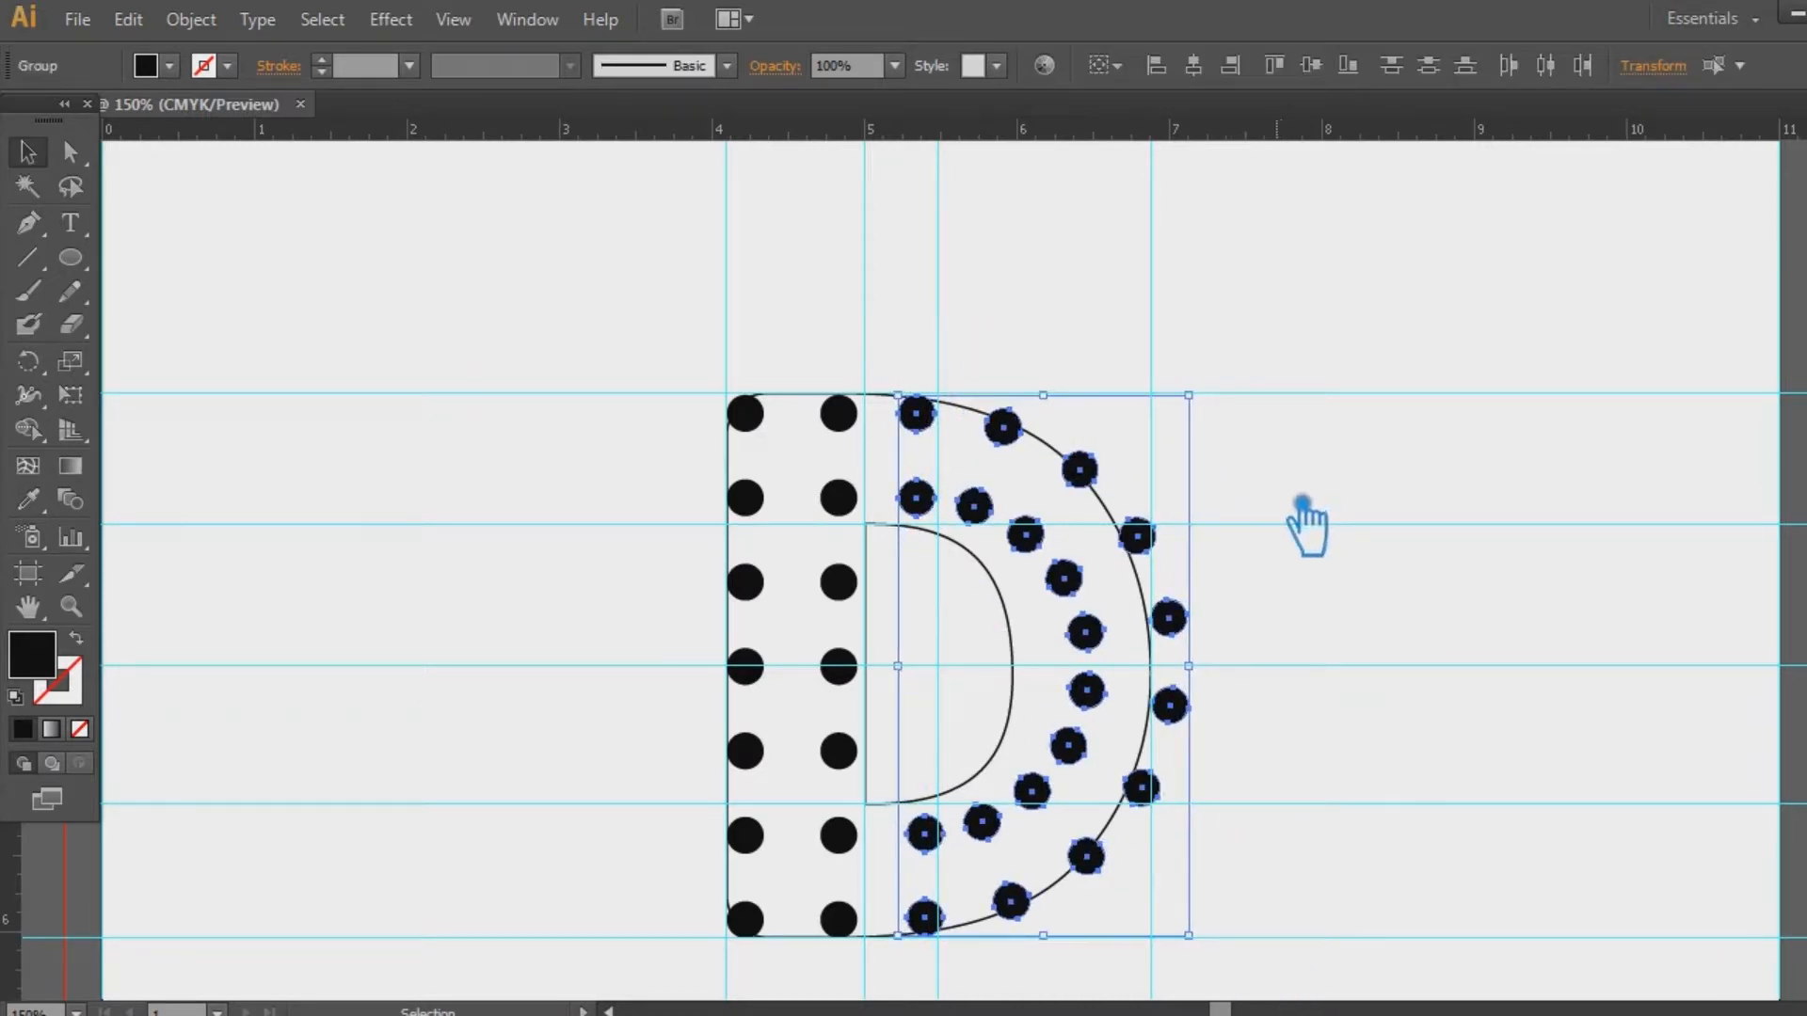
key(Right)
key(Right)
key(Right)
click(1380, 521)
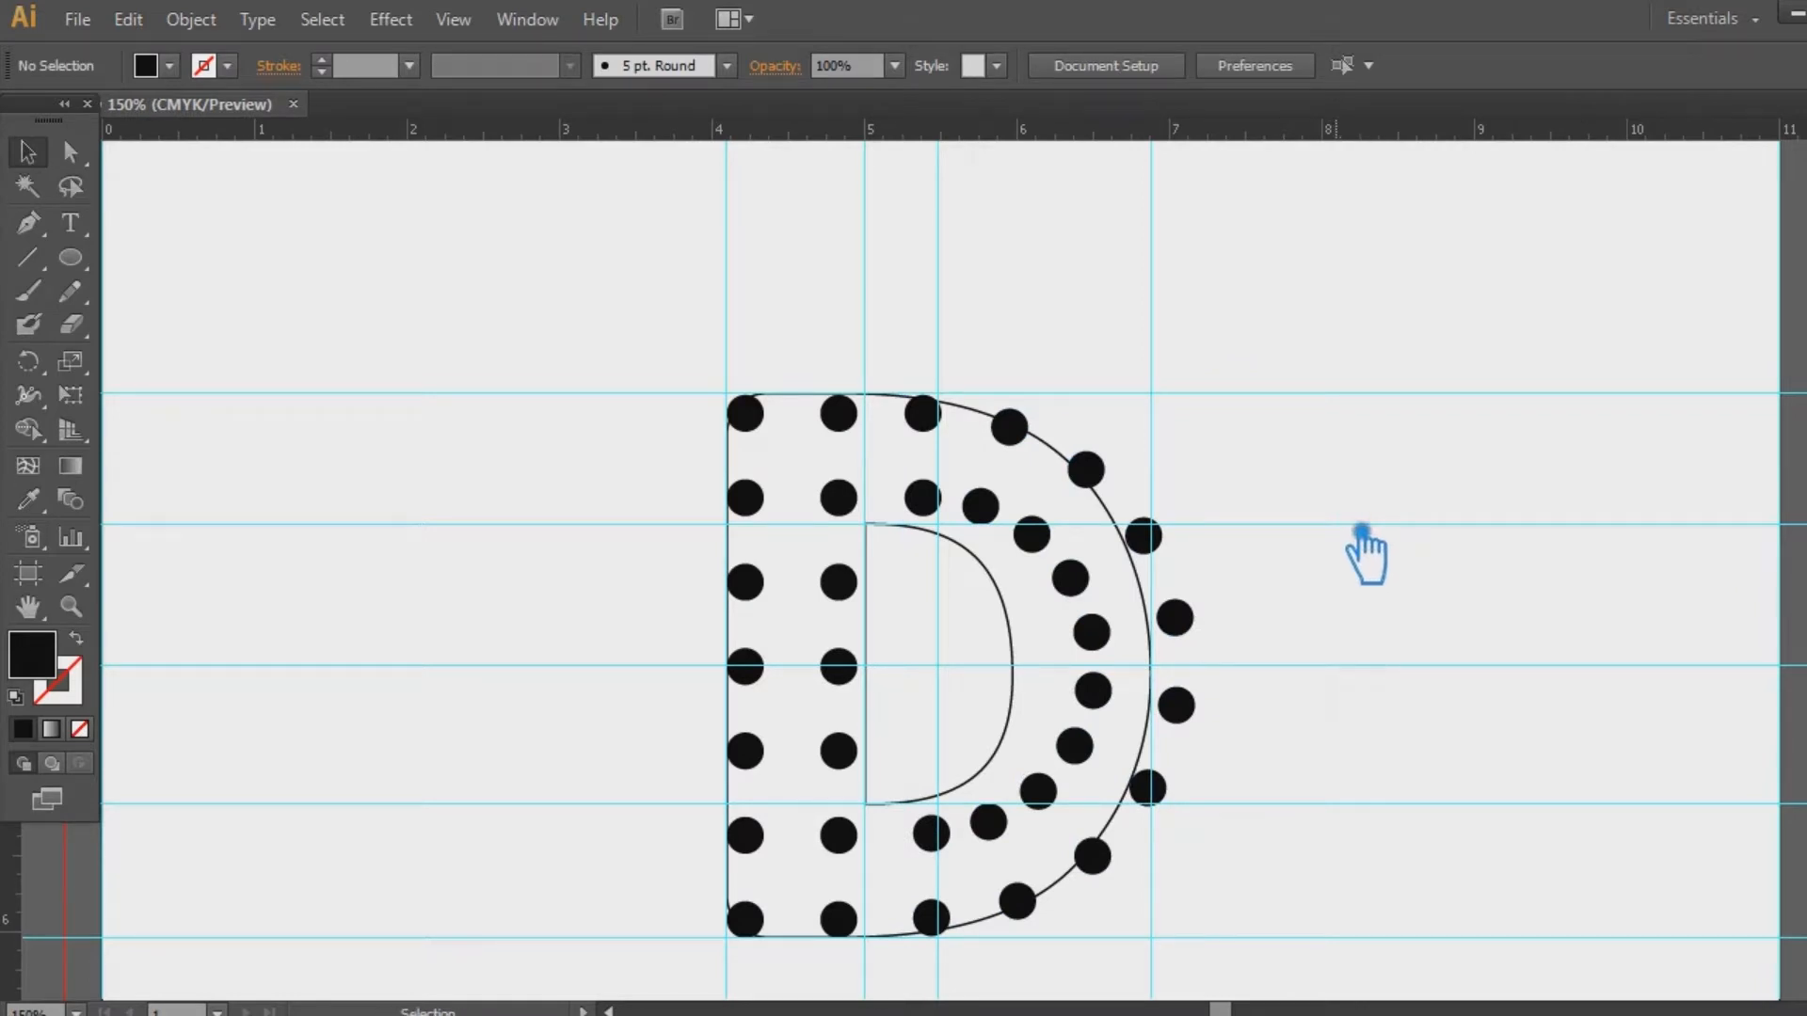
Select the left dot columns, clear the selection, and undo the last change
drag(663, 305, 778, 995)
click(329, 673)
key(ctrl+z)
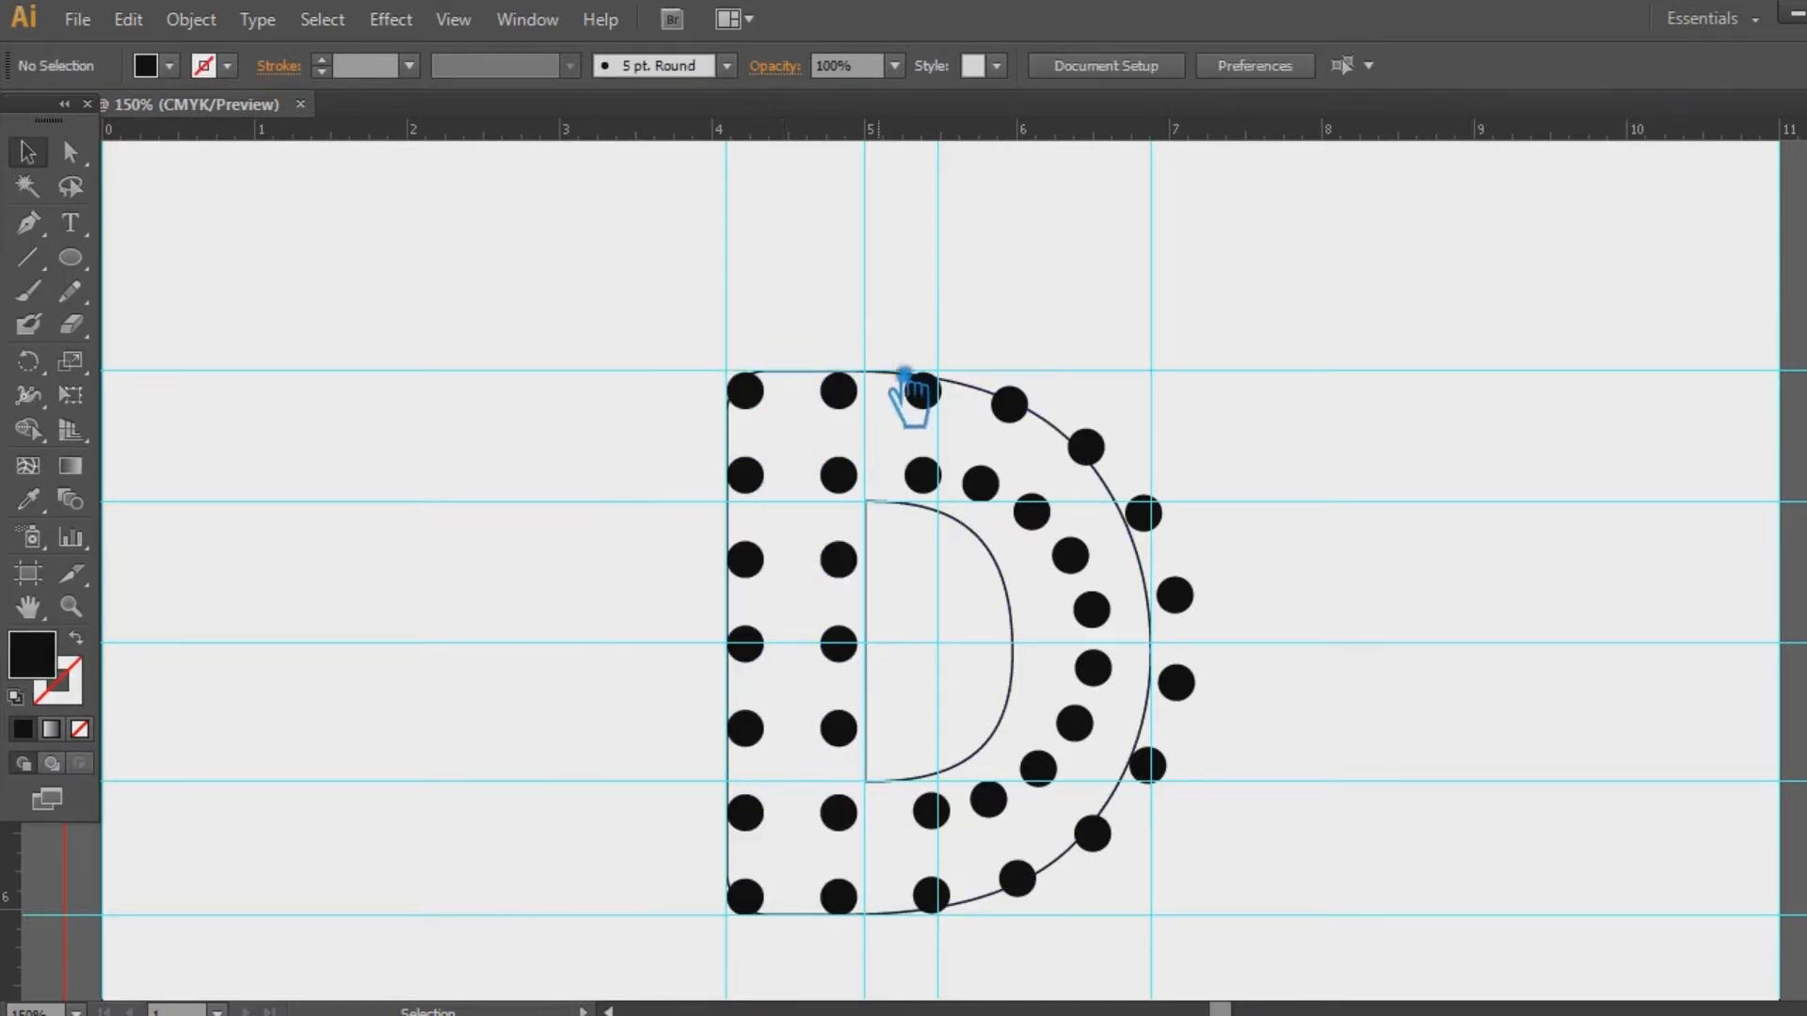
Lock the D outline with Ctrl+2 and select the leftmost dot column with Direct Selection
click(882, 371)
key(ctrl+2)
drag(672, 307, 809, 983)
click(302, 658)
key(a)
drag(624, 262, 800, 939)
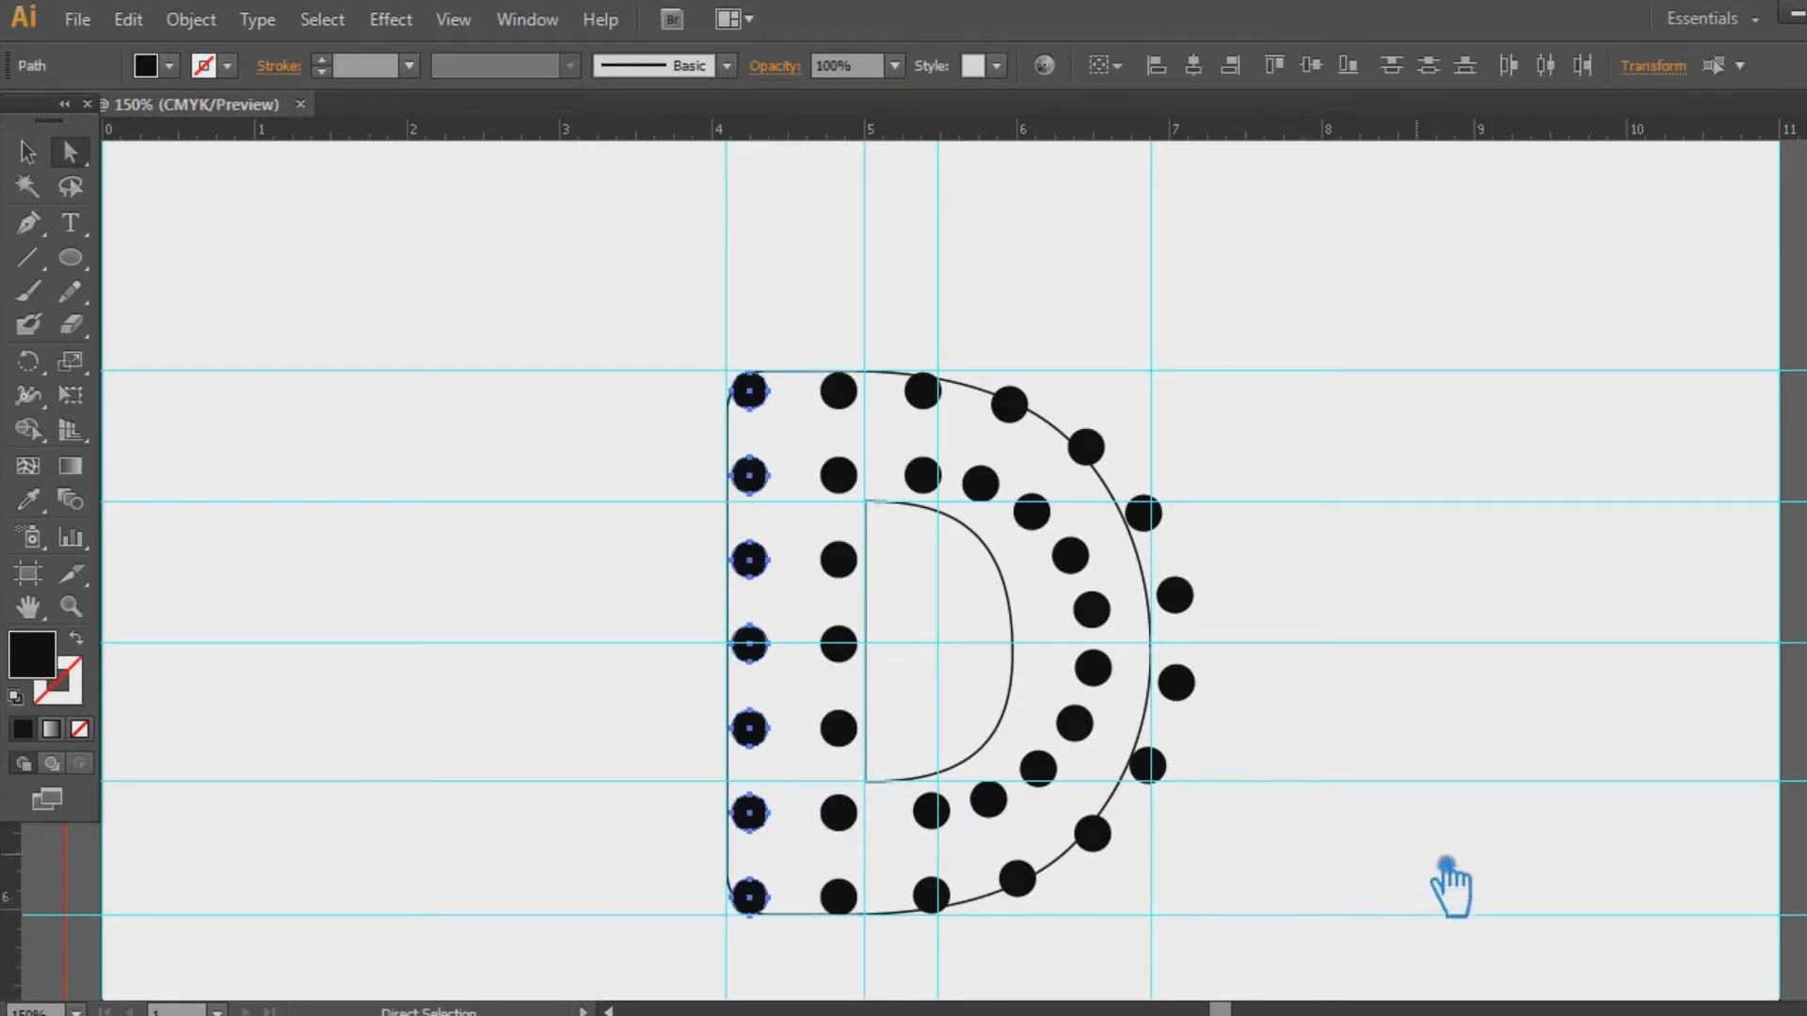
click(1522, 793)
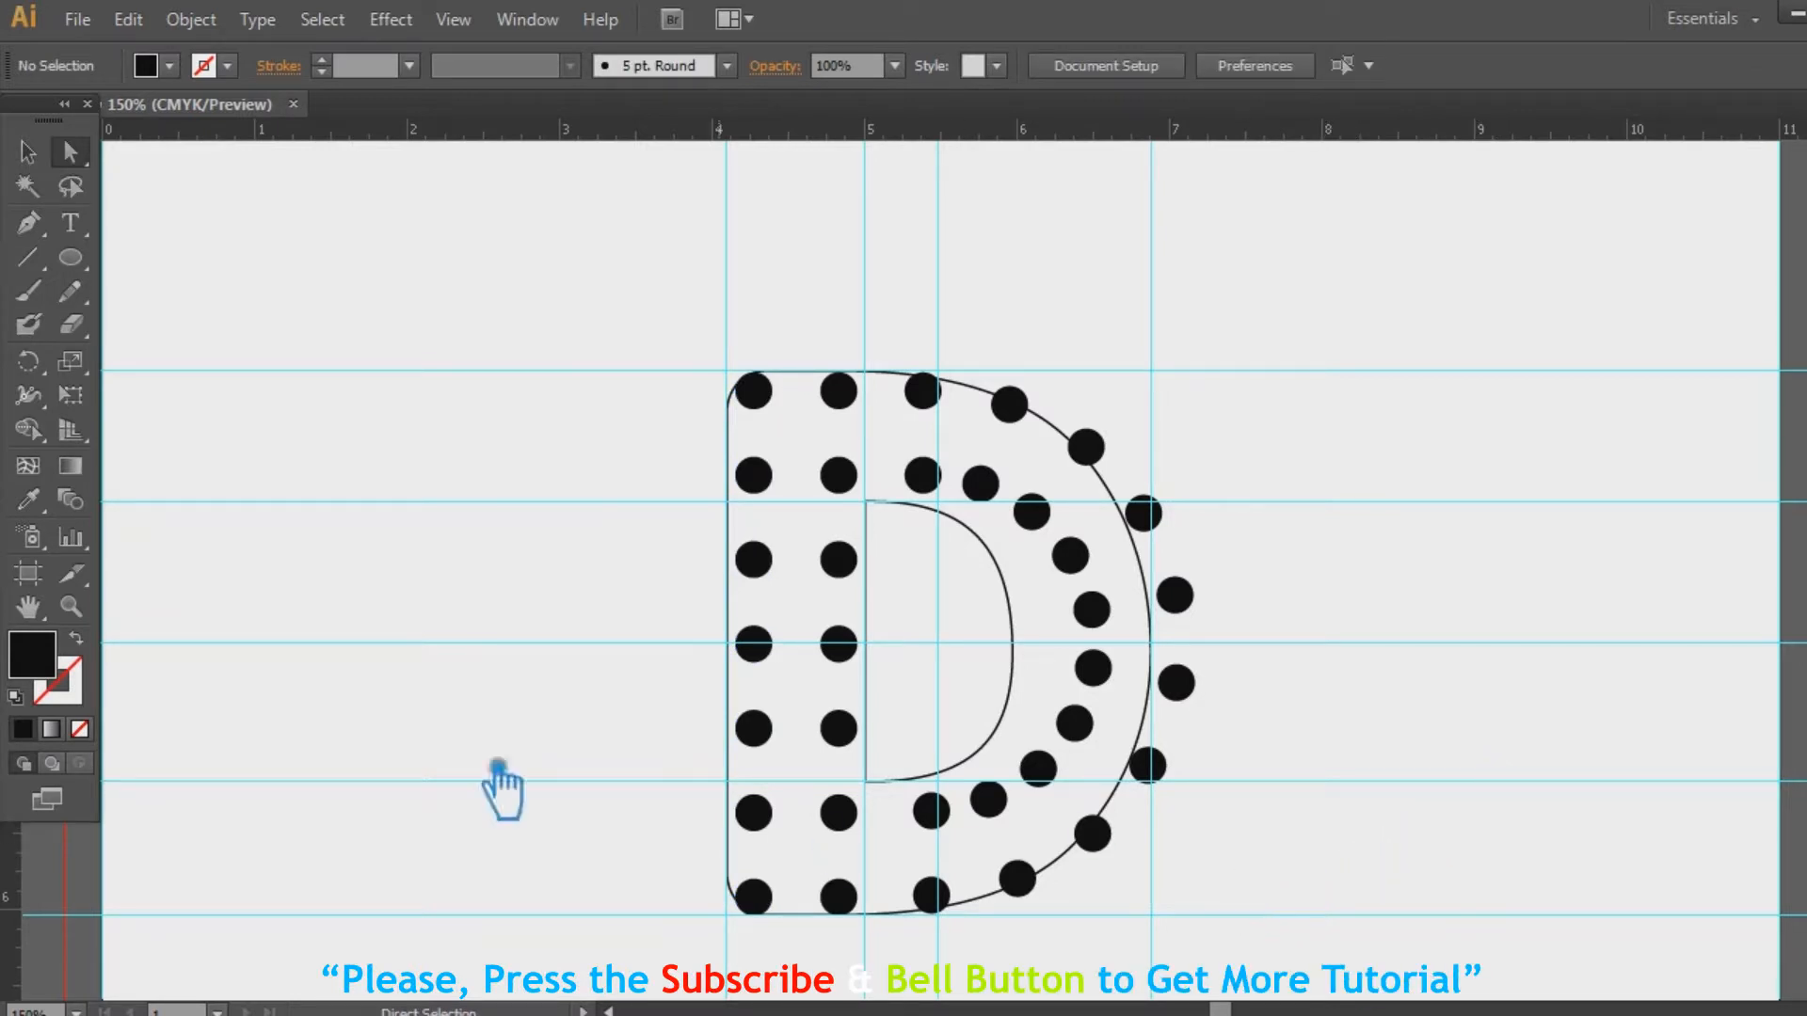
click(28, 152)
Nudge the dots on the D's curve one step left
drag(1214, 934, 921, 372)
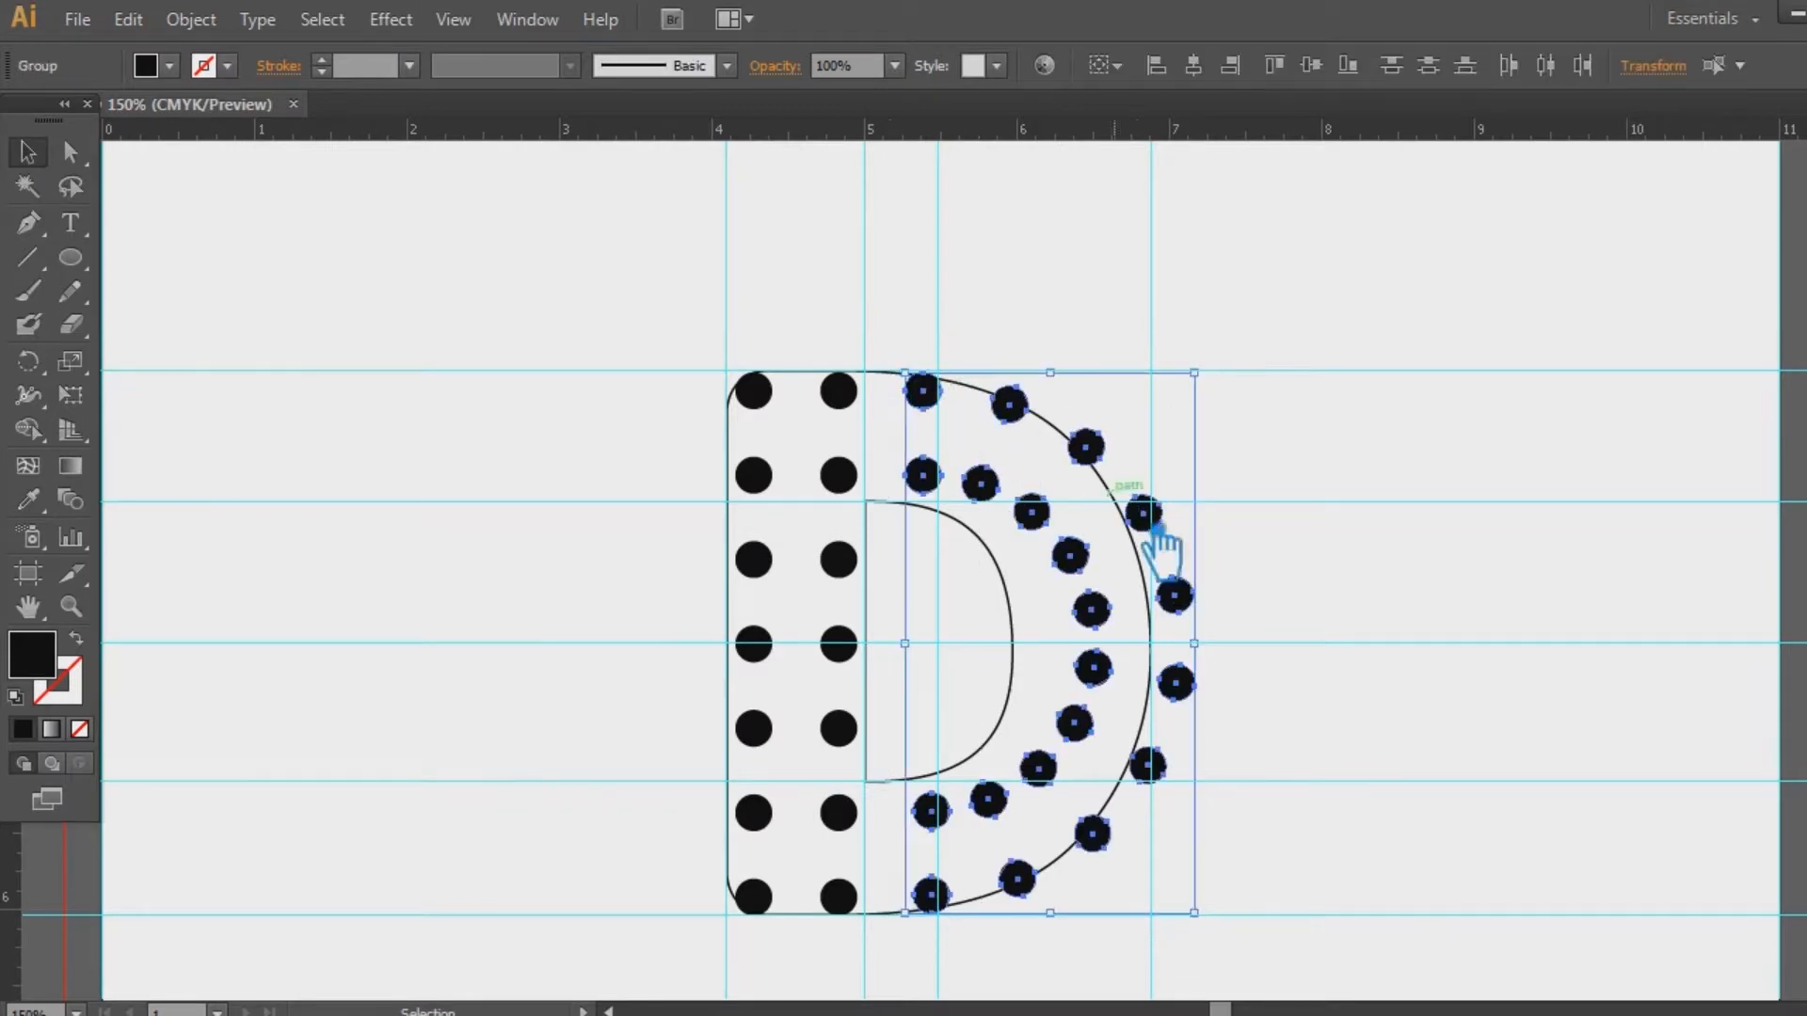
key(Left)
key(Left)
key(Left)
key(Left)
click(1396, 625)
drag(1287, 933, 612, 295)
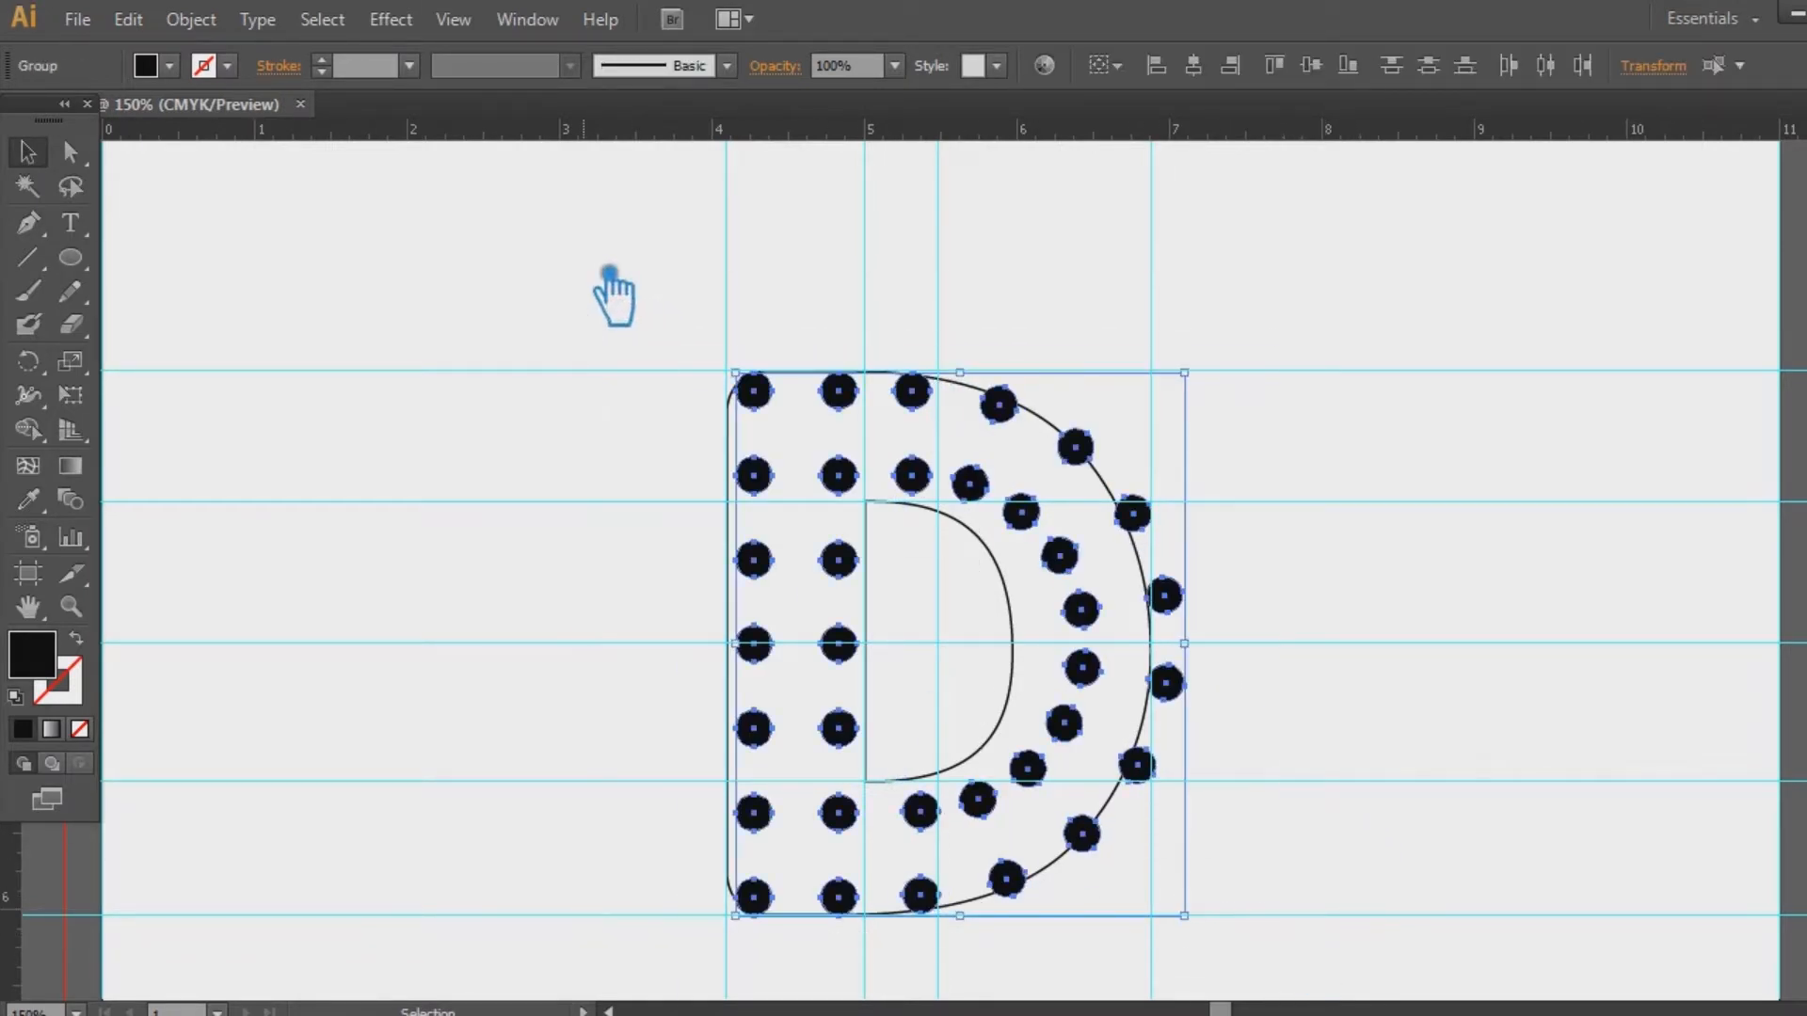
click(1348, 497)
Unlock the D outline with Ctrl+Alt+2 and delete it
key(a)
key(ctrl+alt+2)
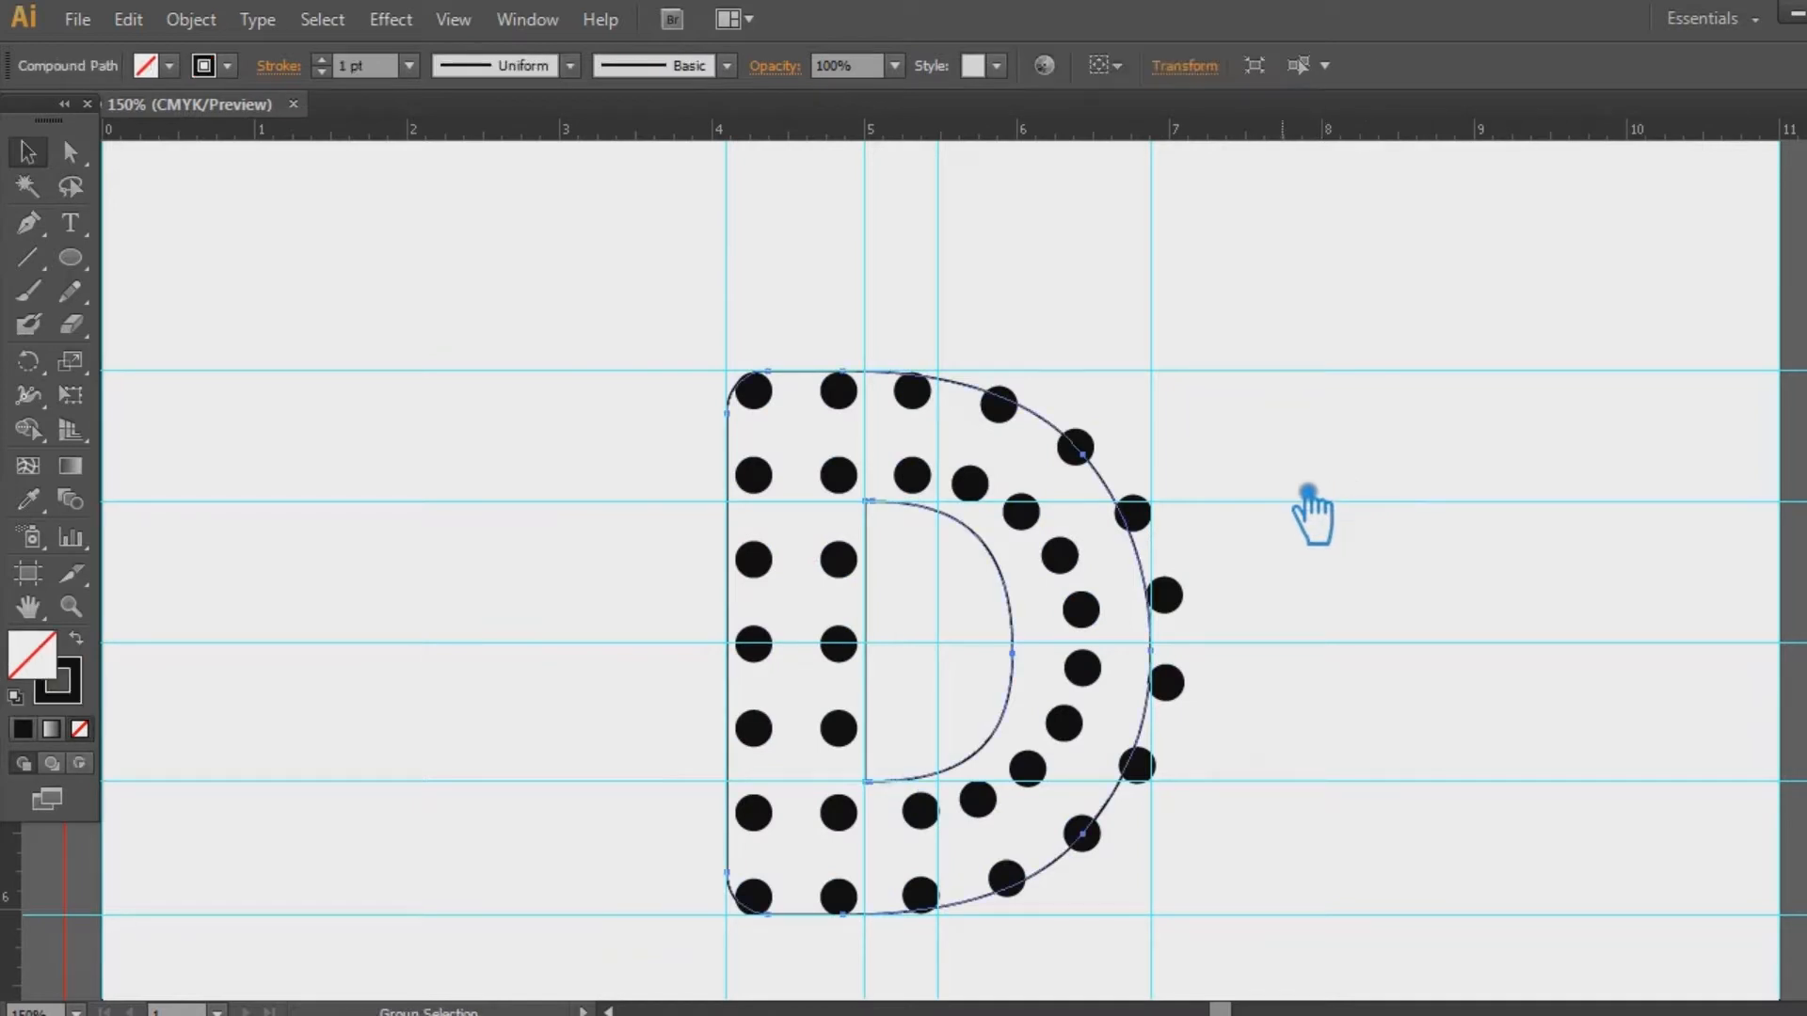
click(1307, 491)
click(1076, 444)
key(Delete)
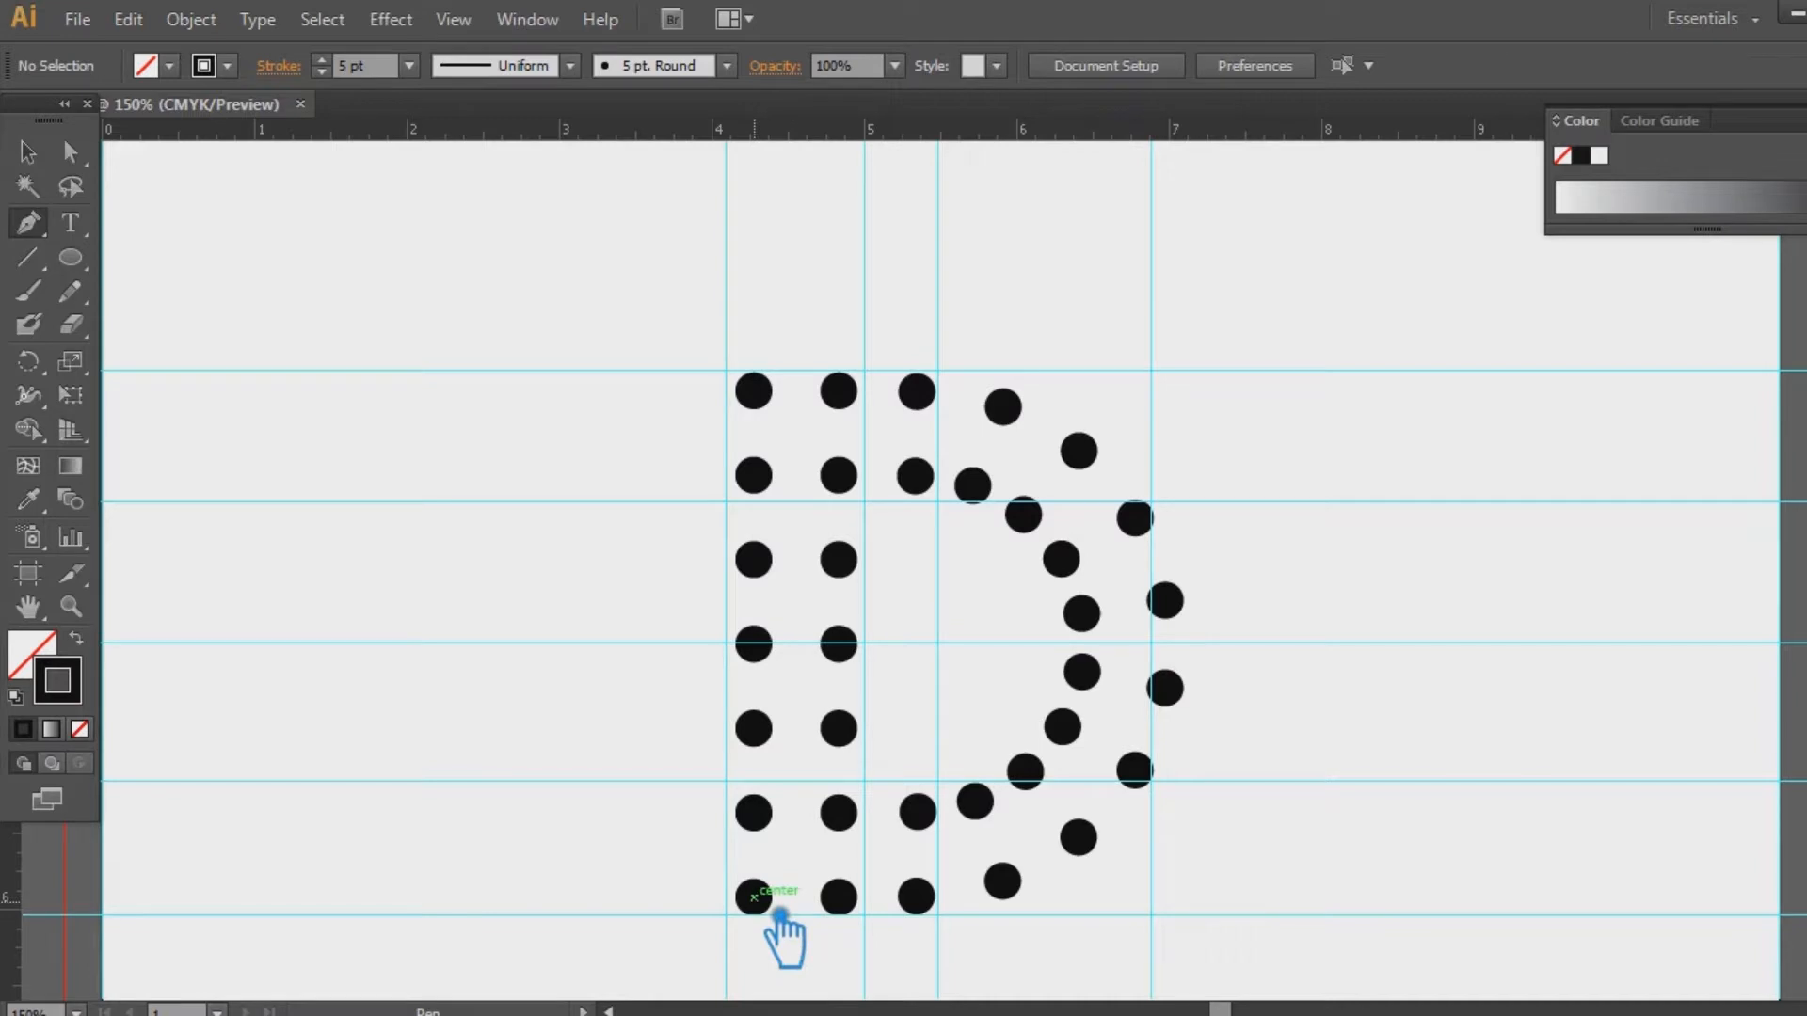
Draw a short diagonal line from the bottom-left dot to the dot up-right of it
click(753, 896)
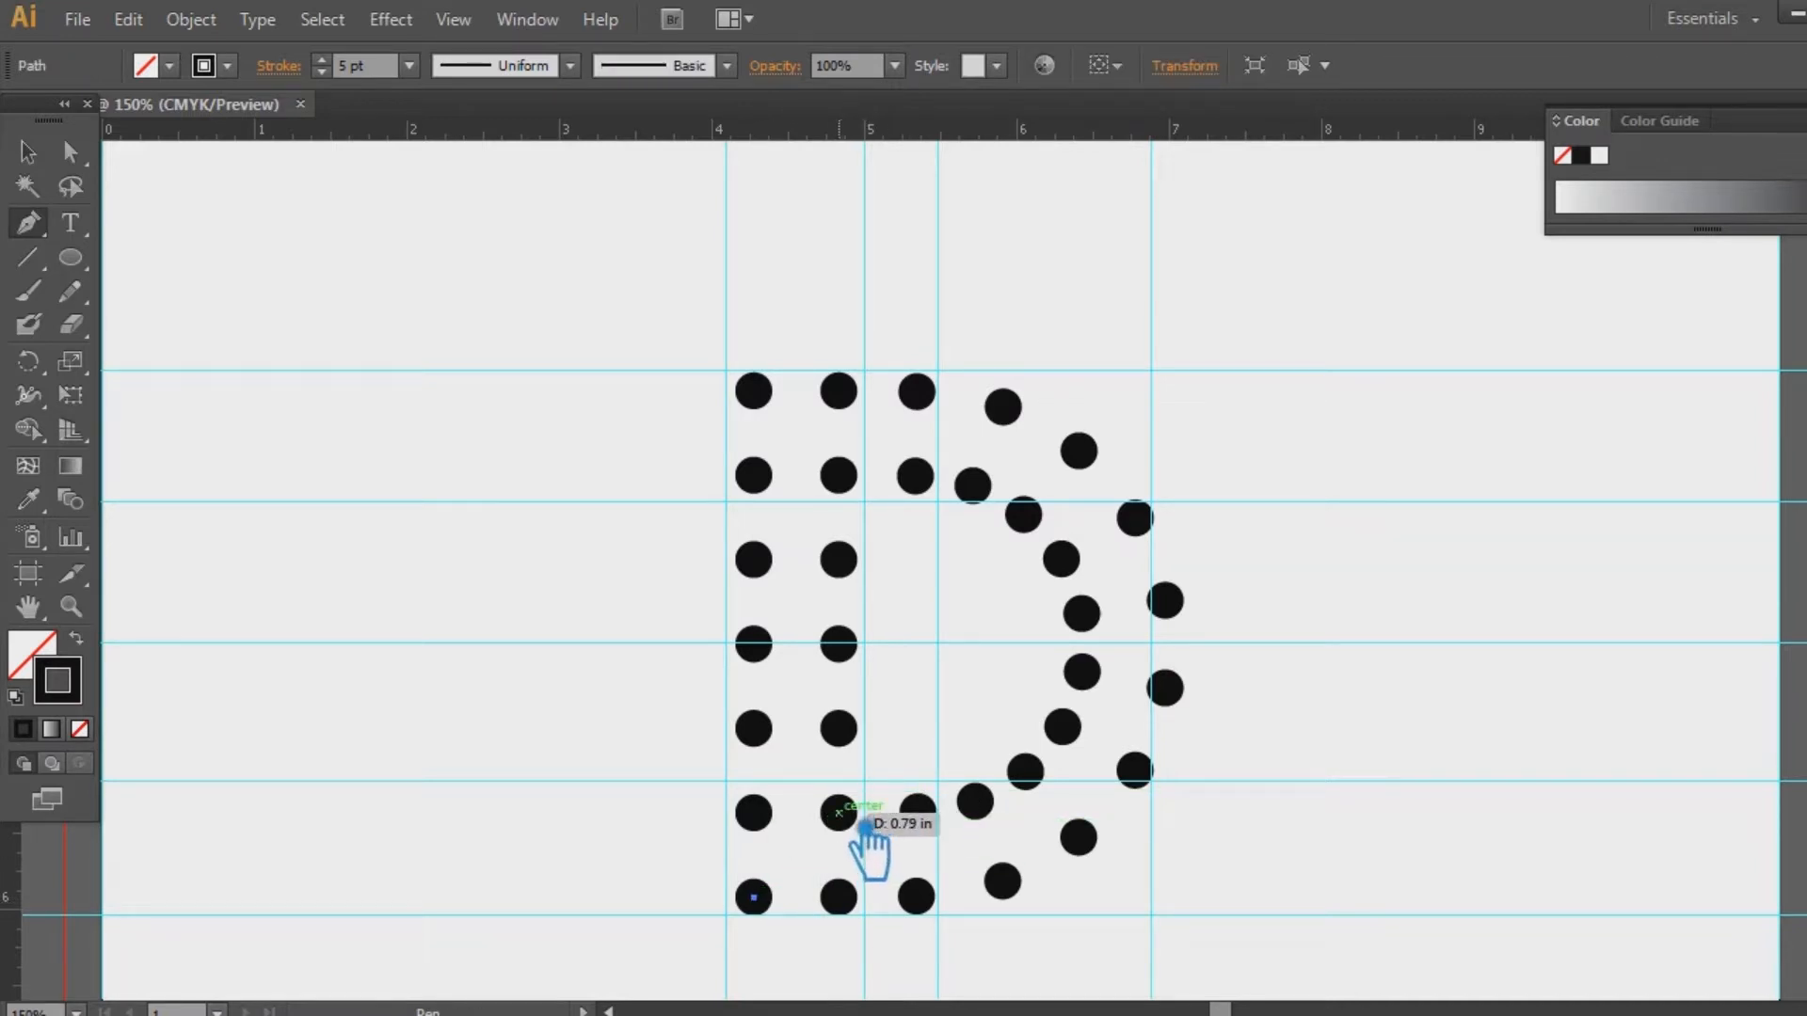
click(838, 812)
click(28, 153)
click(141, 254)
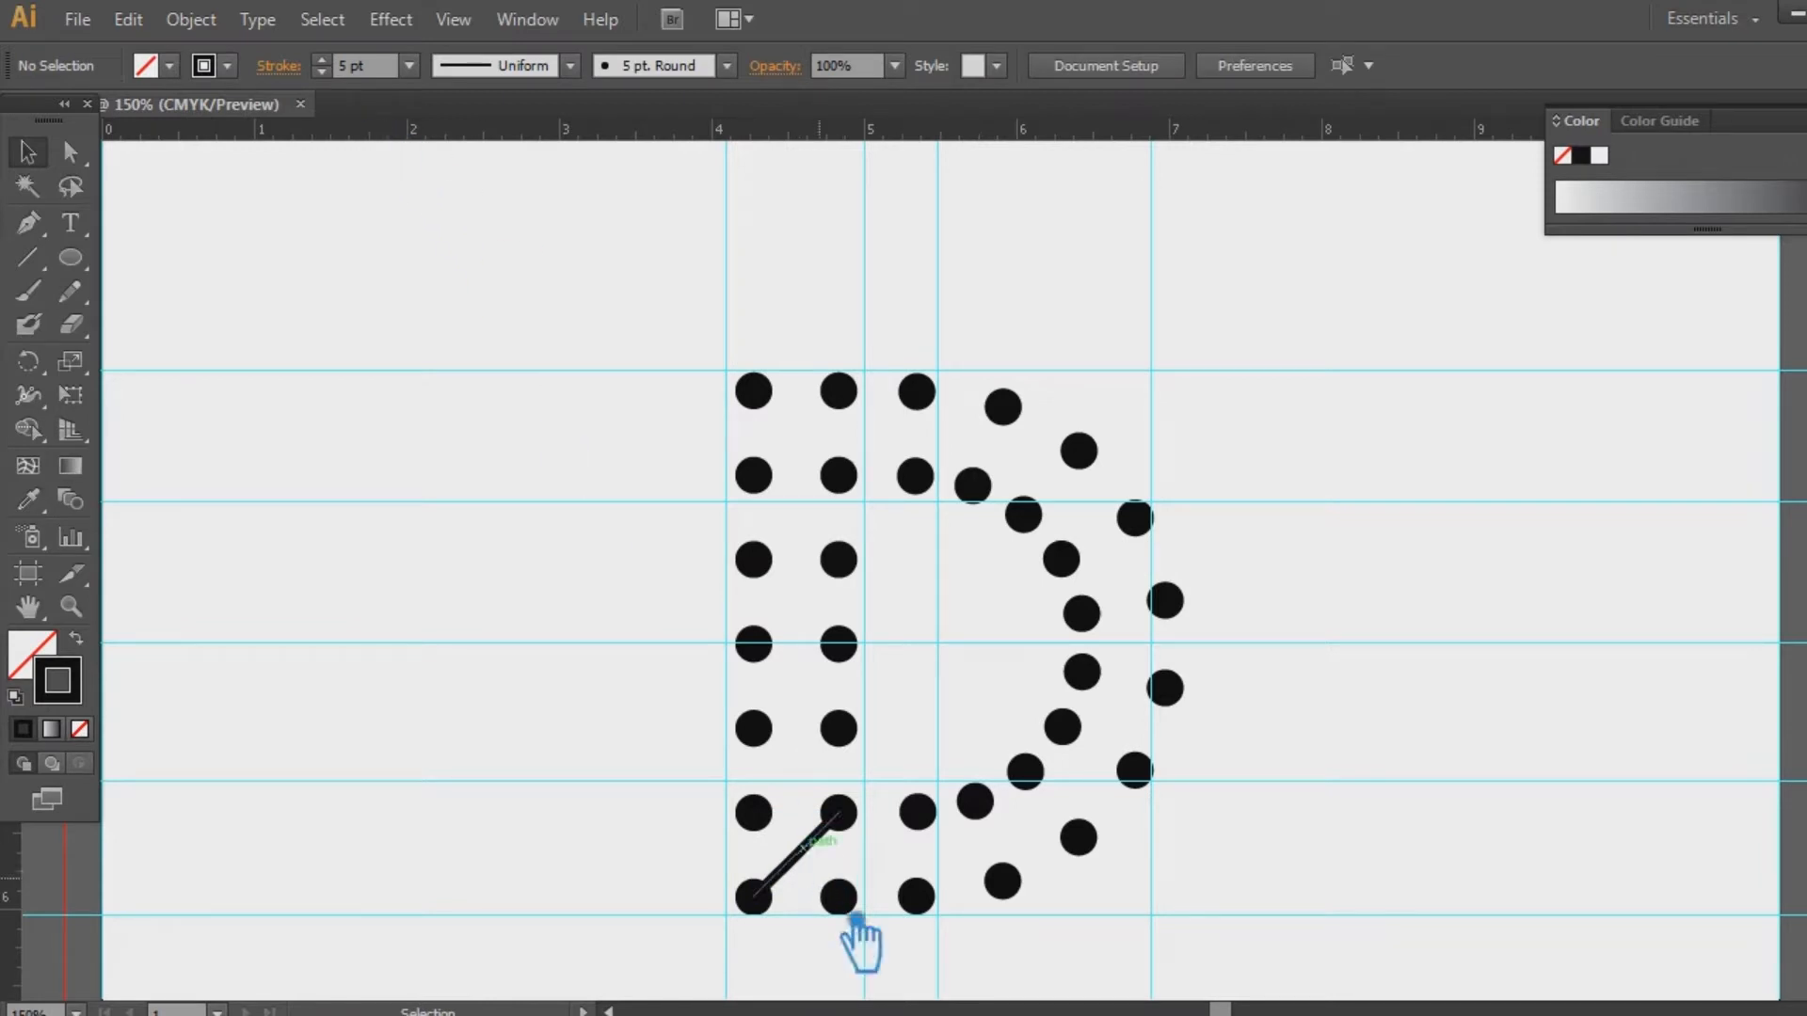
click(800, 850)
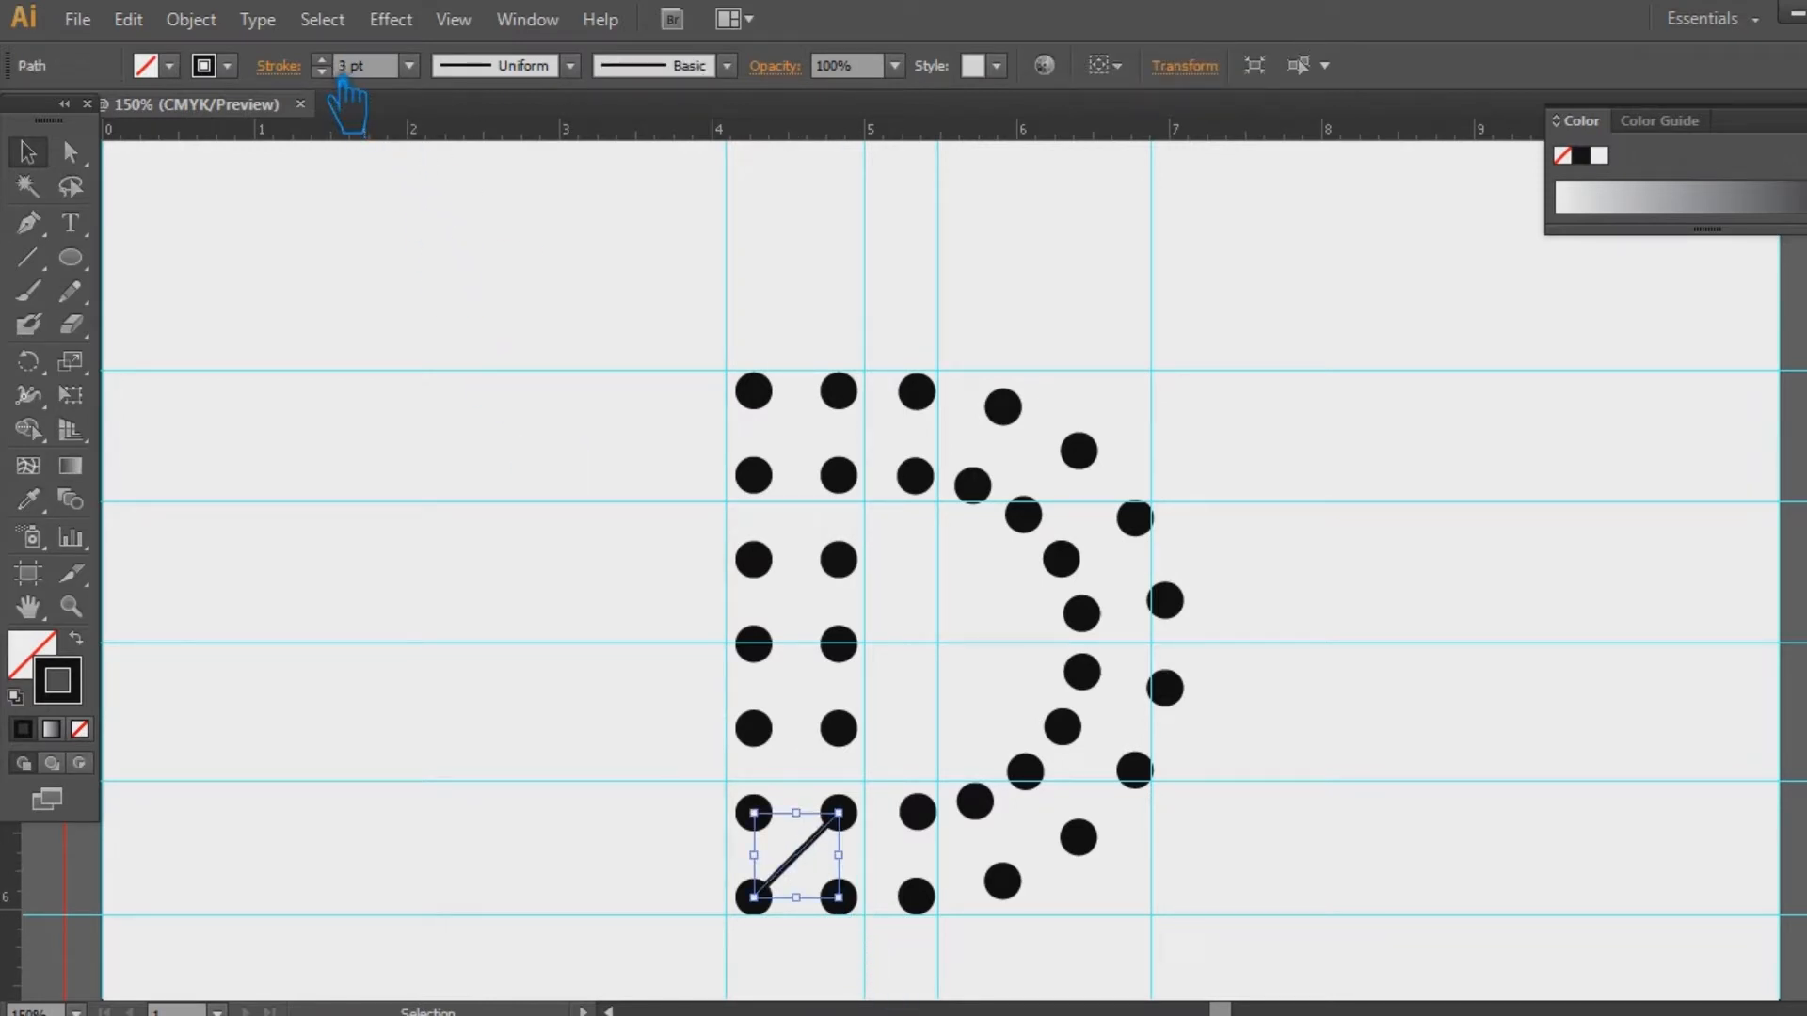
click(406, 470)
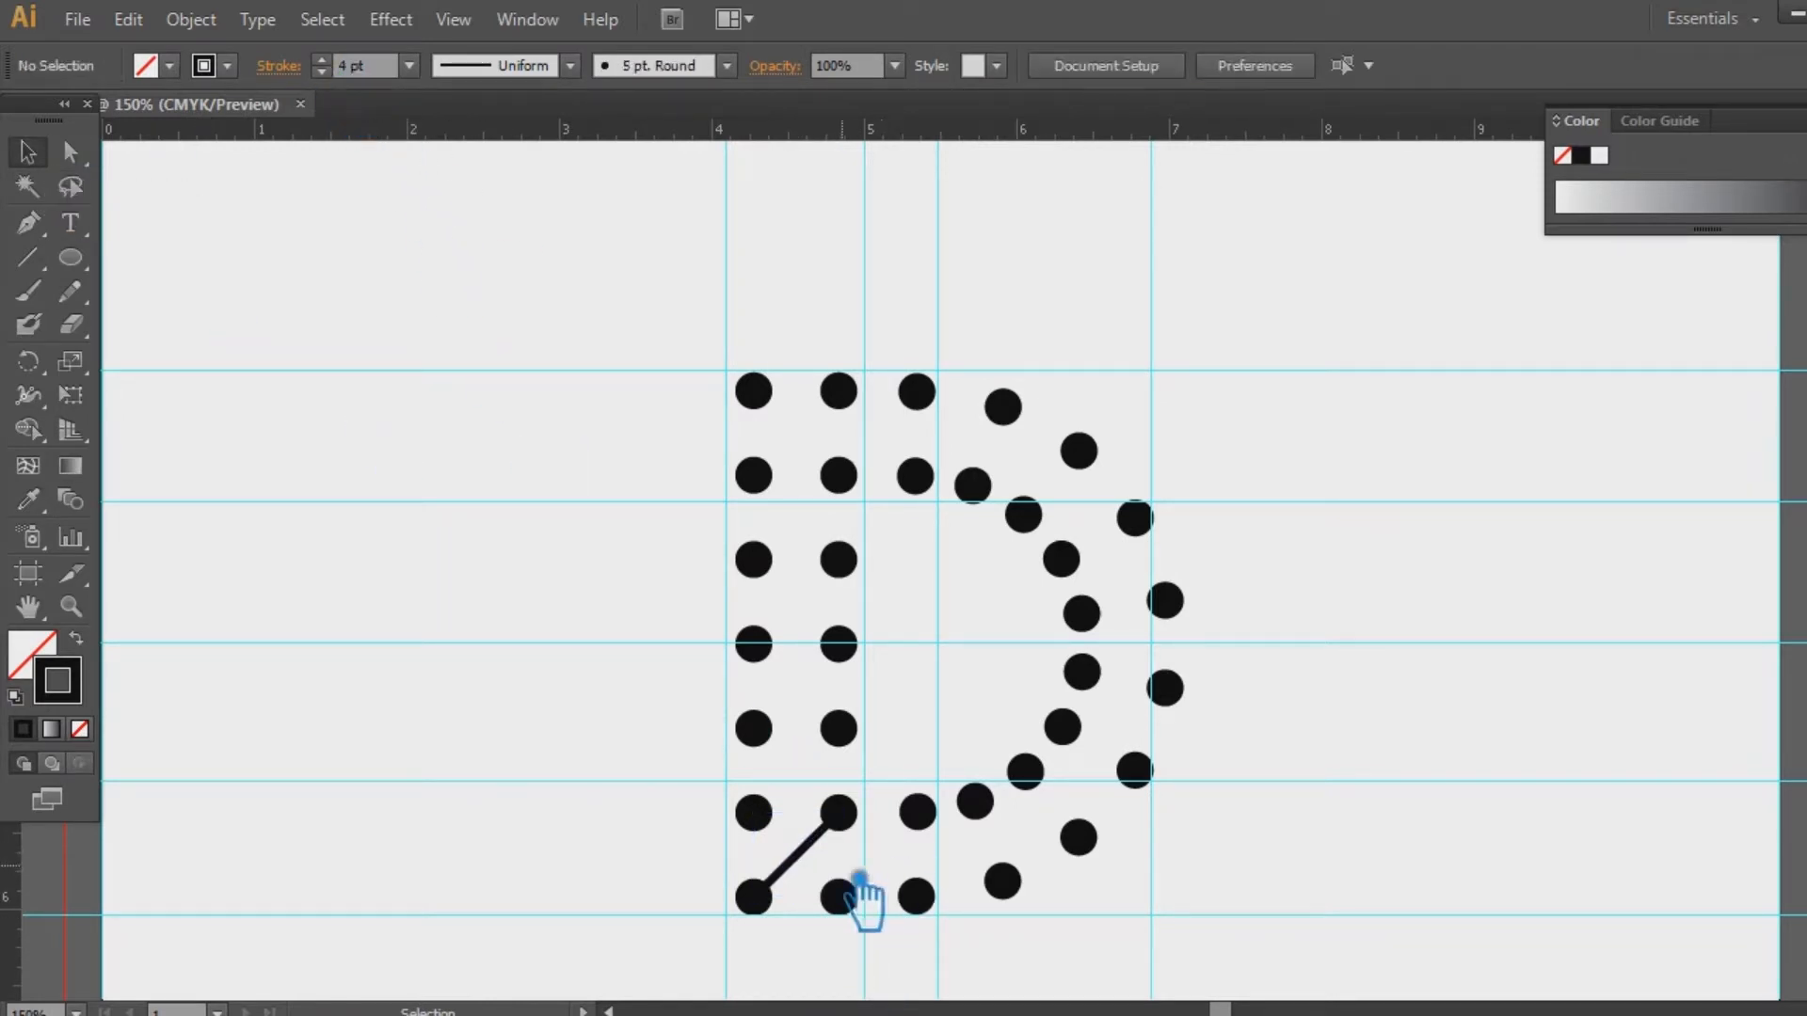
click(817, 835)
Extend the line with the Pen tool, alternating between the two columns up to the top-left dot
key(p)
click(839, 813)
click(753, 727)
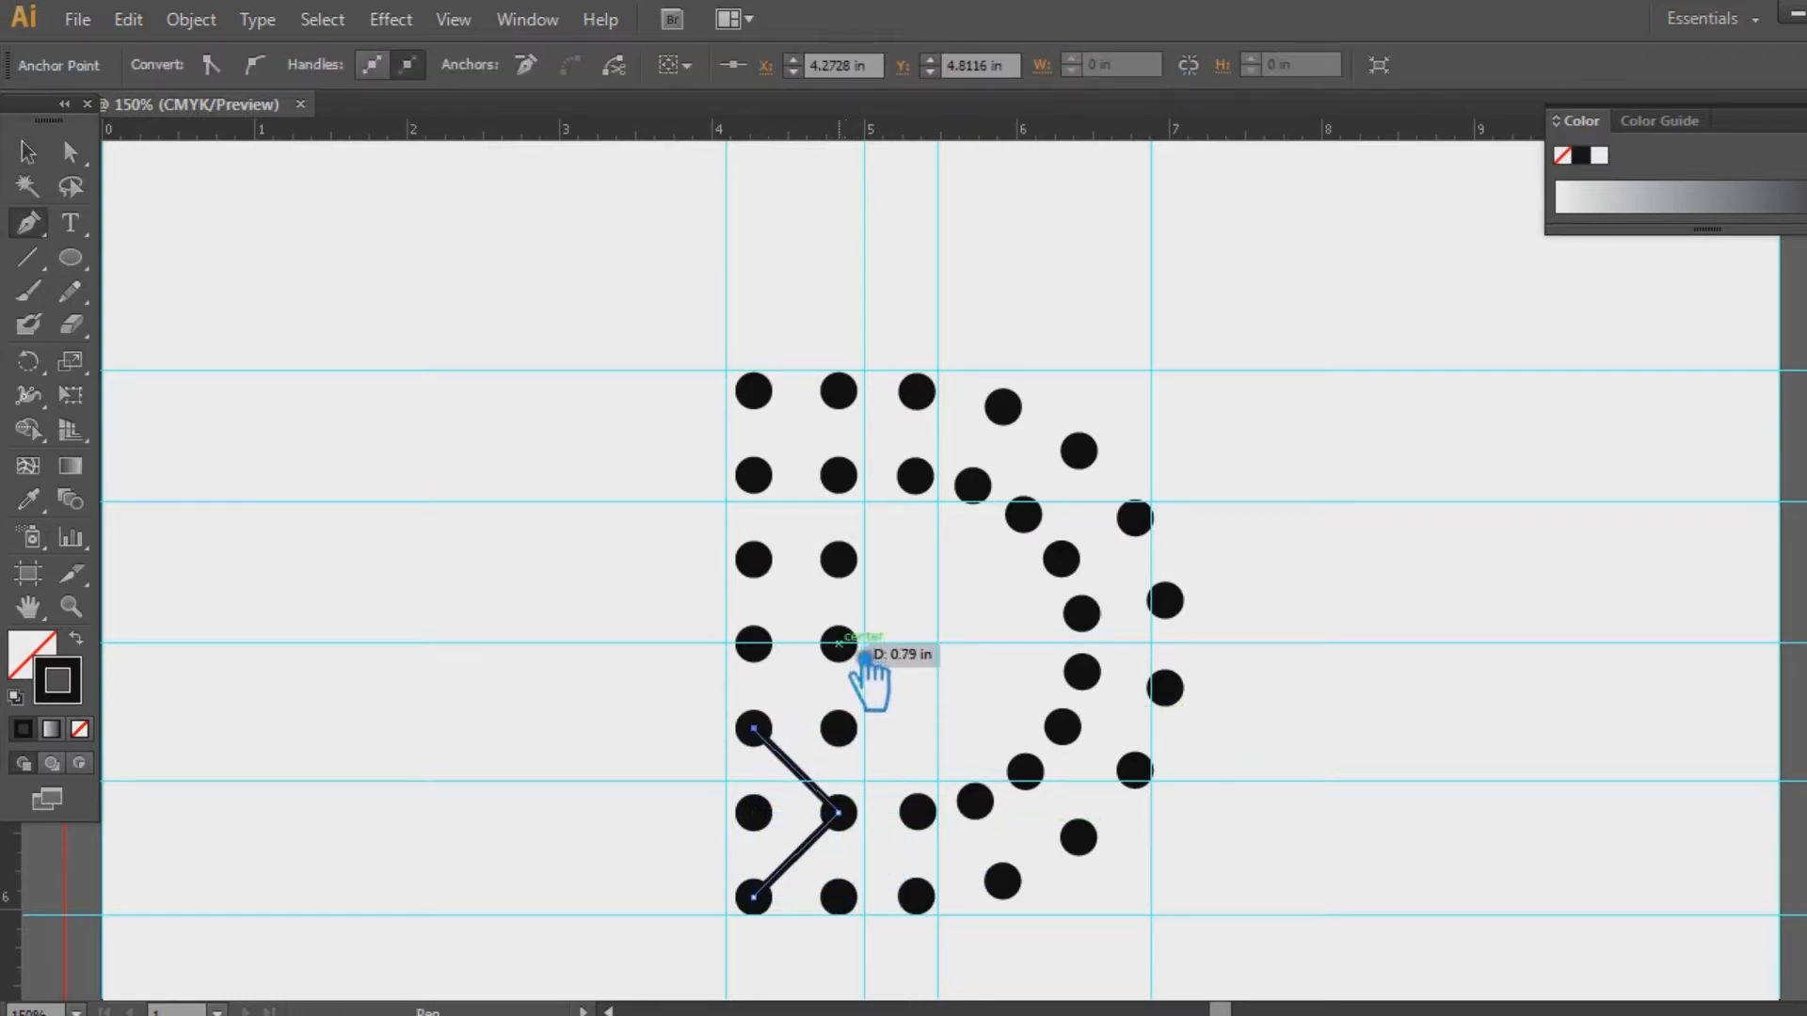
click(839, 644)
click(753, 560)
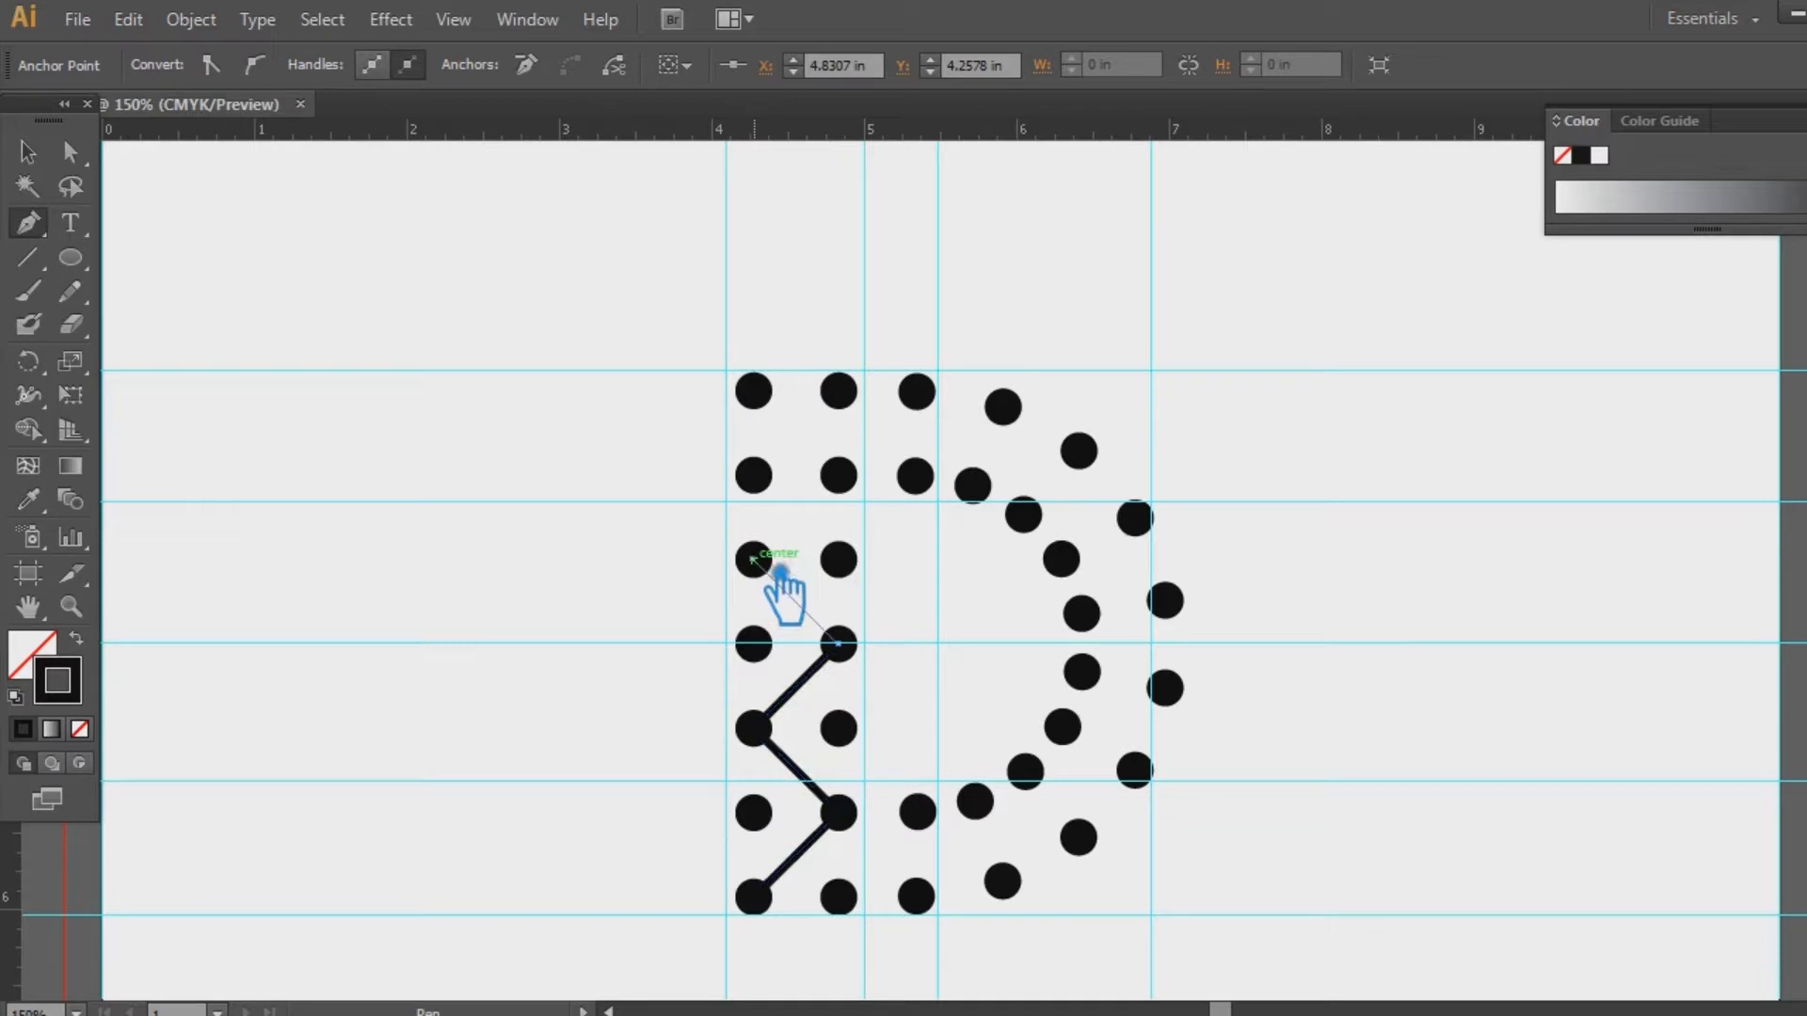
click(838, 475)
click(753, 390)
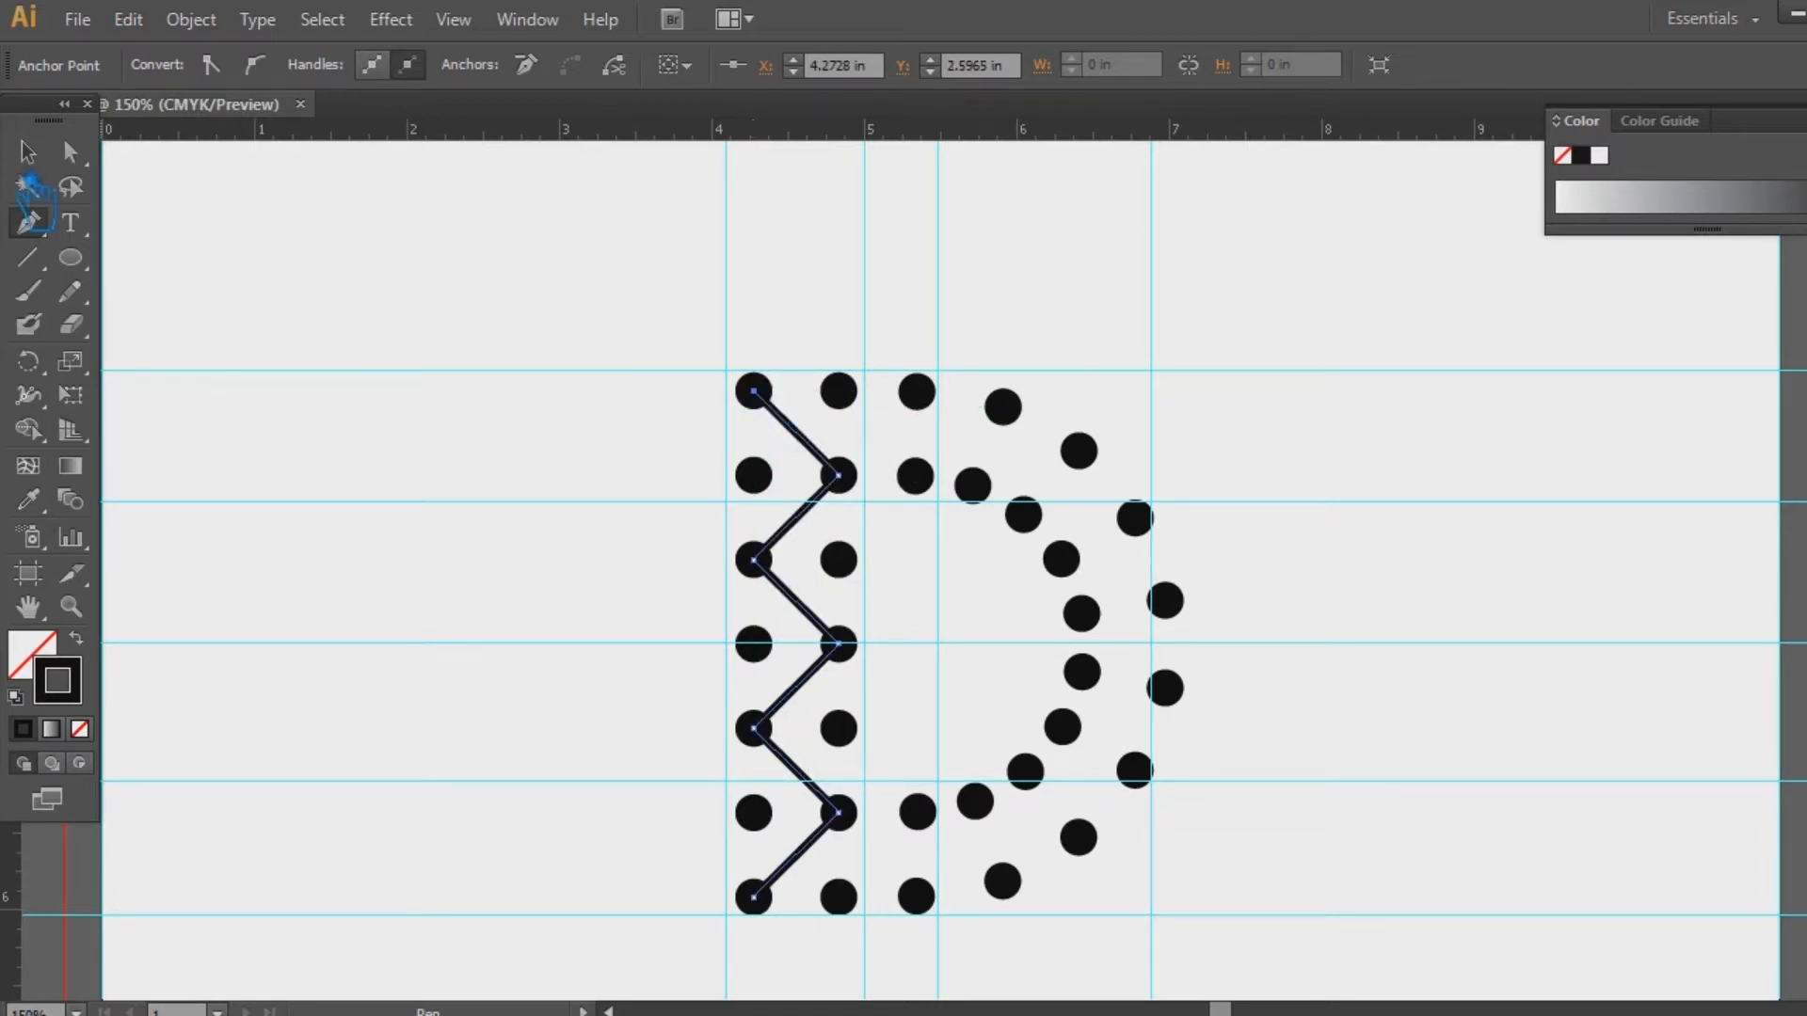
Reflect a copy of the zigzag vertically so the two paths cross into an X lattice
key(v)
right_click(817, 537)
mouse_move(1043, 905)
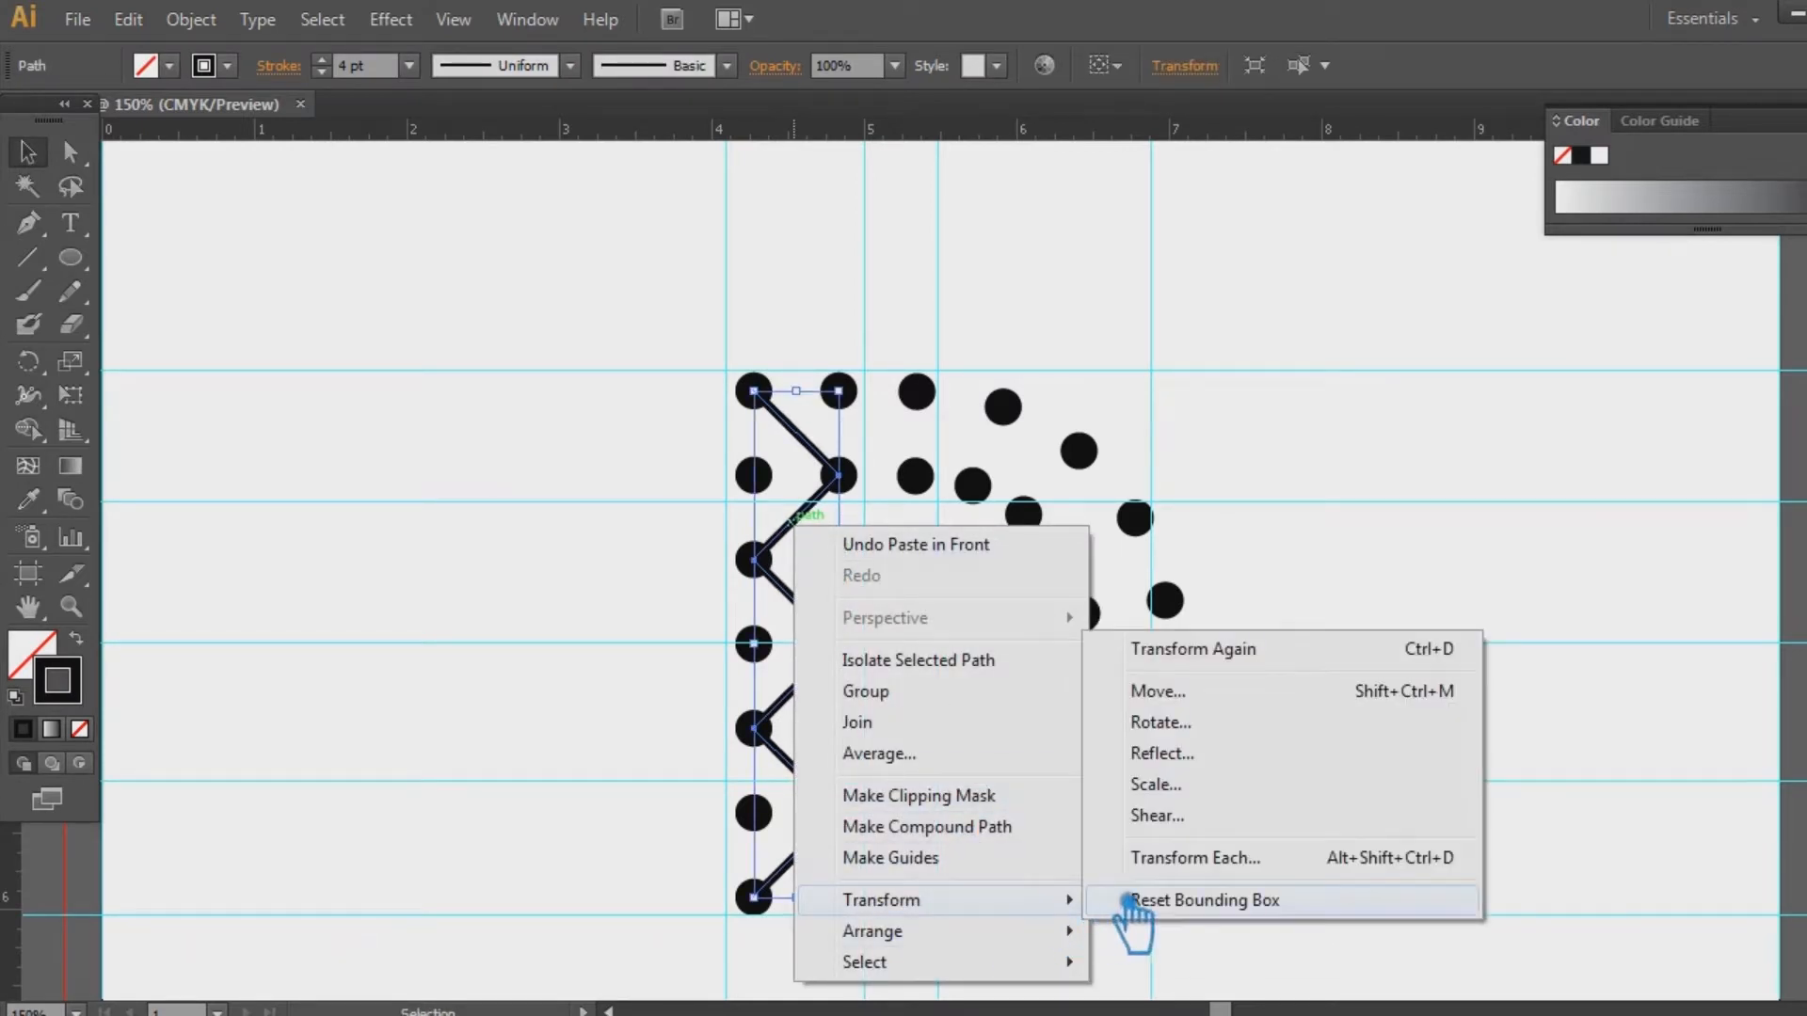
click(1214, 753)
click(978, 701)
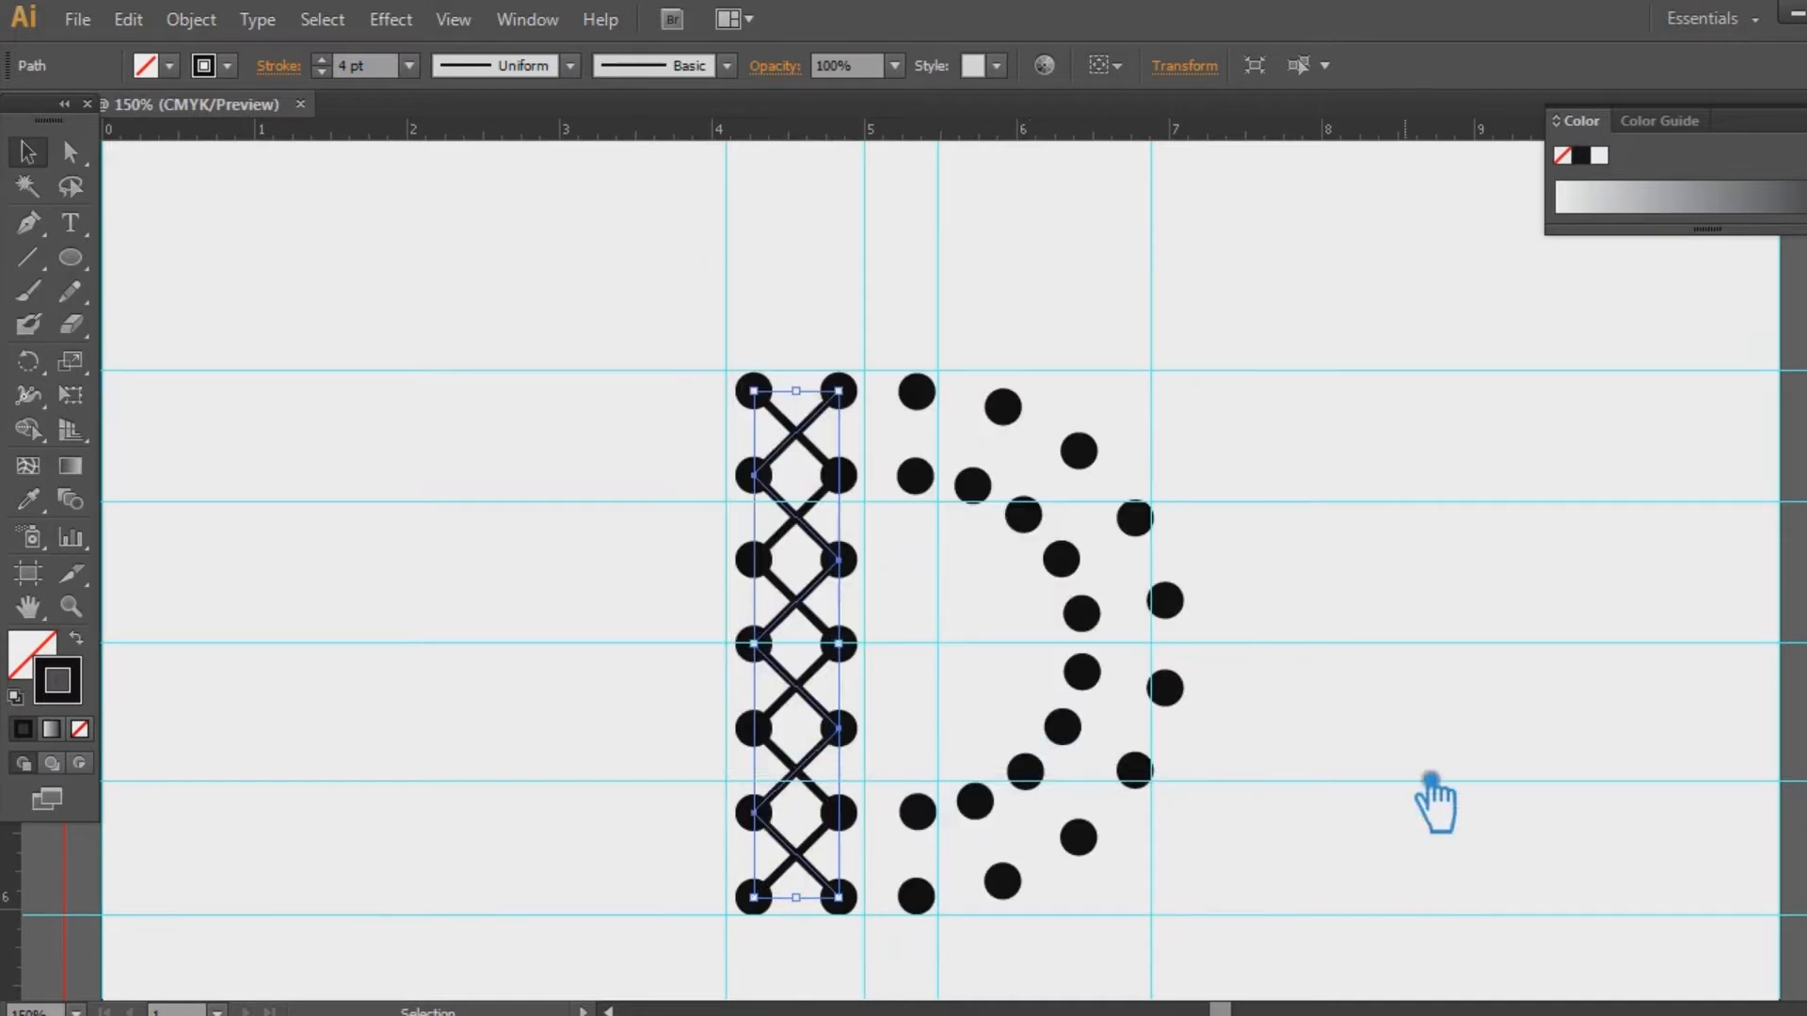
click(1431, 800)
key(a)
drag(846, 494, 694, 556)
click(513, 565)
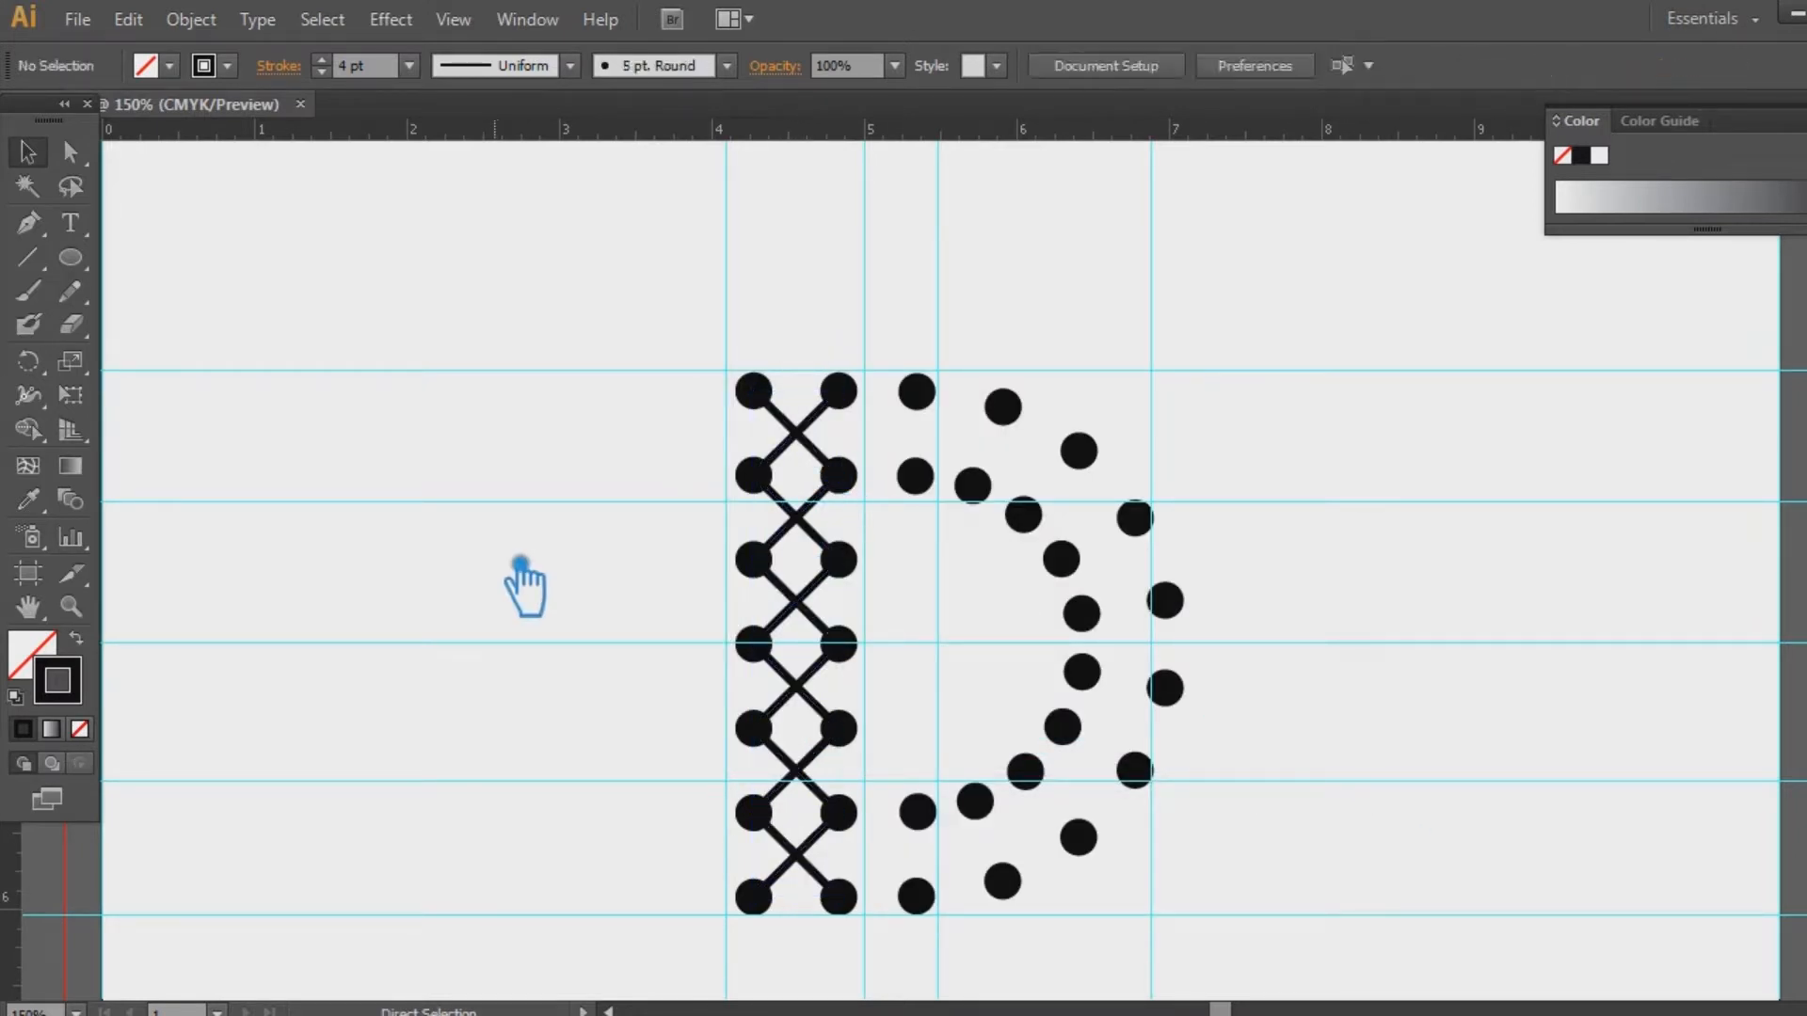
Start a Pen path at the second-row lattice dot, up to the third-column top dot, down to the curve
key(p)
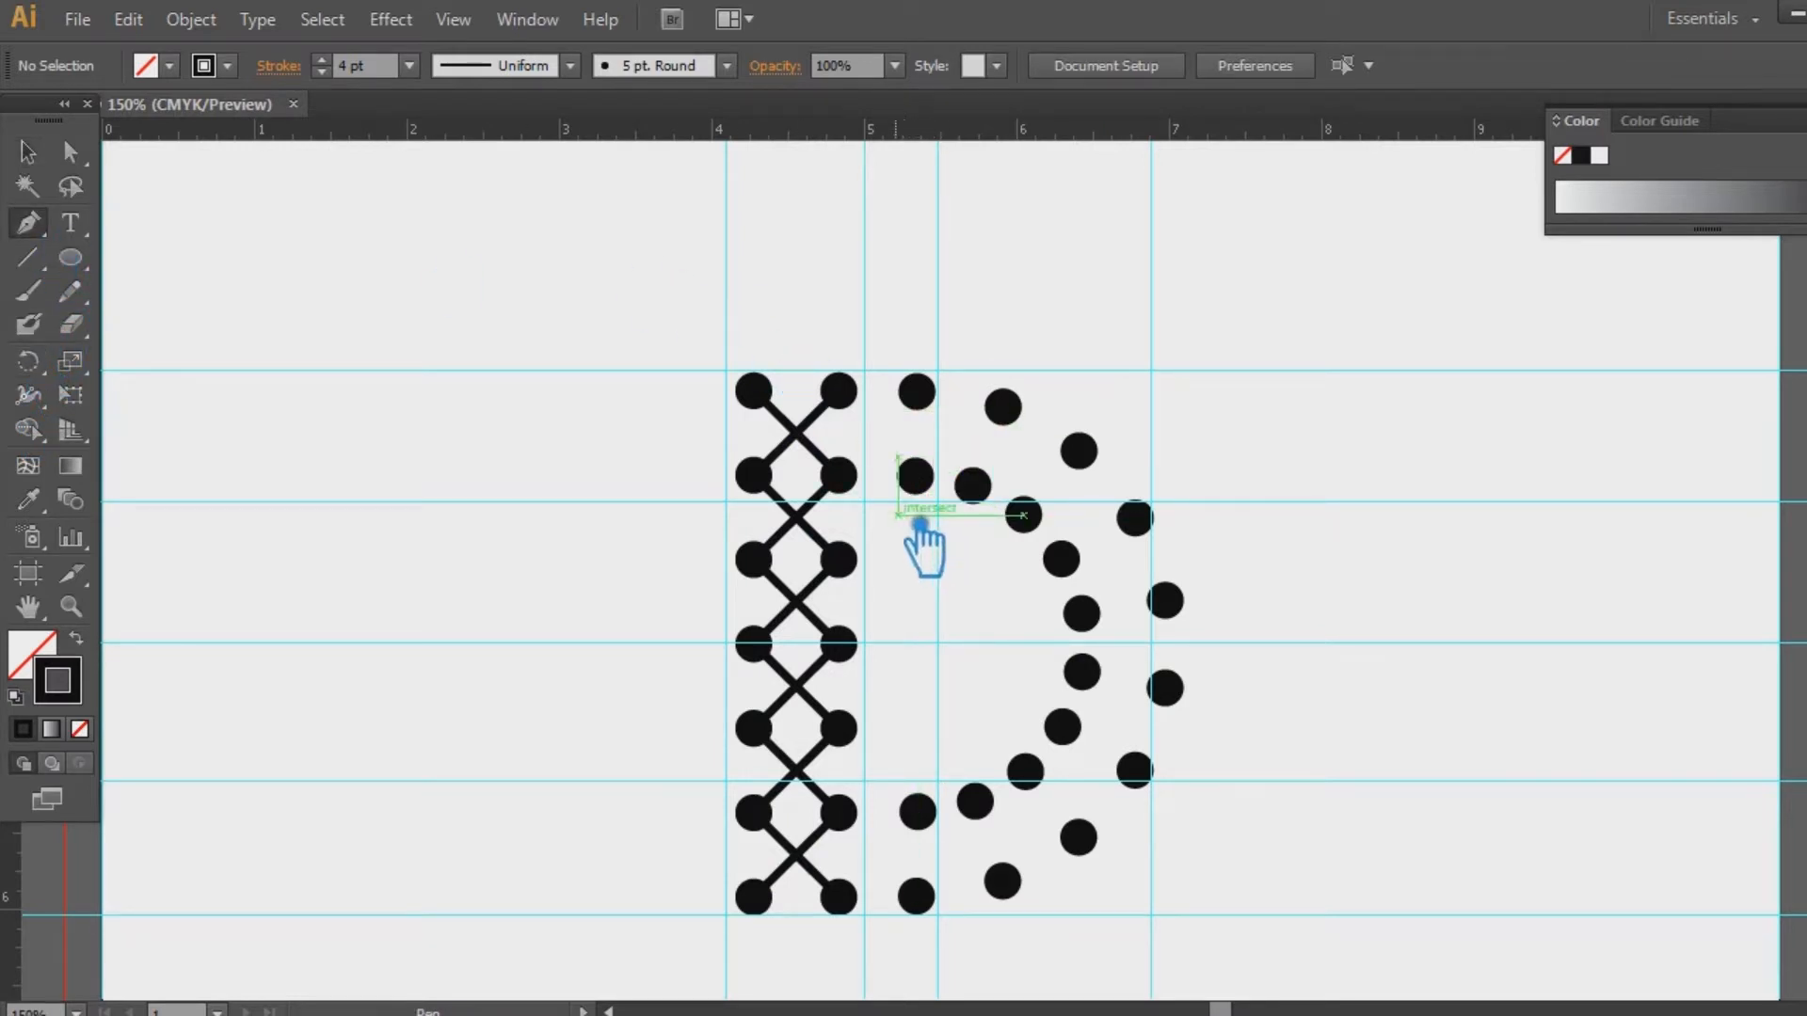
click(839, 475)
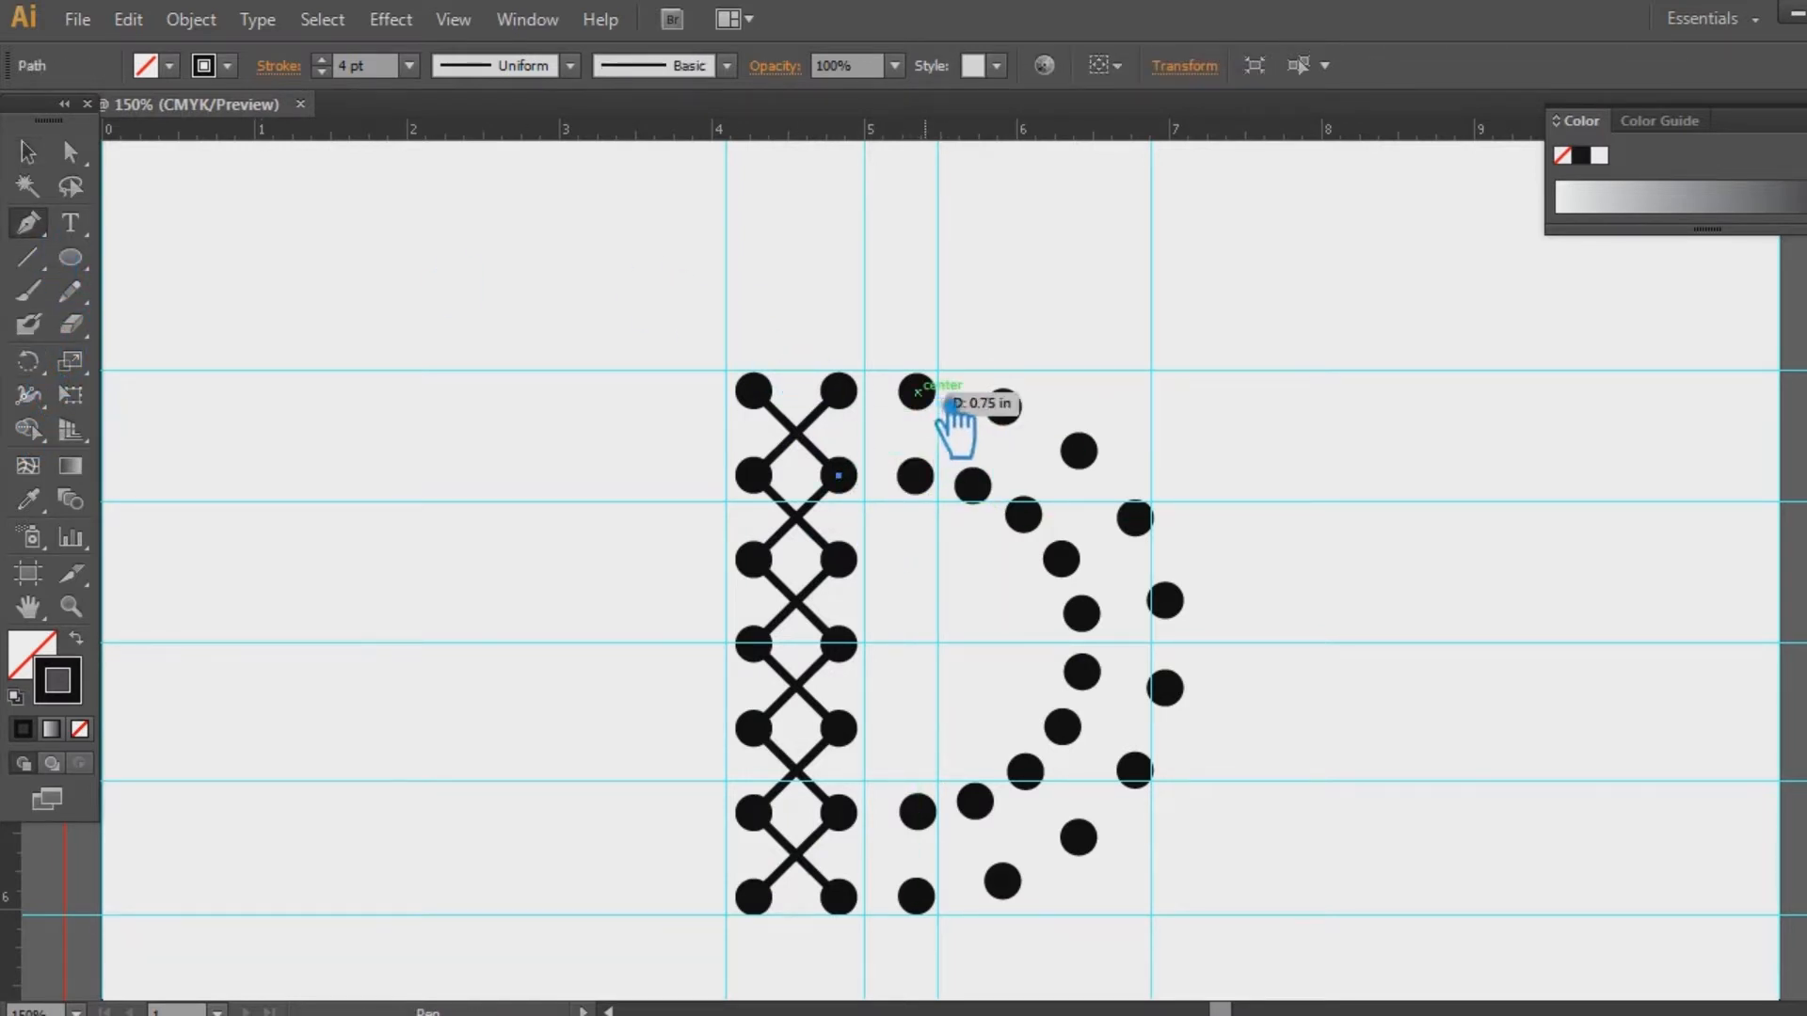
click(917, 391)
click(972, 484)
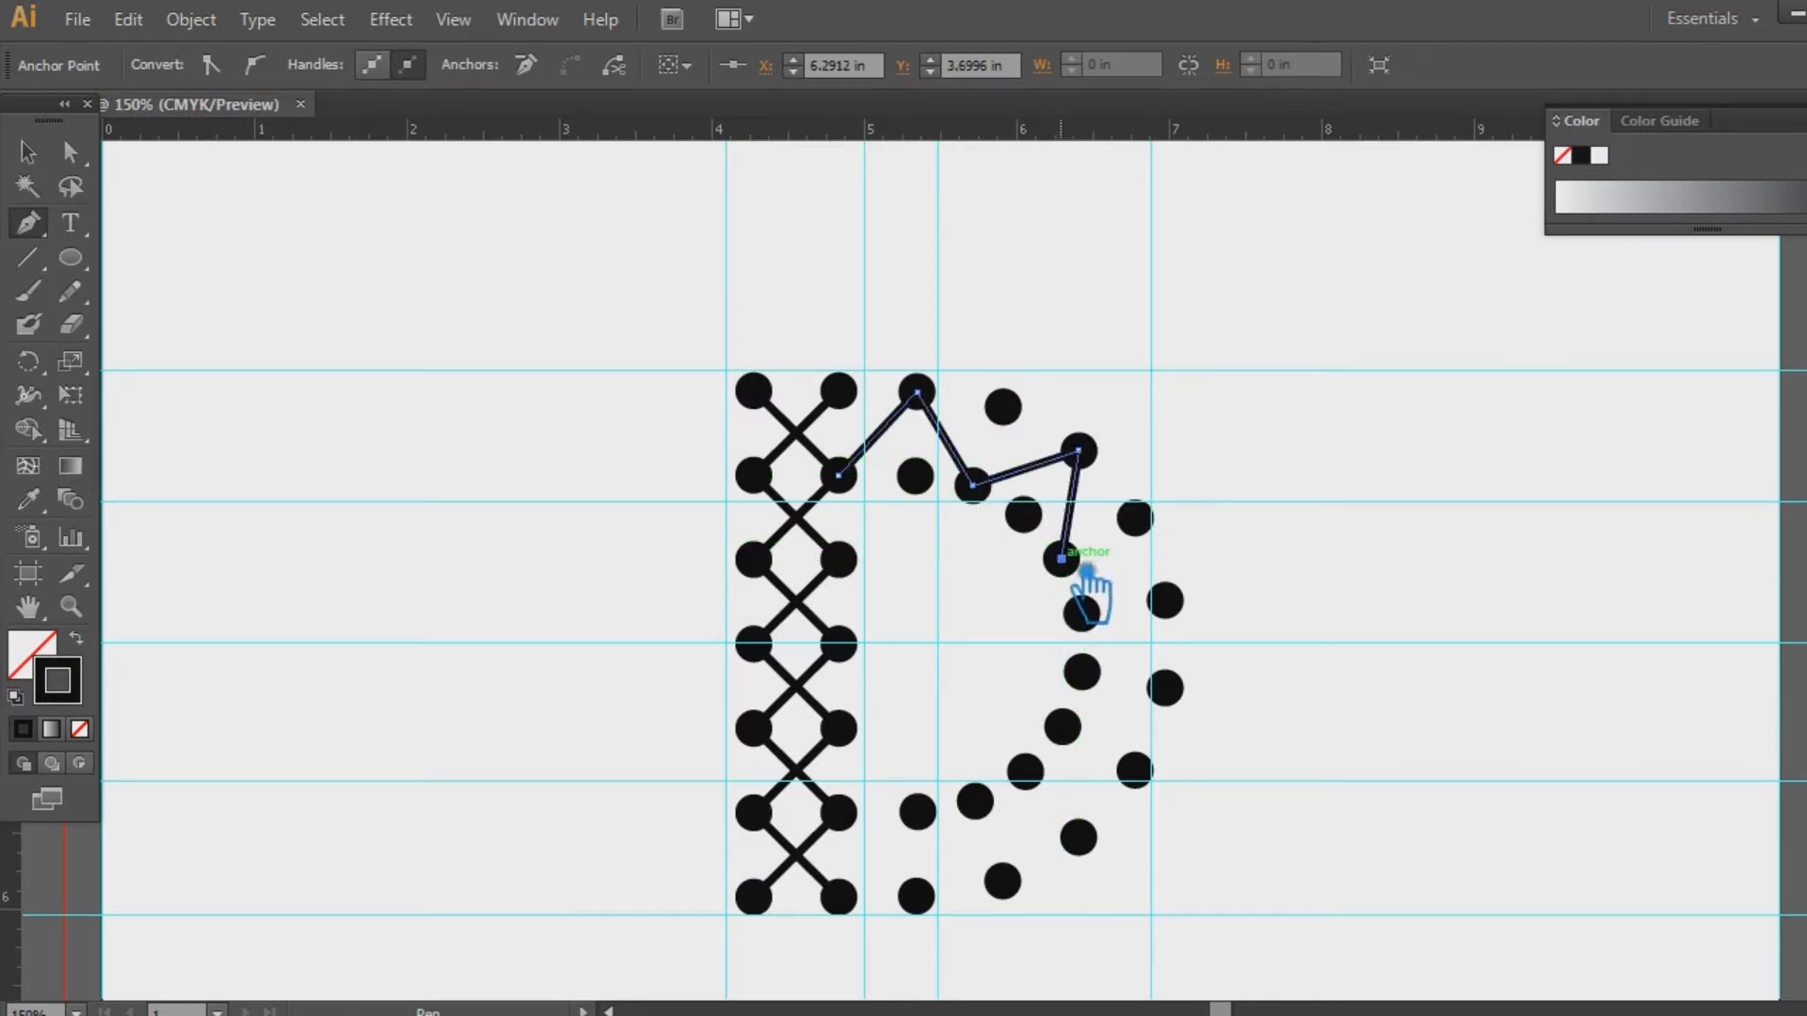
Zigzag the path through alternating outer and inner bowl dots, ending on the bottom lattice dot
click(1165, 600)
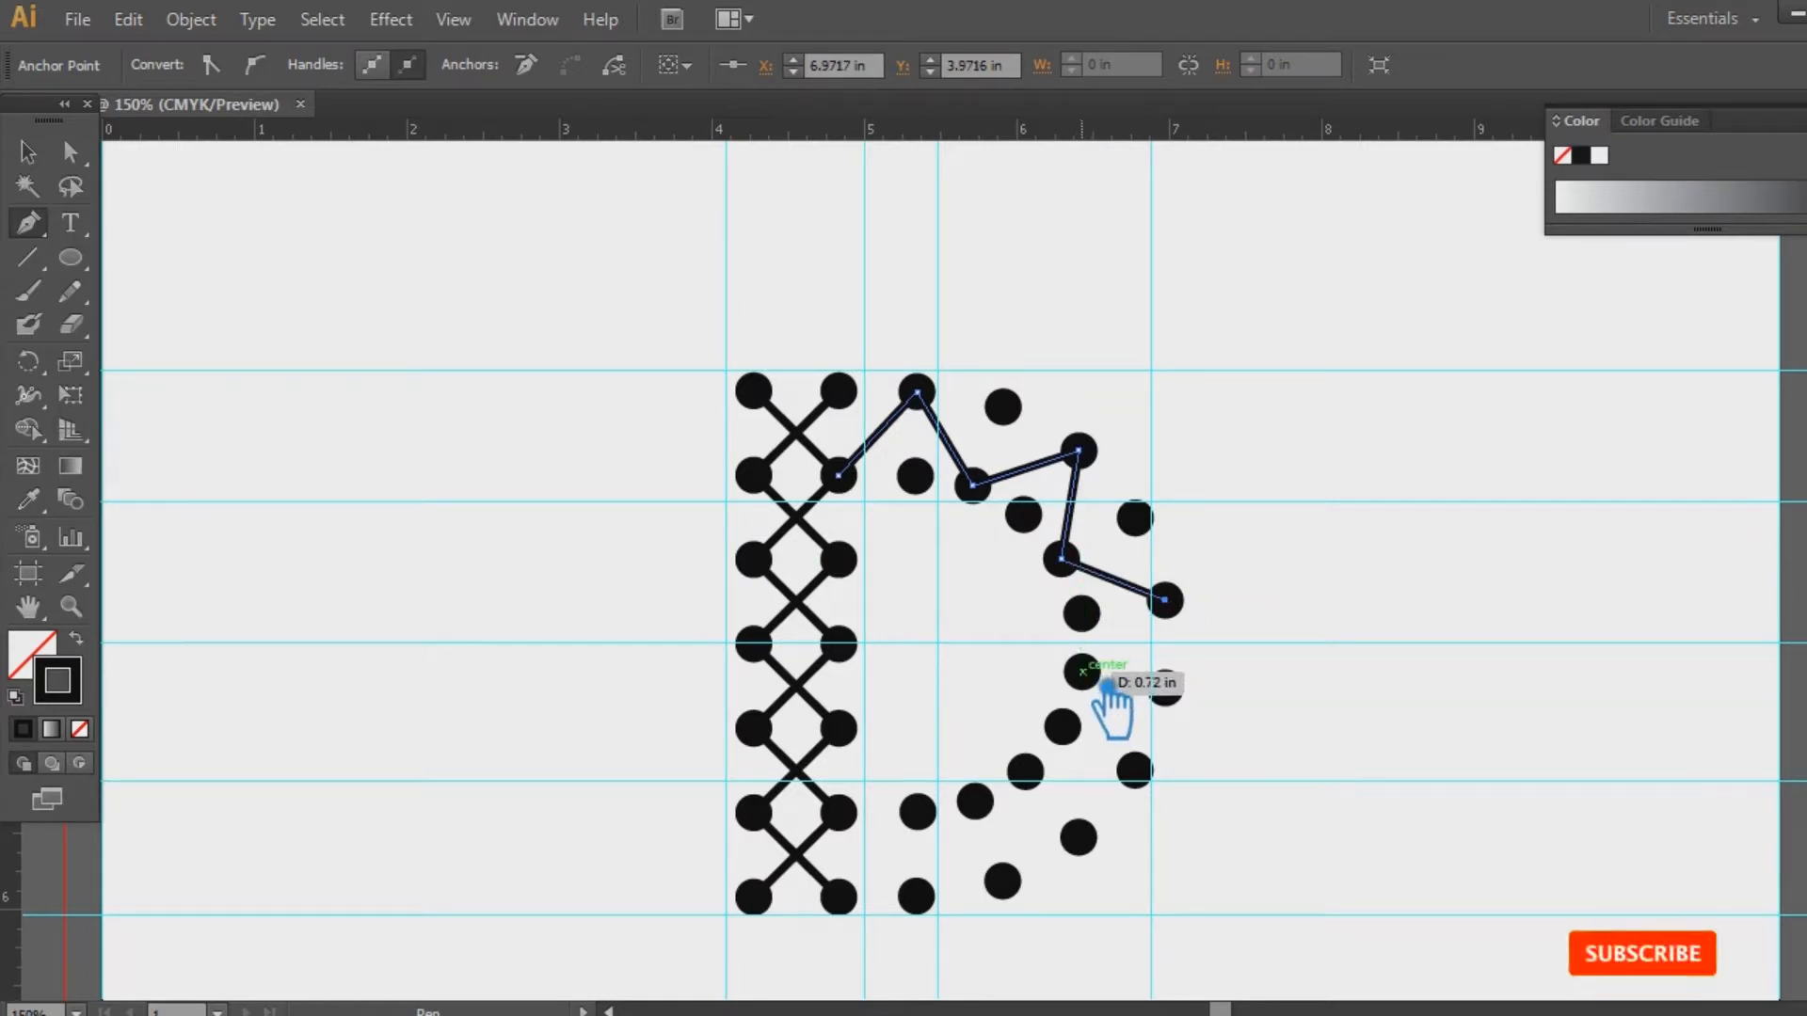
click(1084, 673)
click(1135, 770)
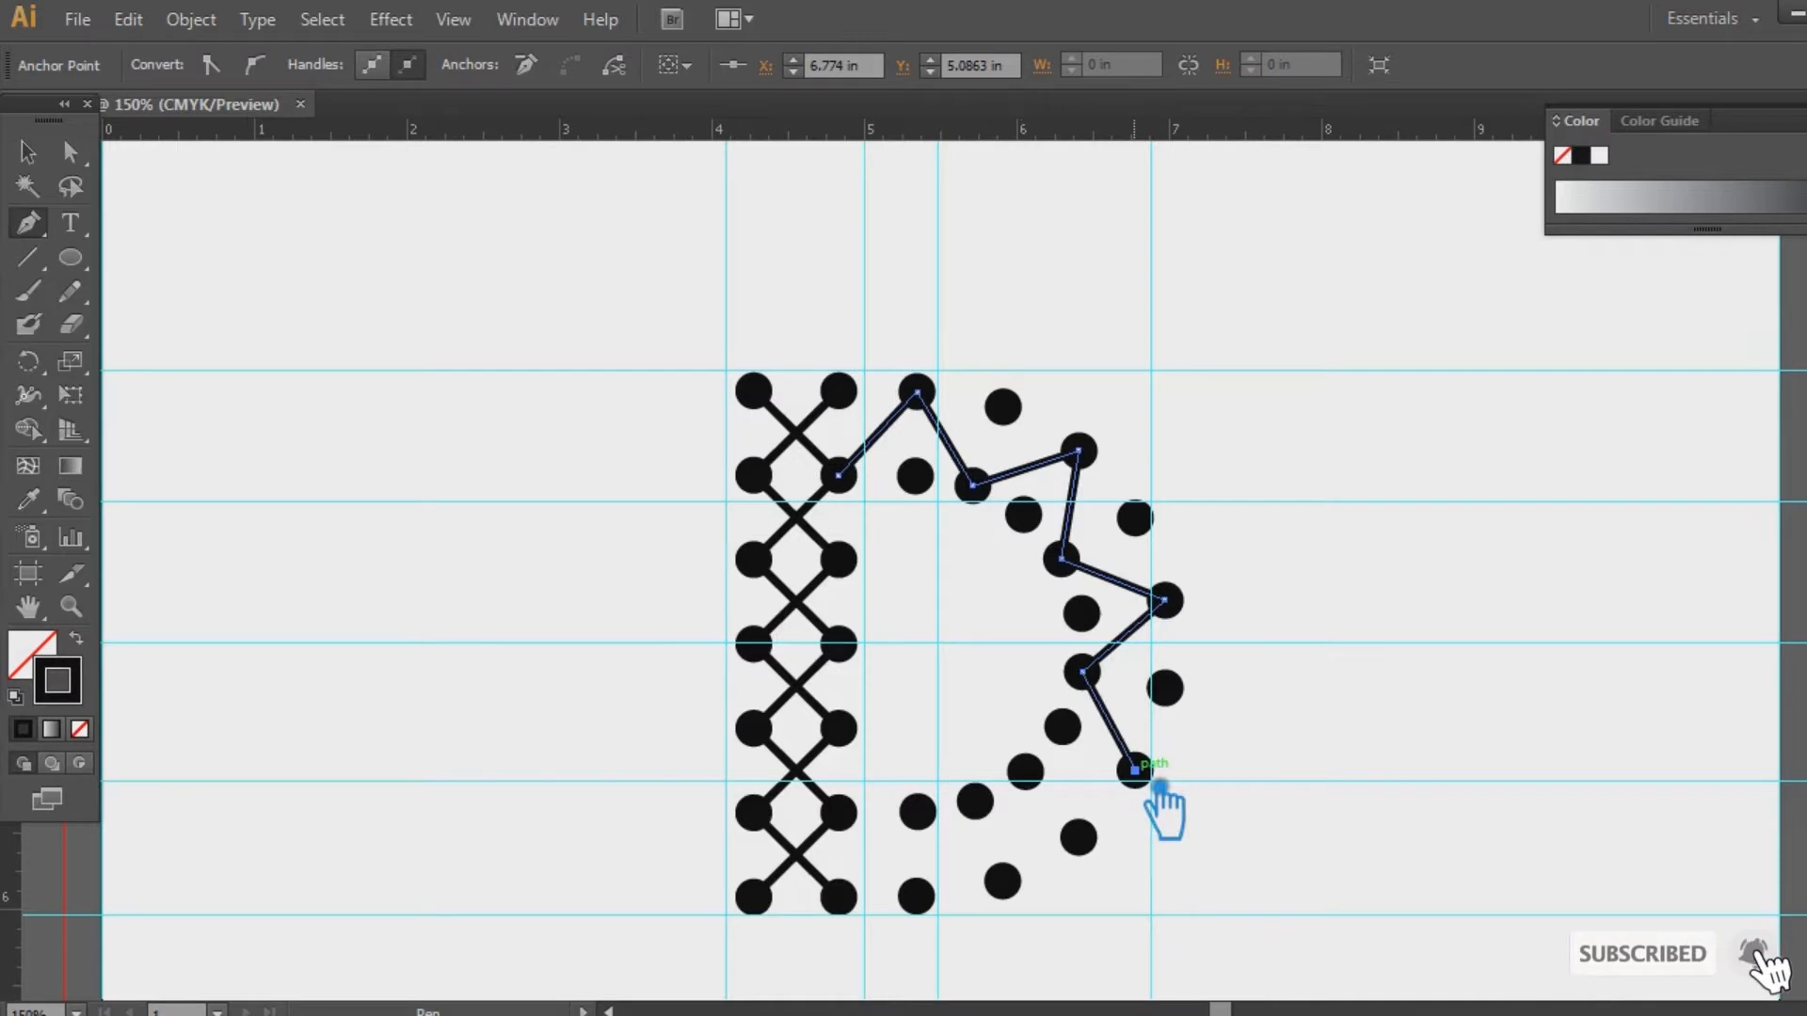
click(1026, 772)
click(1002, 881)
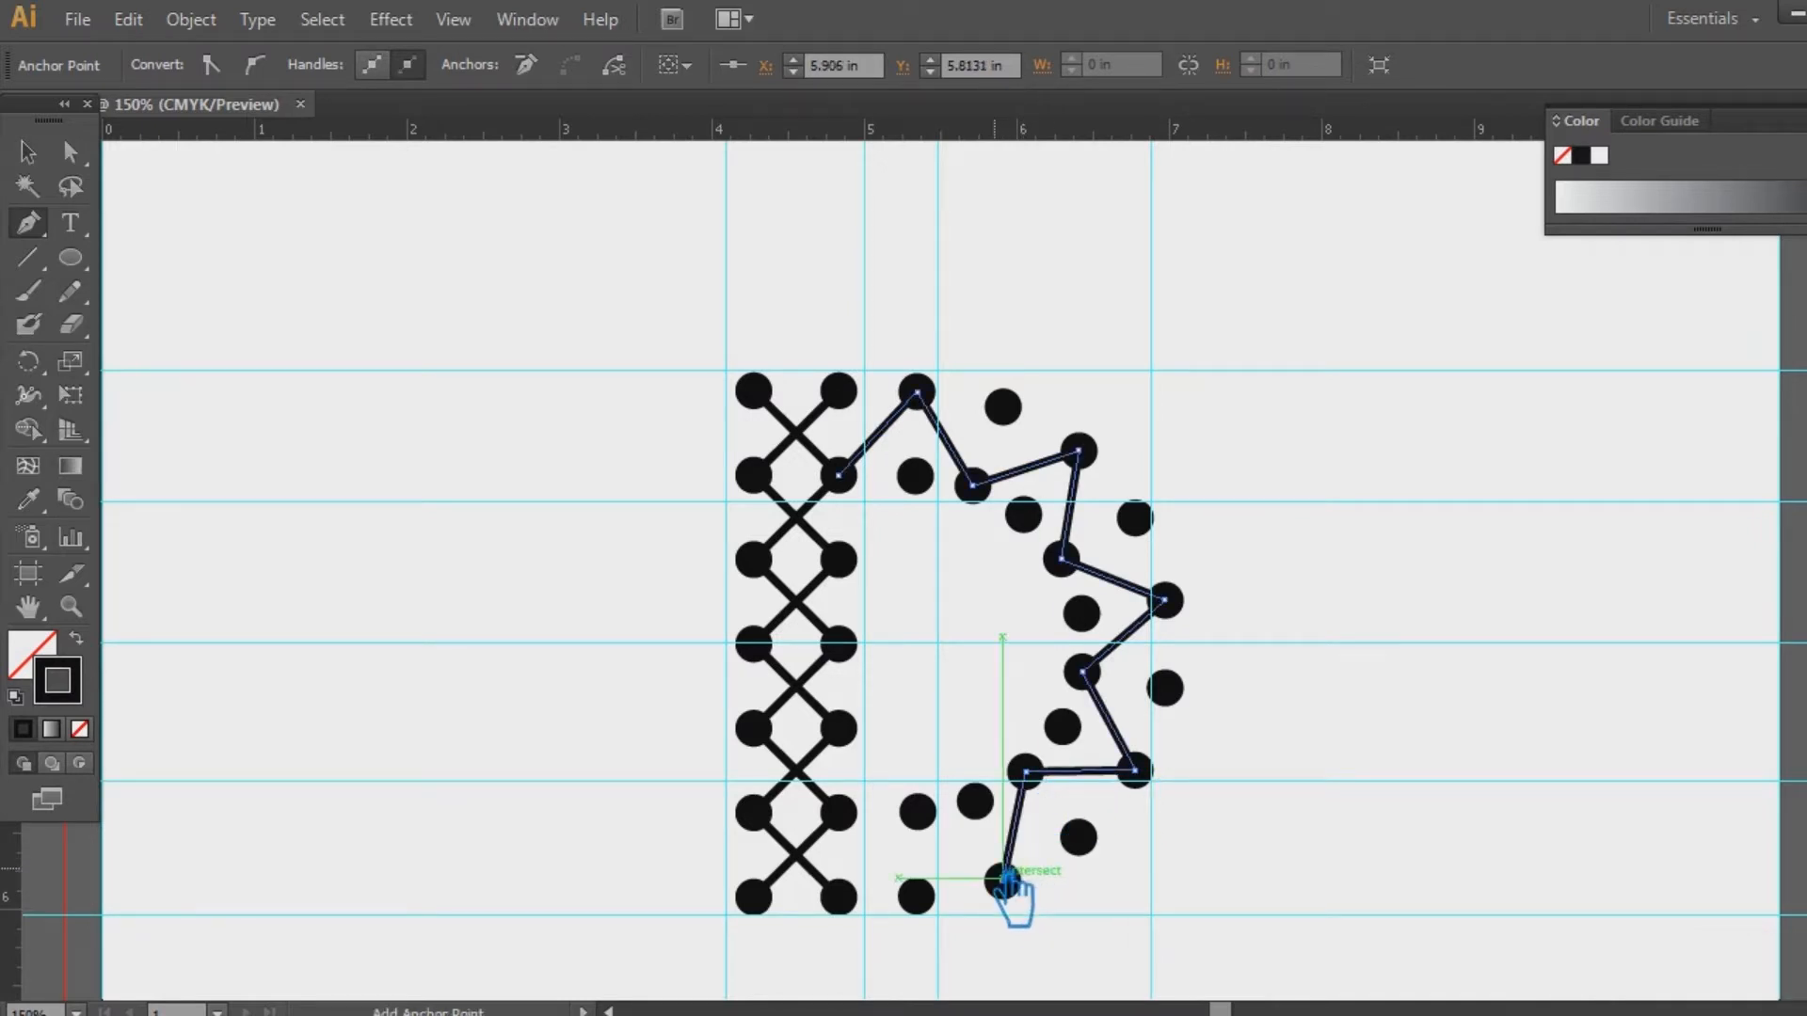
click(941, 823)
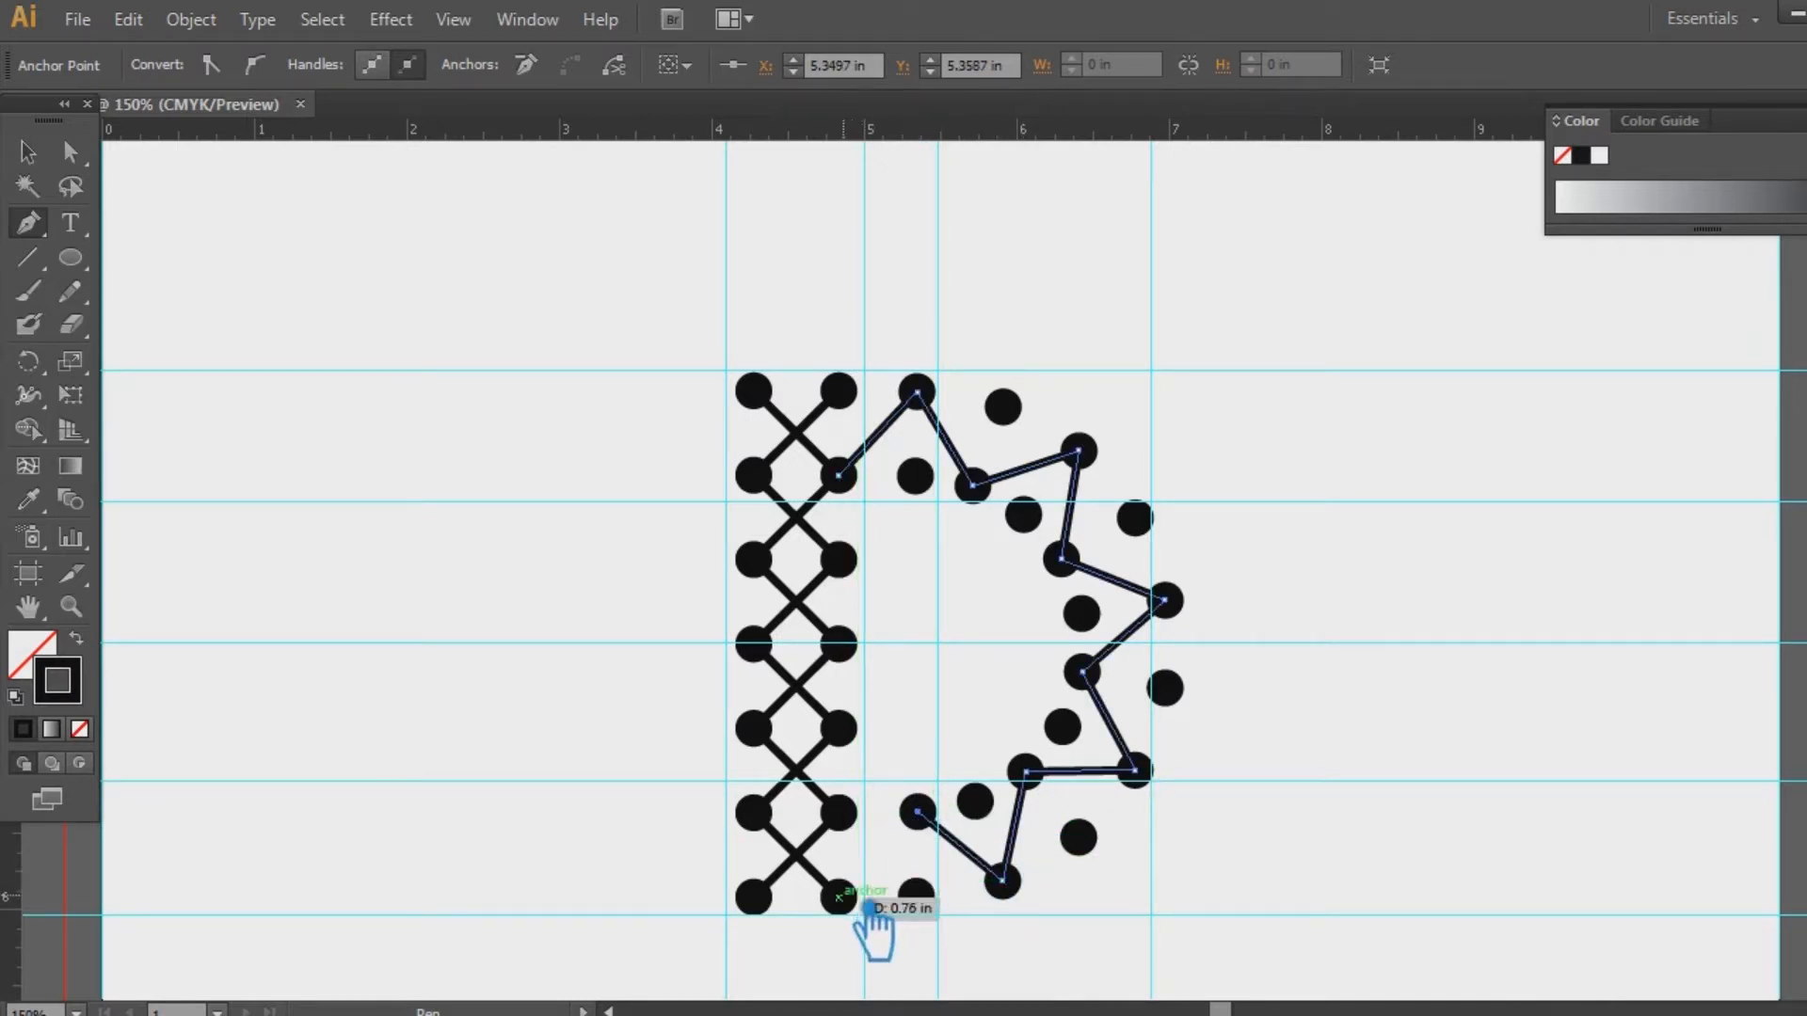
click(864, 909)
key(v)
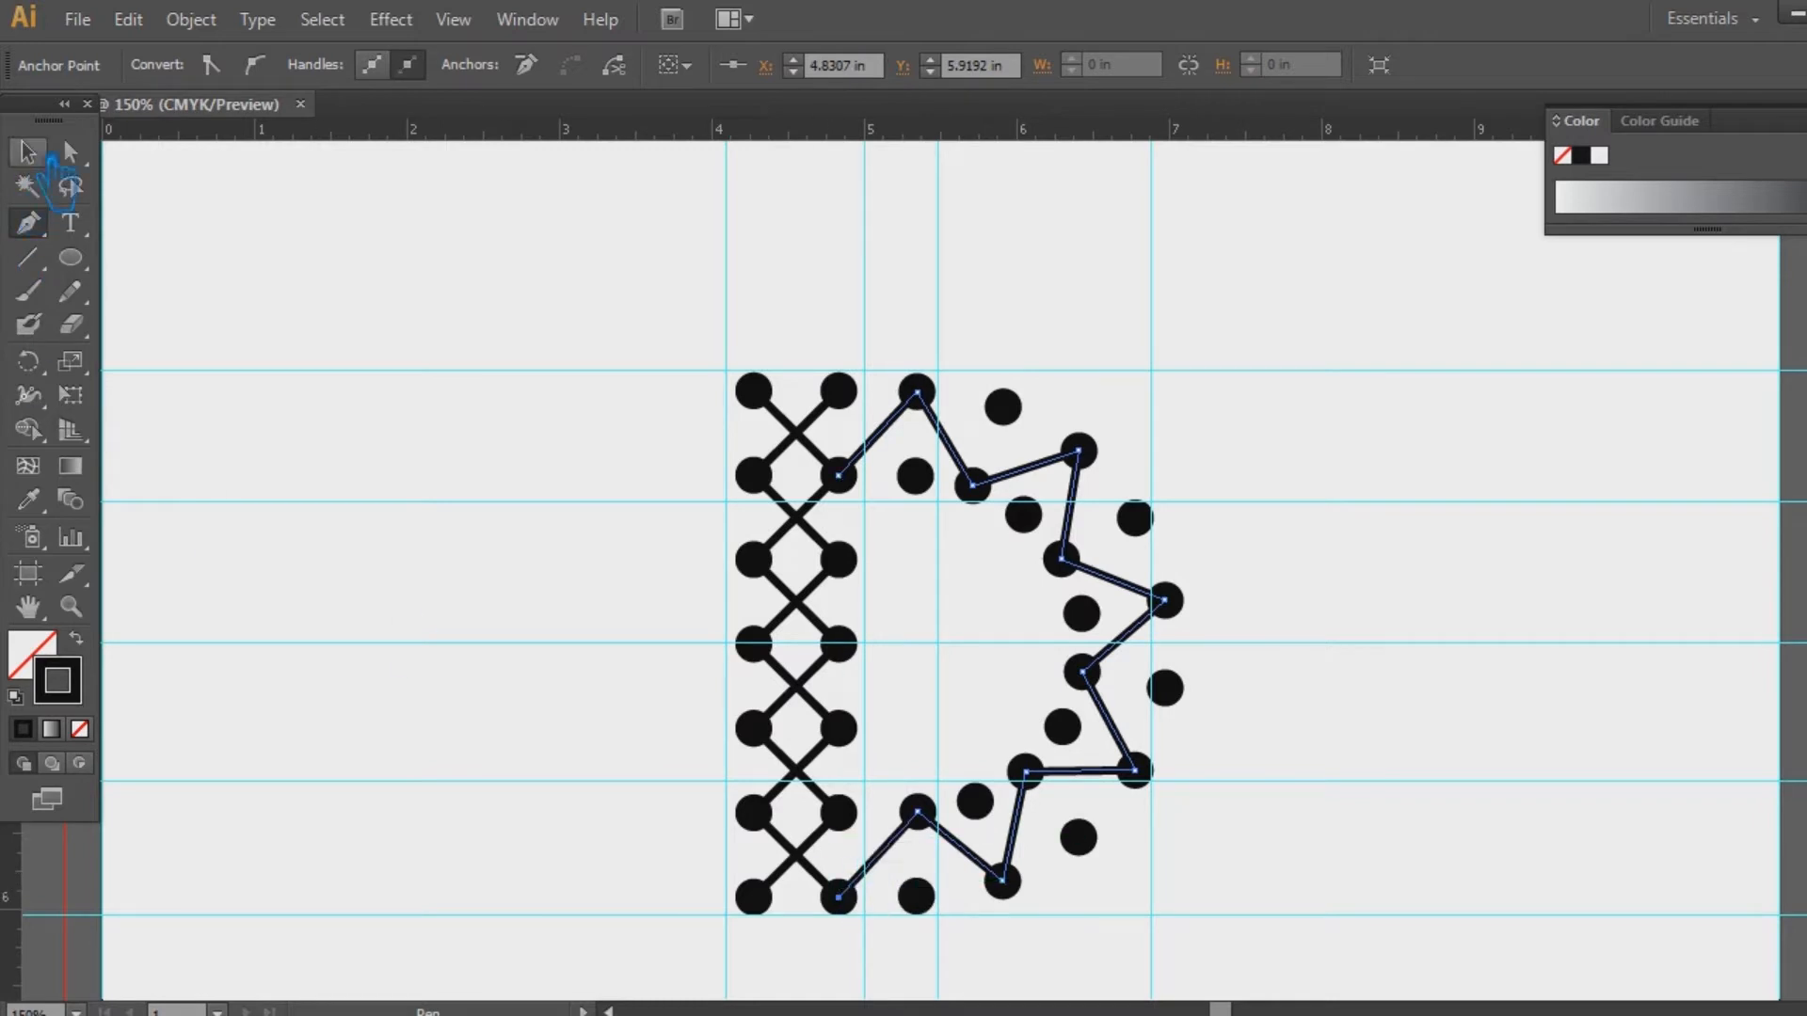
click(386, 278)
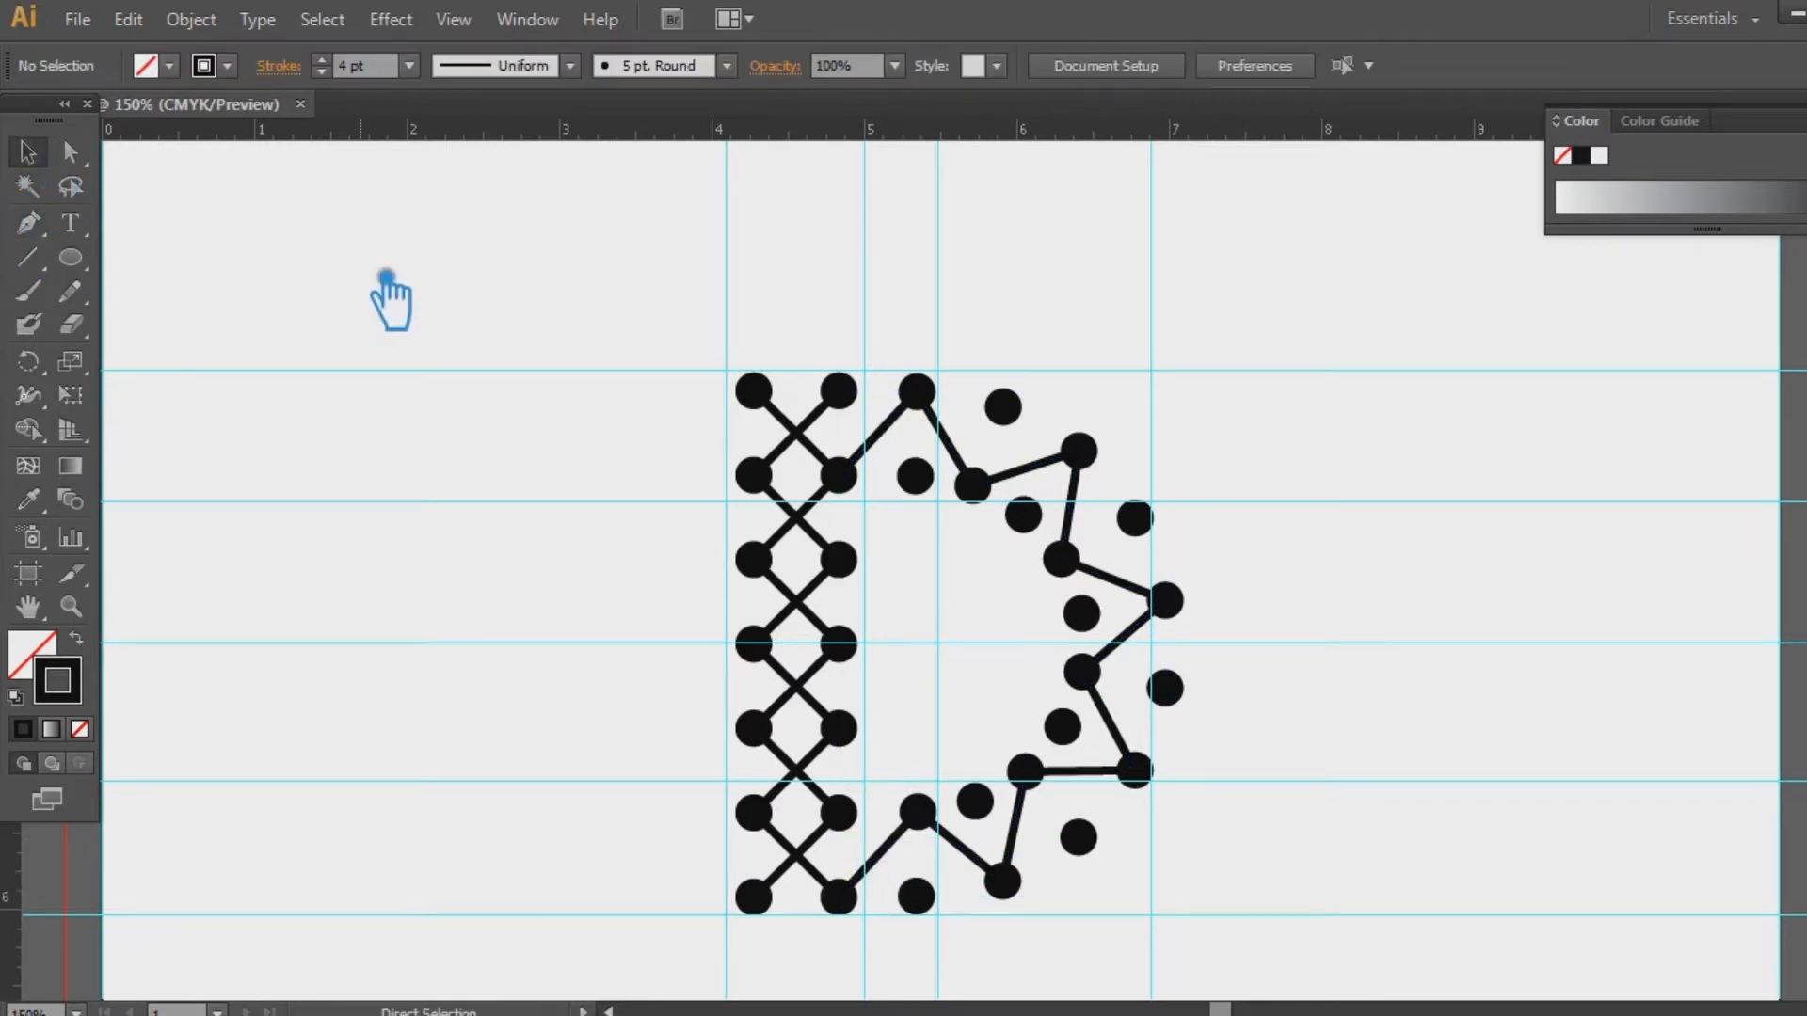
Draw a second Pen zigzag from the top lattice dot through the opposite bowl dots down to the stem
click(43, 227)
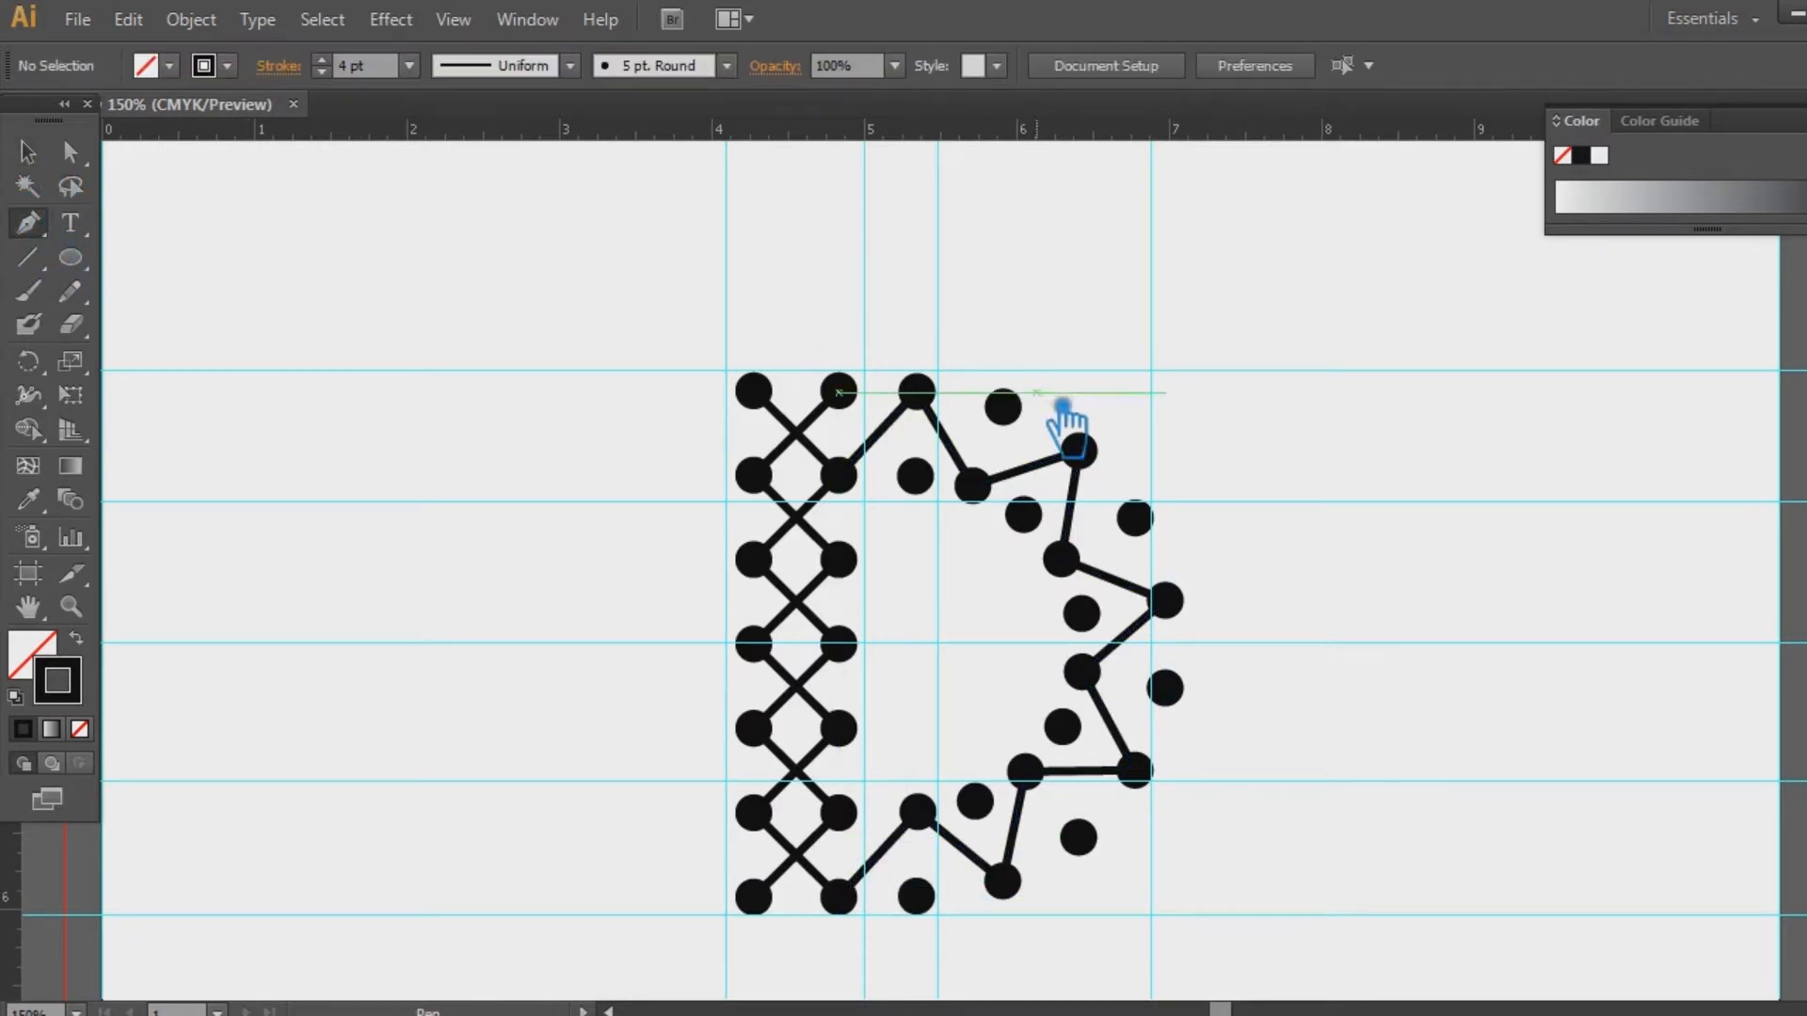
click(838, 390)
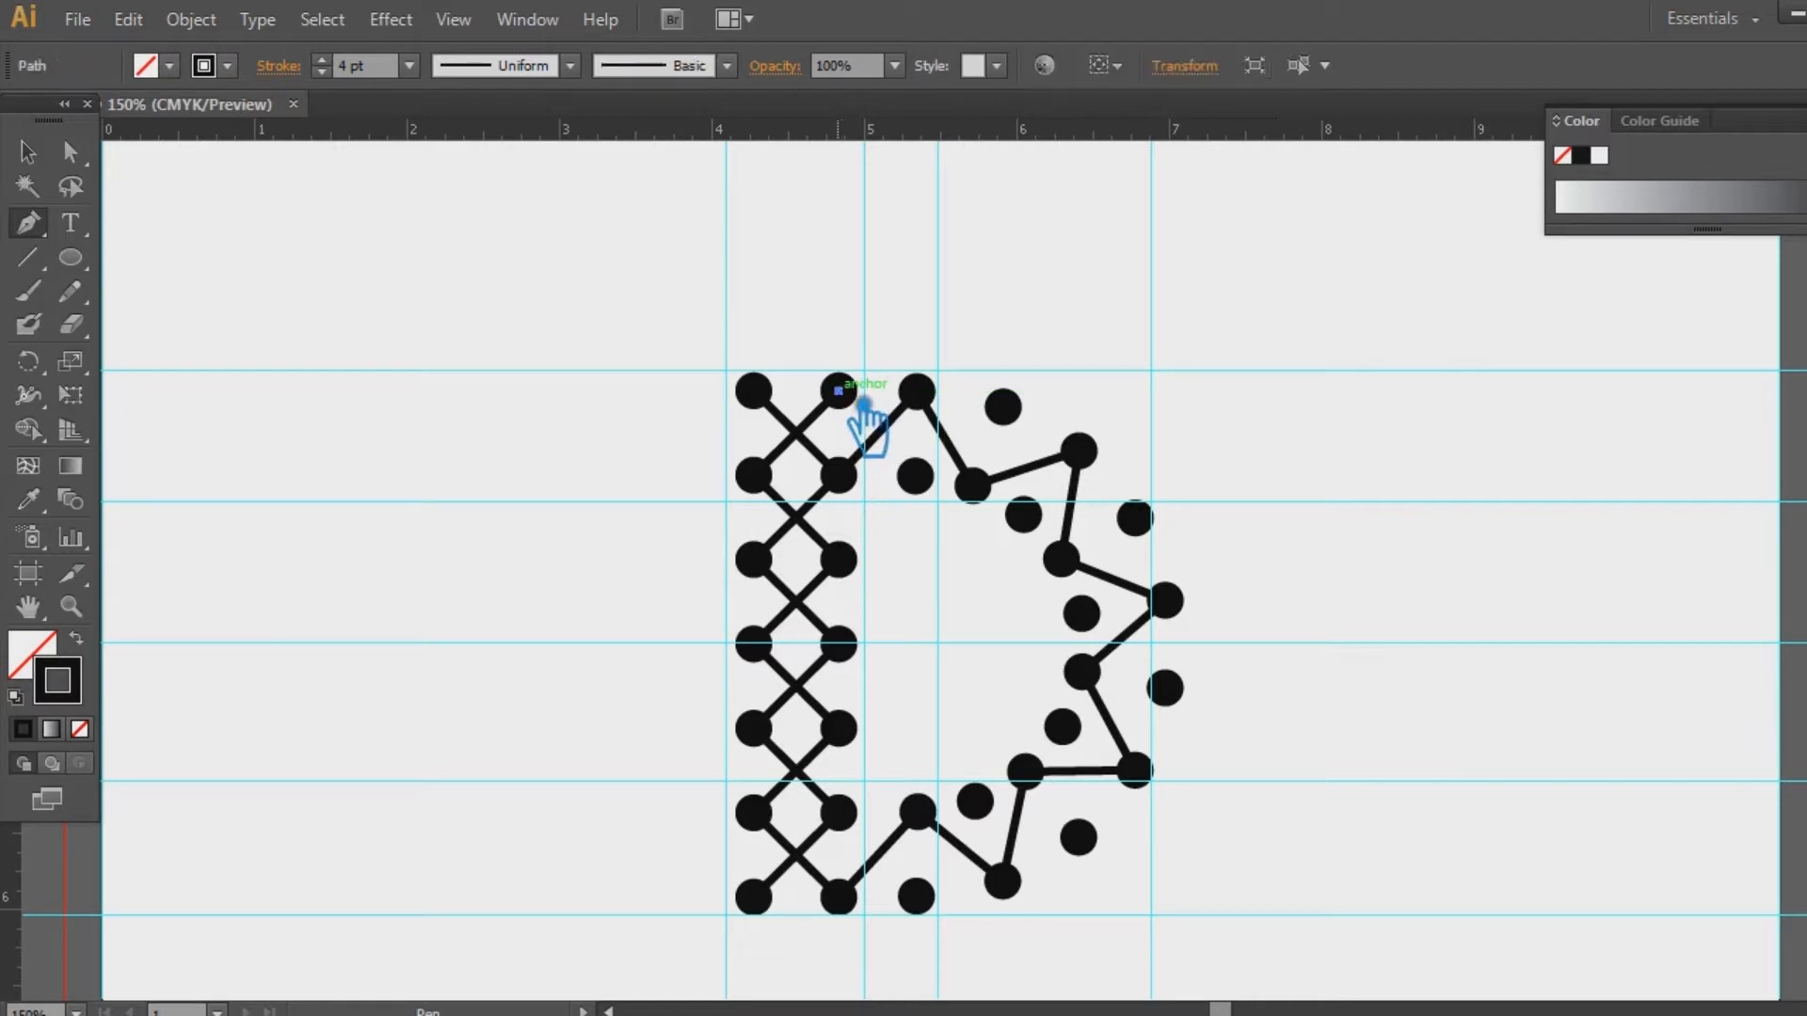
click(915, 475)
click(1003, 407)
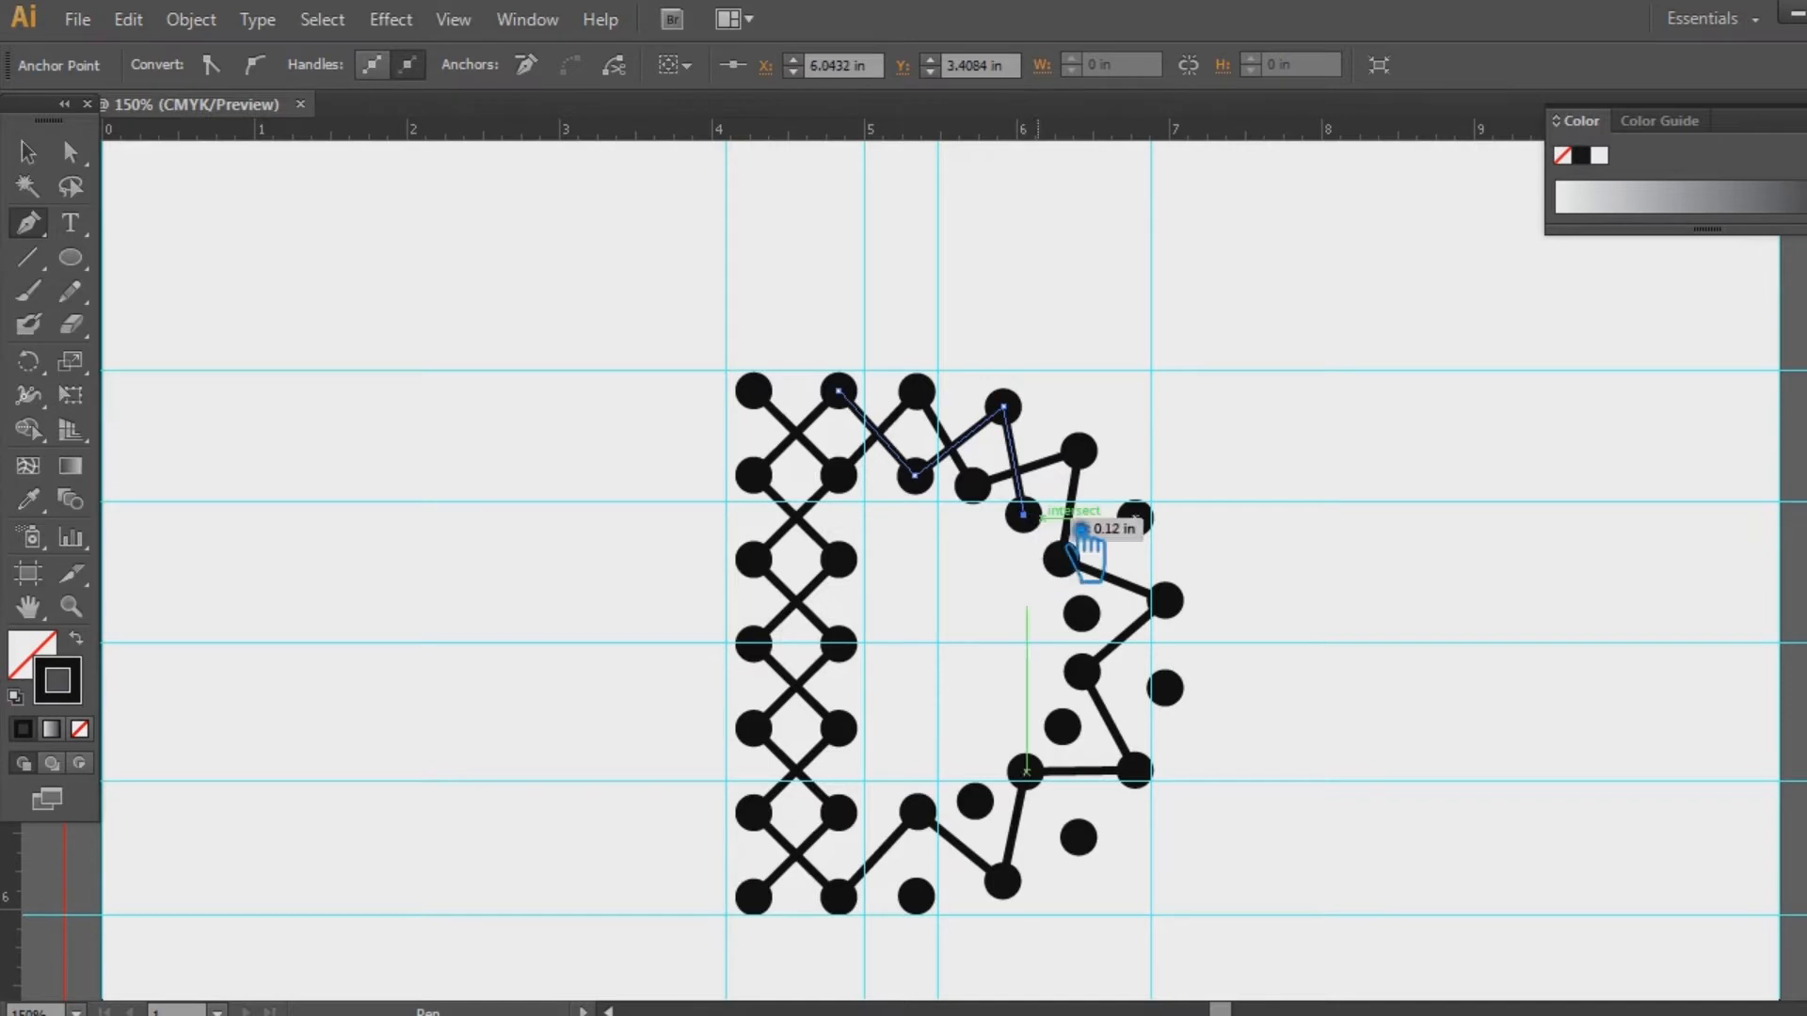
click(1134, 517)
click(1081, 613)
click(1165, 688)
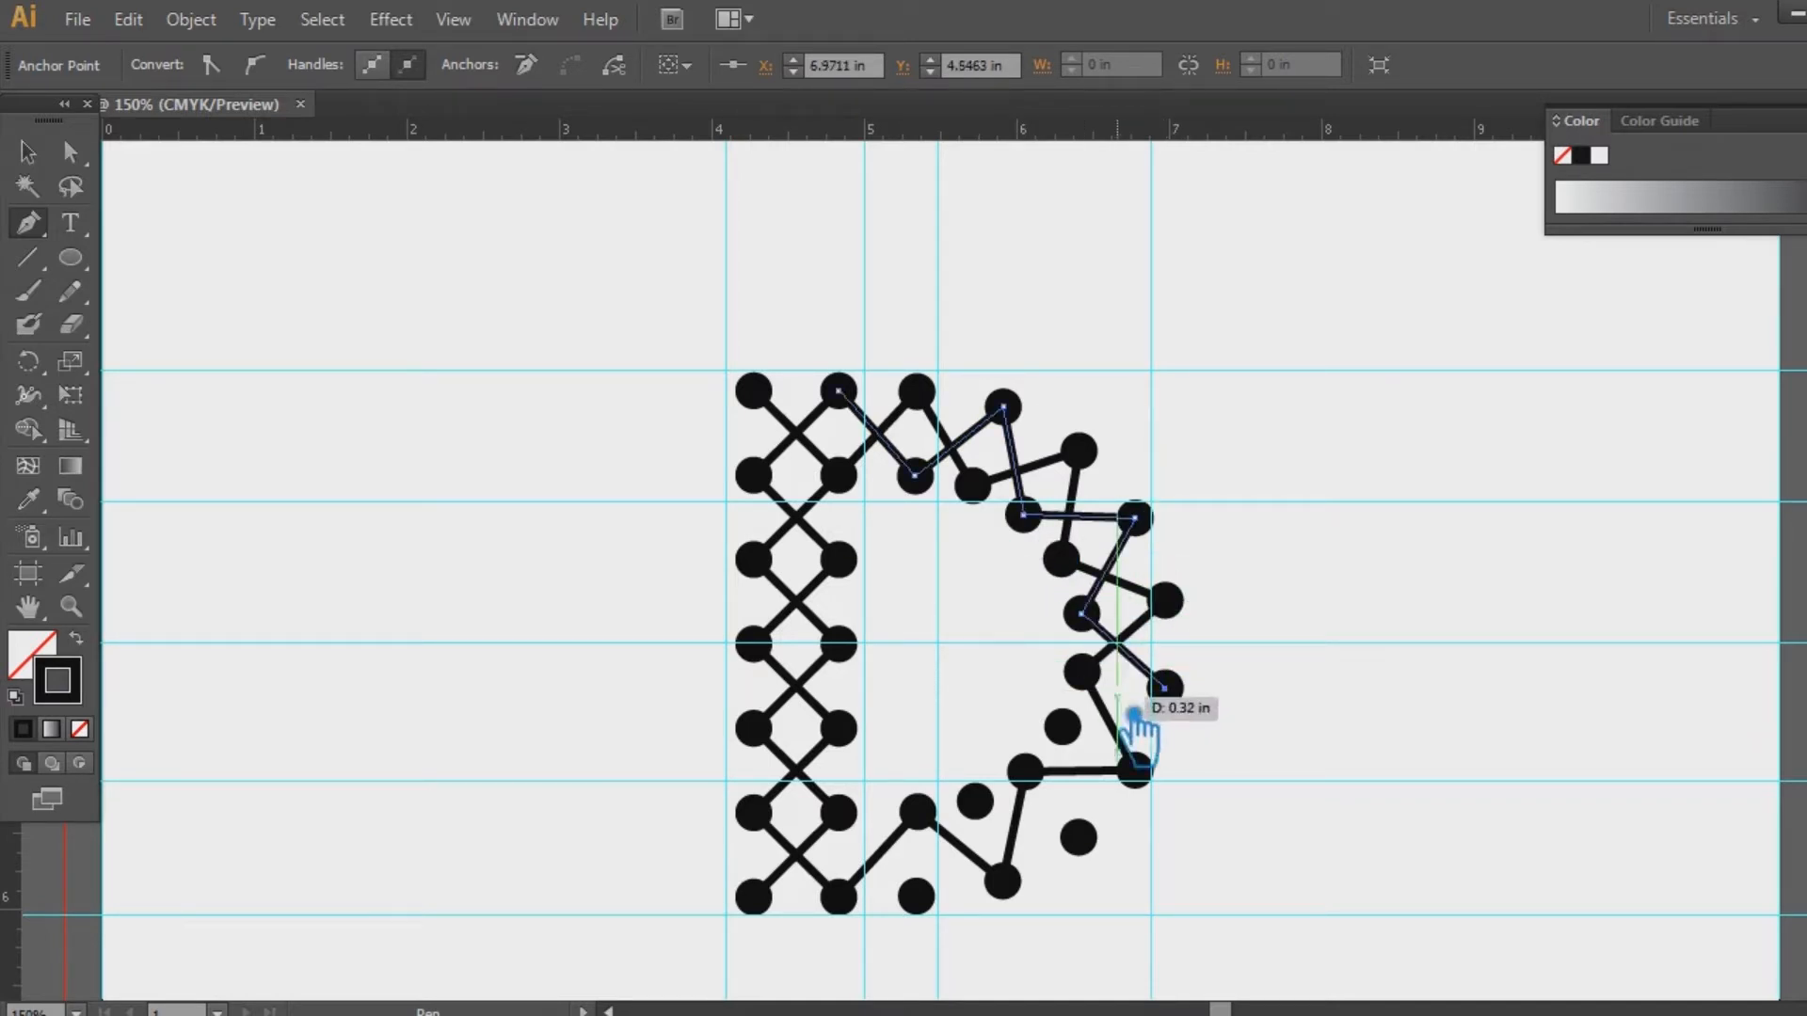
click(1062, 726)
click(1078, 836)
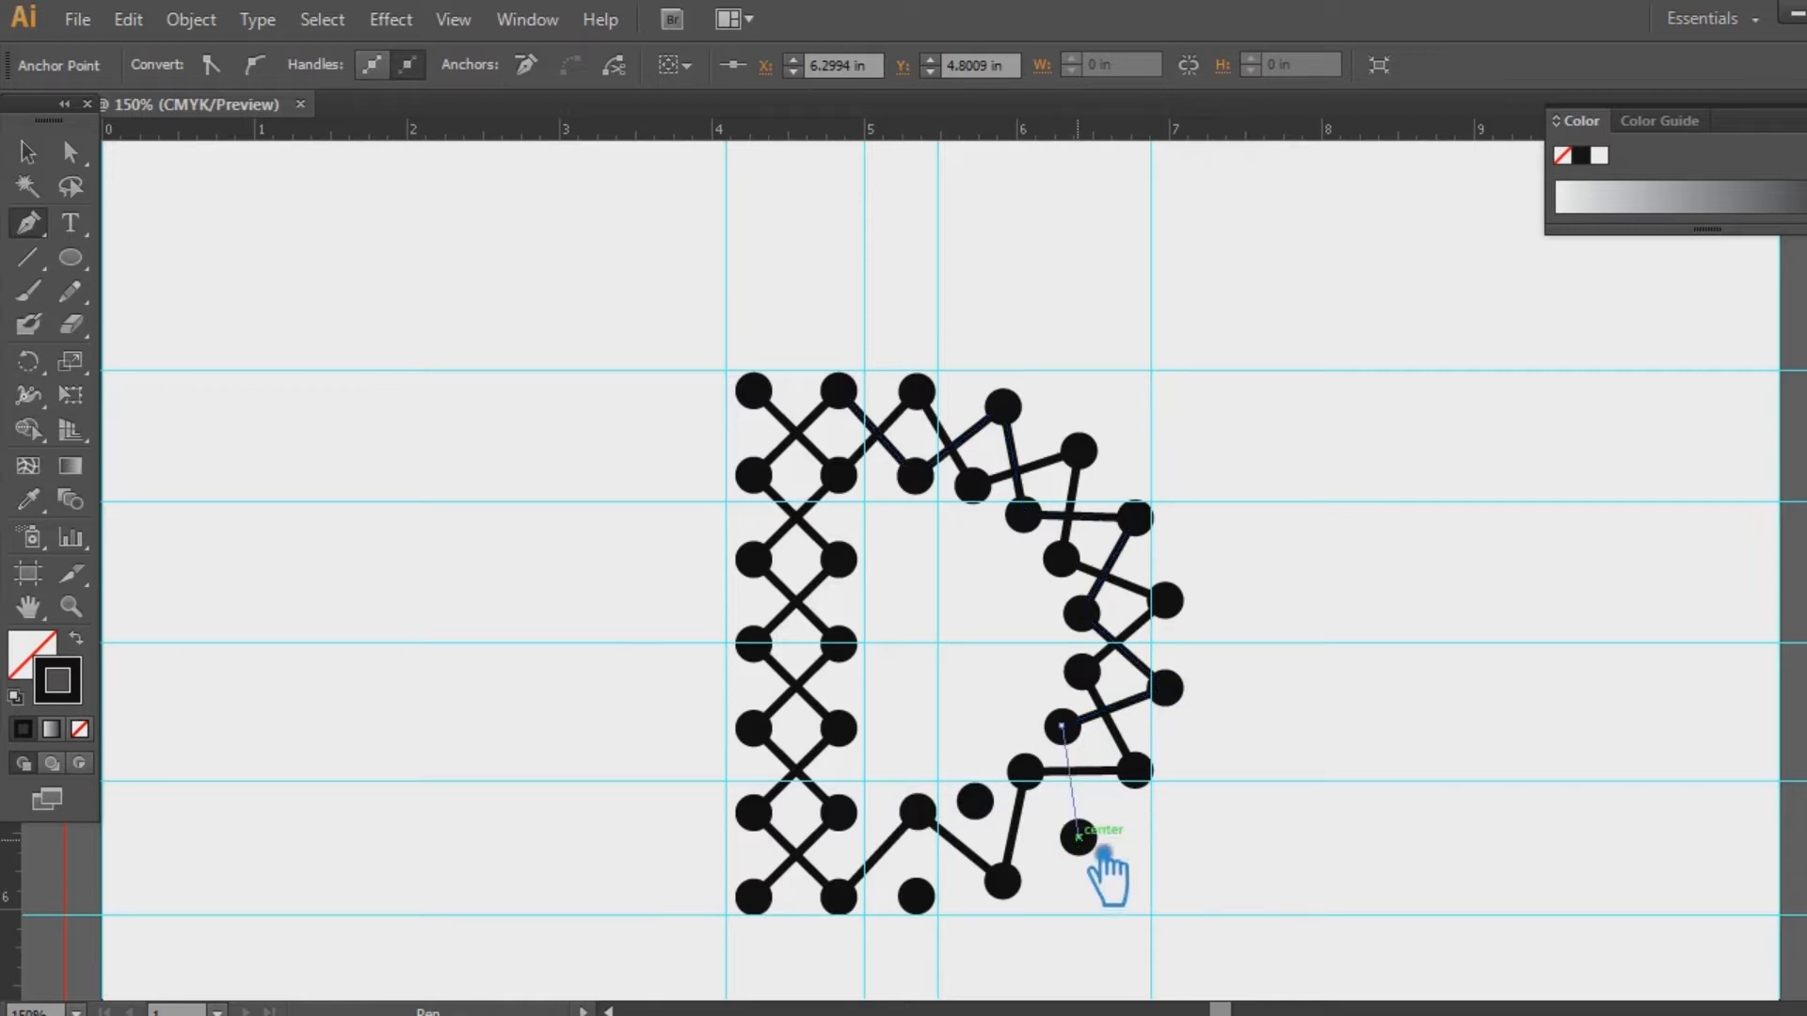
click(974, 800)
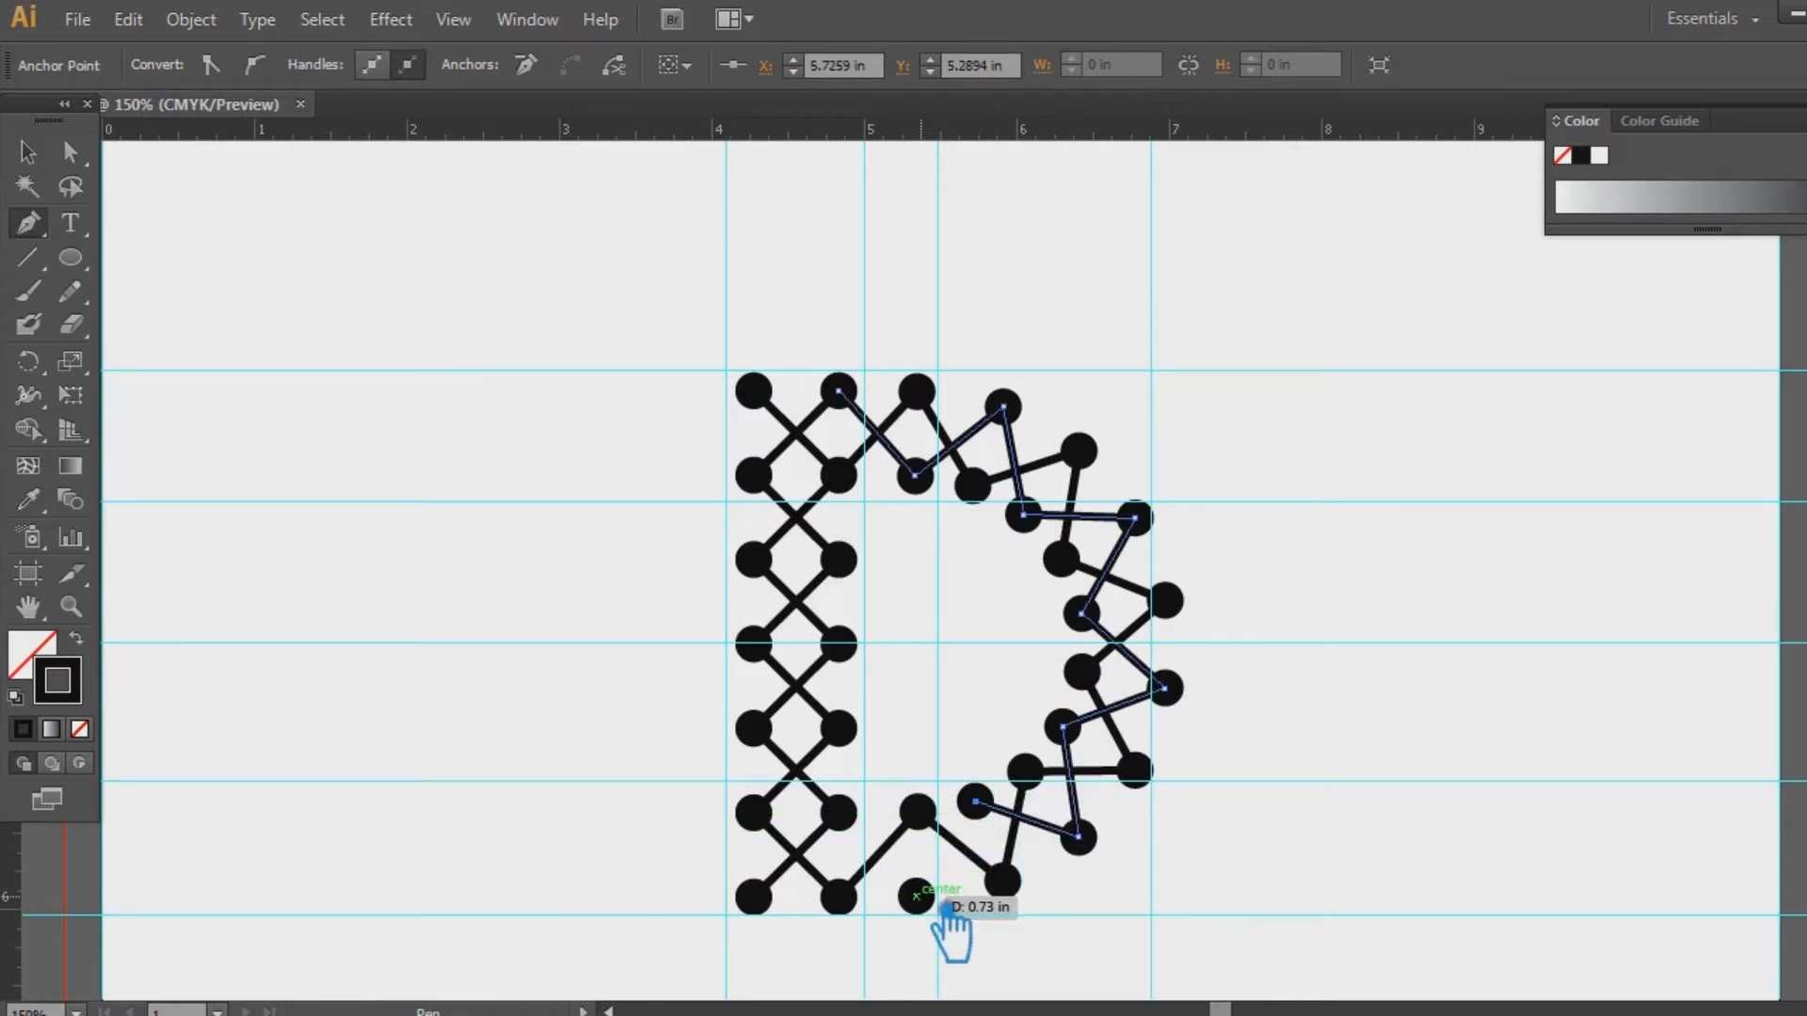
click(838, 812)
key(v)
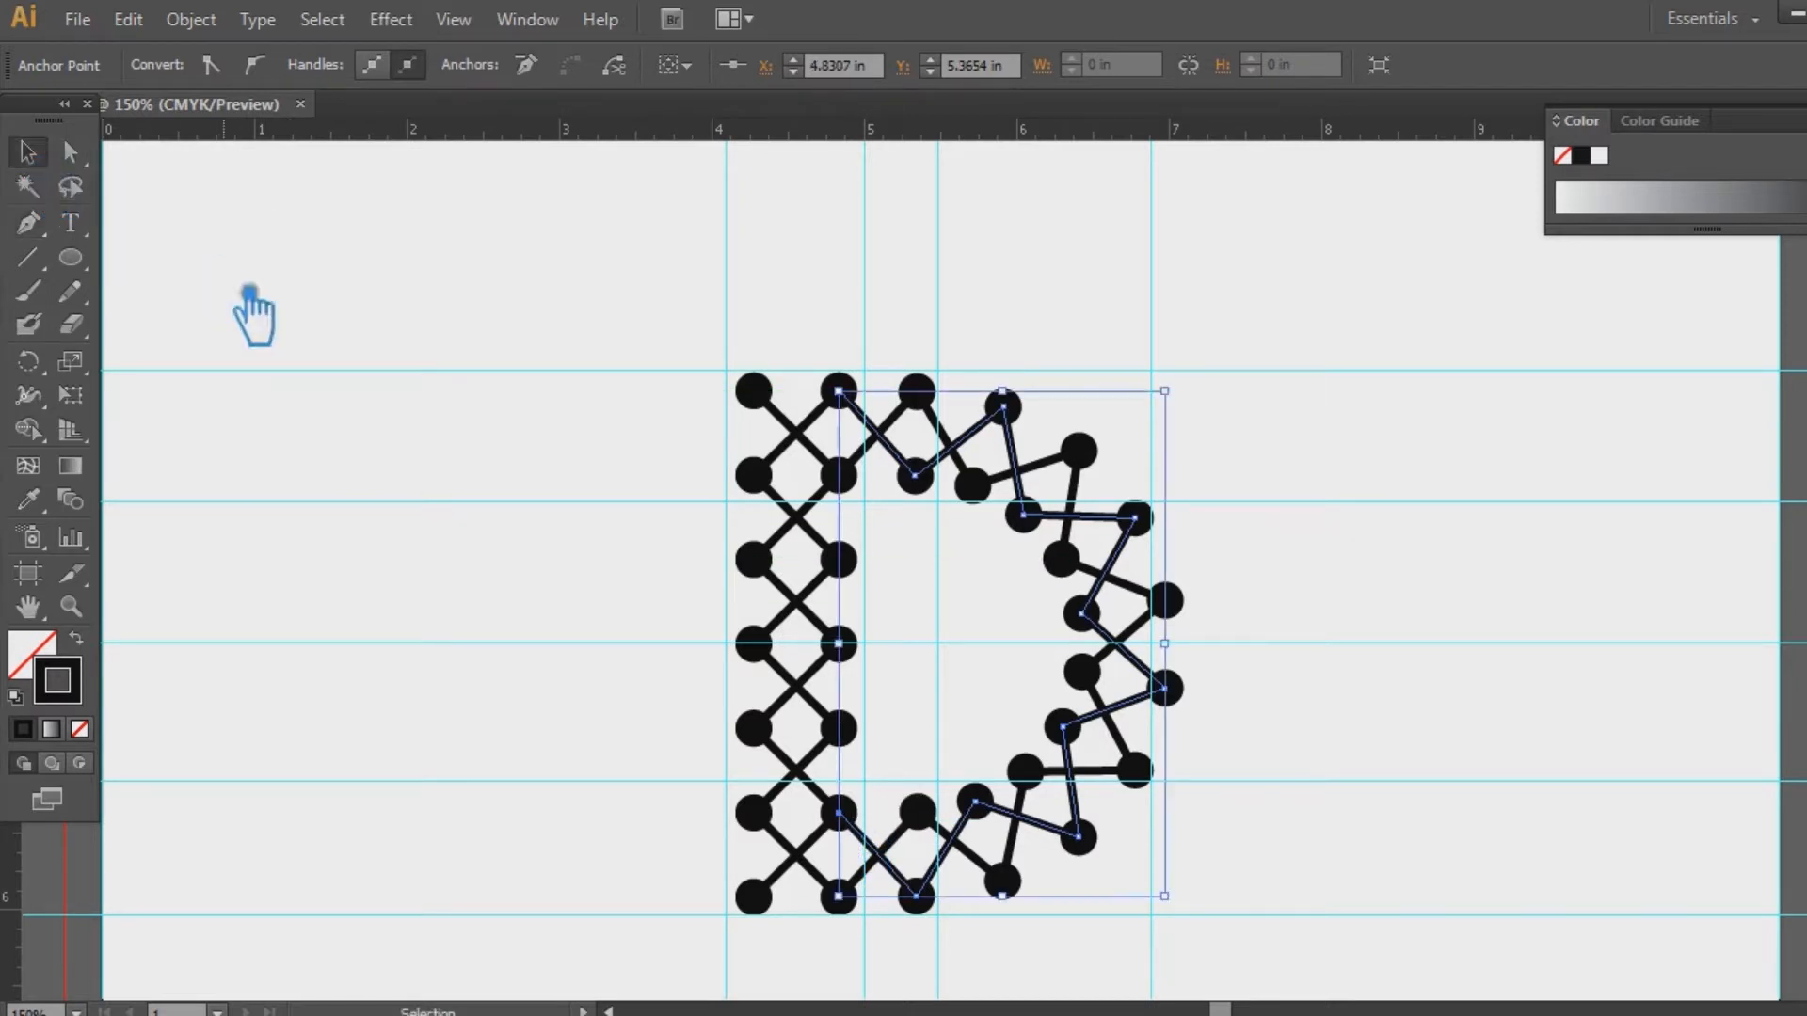
click(240, 296)
key(a)
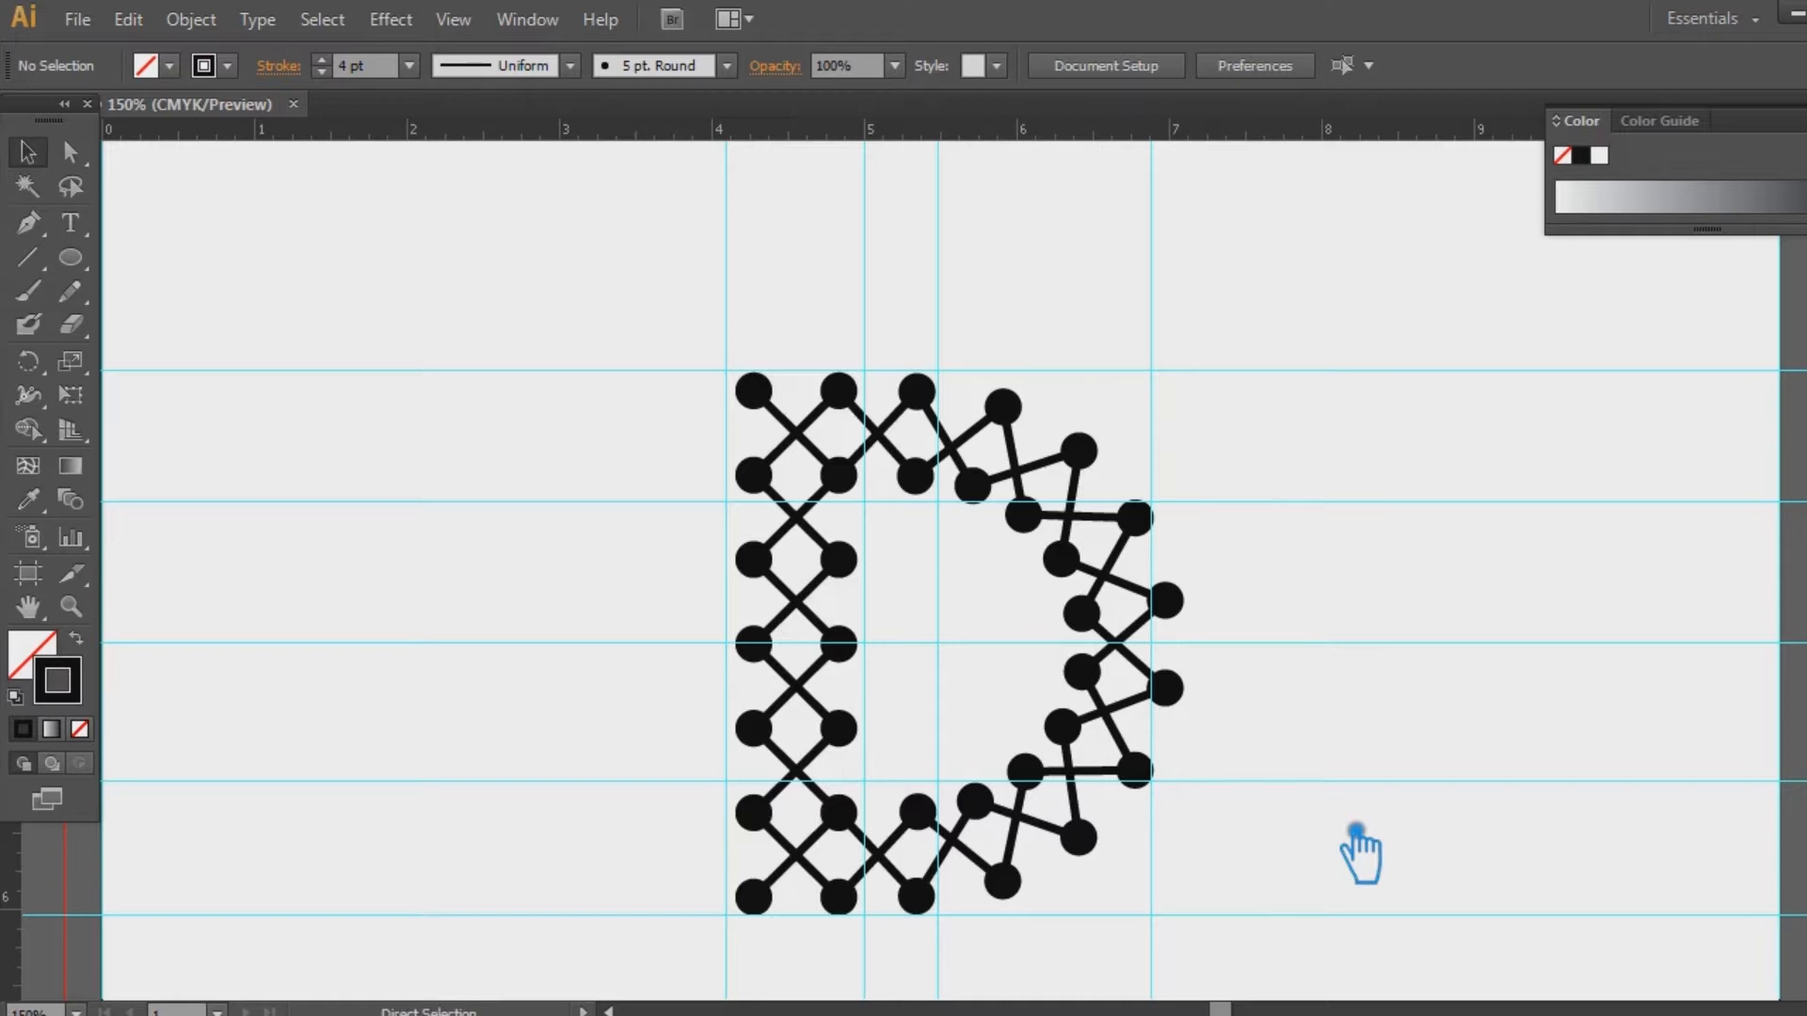
key(ctrl+a)
key(v)
click(470, 301)
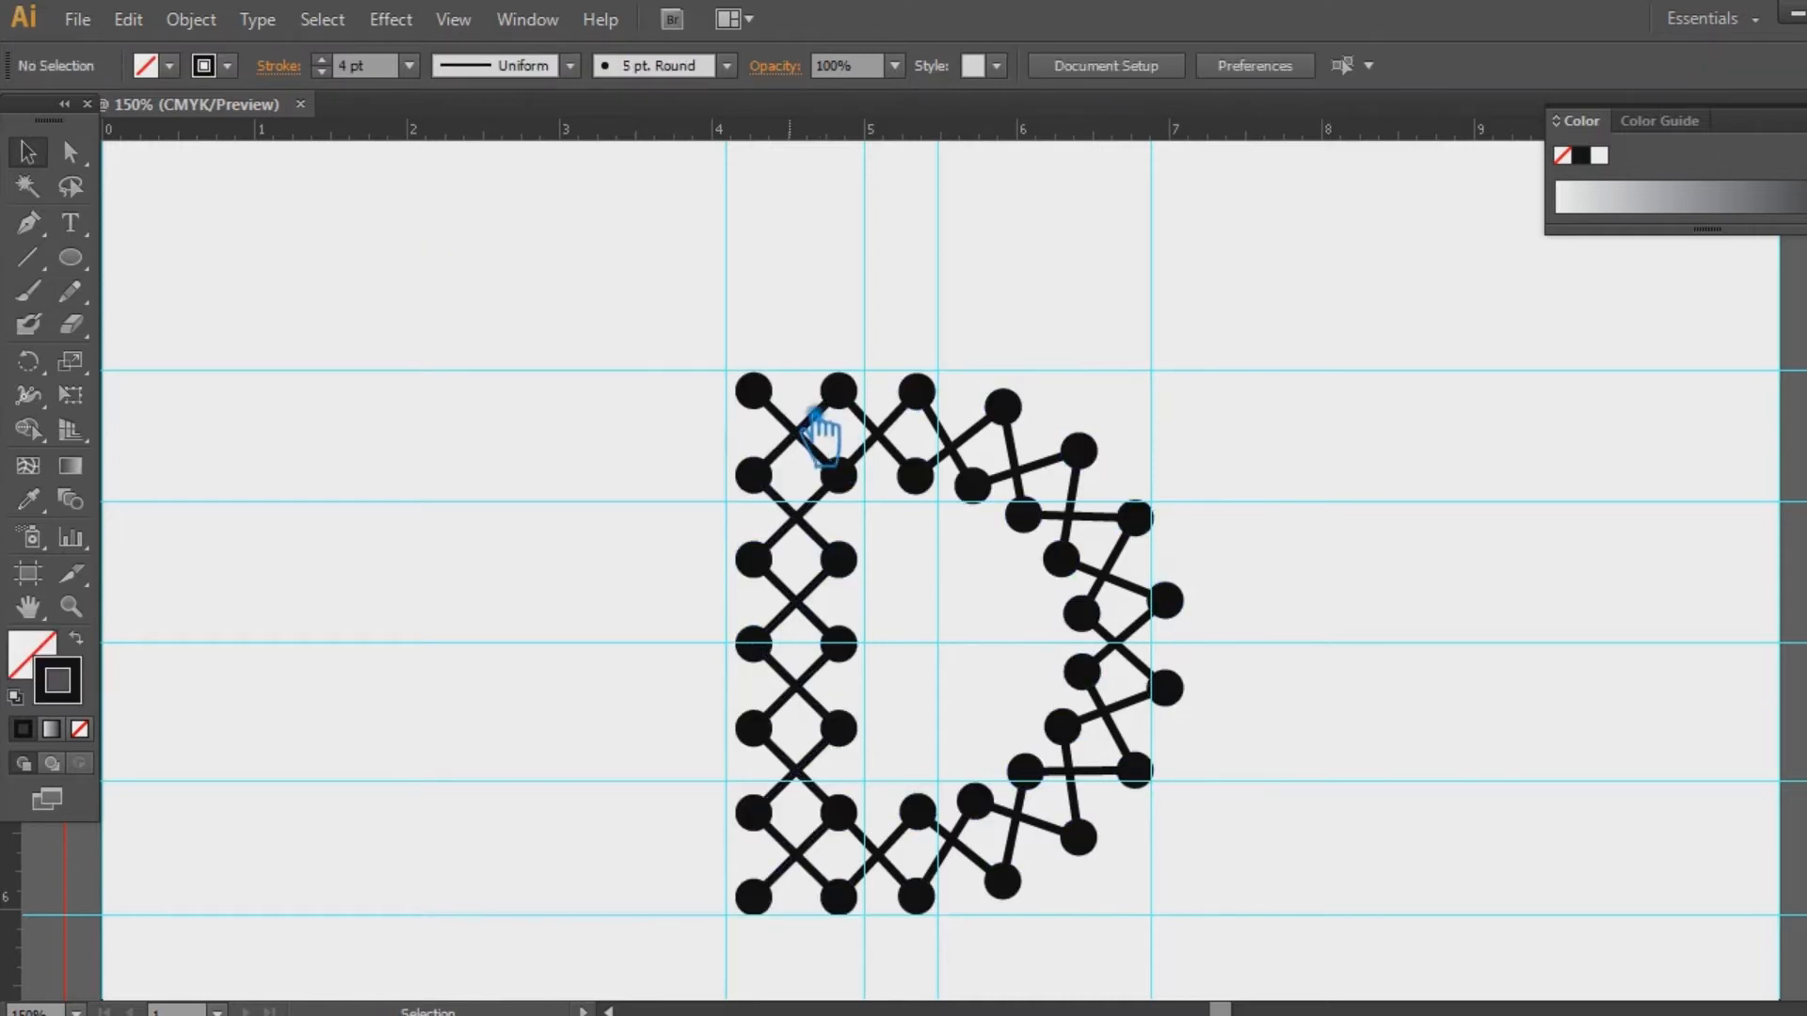
click(826, 453)
shift+click(909, 475)
key(ctrl+g)
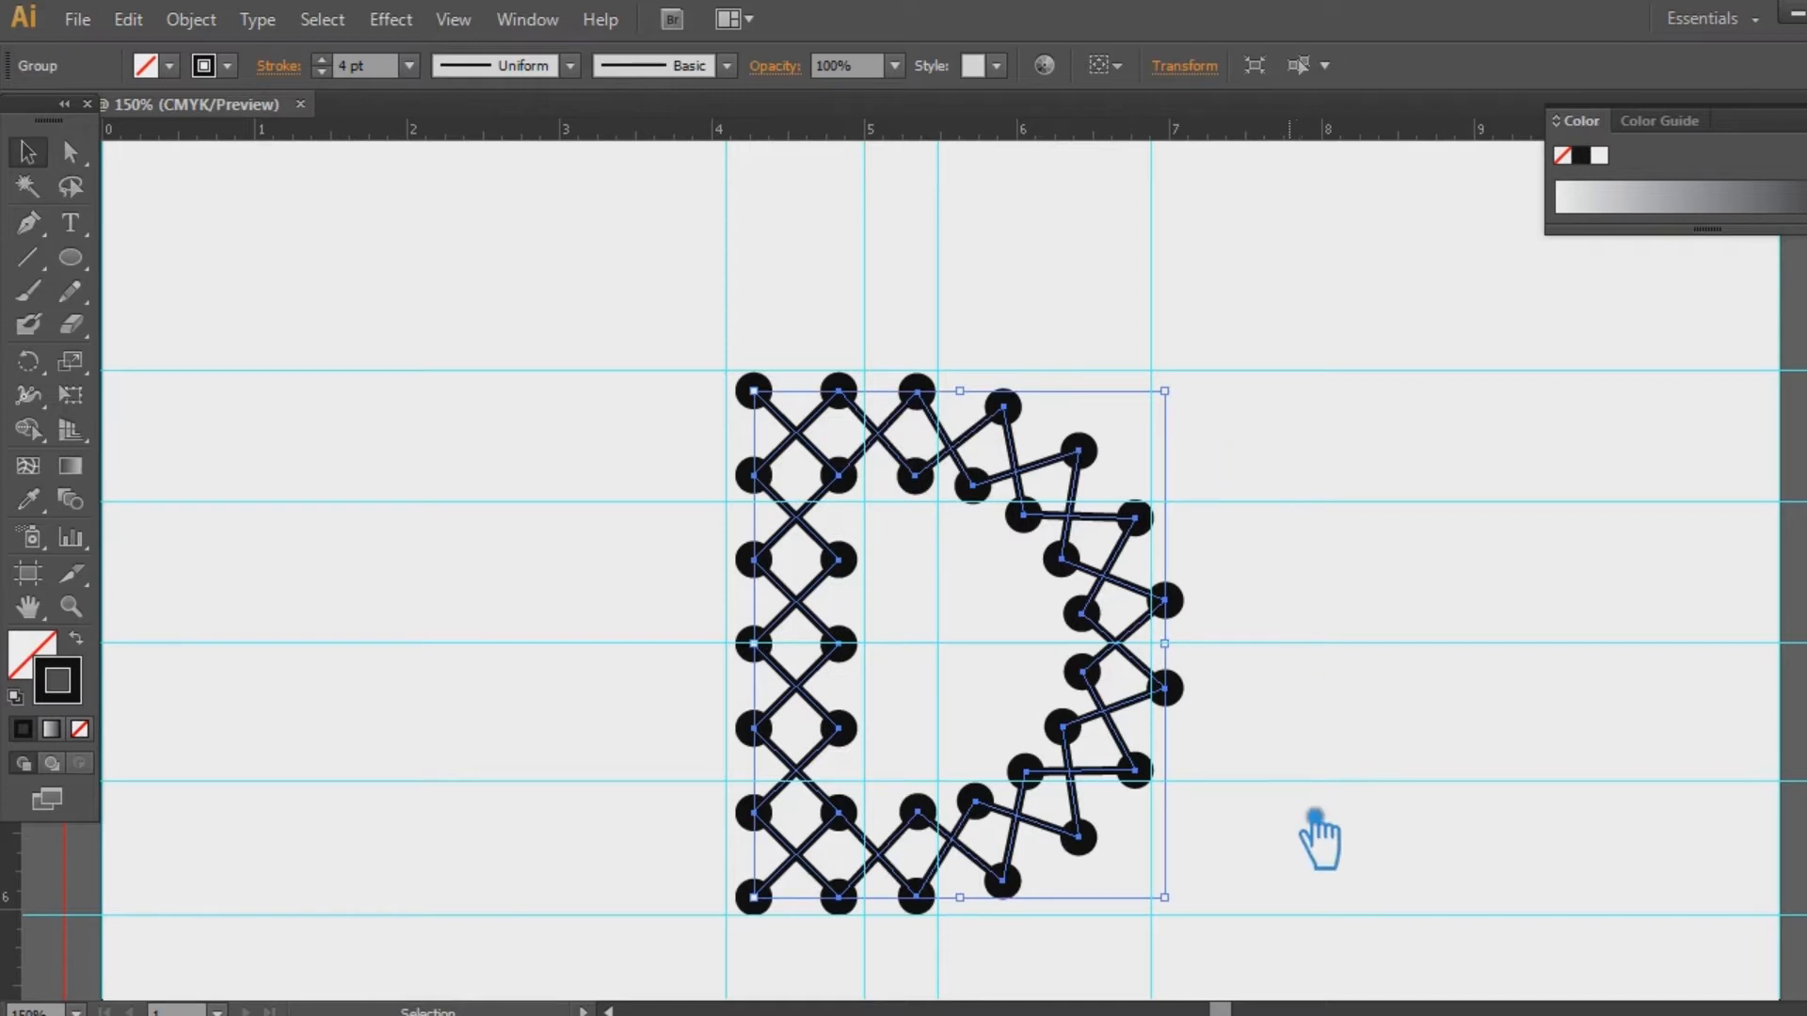
drag(1188, 940, 563, 269)
key(v)
click(303, 537)
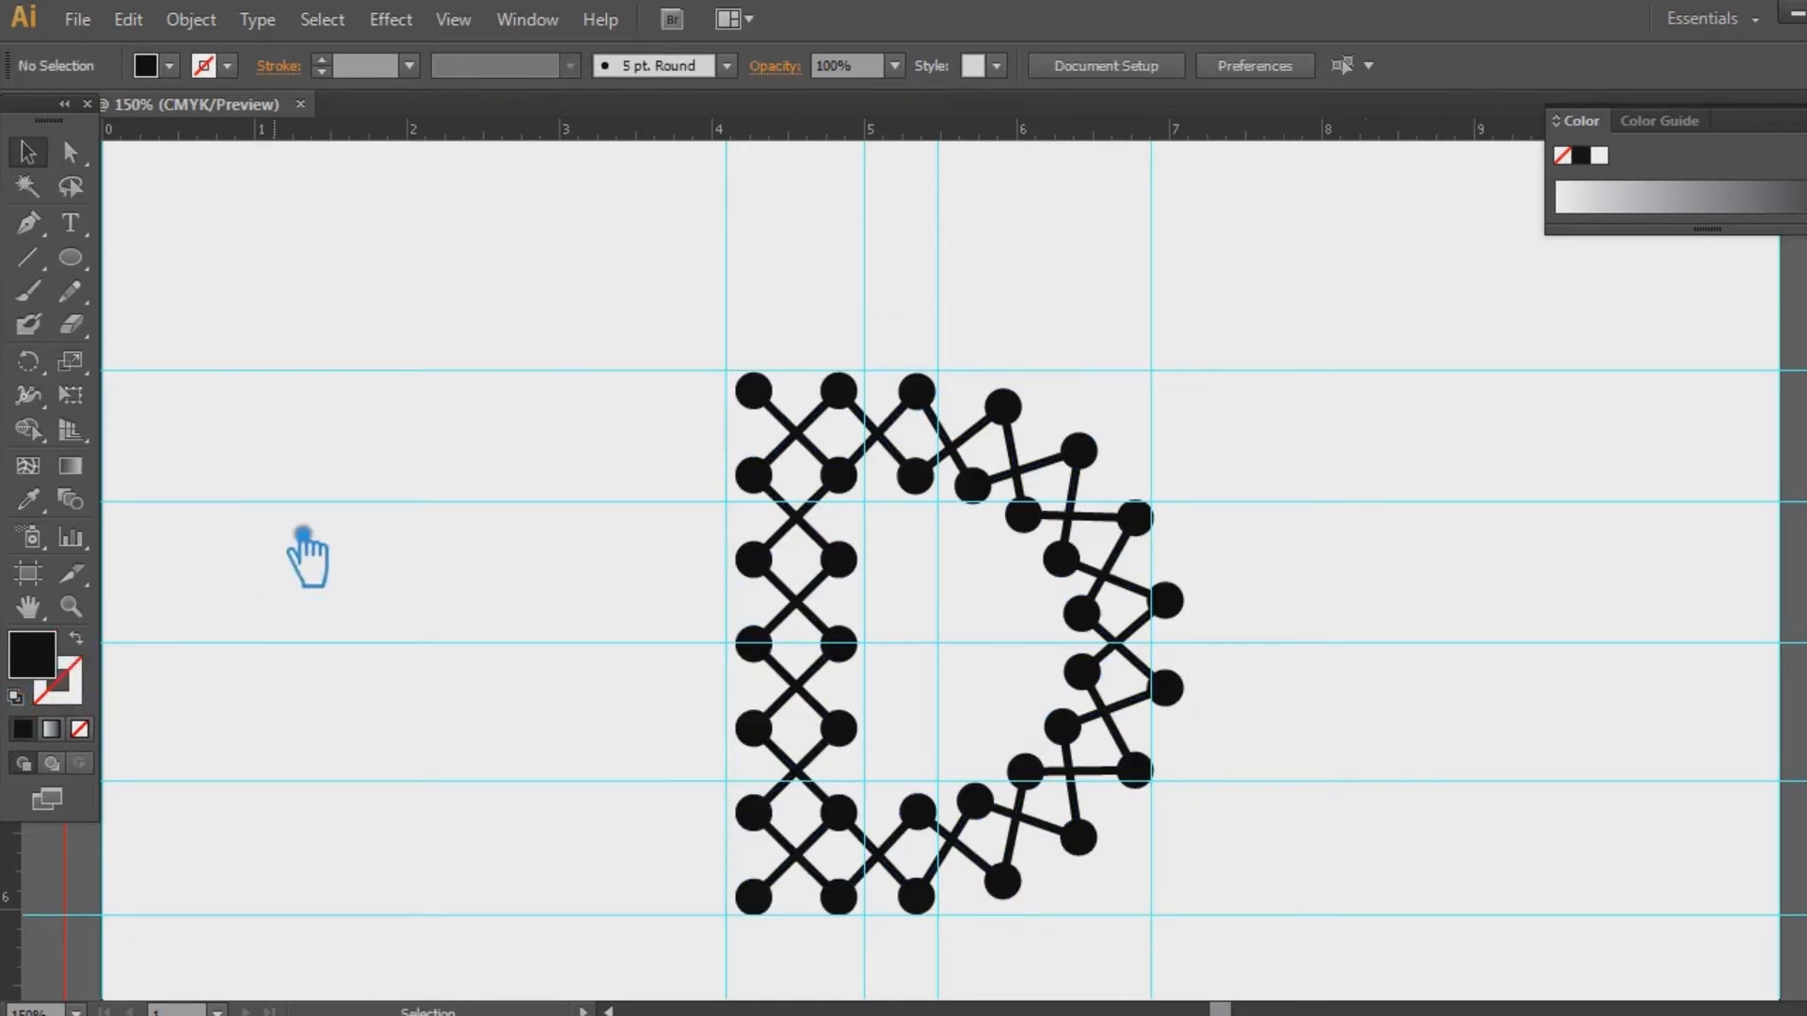
drag(309, 531, 1003, 612)
drag(1269, 905, 910, 473)
key(a)
click(1339, 492)
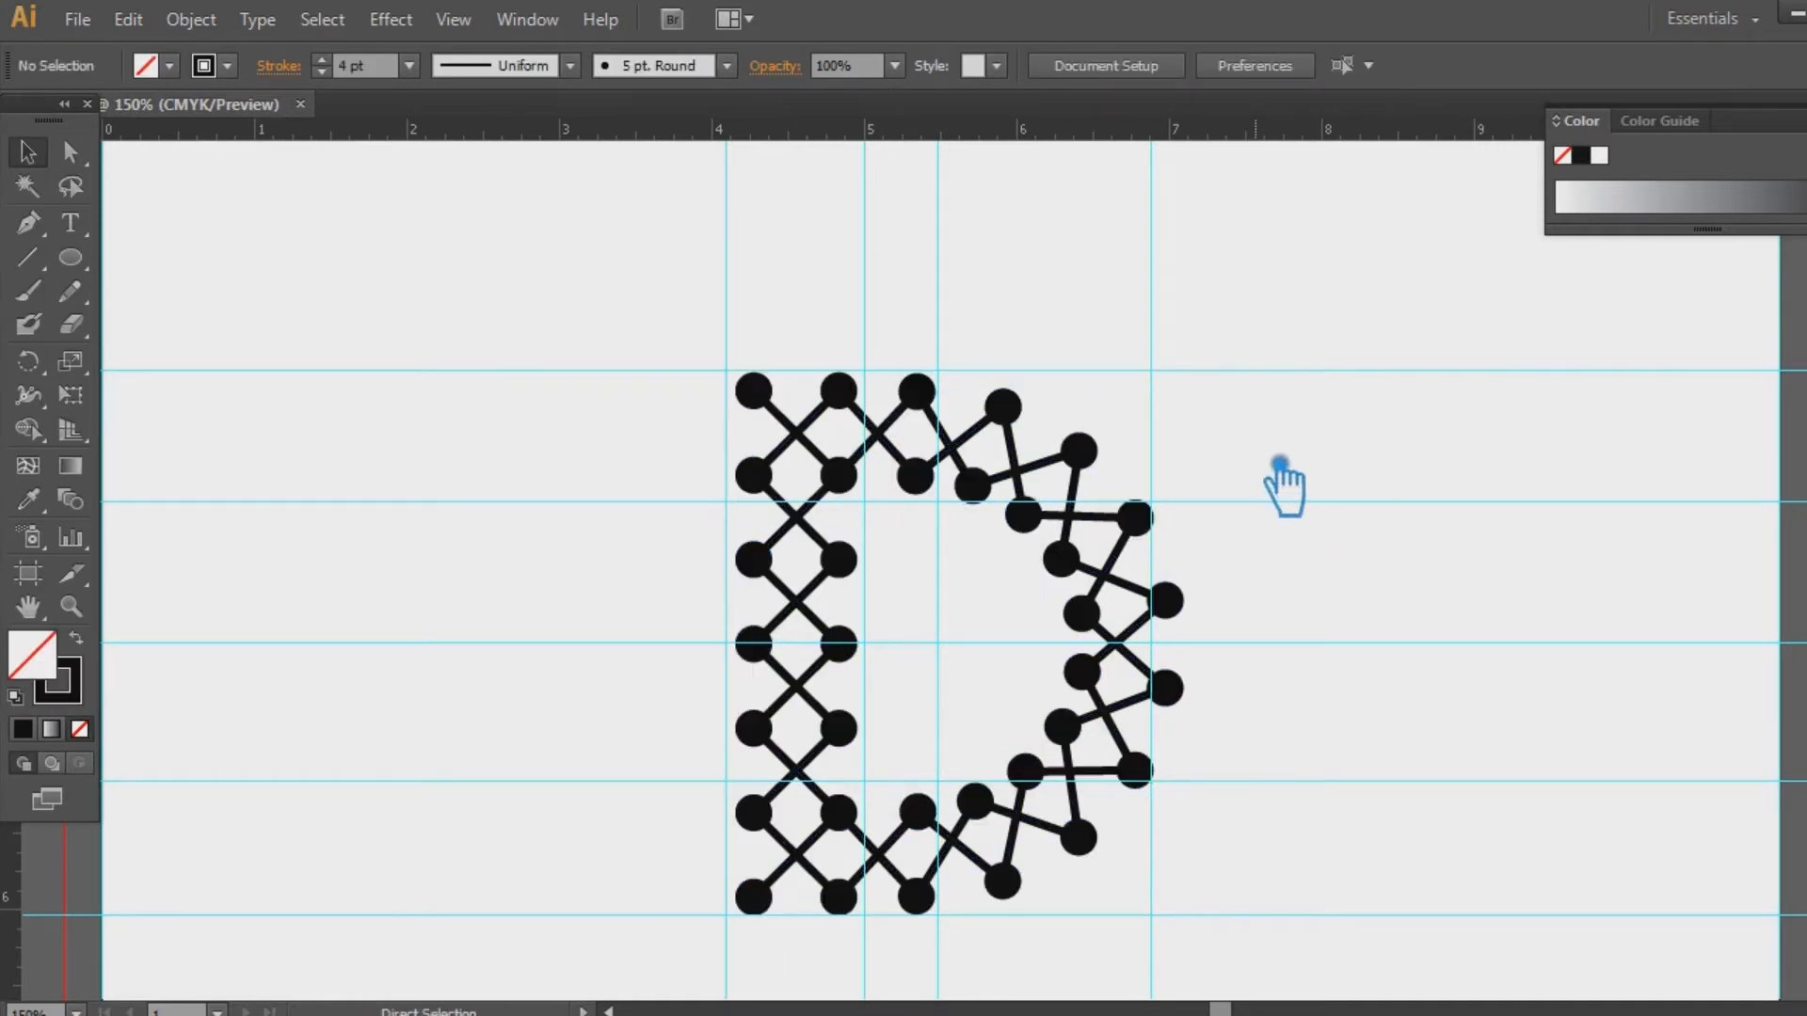
key(ctrl+0)
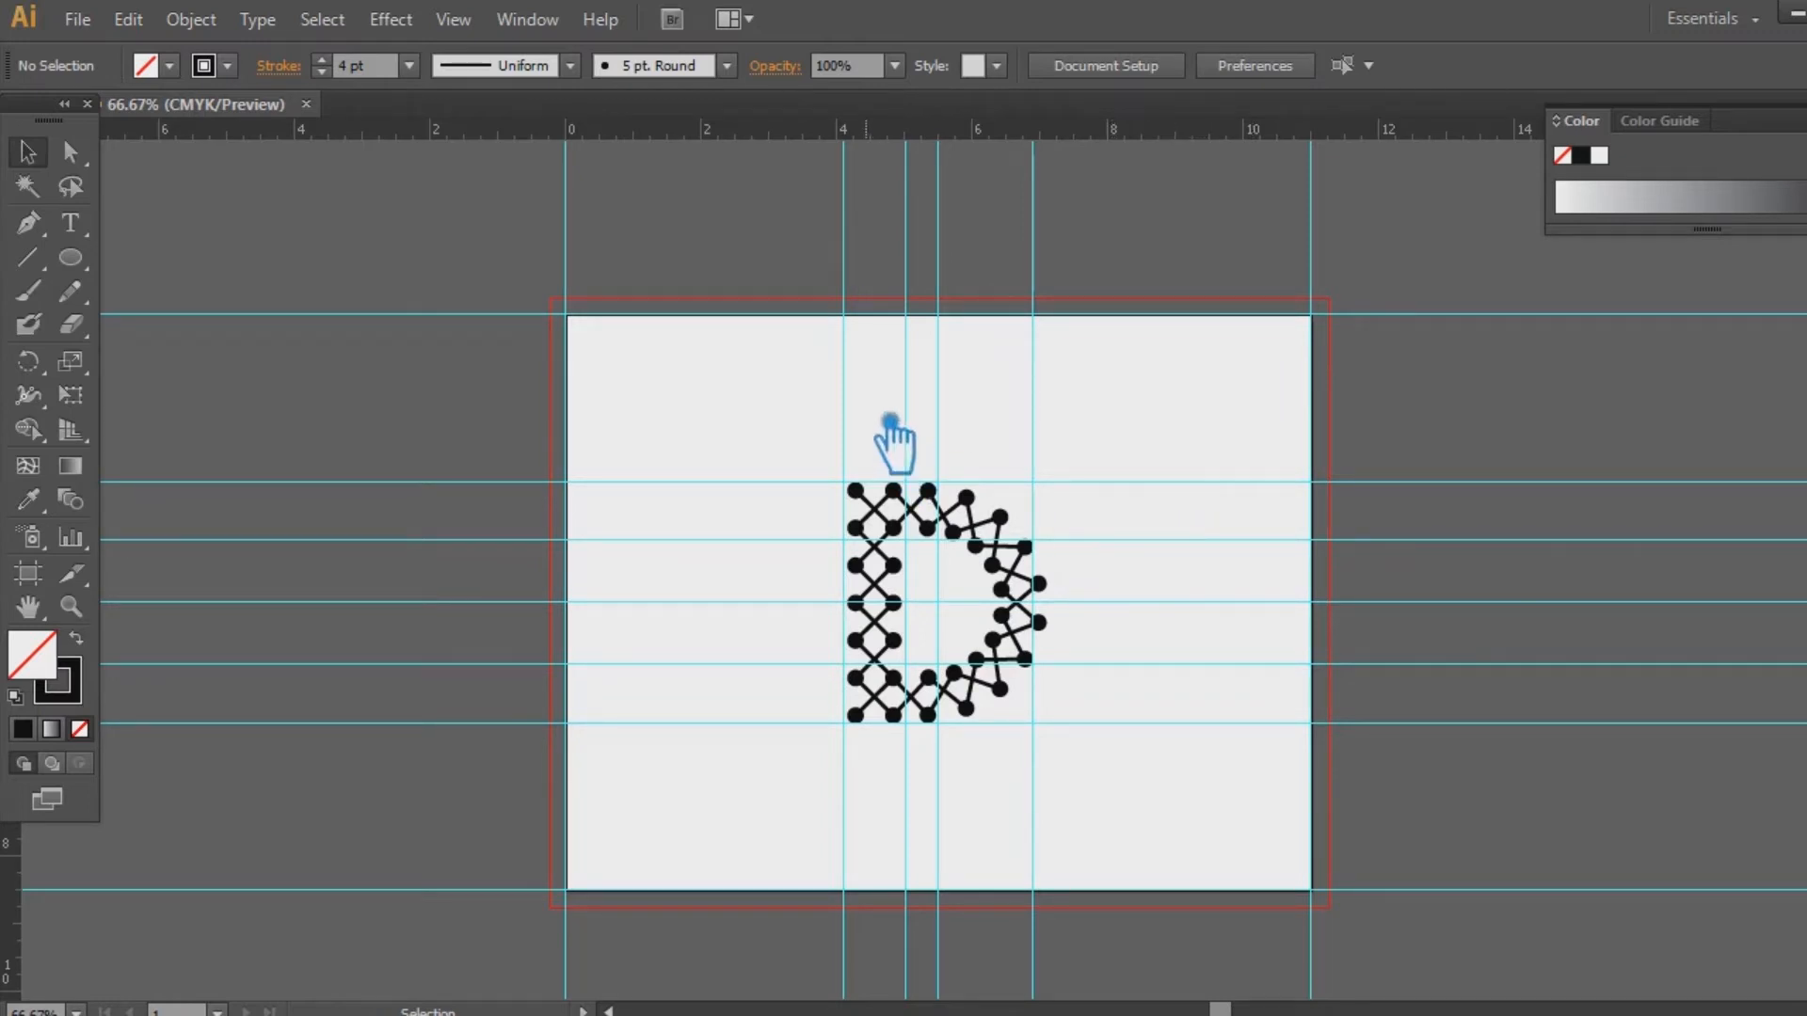
Unlock guides, delete the extra vertical and horizontal guides, then lock the remaining guides
right_click(838, 386)
click(932, 643)
drag(807, 350, 944, 412)
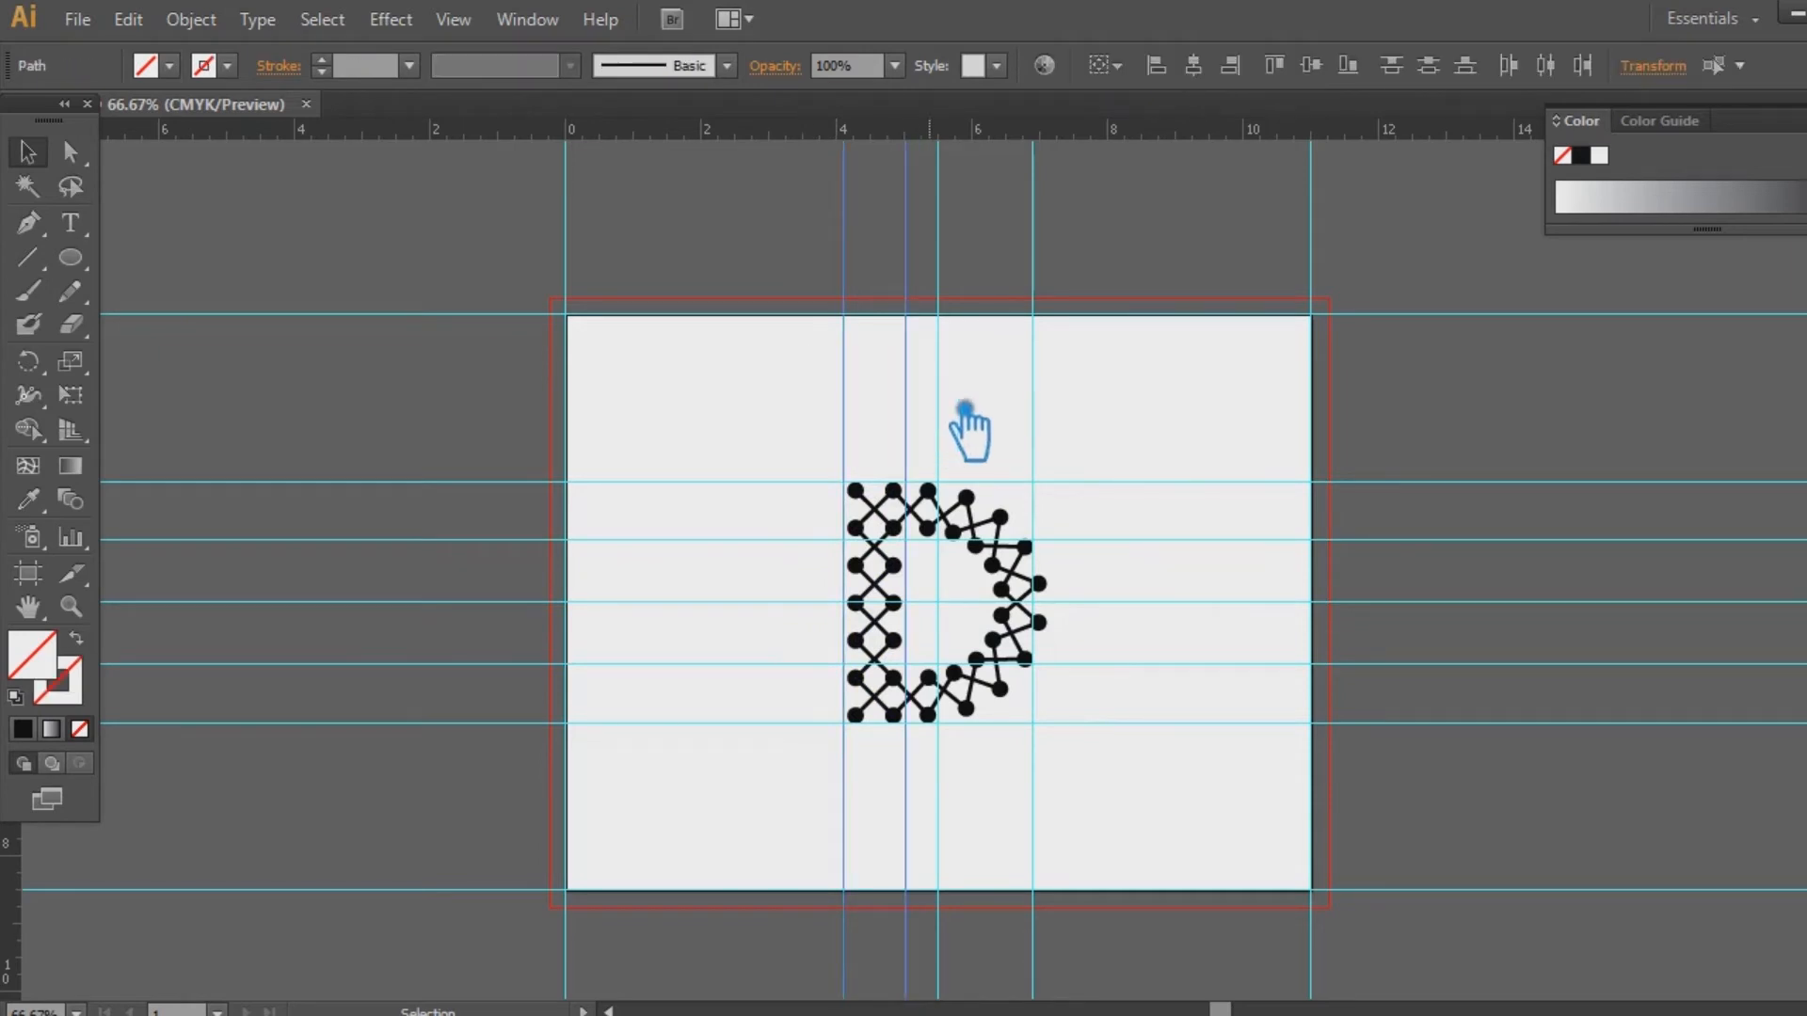
key(Delete)
click(1033, 391)
key(Delete)
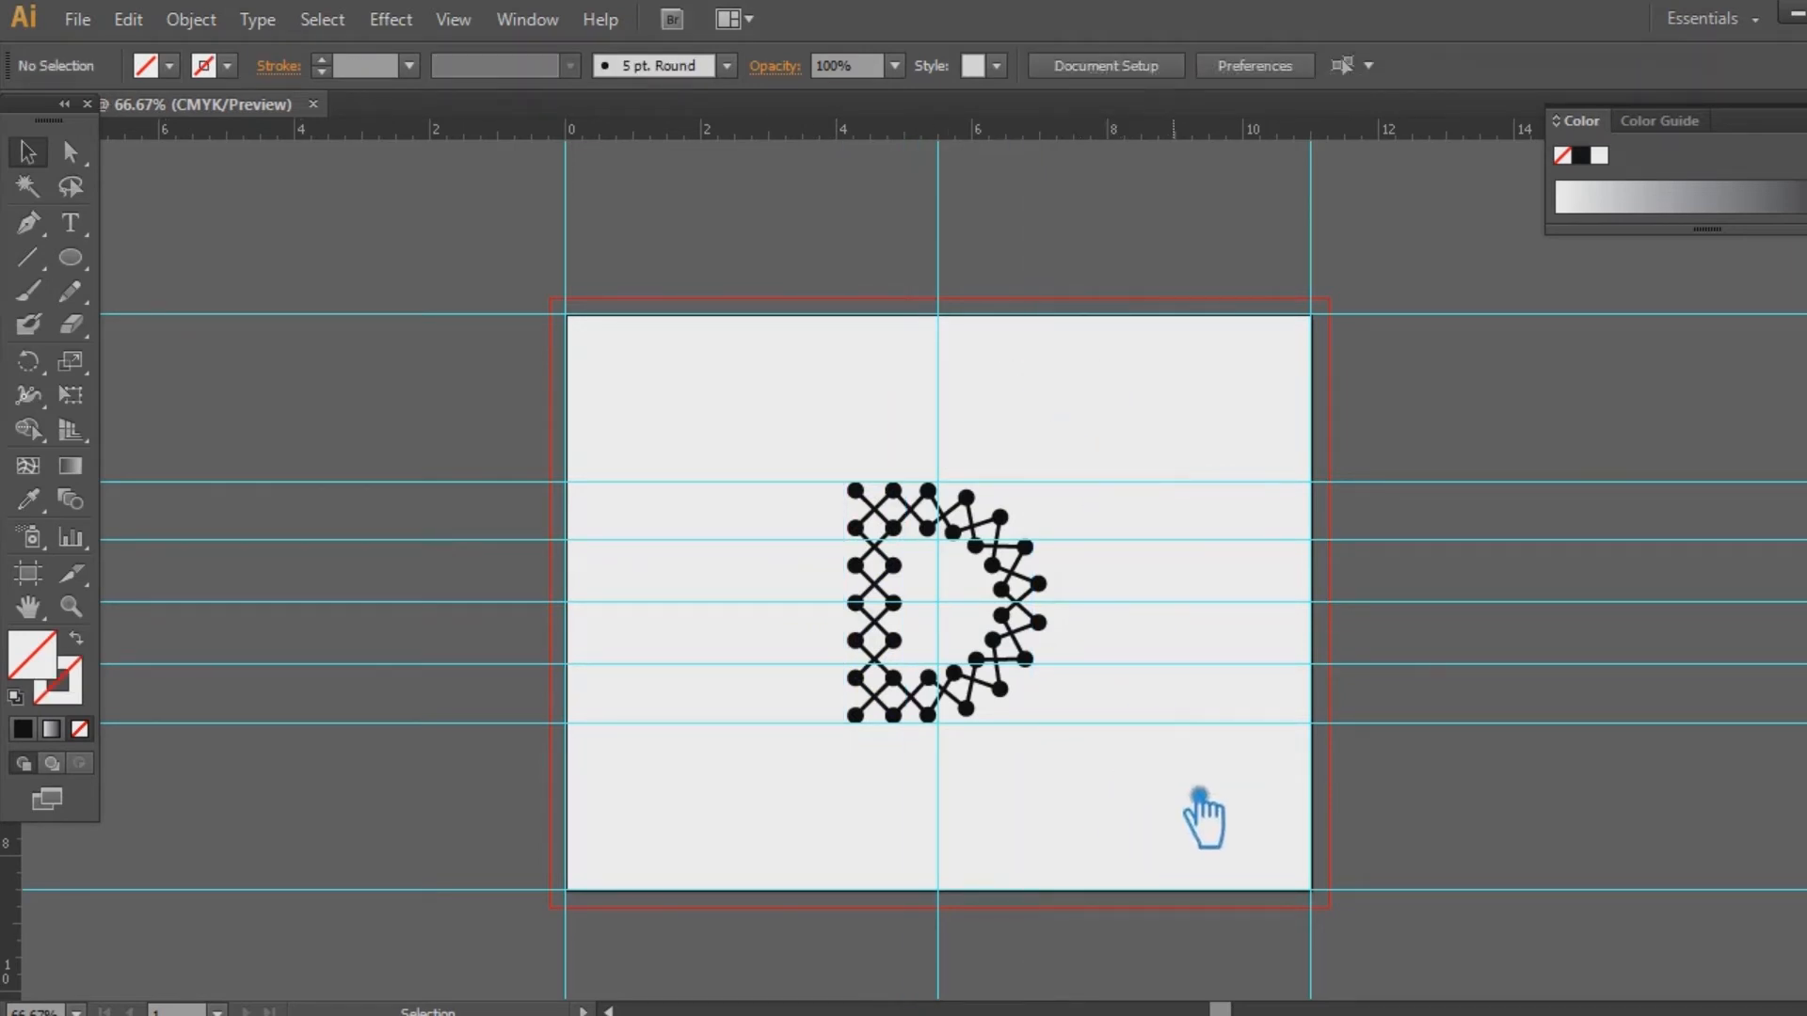
drag(1159, 778, 1182, 605)
key(Delete)
drag(1139, 446, 1207, 569)
key(Delete)
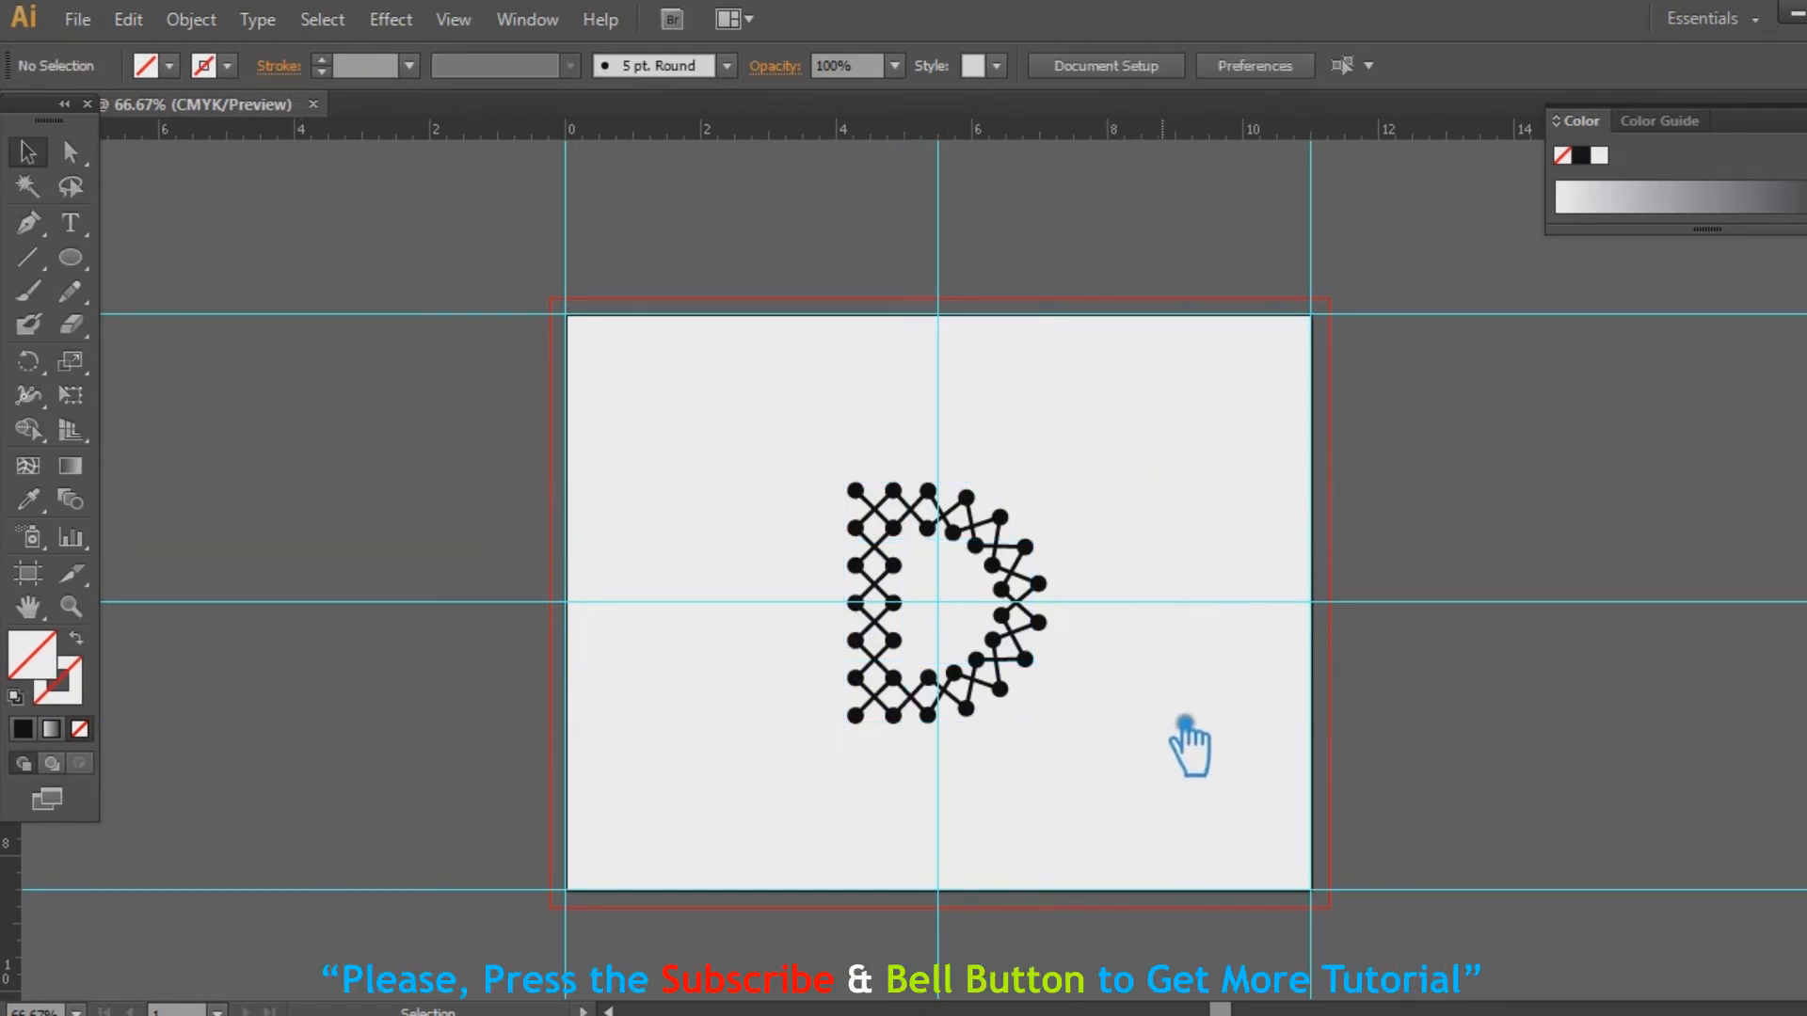
right_click(1162, 613)
click(1262, 858)
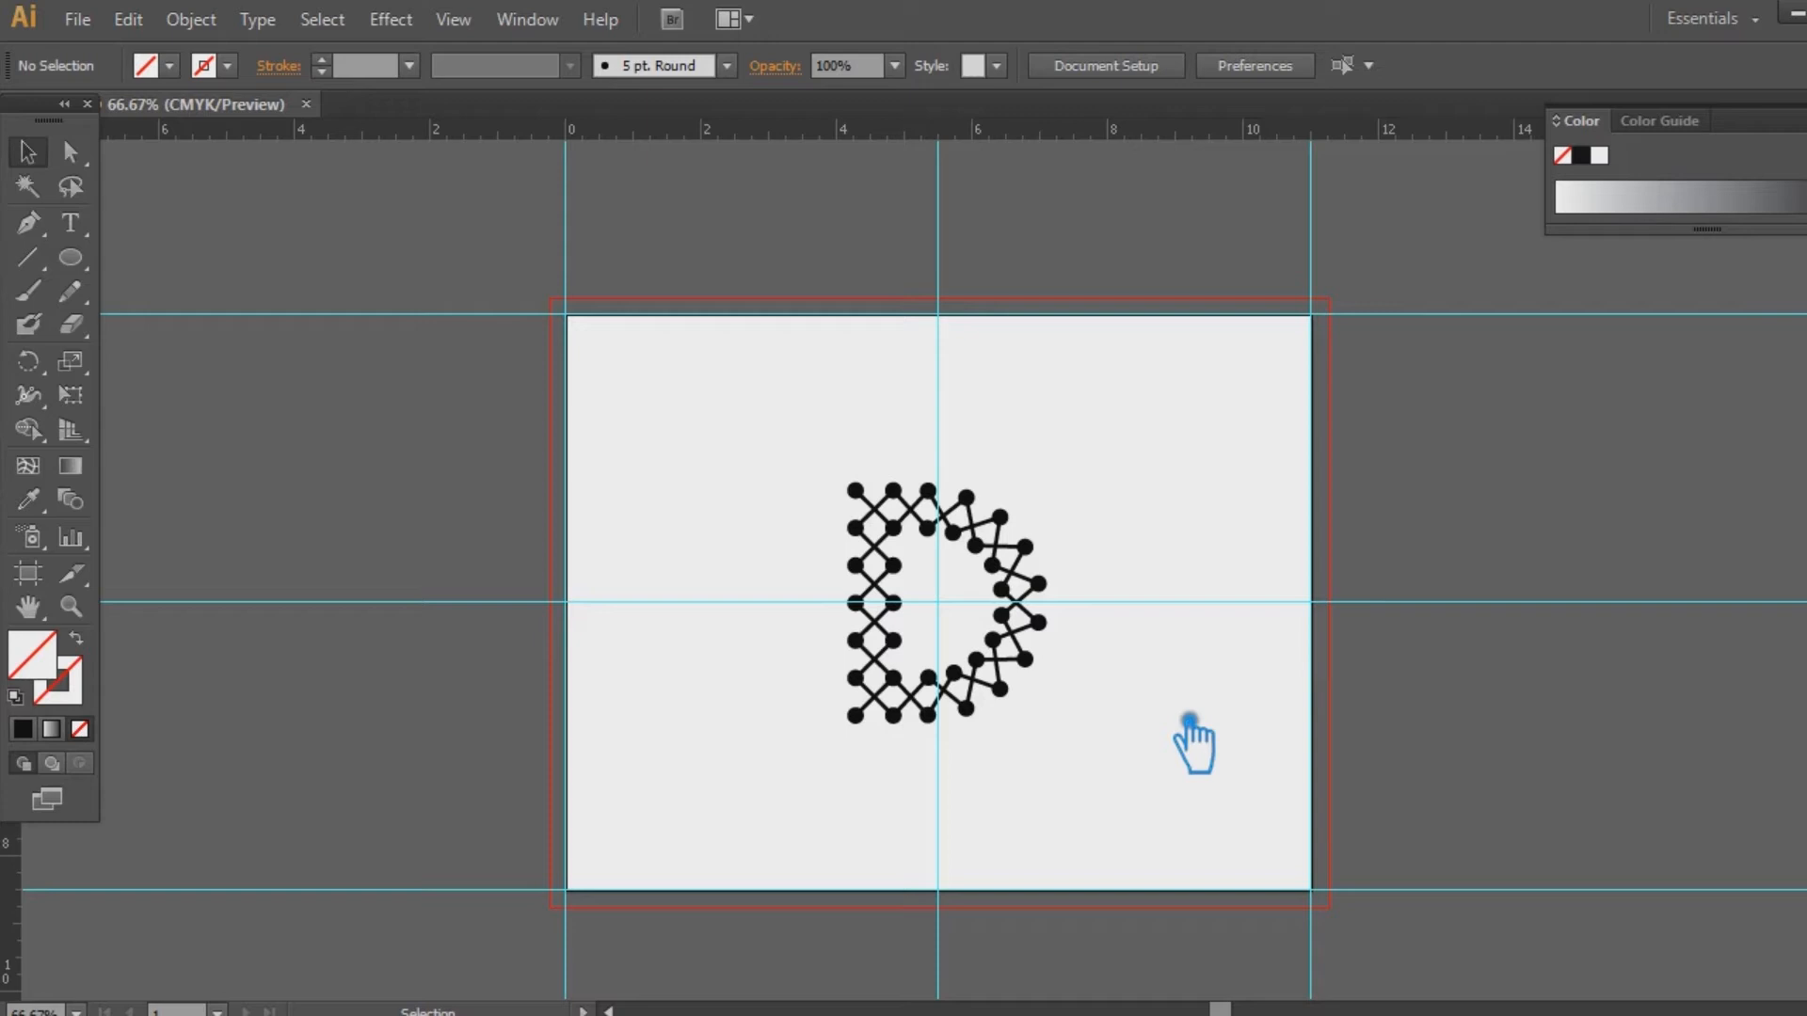
Select the whole D, shrink it around its centre, then undo the scaling
drag(1122, 750, 781, 435)
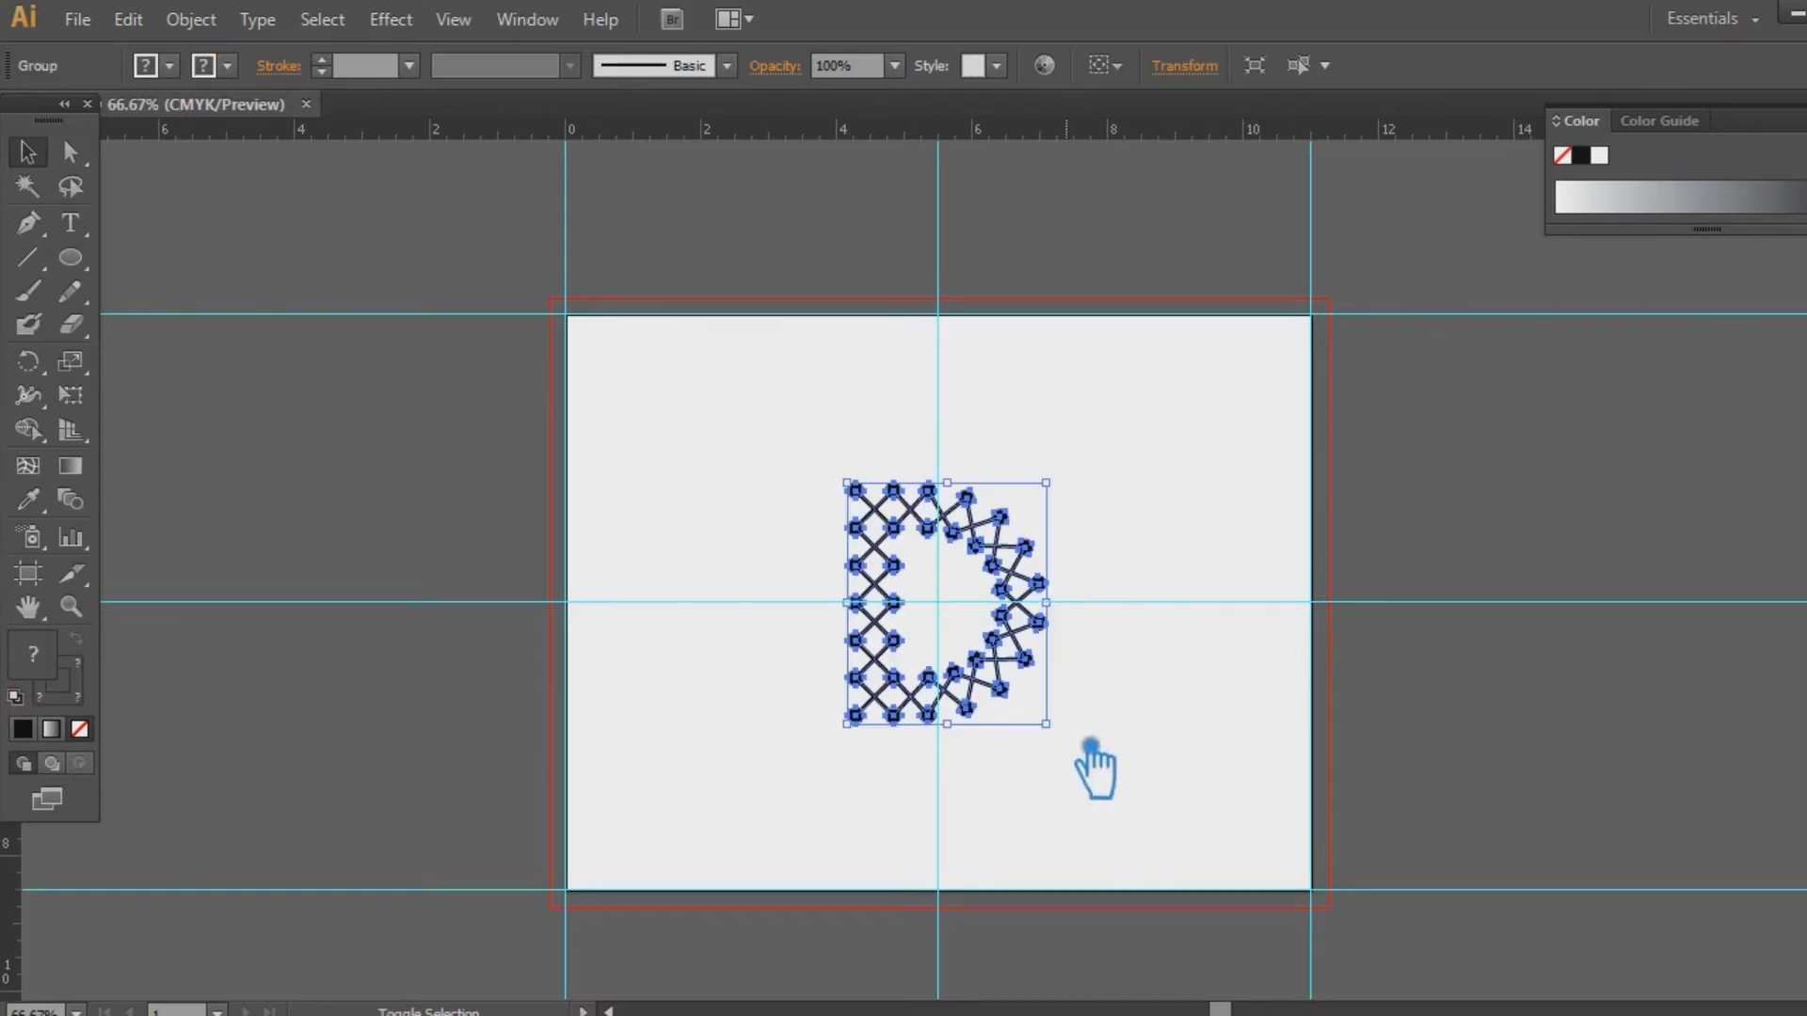
drag(1046, 724, 1006, 675)
click(1134, 704)
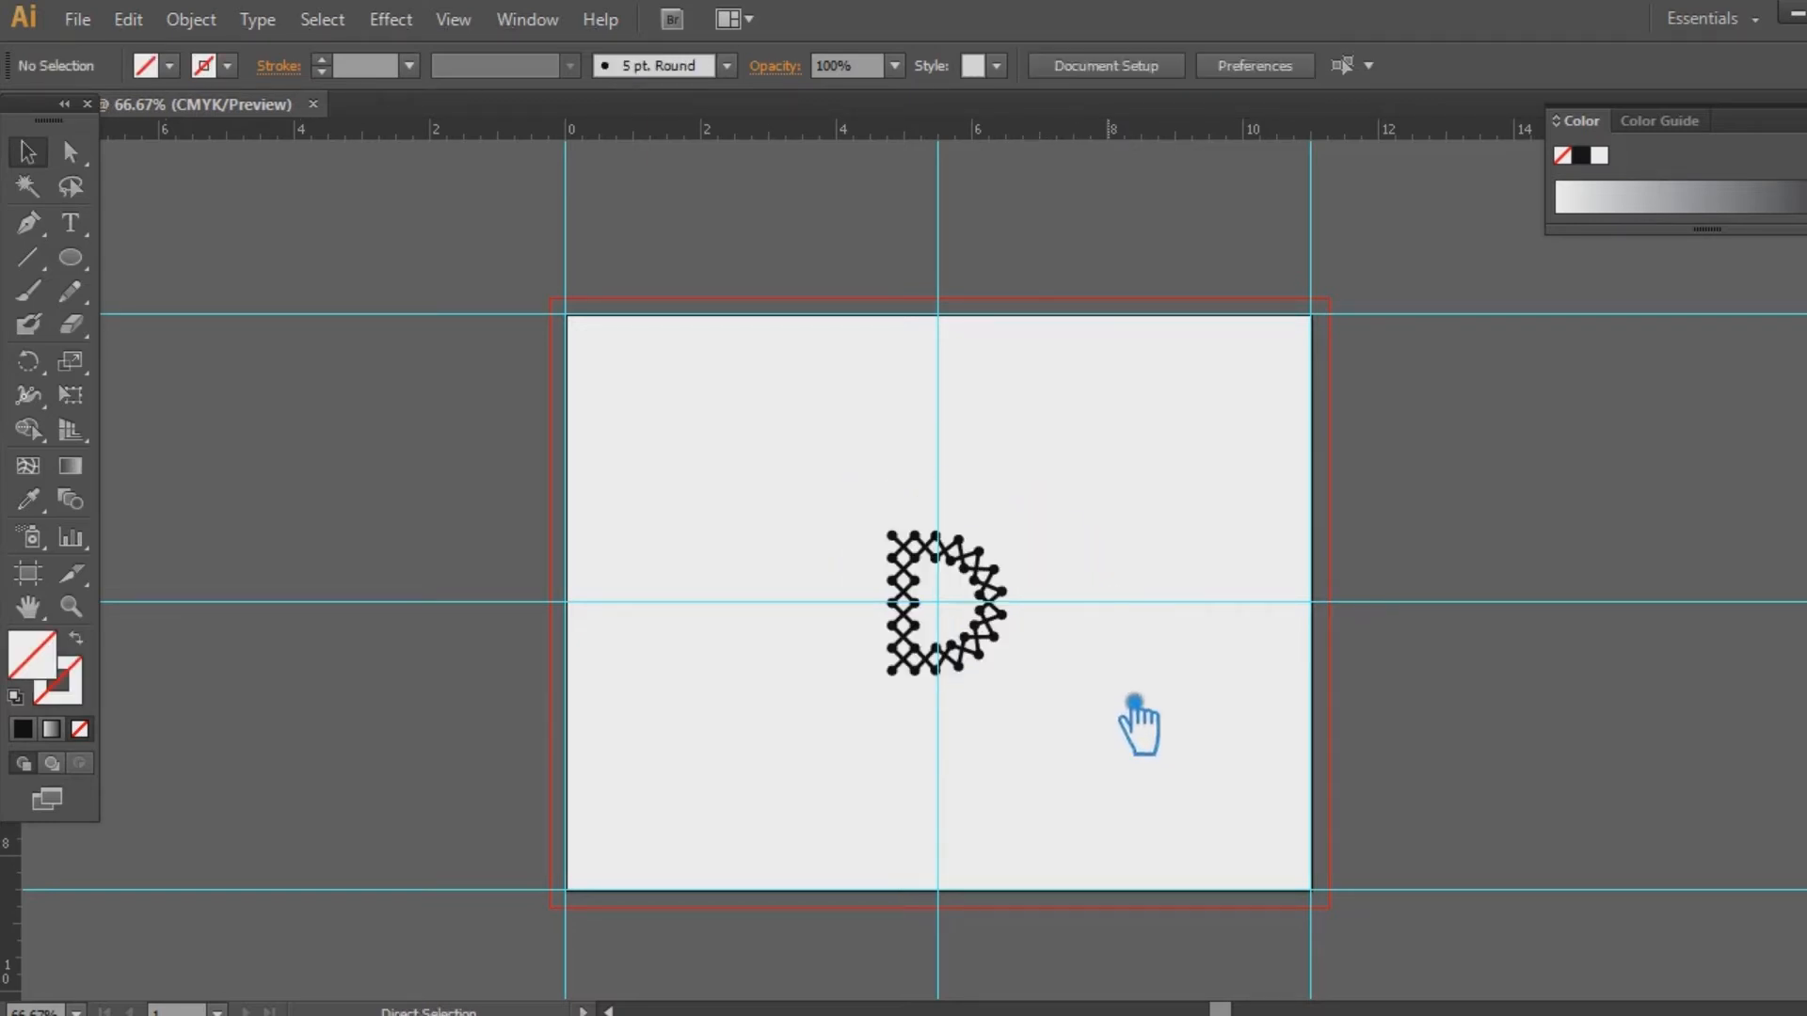
key(ctrl+z)
click(987, 524)
right_click(987, 524)
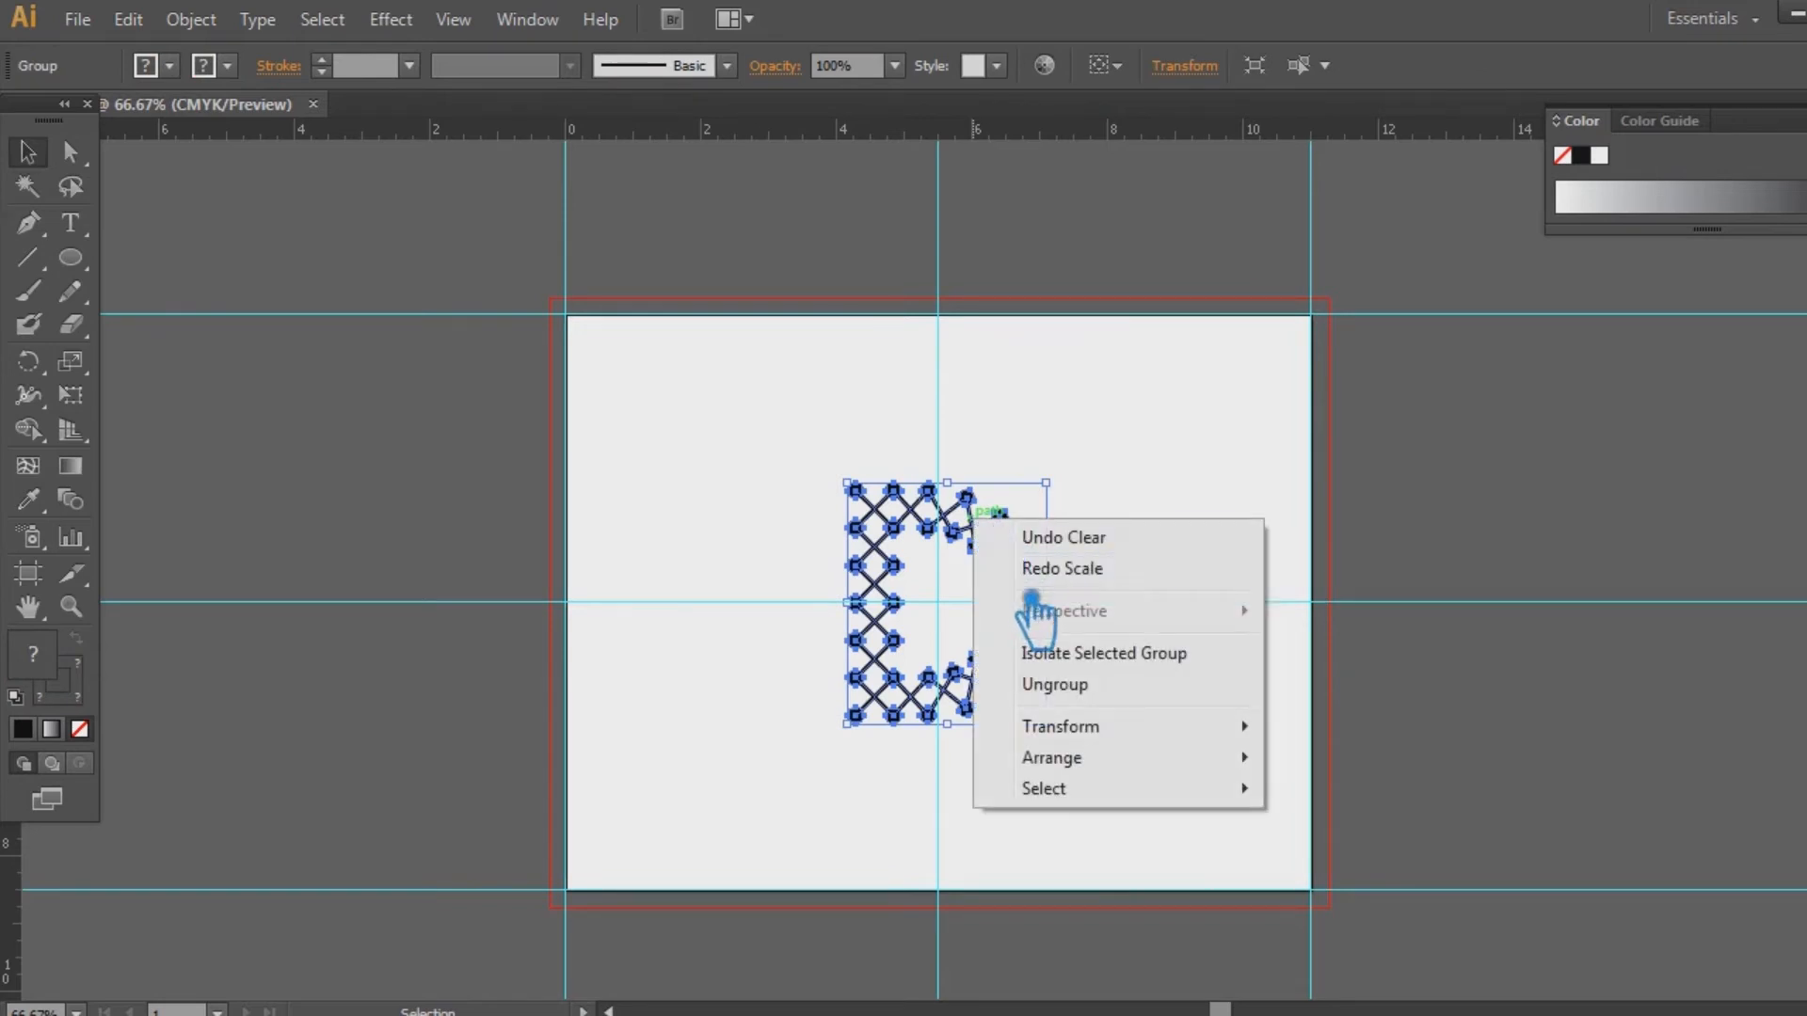
click(1213, 511)
Zoom in, shrink the D group again, undo it from the context menu, and reselect the D
click(1024, 595)
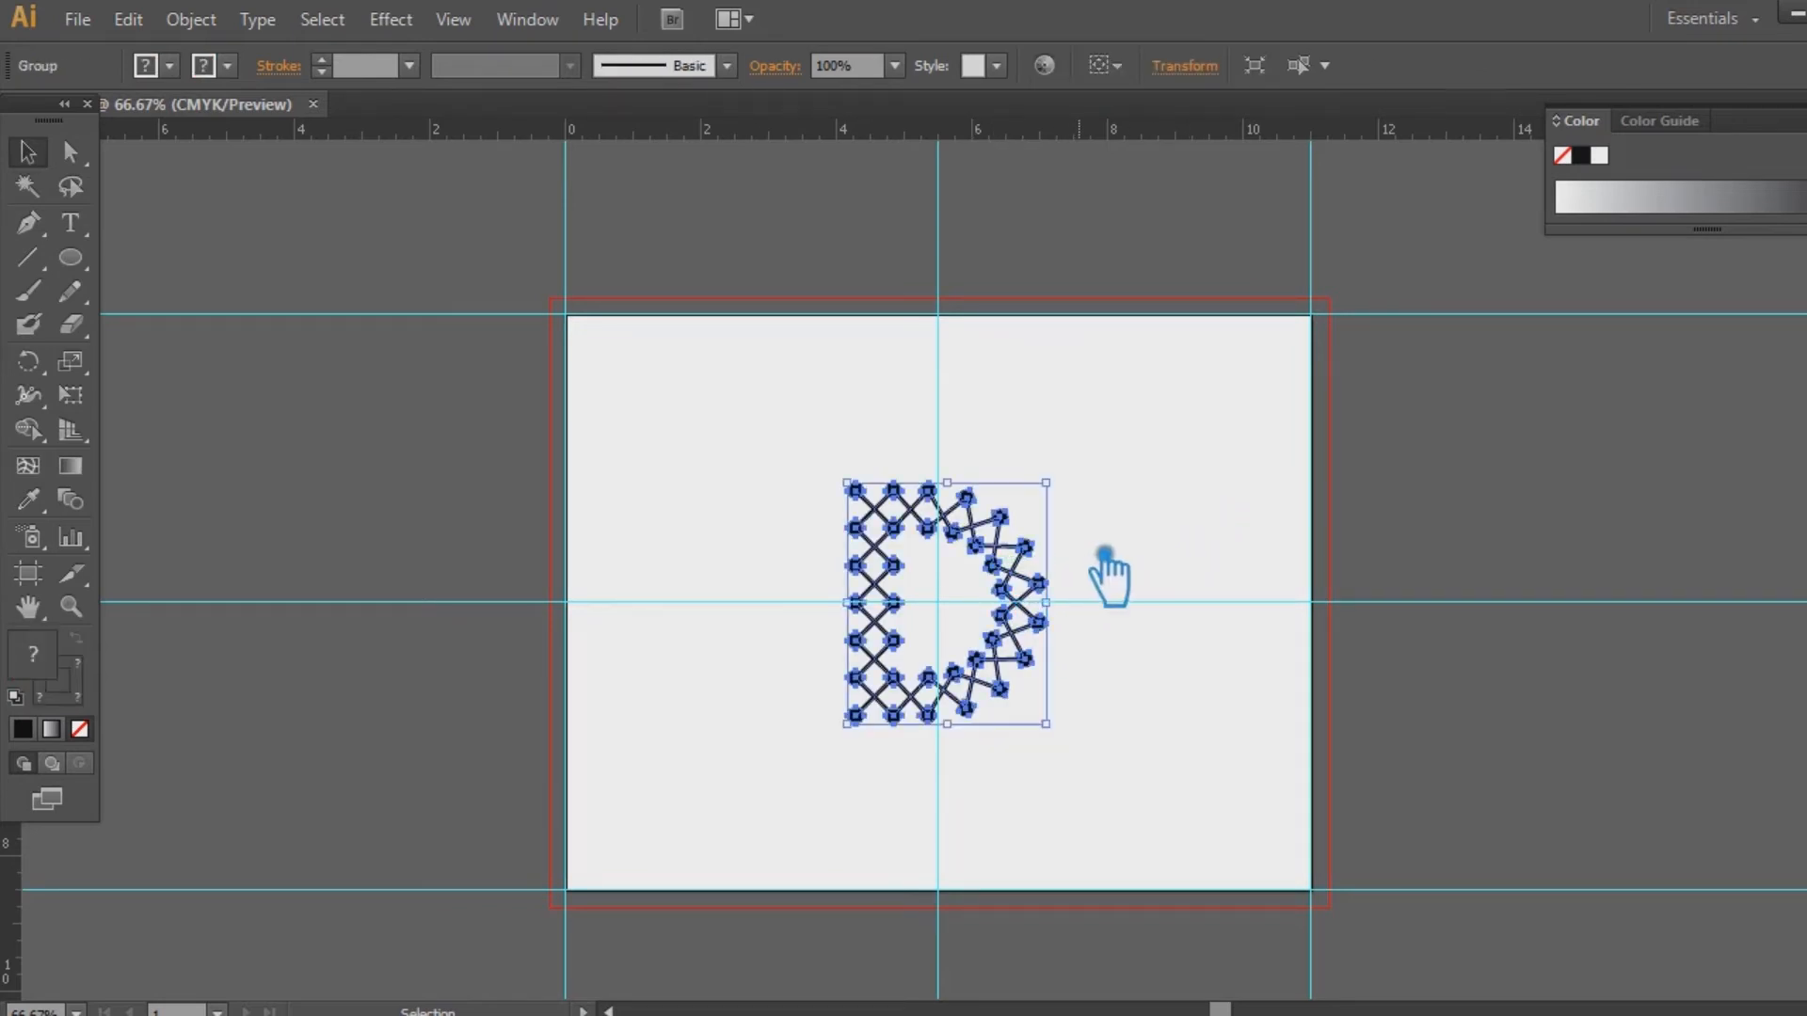
key(ctrl+plus)
key(ctrl+plus)
drag(1193, 938, 1103, 828)
click(1290, 867)
right_click(1028, 544)
click(1115, 565)
click(1040, 555)
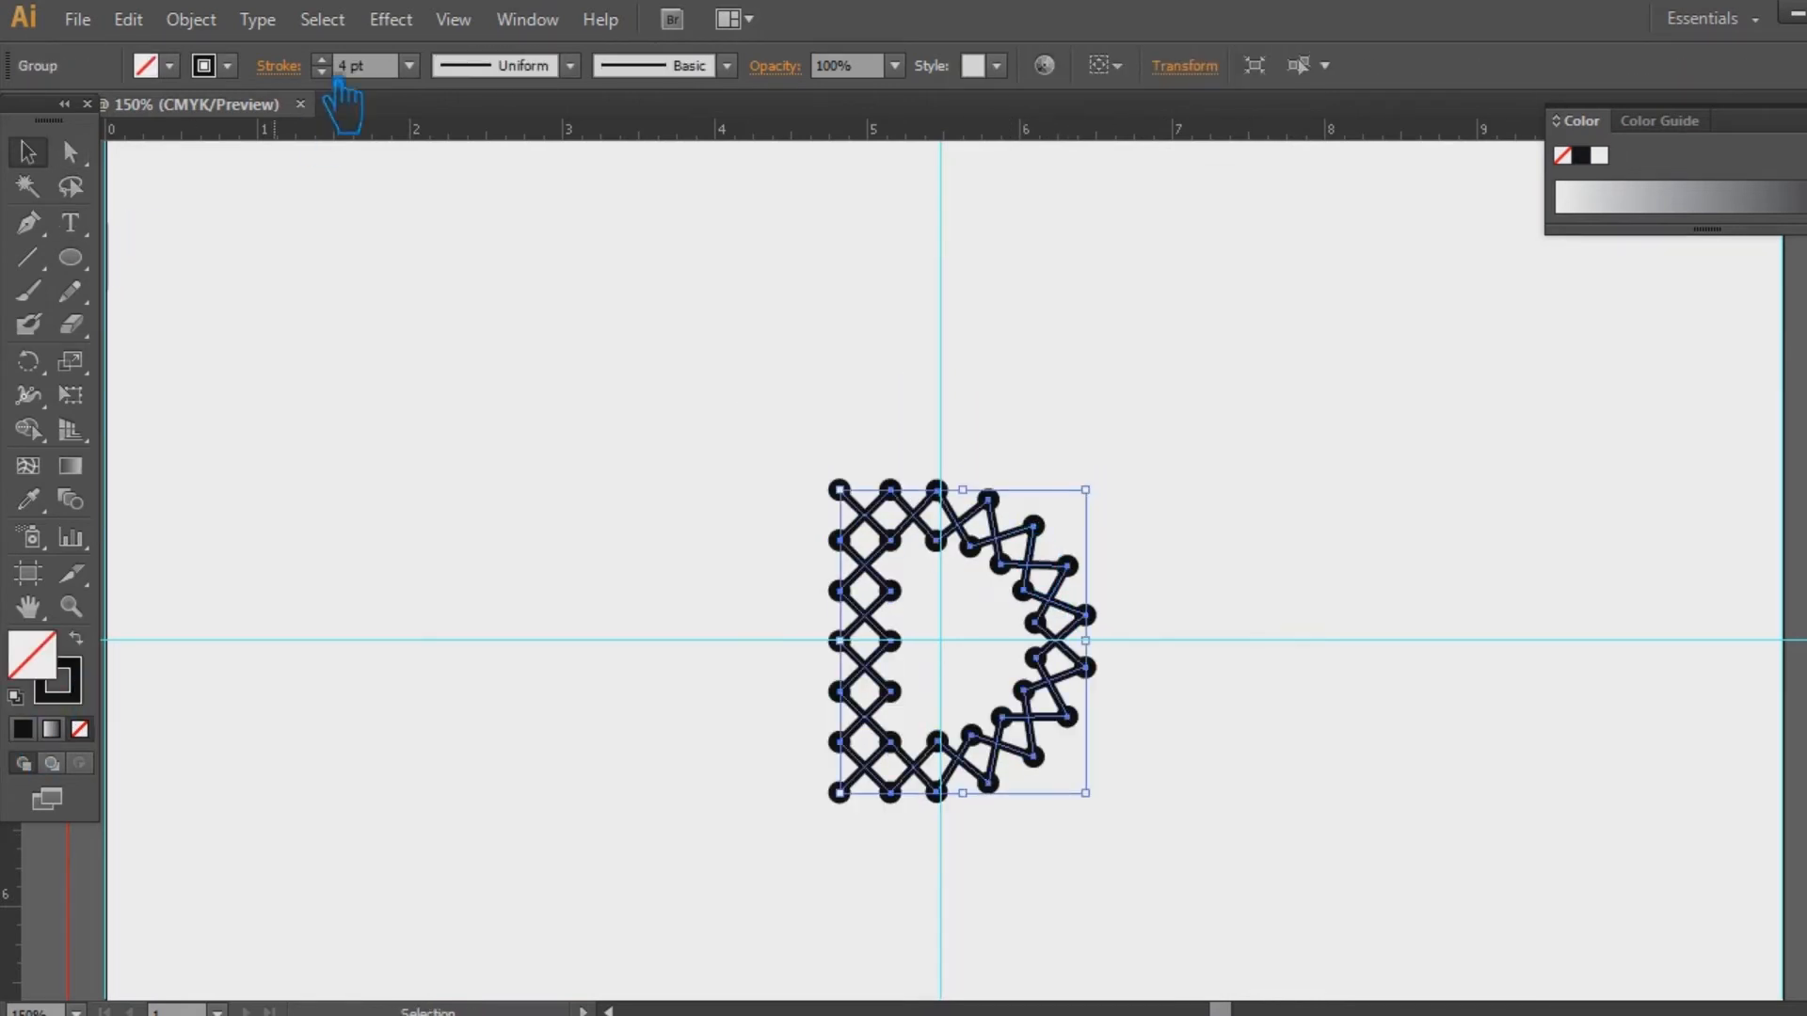
click(554, 229)
drag(990, 708, 984, 704)
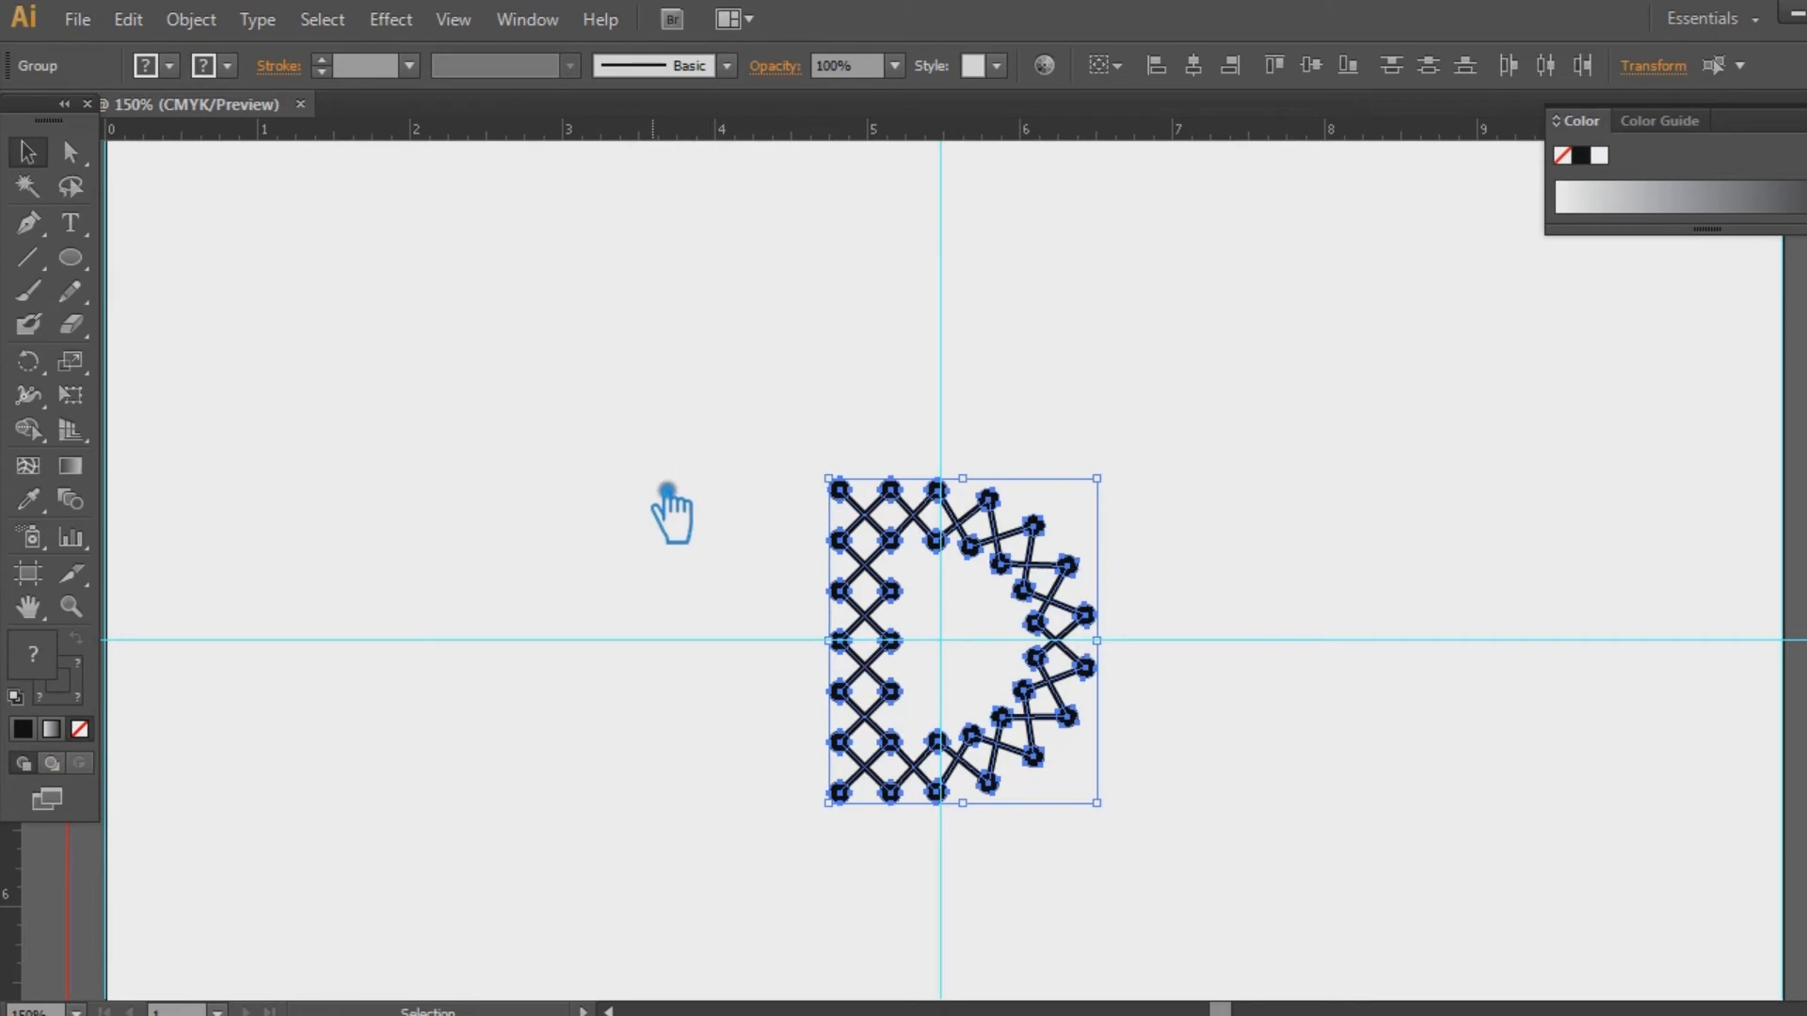
Move the D straight up into the artboard's top half
click(1082, 577)
drag(971, 550, 972, 273)
click(1278, 411)
mouse_move(1278, 411)
mouse_down()
mouse_move(1286, 439)
mouse_move(1256, 428)
mouse_up()
key(ctrl+minus)
key(ctrl+minus)
Draw a black-filled, strokeless rectangle covering the artboard's lower half
key(shift+x)
drag(93, 272, 71, 257)
mouse_move(1301, 892)
mouse_down()
mouse_move(1181, 712)
mouse_move(555, 605)
mouse_up()
click(27, 152)
click(1454, 607)
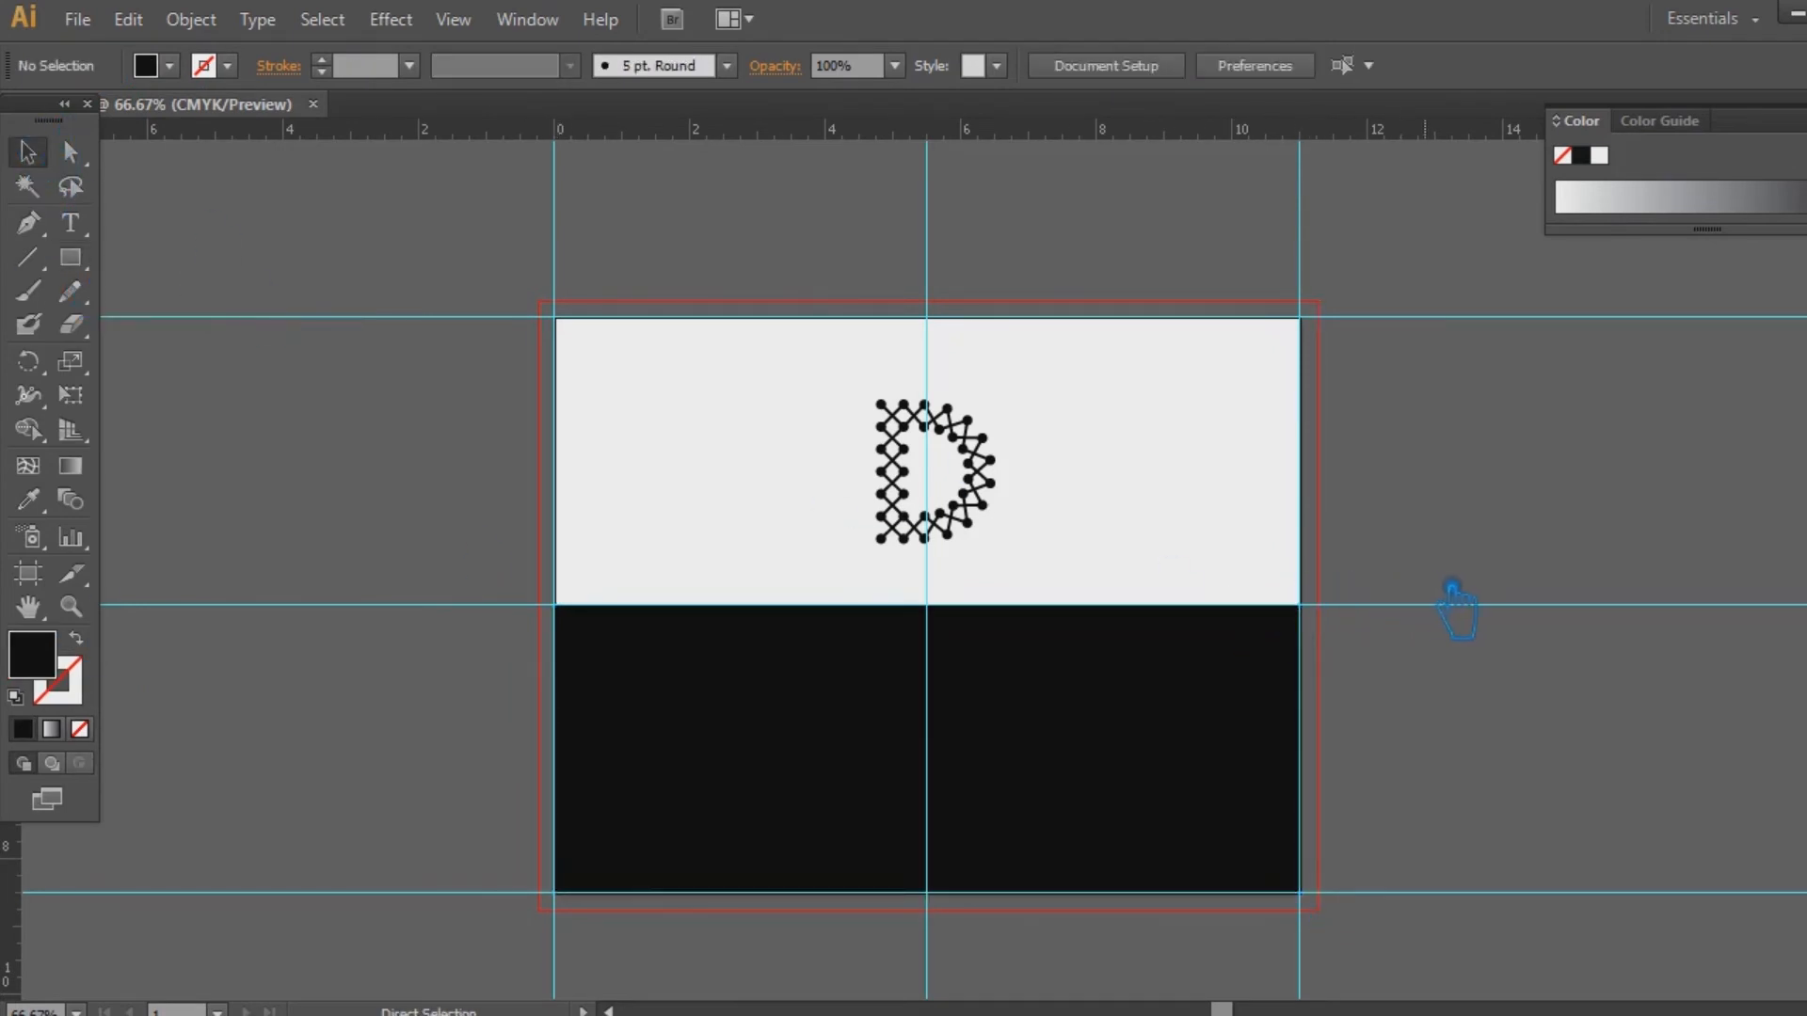
key(ctrl+1)
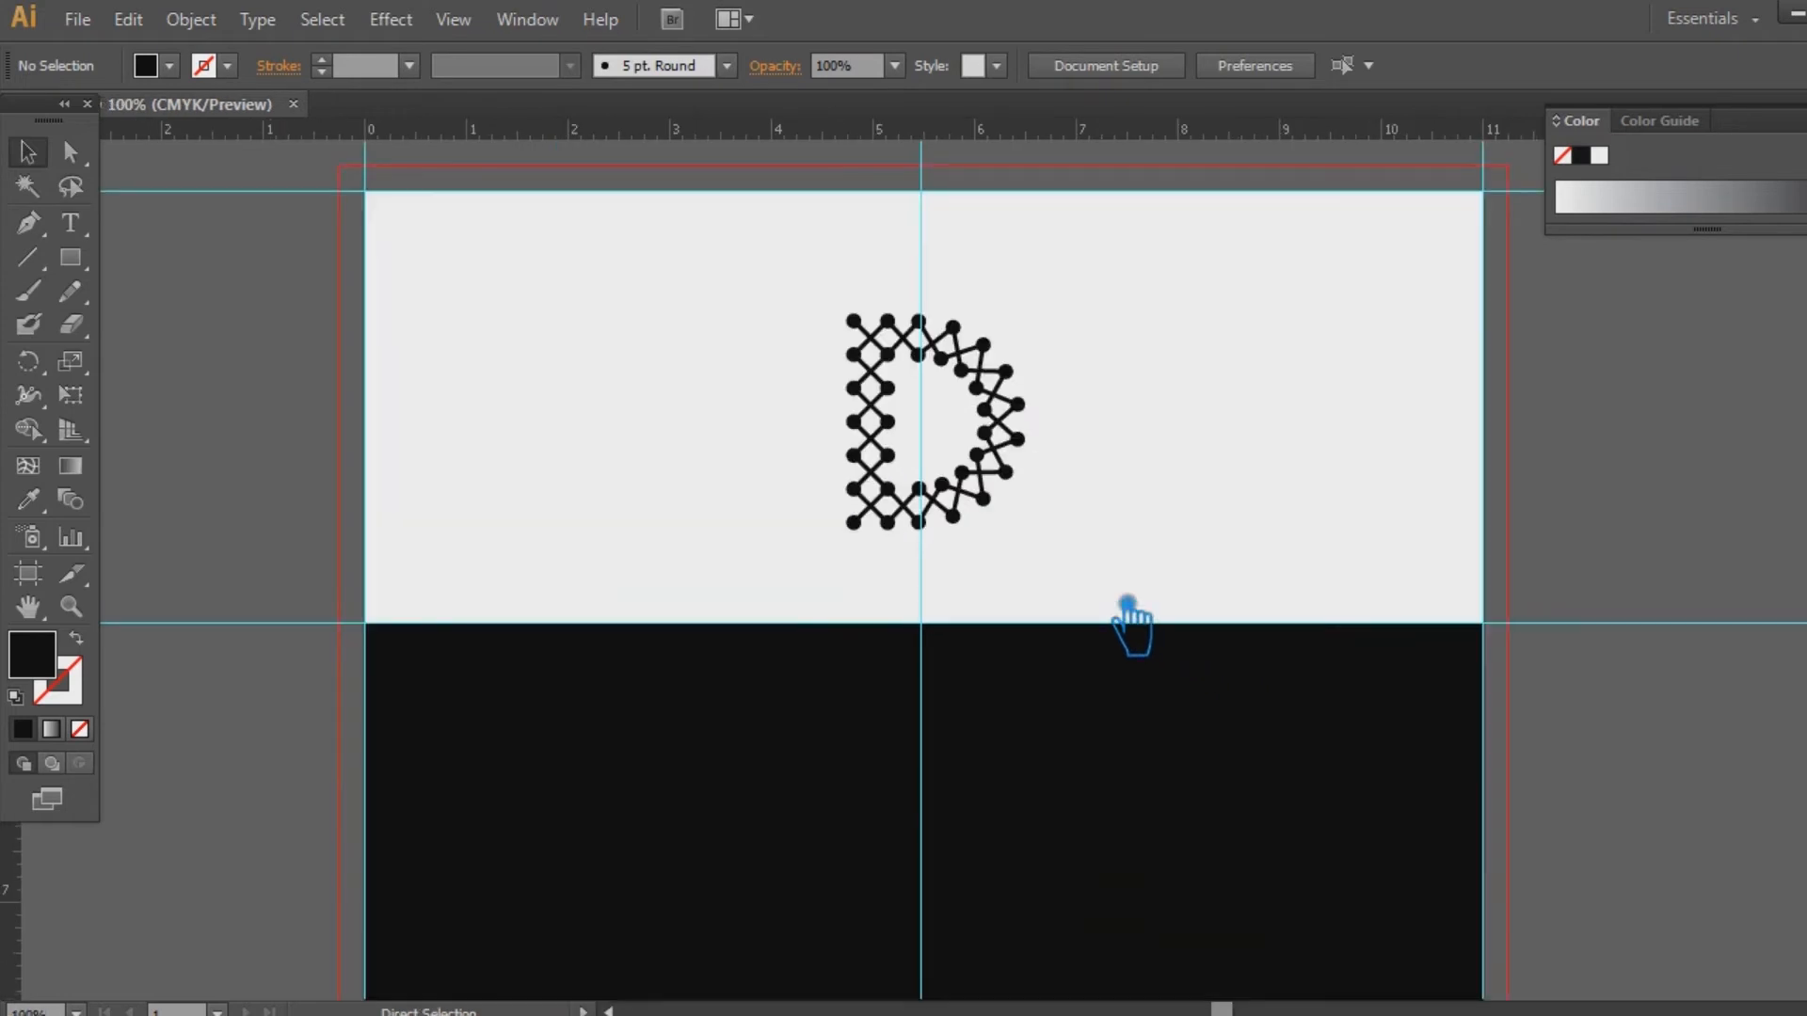
Drag a copy of the D down onto the black rectangle
click(988, 555)
right_click(988, 555)
click(1242, 423)
key(a)
click(1008, 564)
click(1199, 526)
drag(1002, 524, 1001, 818)
scroll(1210, 658, down, 3)
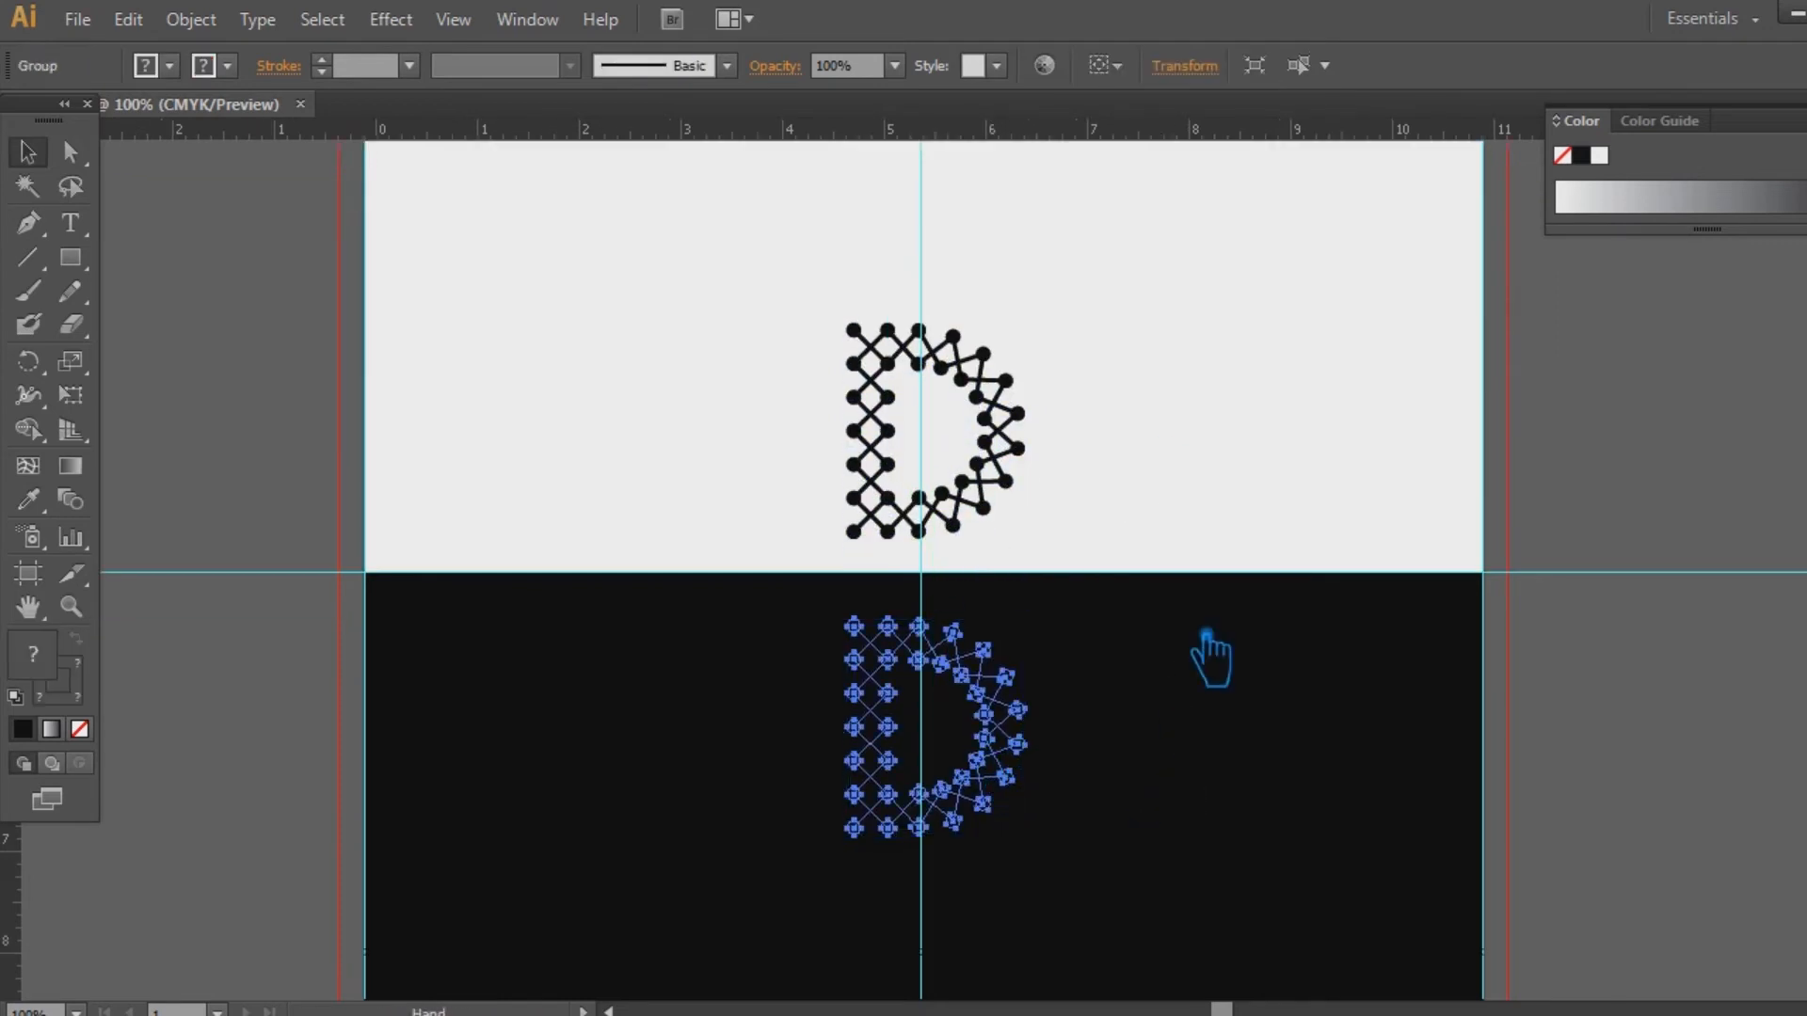
key(ctrl+=)
key(ctrl+=)
Ungroup the lower D copy and fill its circles with white
right_click(1141, 529)
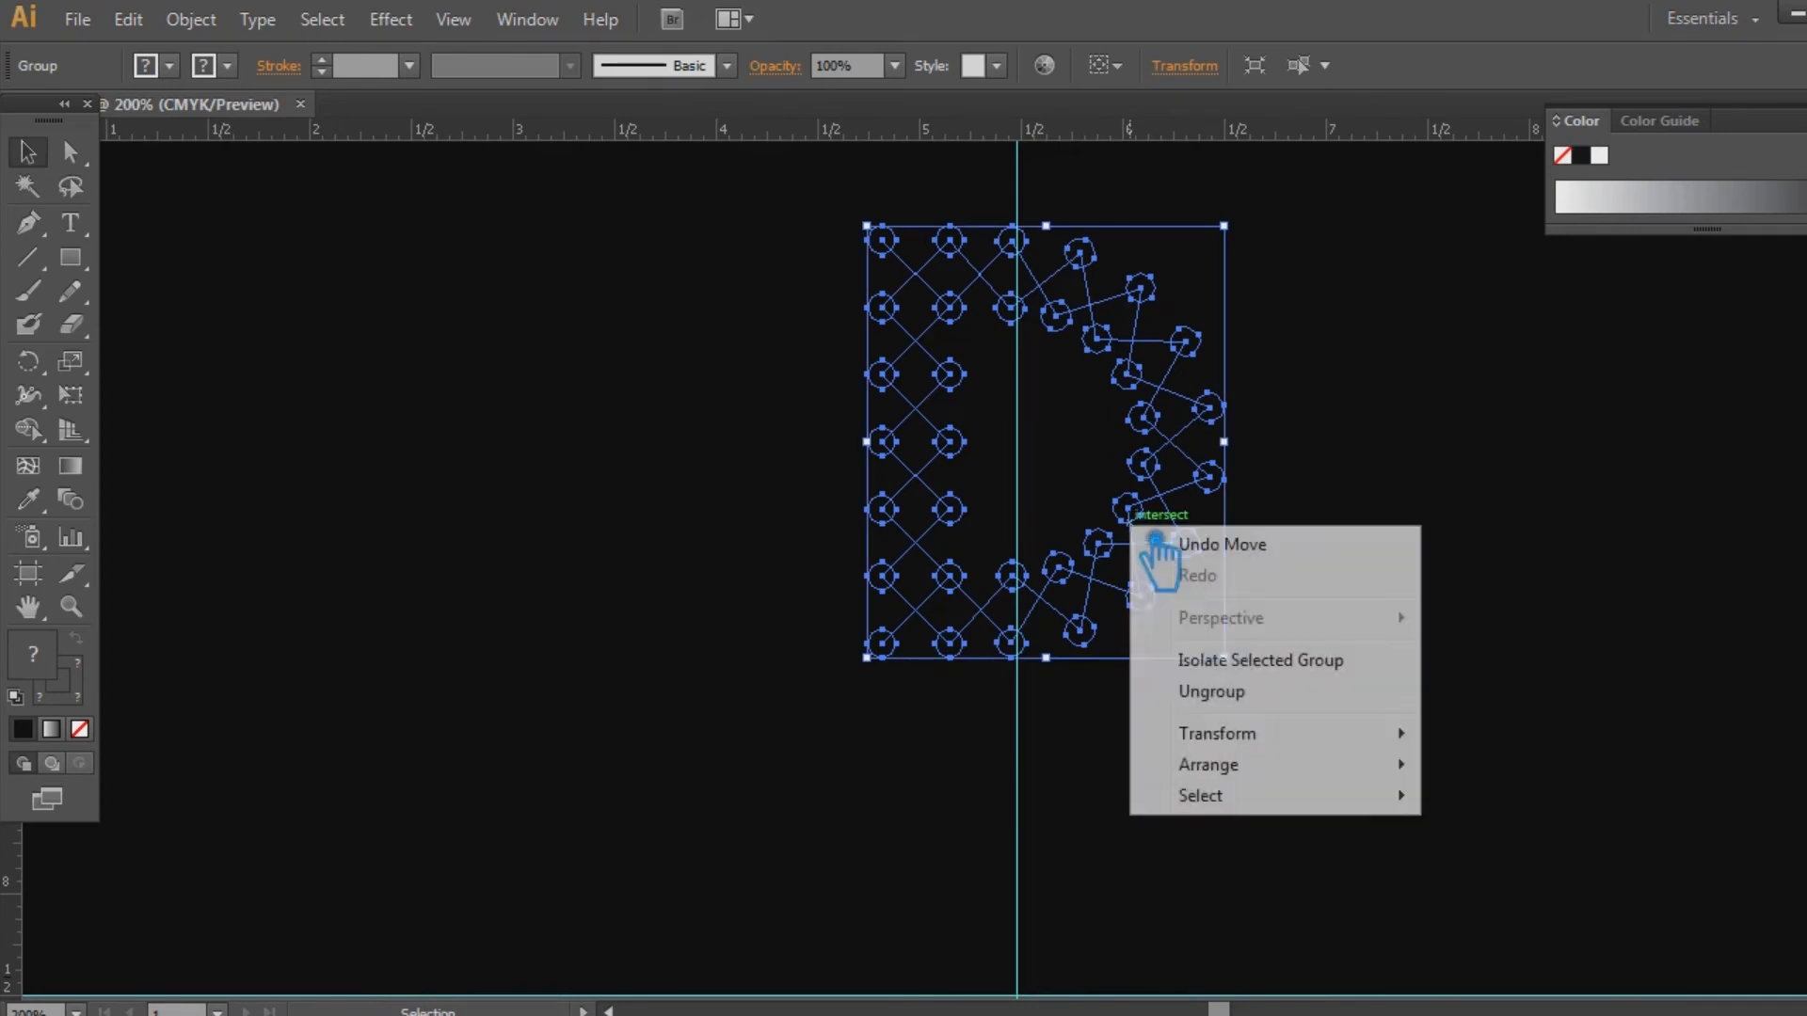
click(1254, 718)
click(1258, 565)
click(1219, 553)
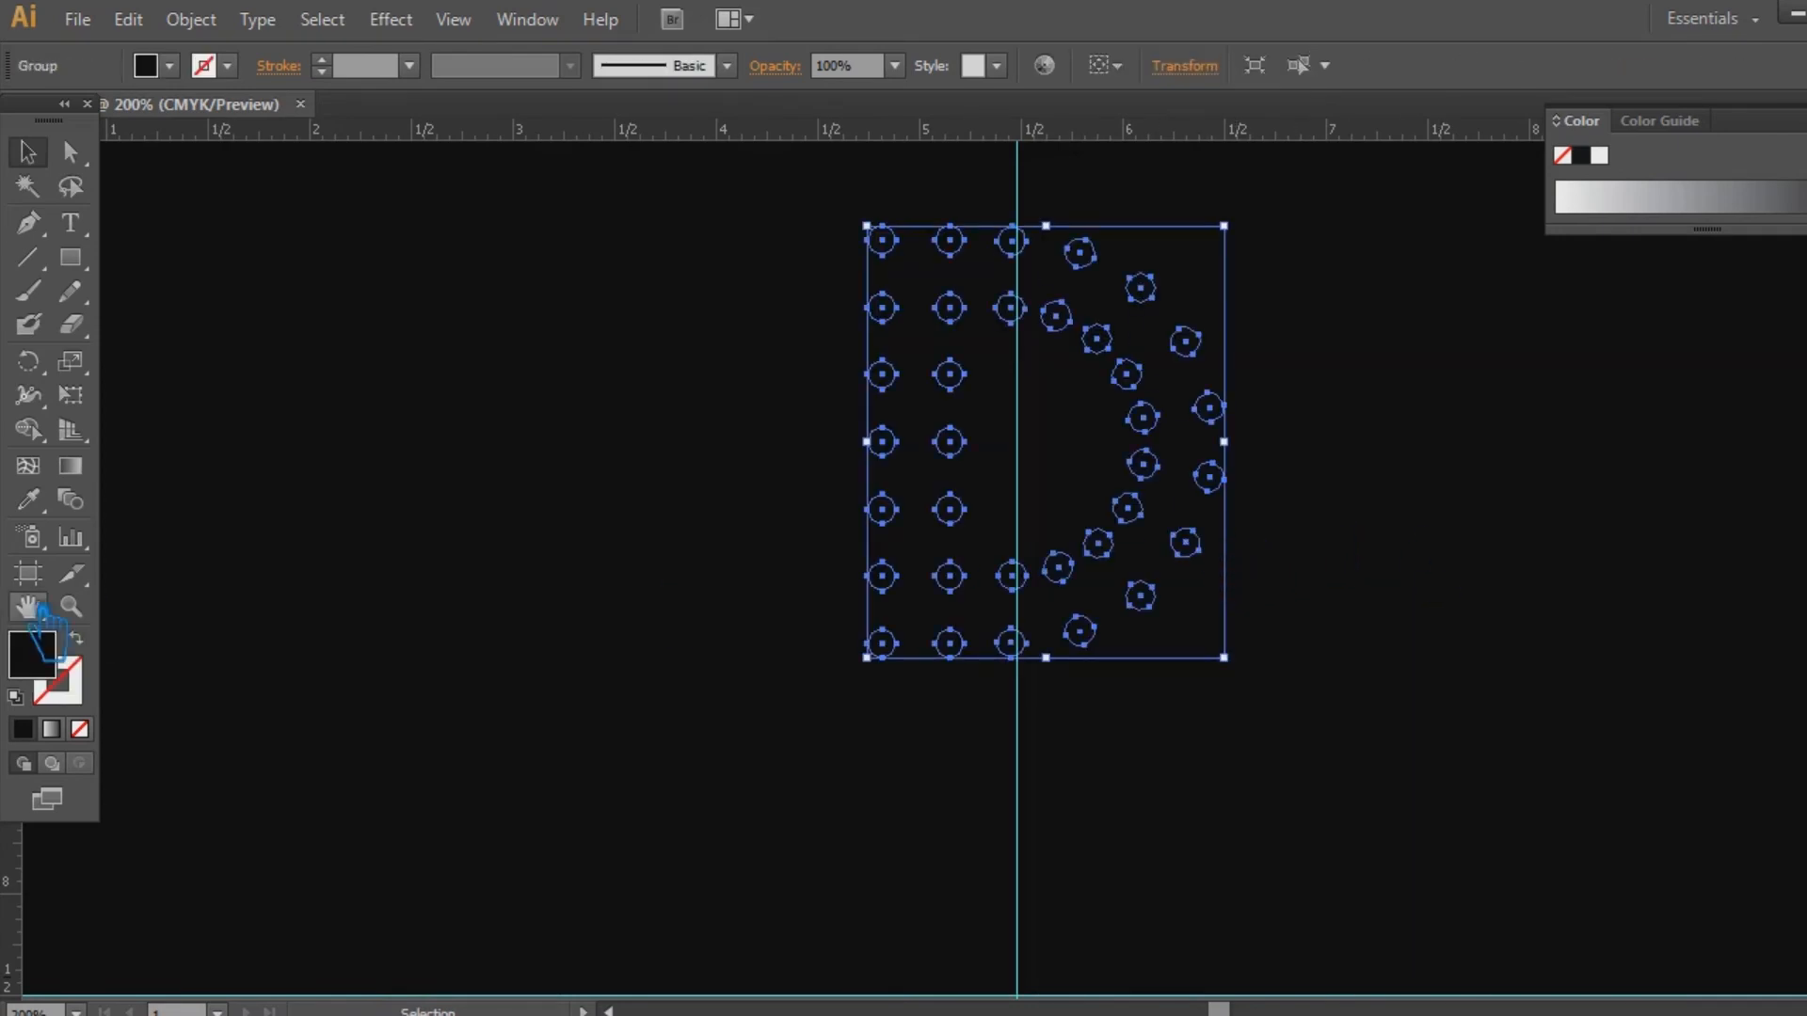
double_click(54, 666)
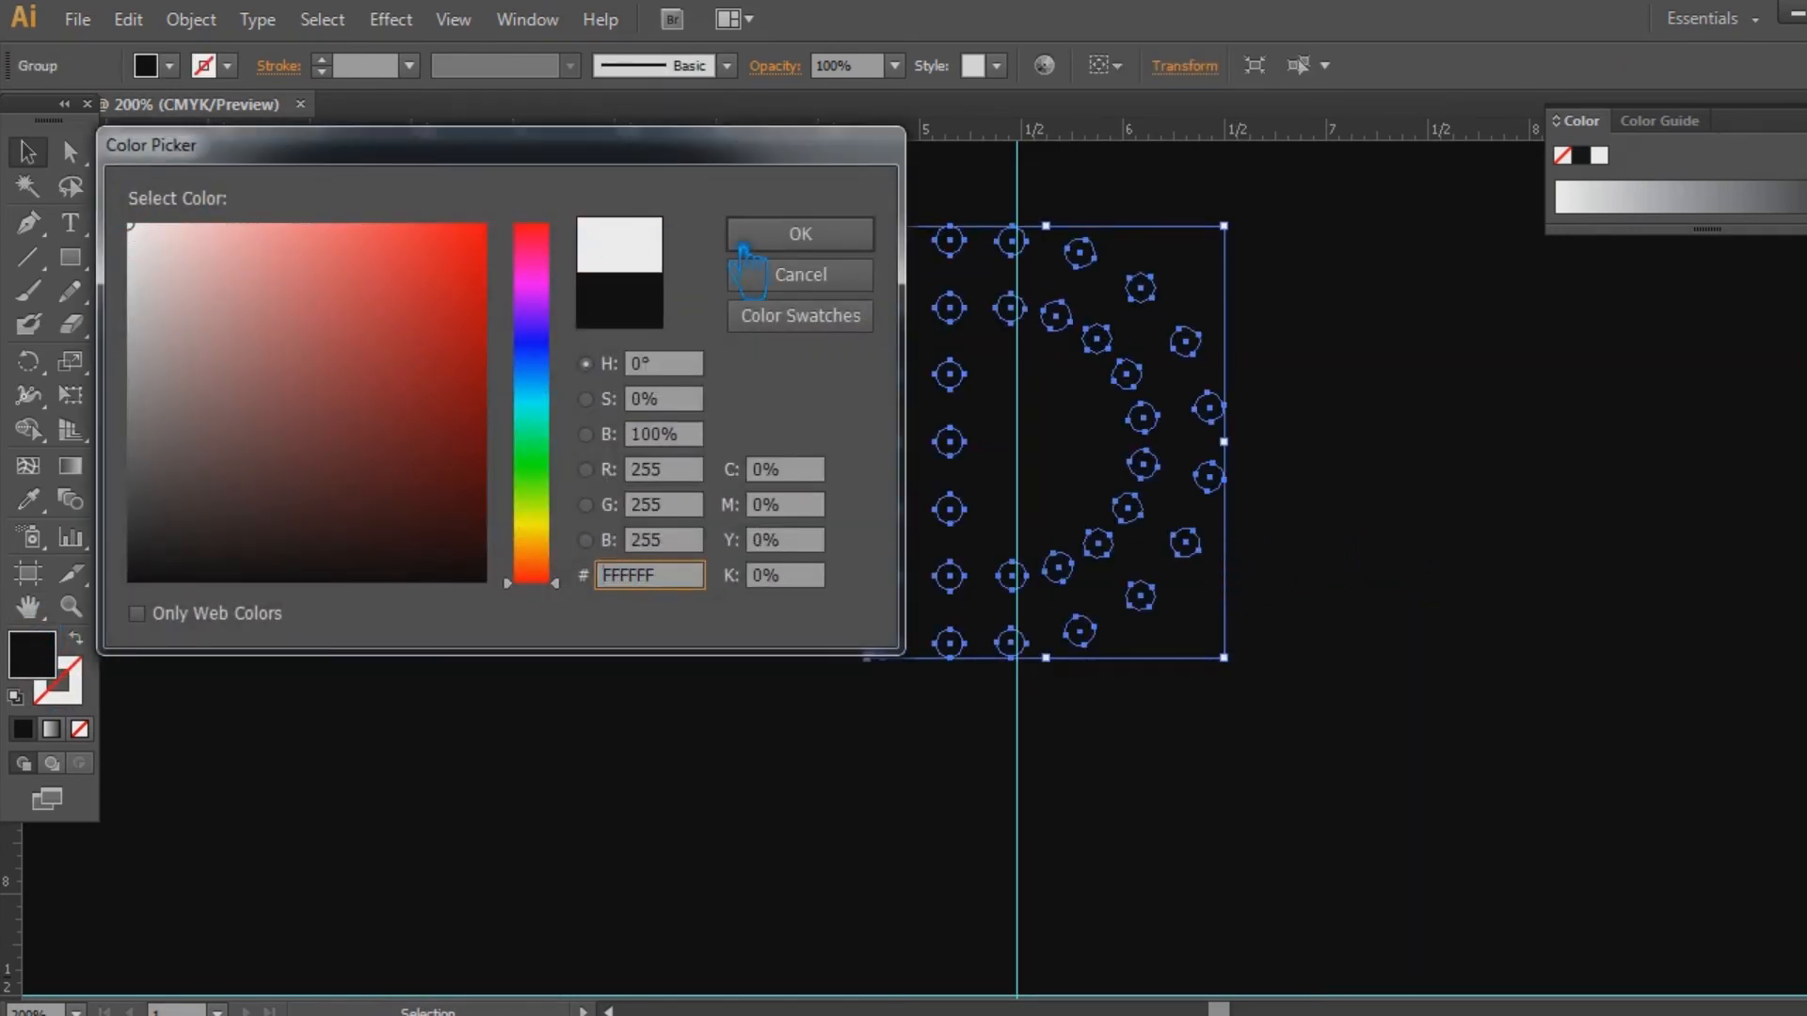
click(745, 247)
click(1393, 451)
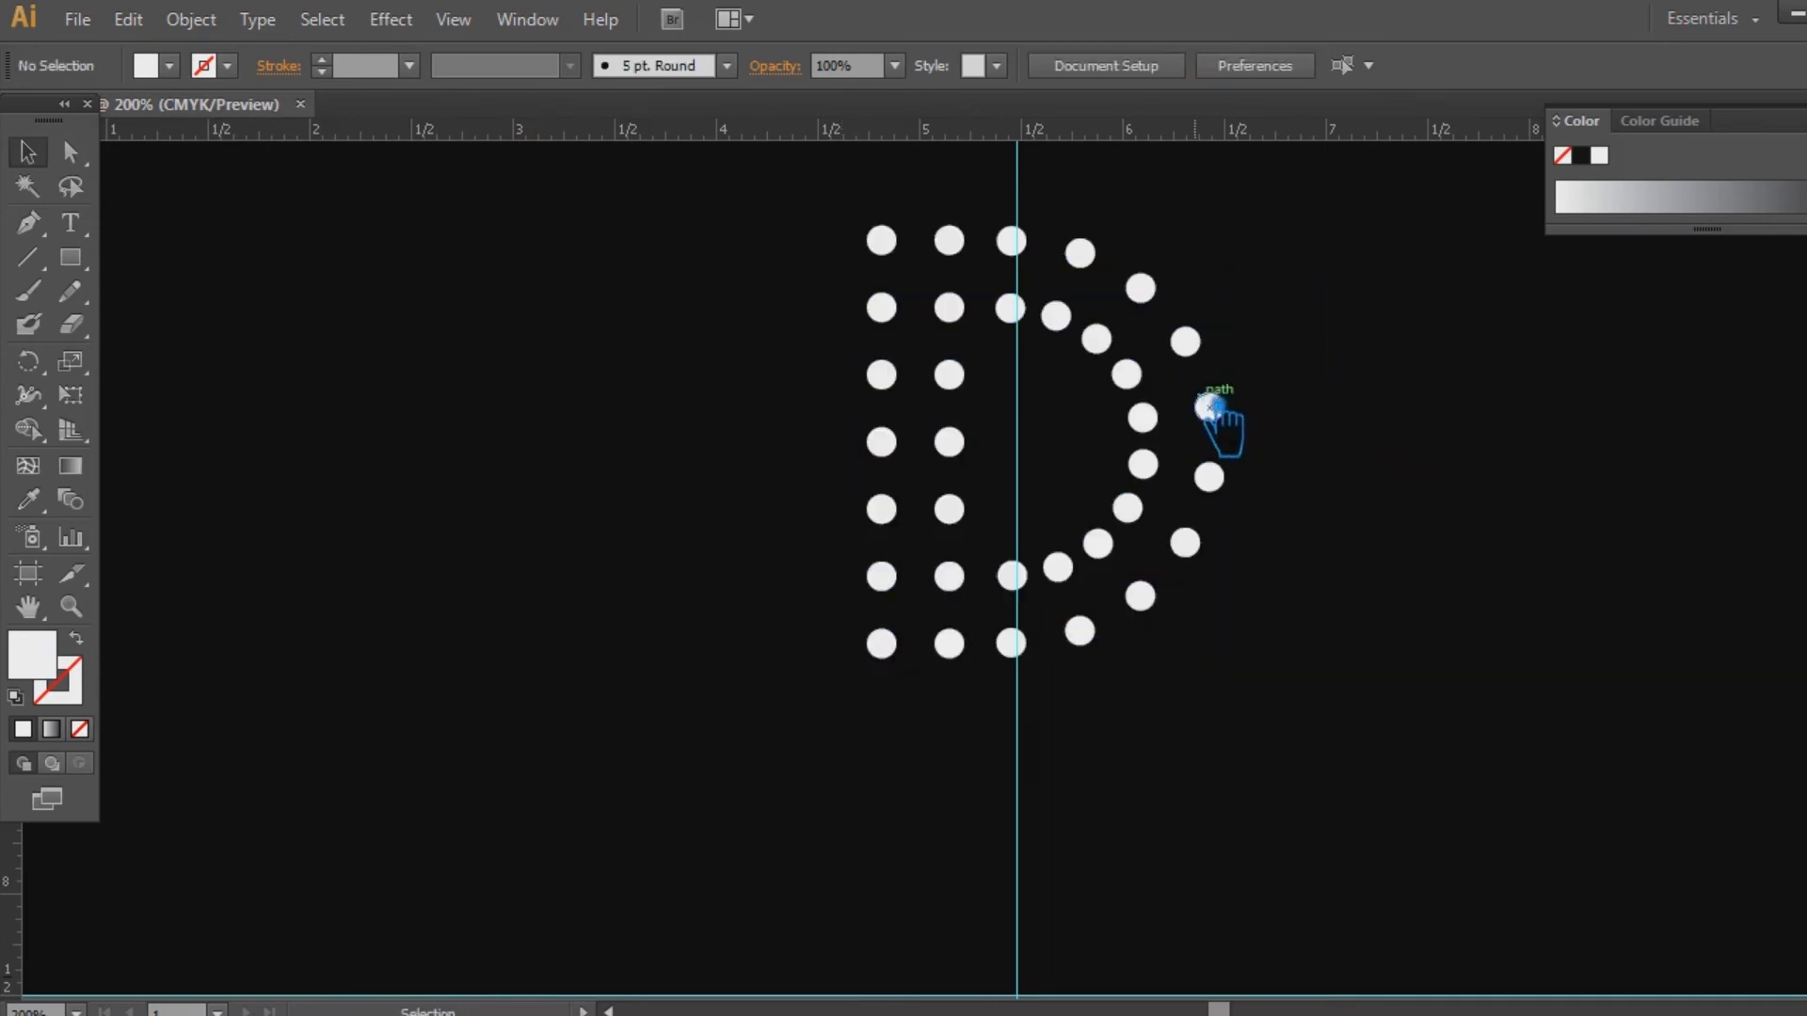
Give the lower D's crossing lines a white stroke
click(1200, 405)
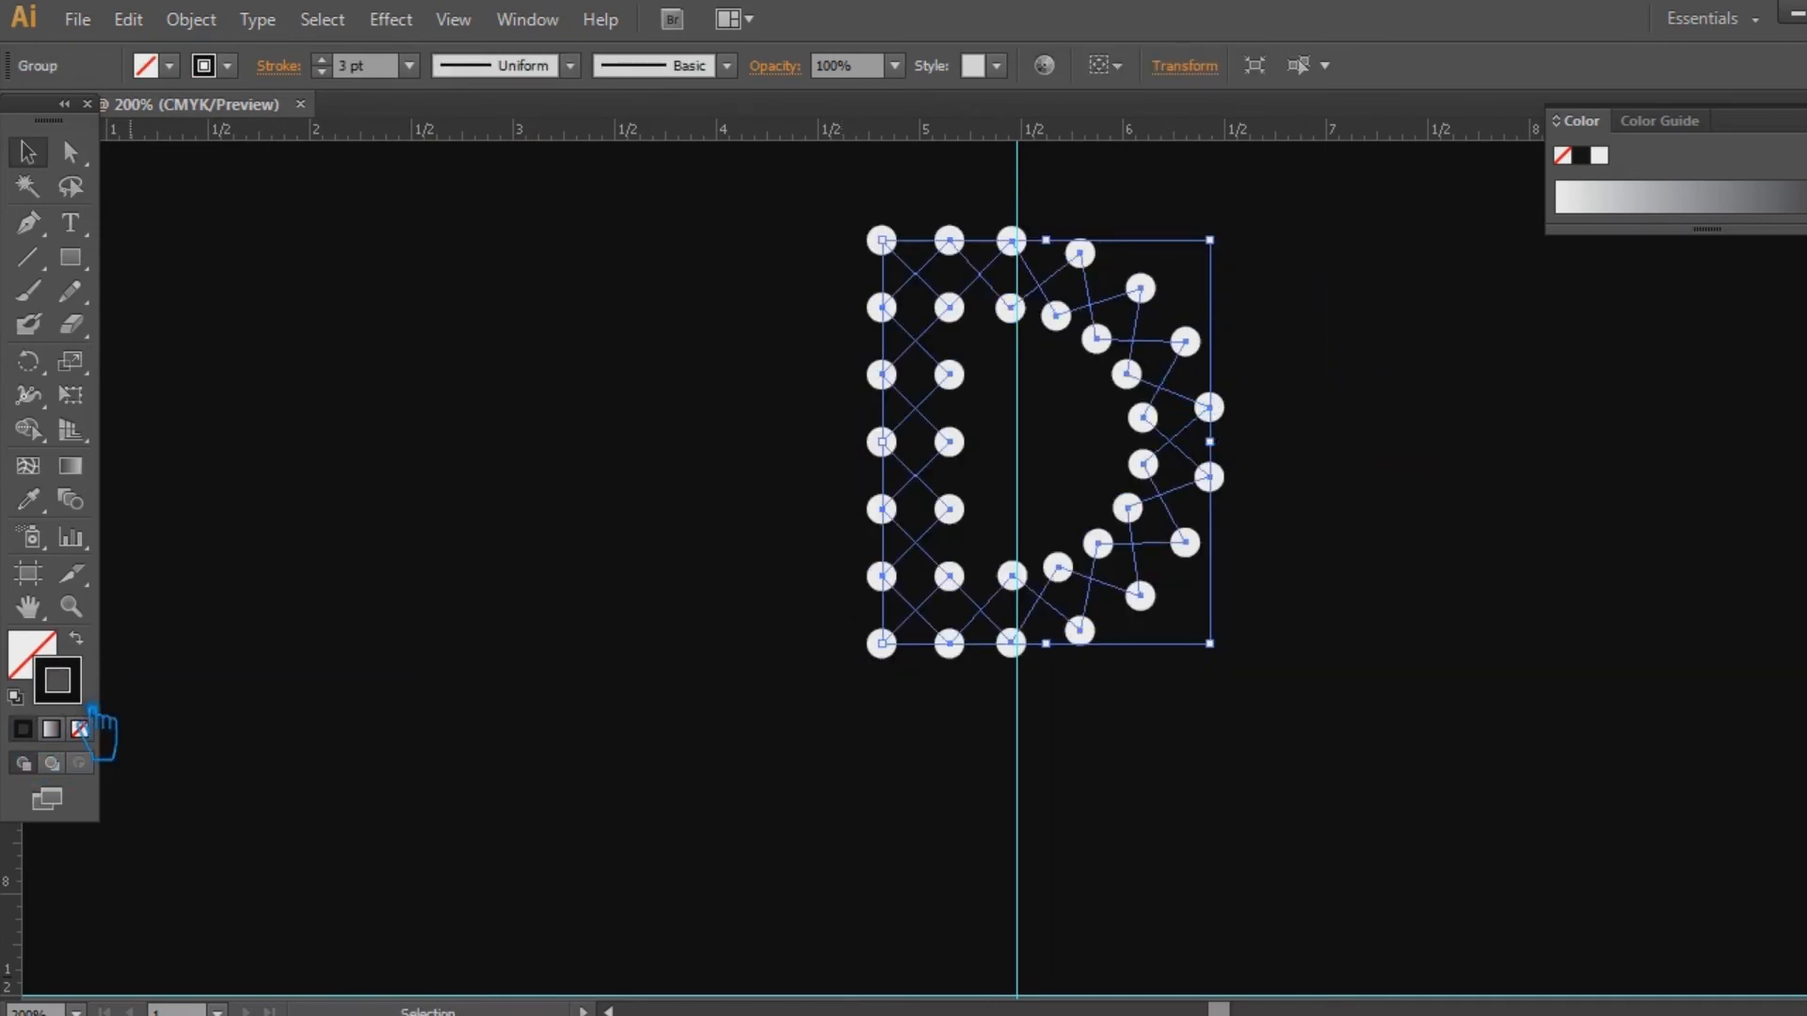
double_click(59, 679)
click(132, 222)
click(798, 230)
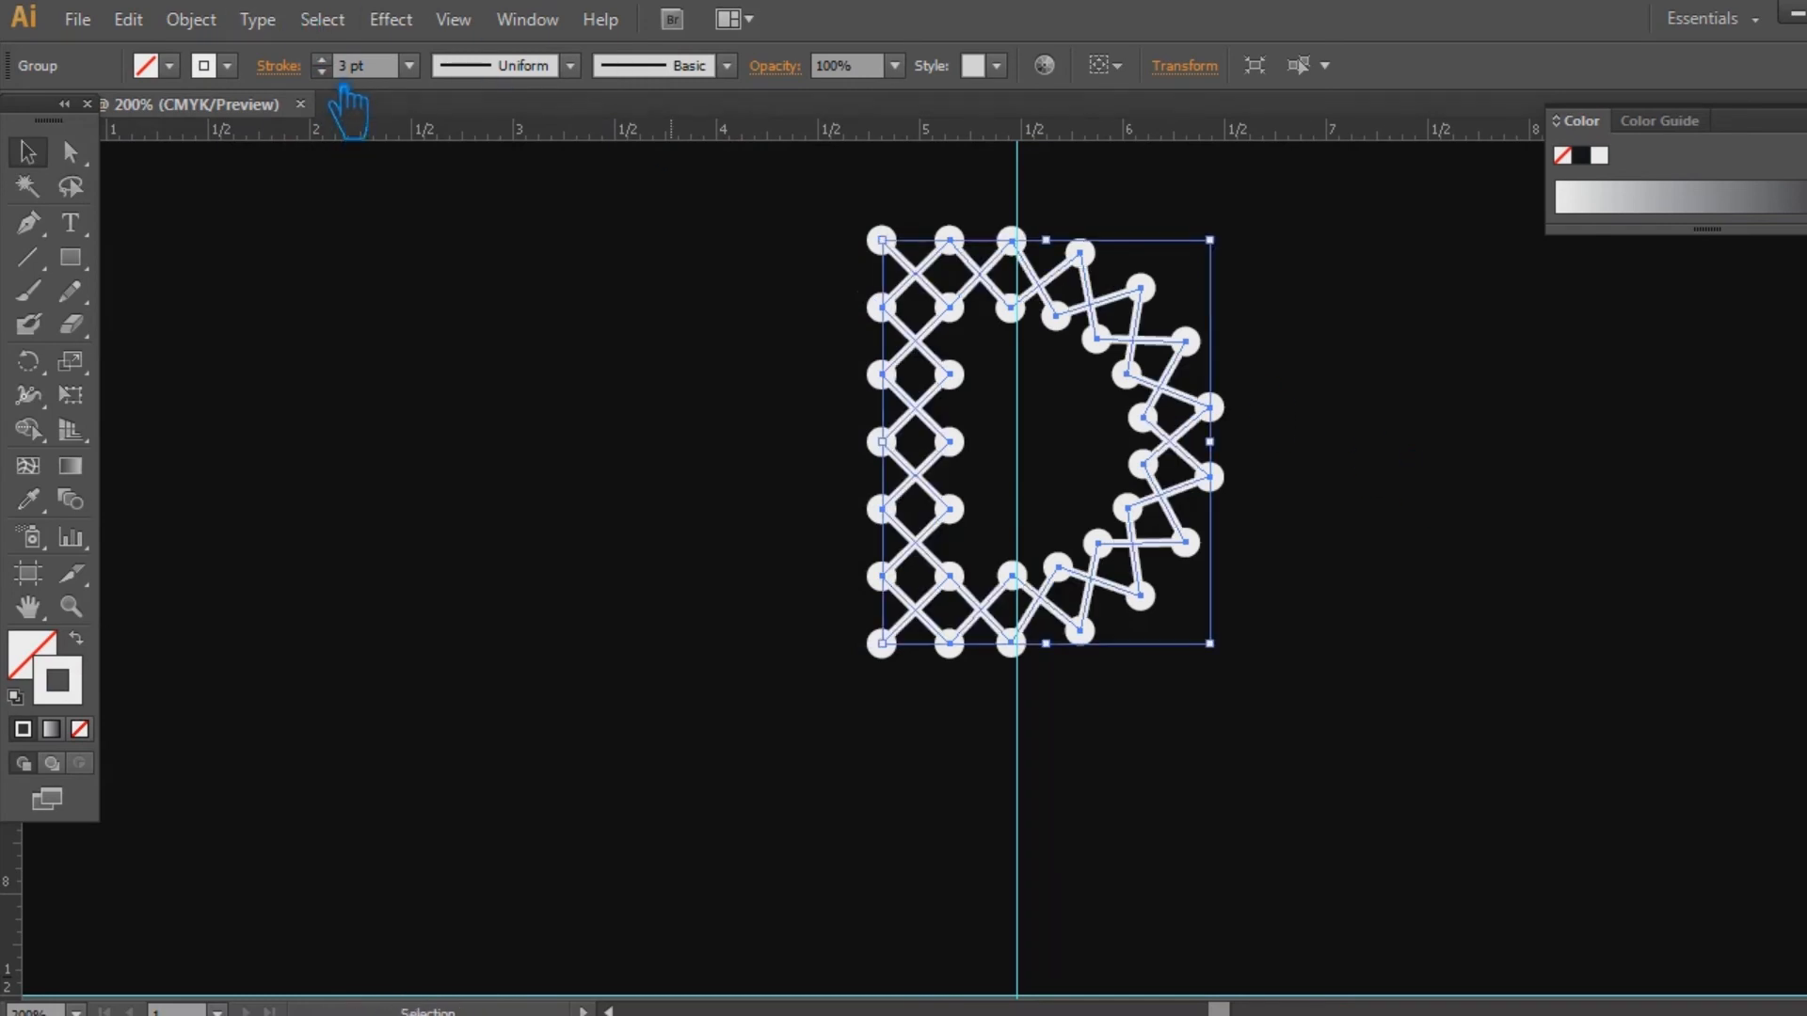
drag(1330, 725, 807, 201)
key(a)
click(1536, 423)
scroll(1411, 659, up, 3)
drag(1397, 329, 1368, 360)
click(1040, 634)
drag(1326, 623, 1339, 605)
key(ctrl+shift+a)
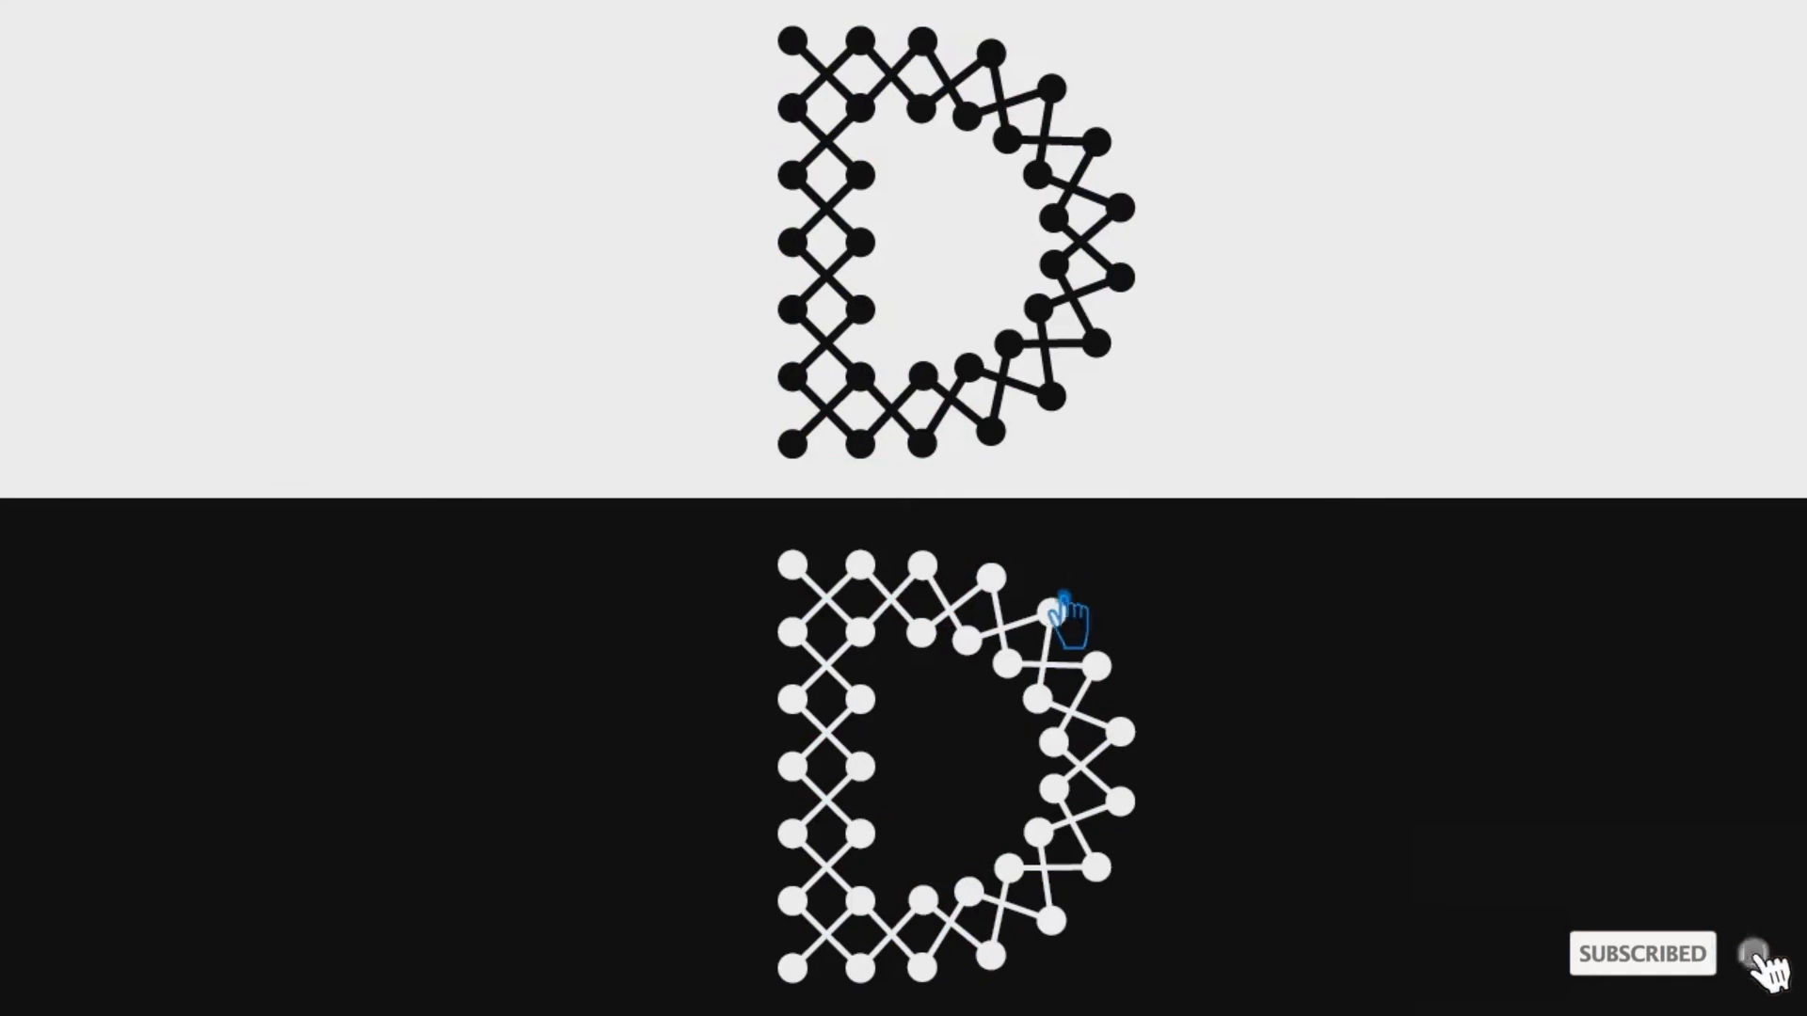
click(955, 591)
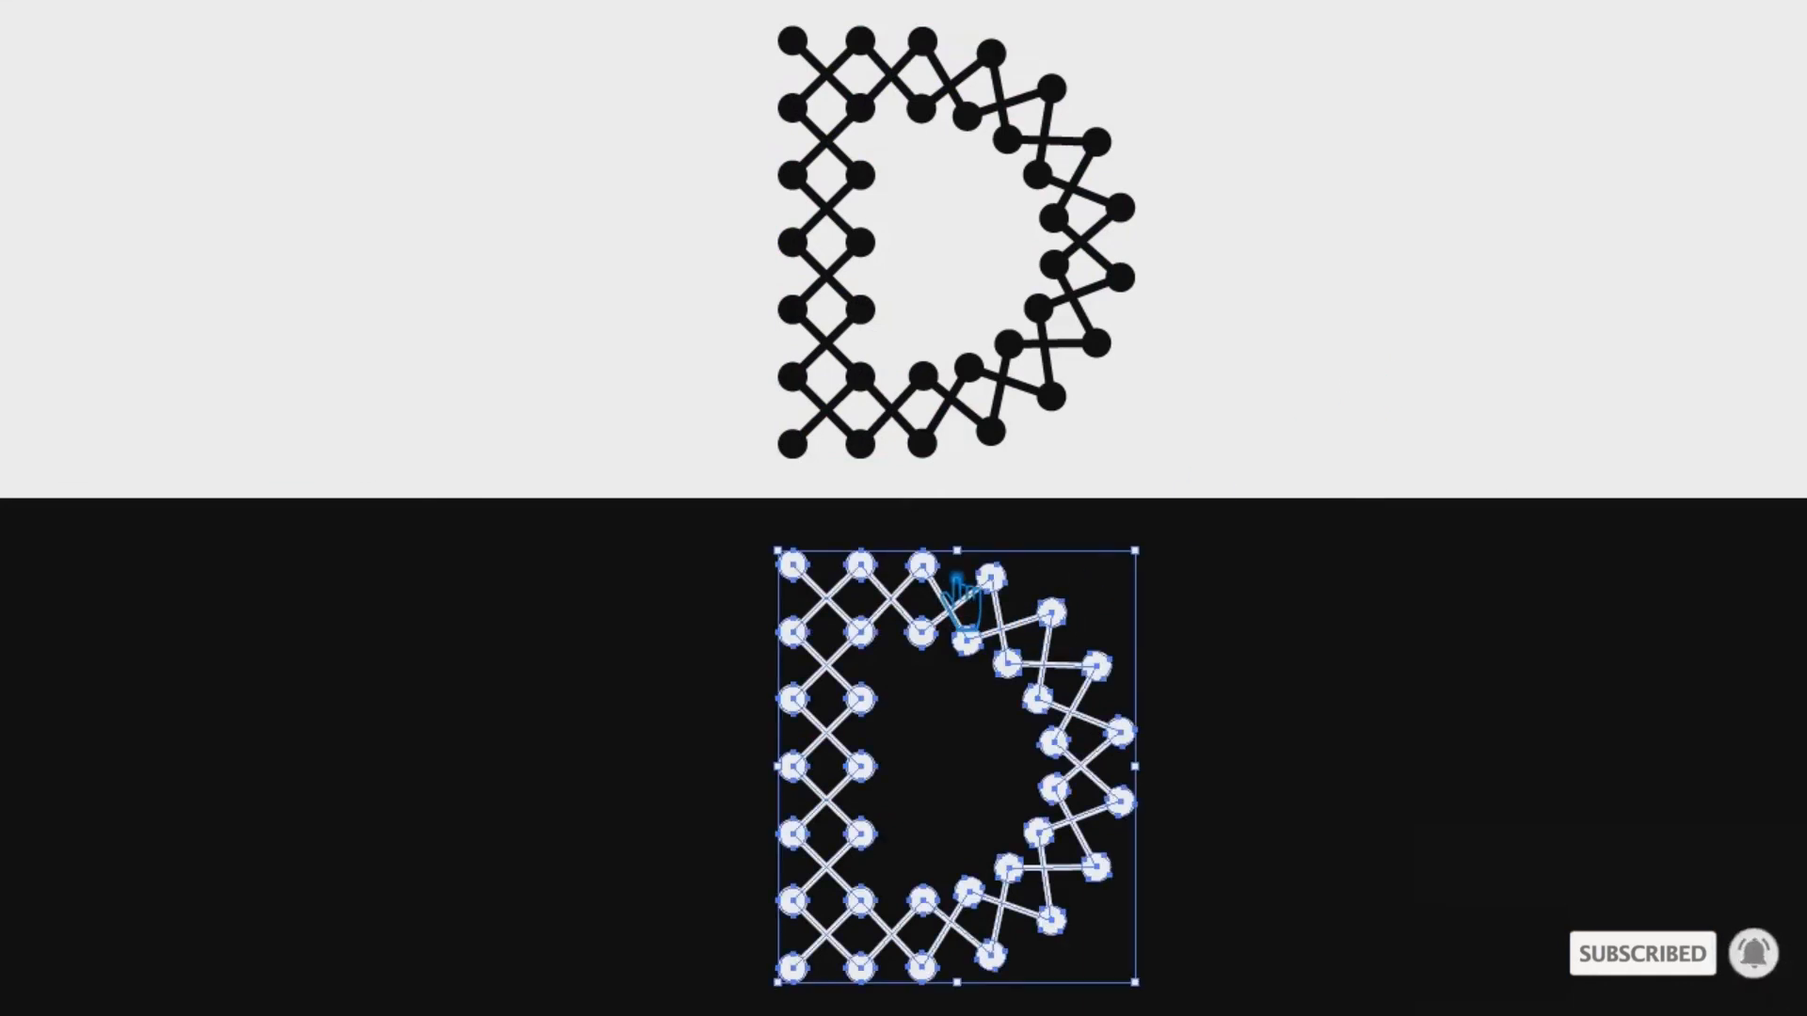
click(1323, 348)
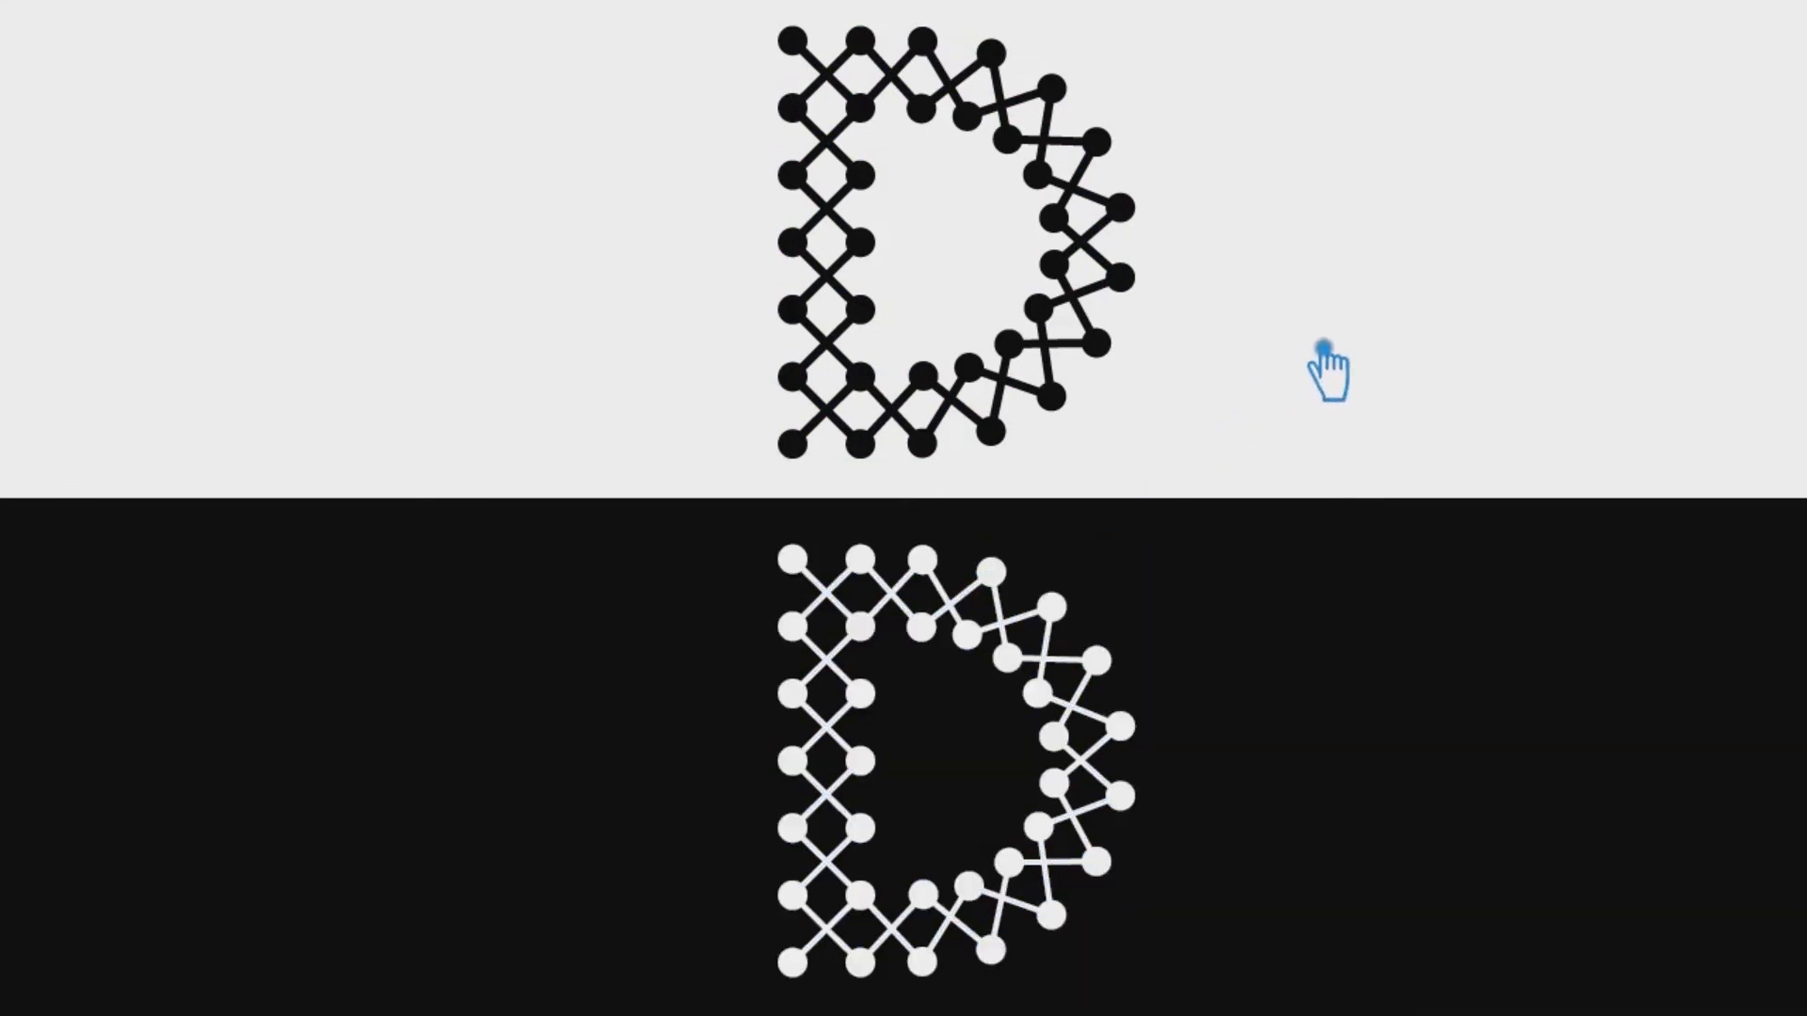